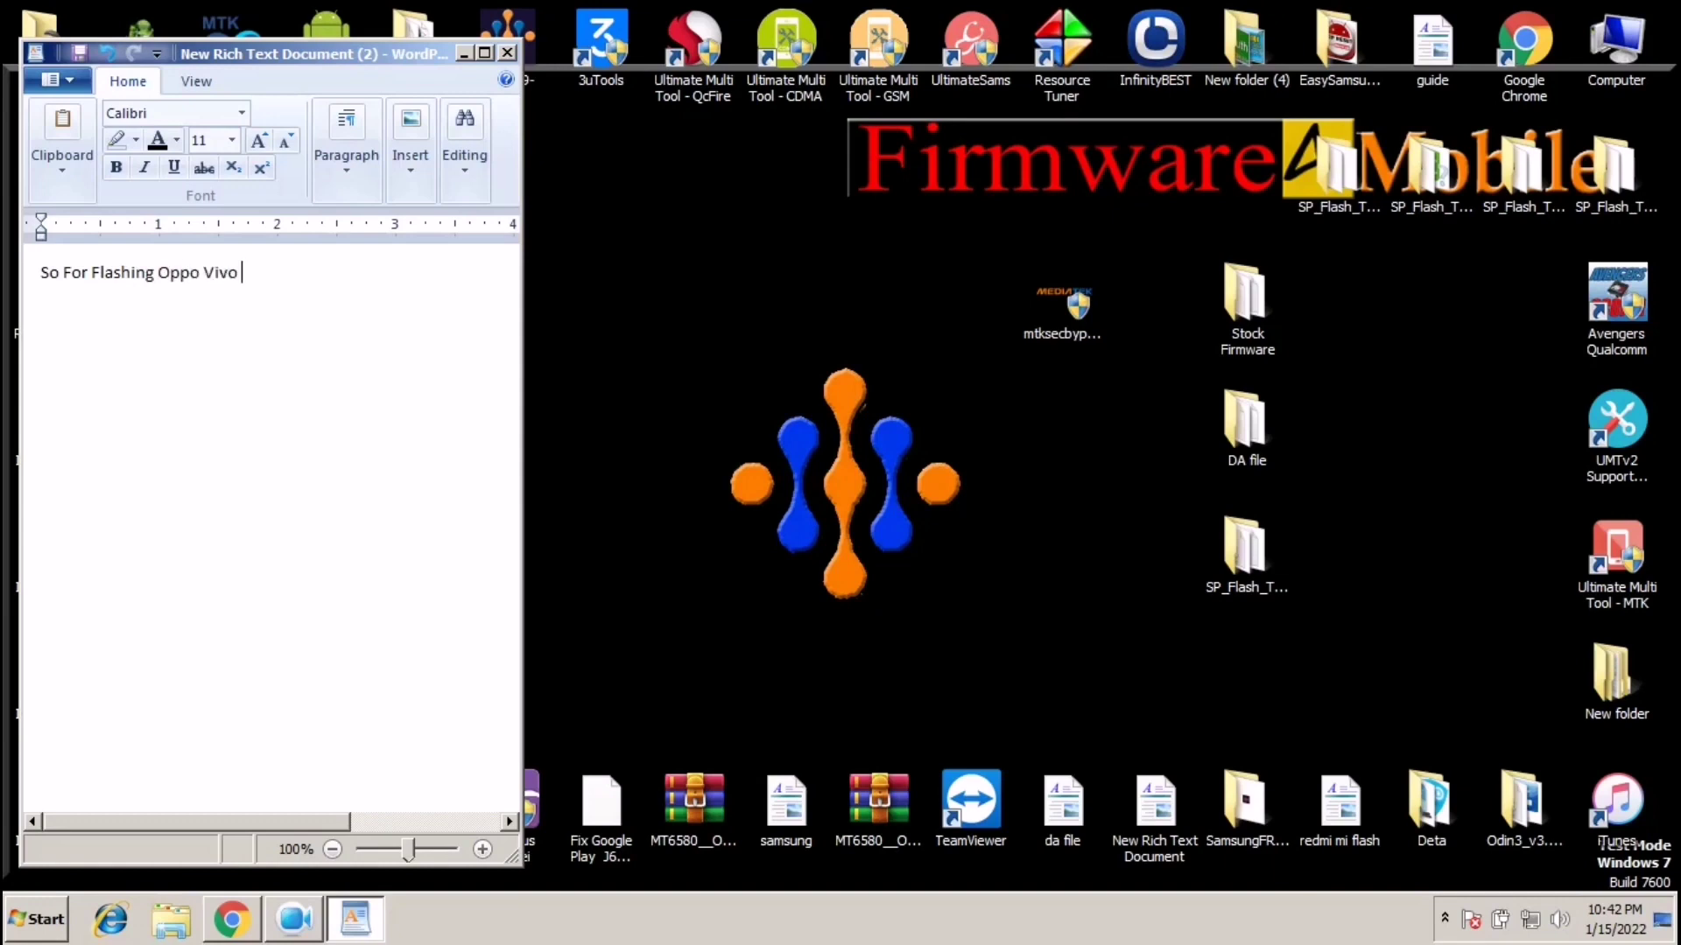
# Step: Complete the first line with "& Tecno Infinix Latest Phone" and add the line "You Need To Install MTK All In One USB Derivers On Your PC"
pyautogui.write('Latest Phone')
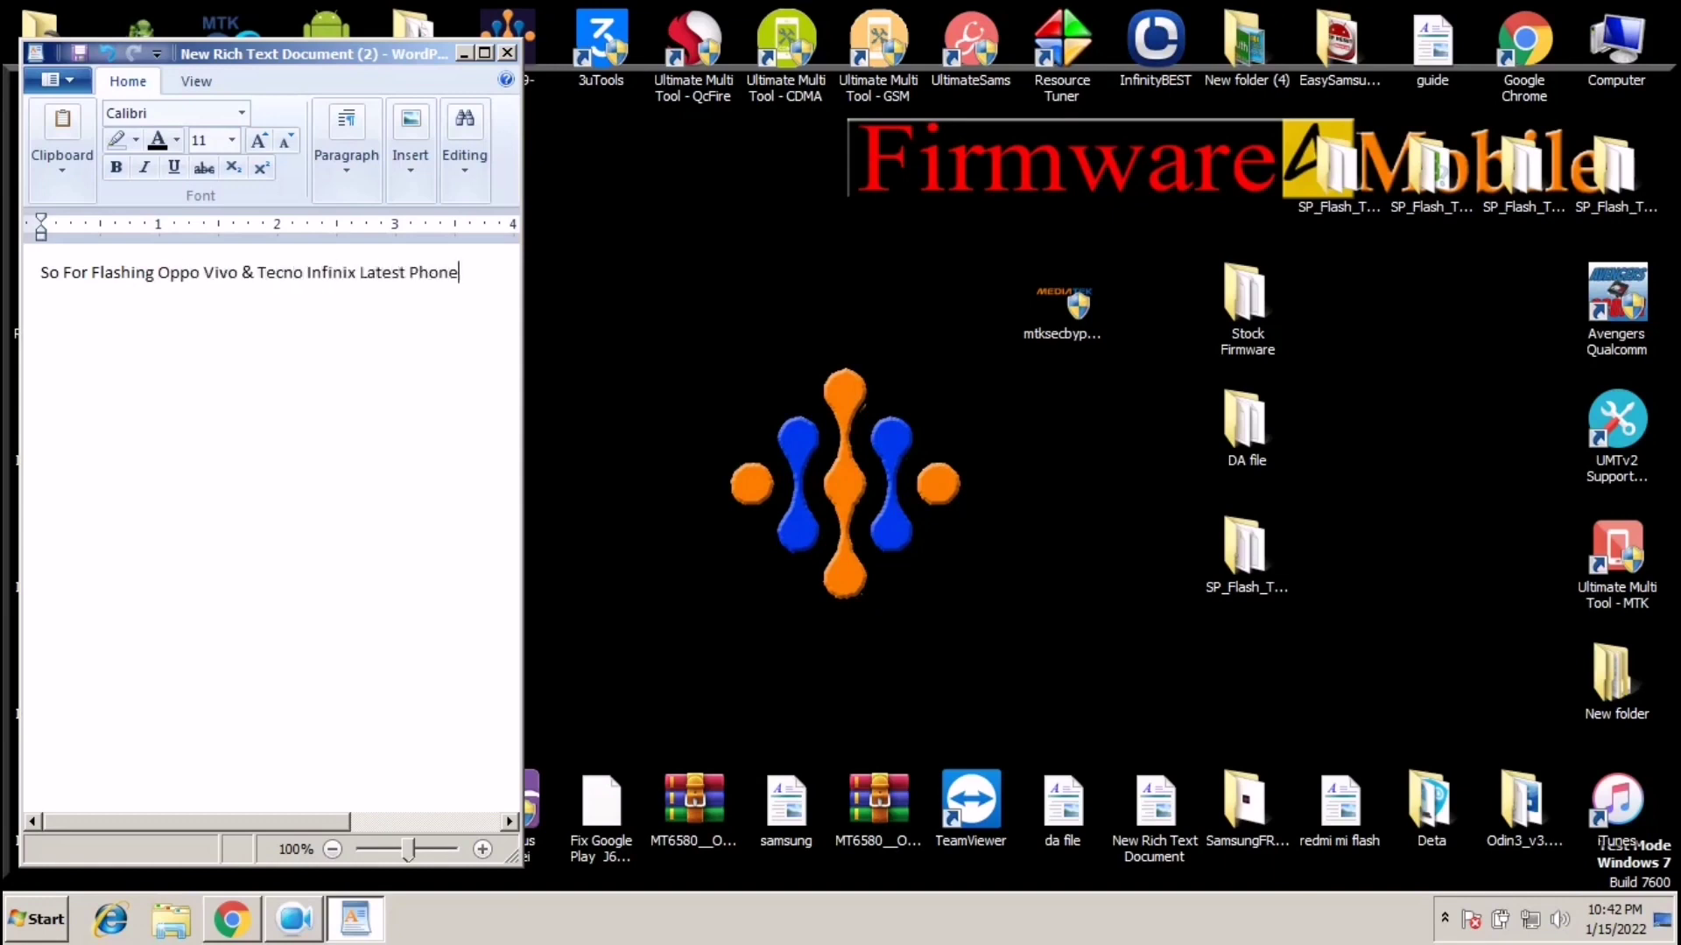
pyautogui.press('Return')
pyautogui.write('You Need To Install MTK All In One USB Derivers On Your PC ')
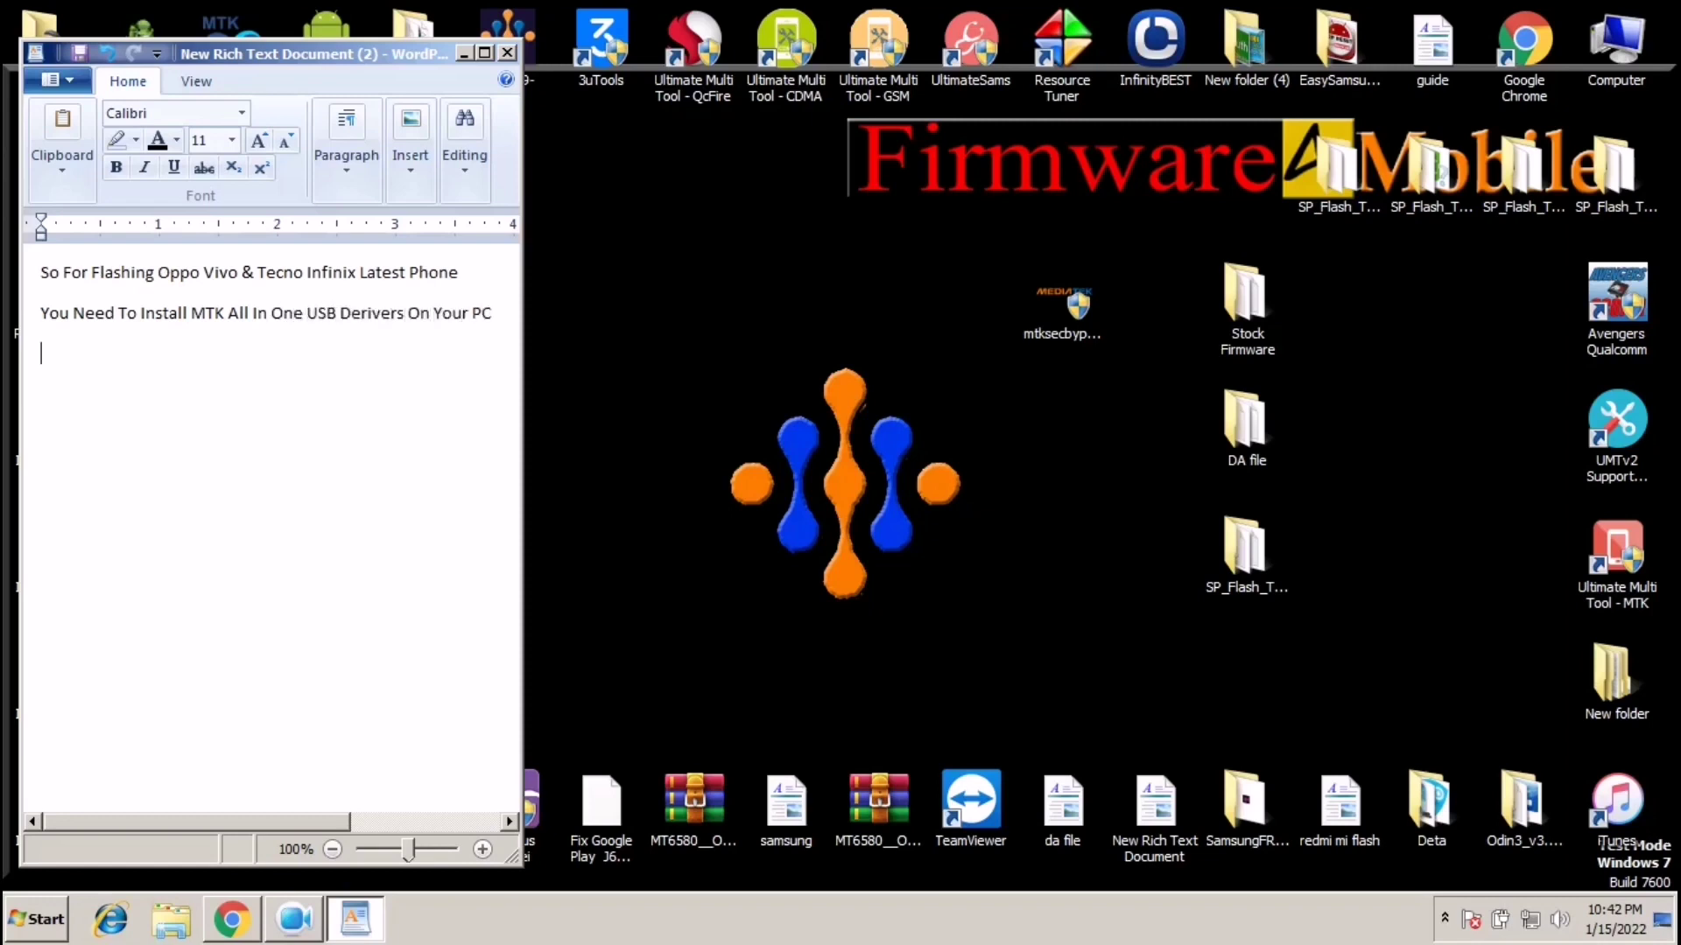
pyautogui.write('7 Must Be Install LibUsb')
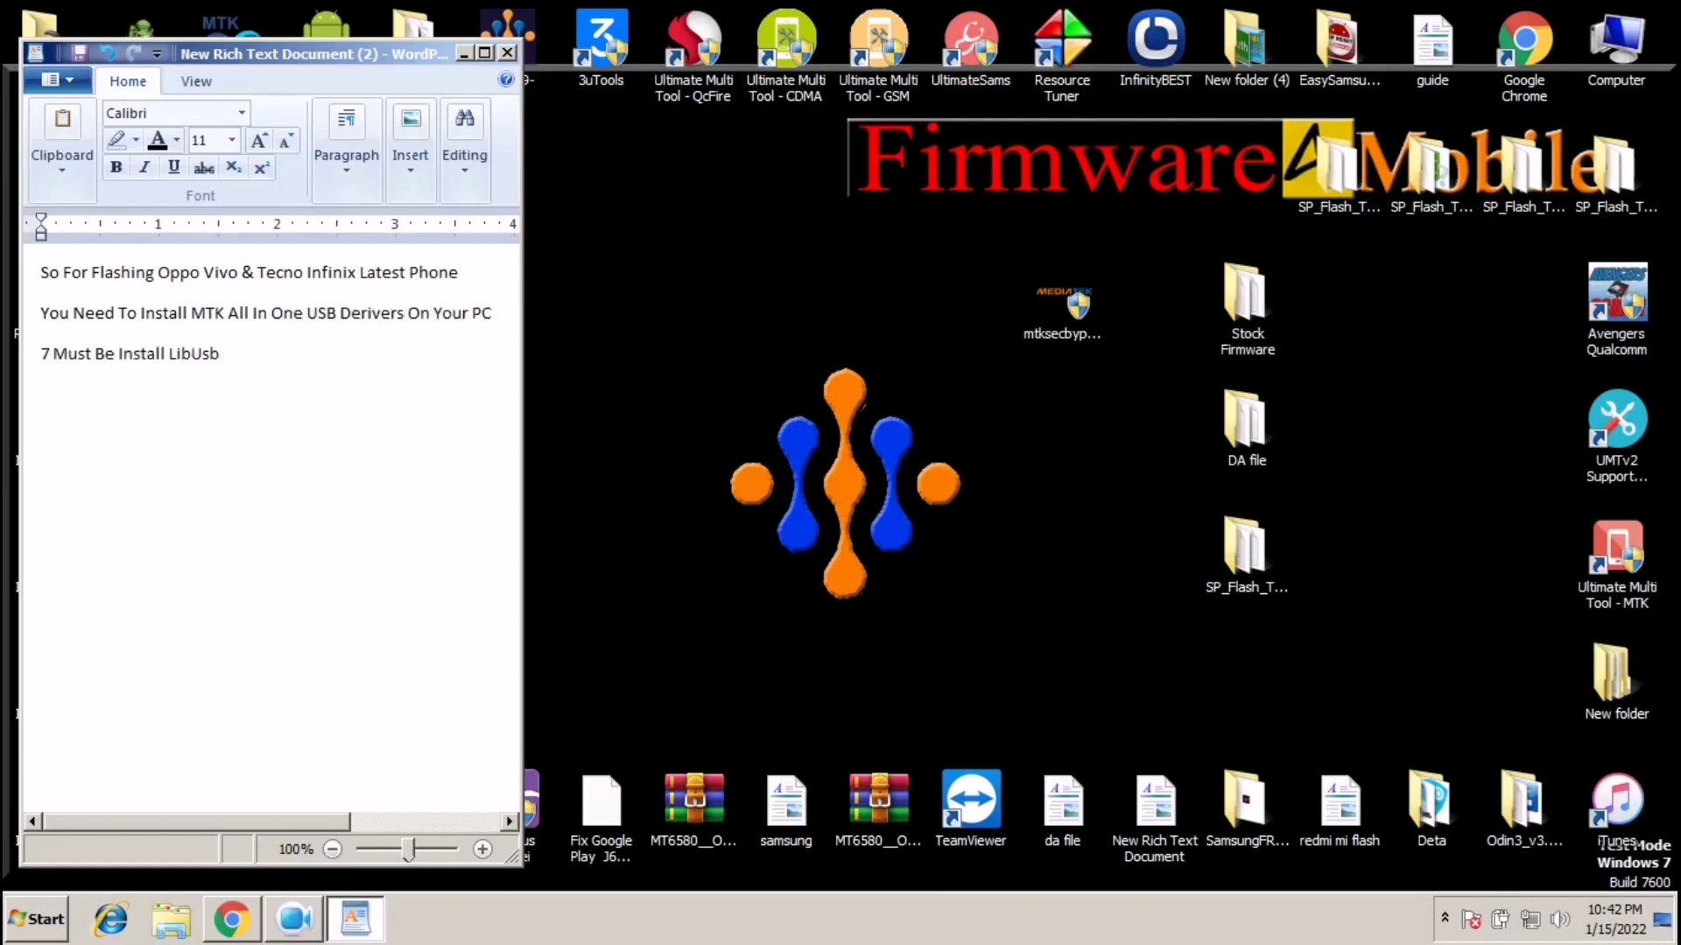
pyautogui.write(' Setup')
# Step: Add the line "7 Must Be Install LibUsb Setup" and start another line with "Then Open M"
pyautogui.press('Return')
pyautogui.write('Then Open MTk Auth Bypass Tool')
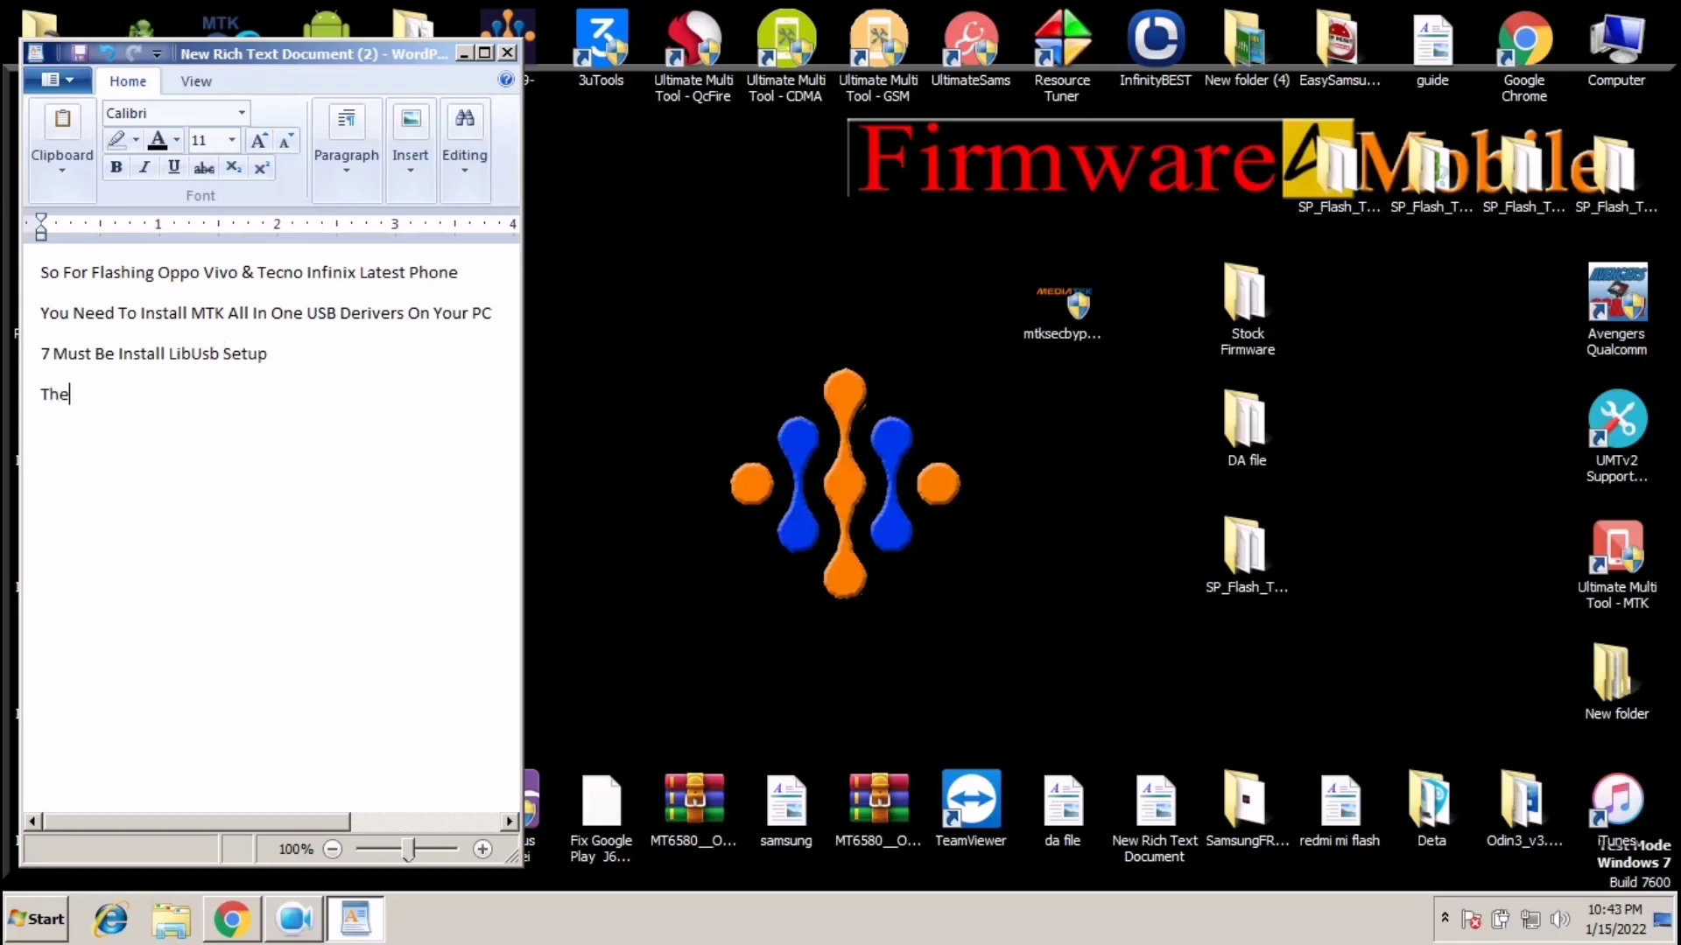
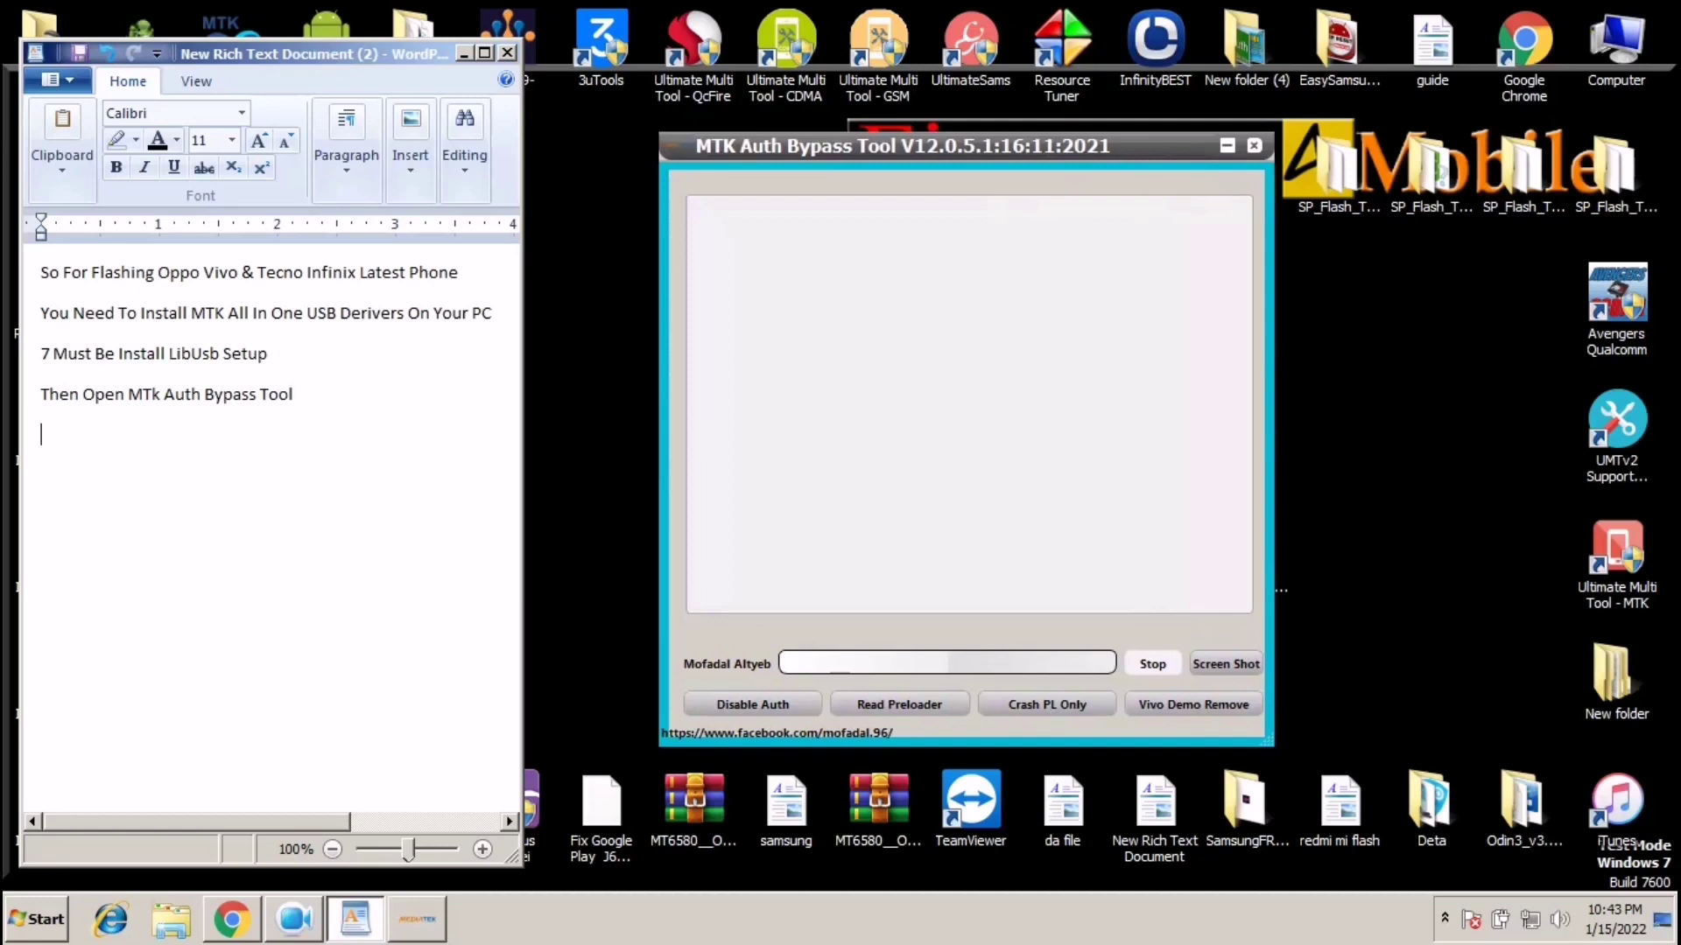
# Step: Add the line "Now Click On Disable Auth" below the line about opening the MTk Auth Bypass Tool
pyautogui.press('Return')
pyautogui.write('N')
pyautogui.write('wq')
pyautogui.write(' Click On')
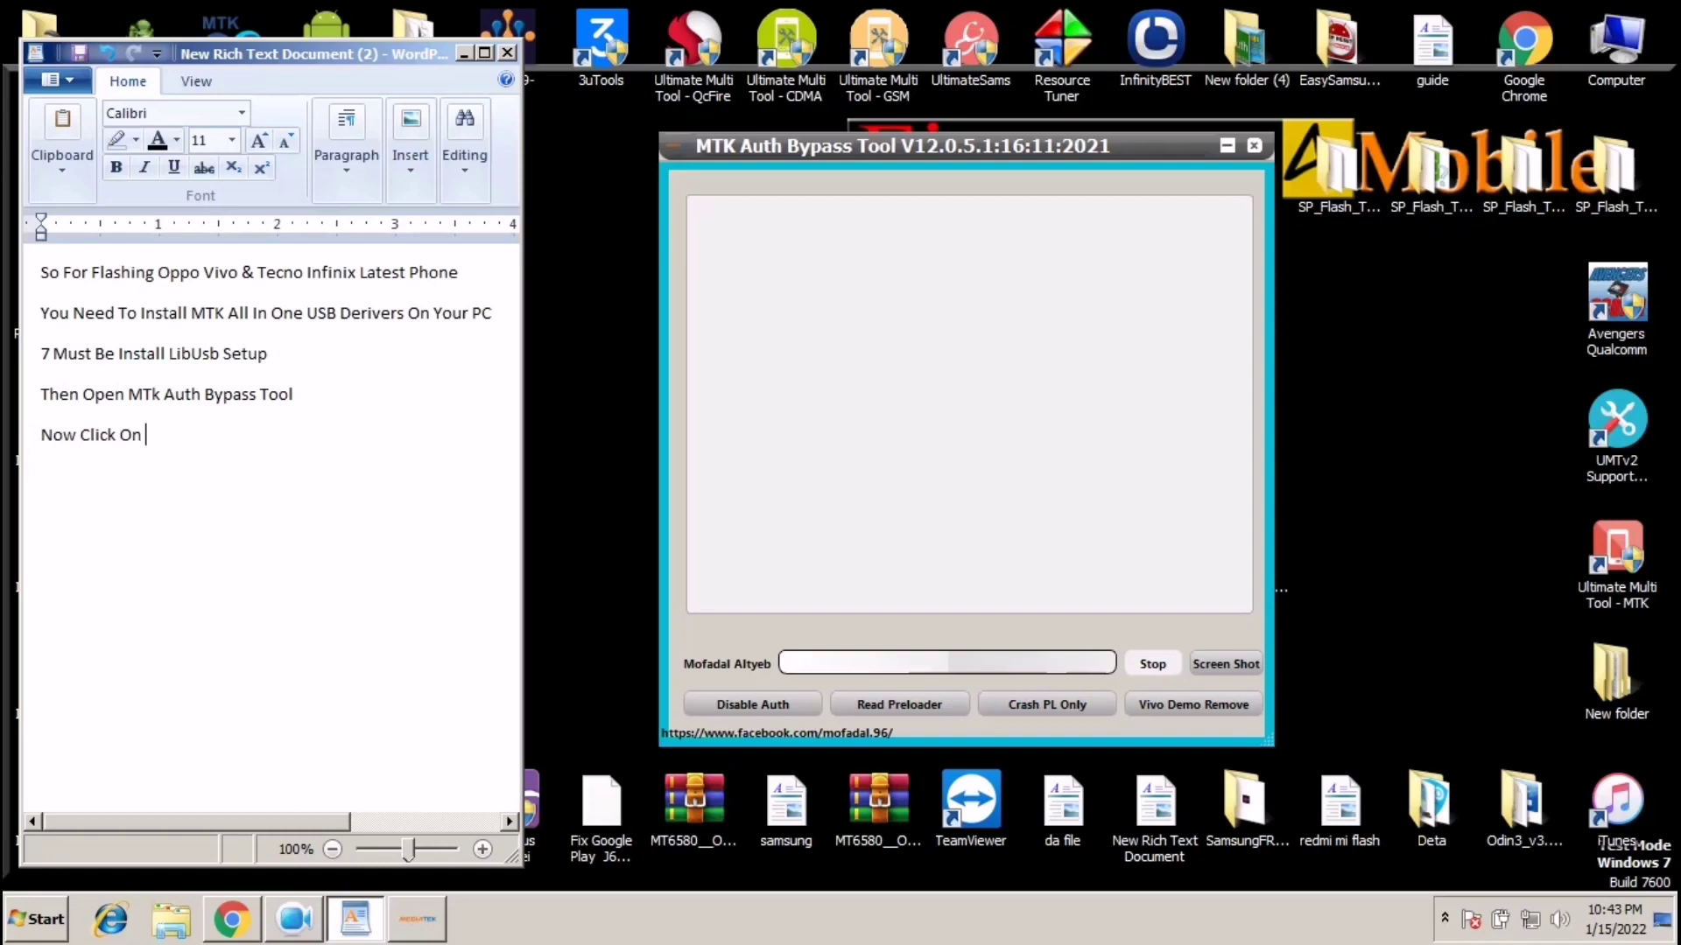
pyautogui.write('le Auth')
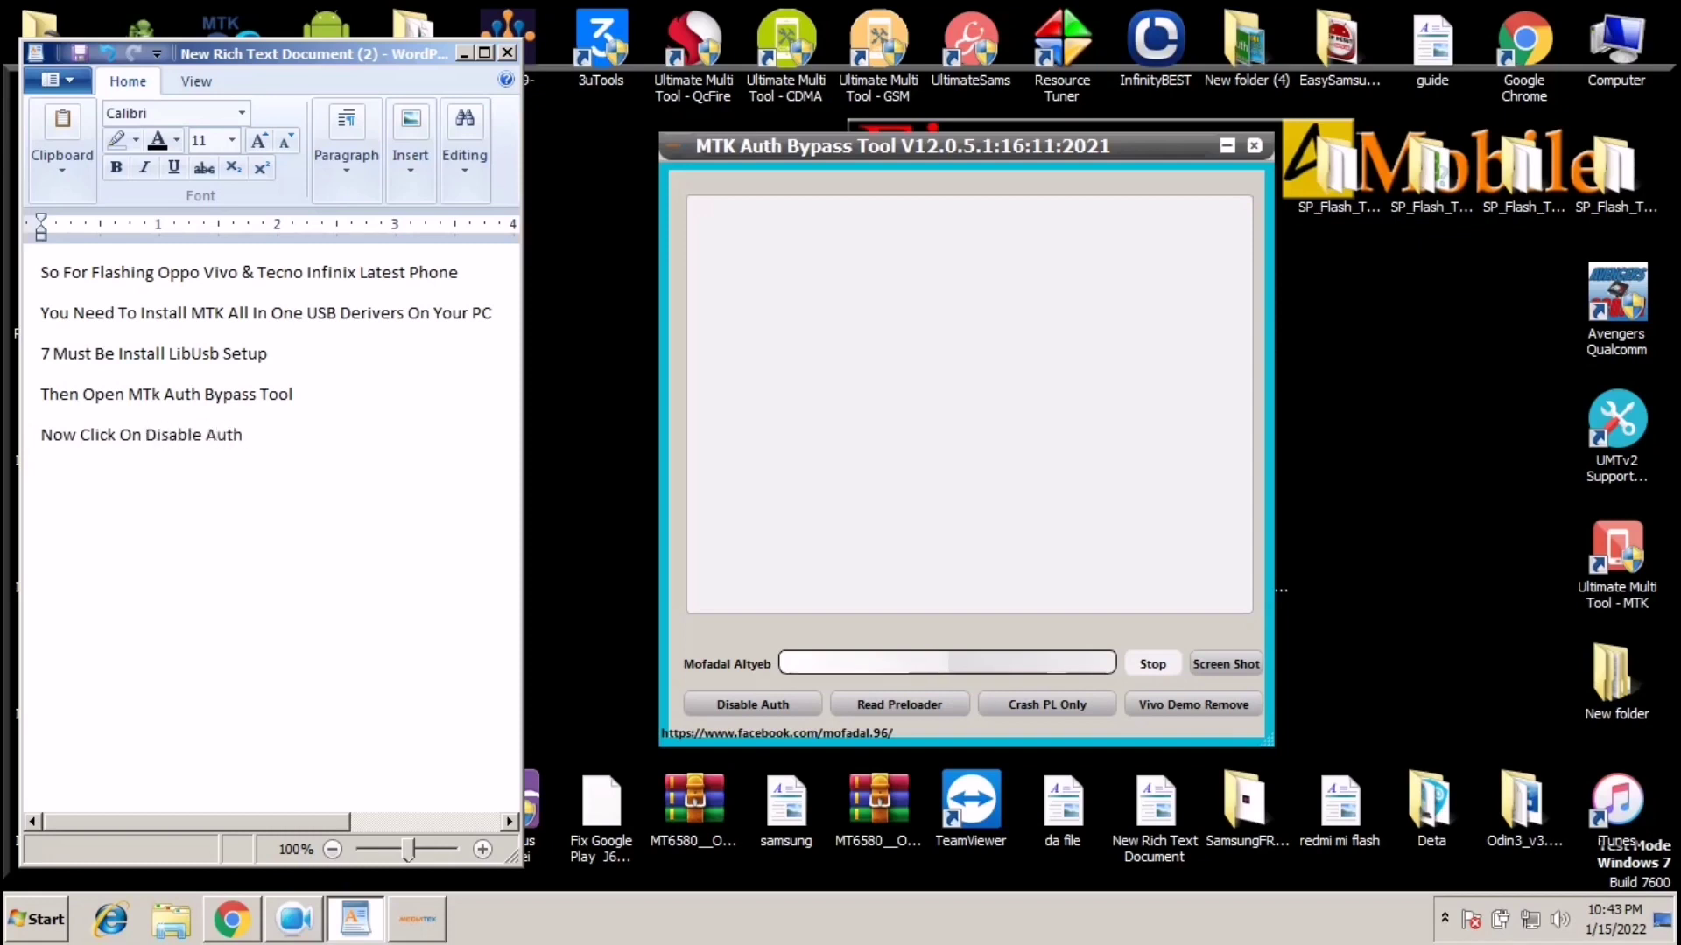
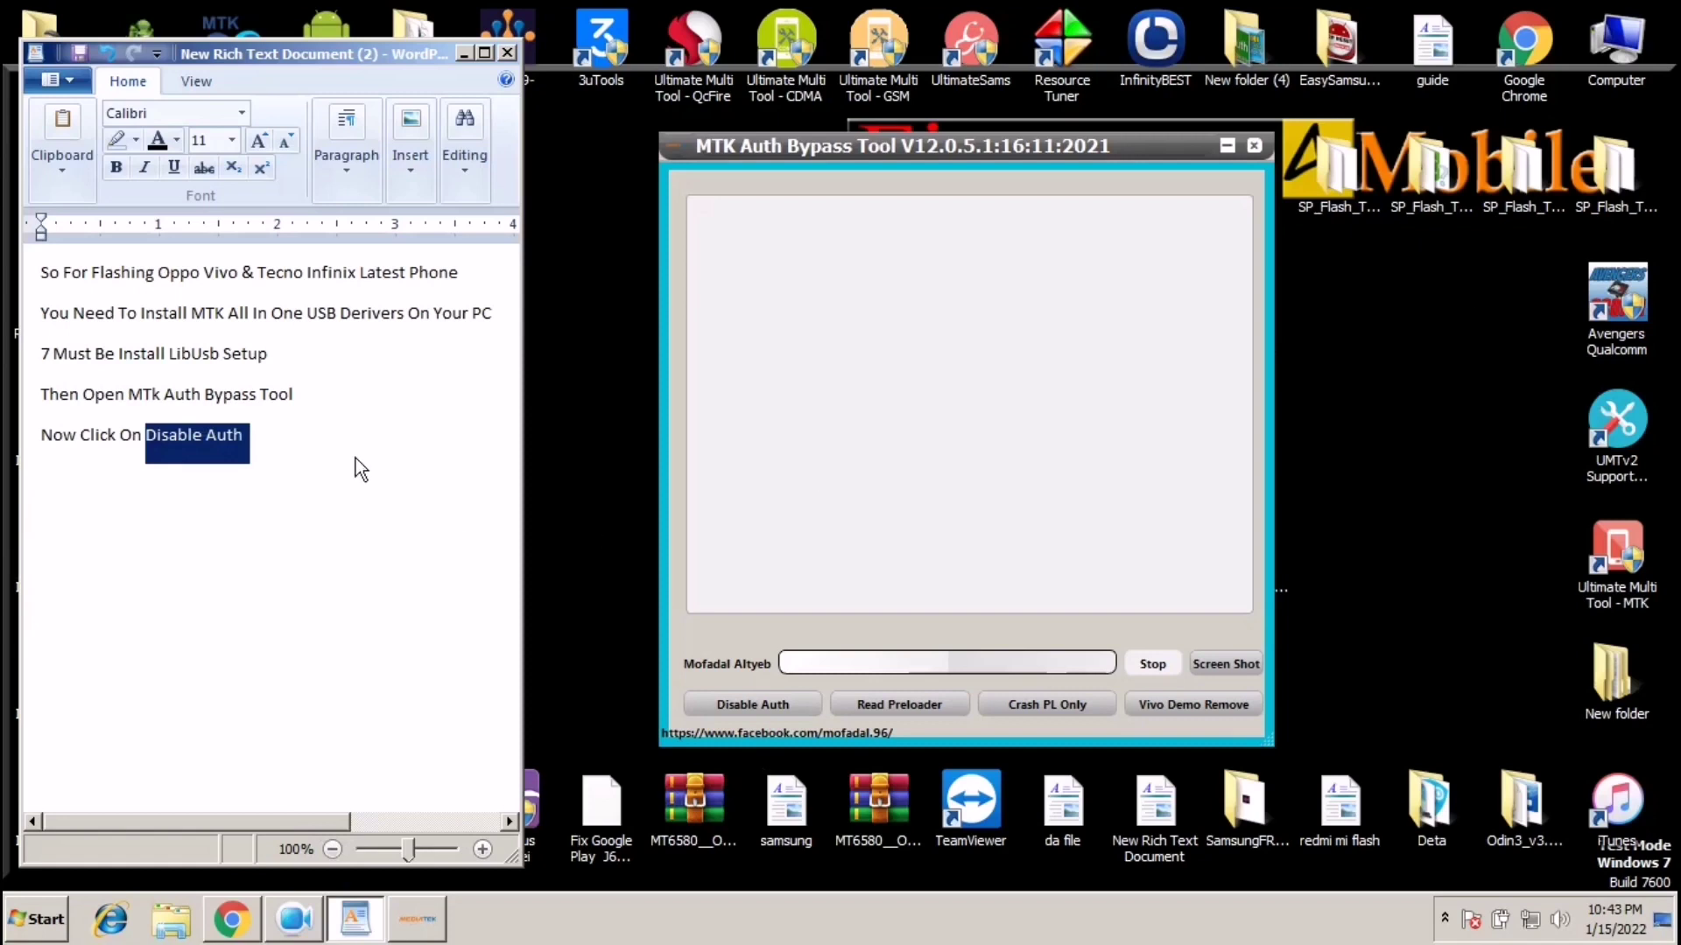
# Step: Add the line "After Click on Disable Auth Connect Power Off Mobile" below the line about clicking Disable Auth
pyautogui.click(356, 470)
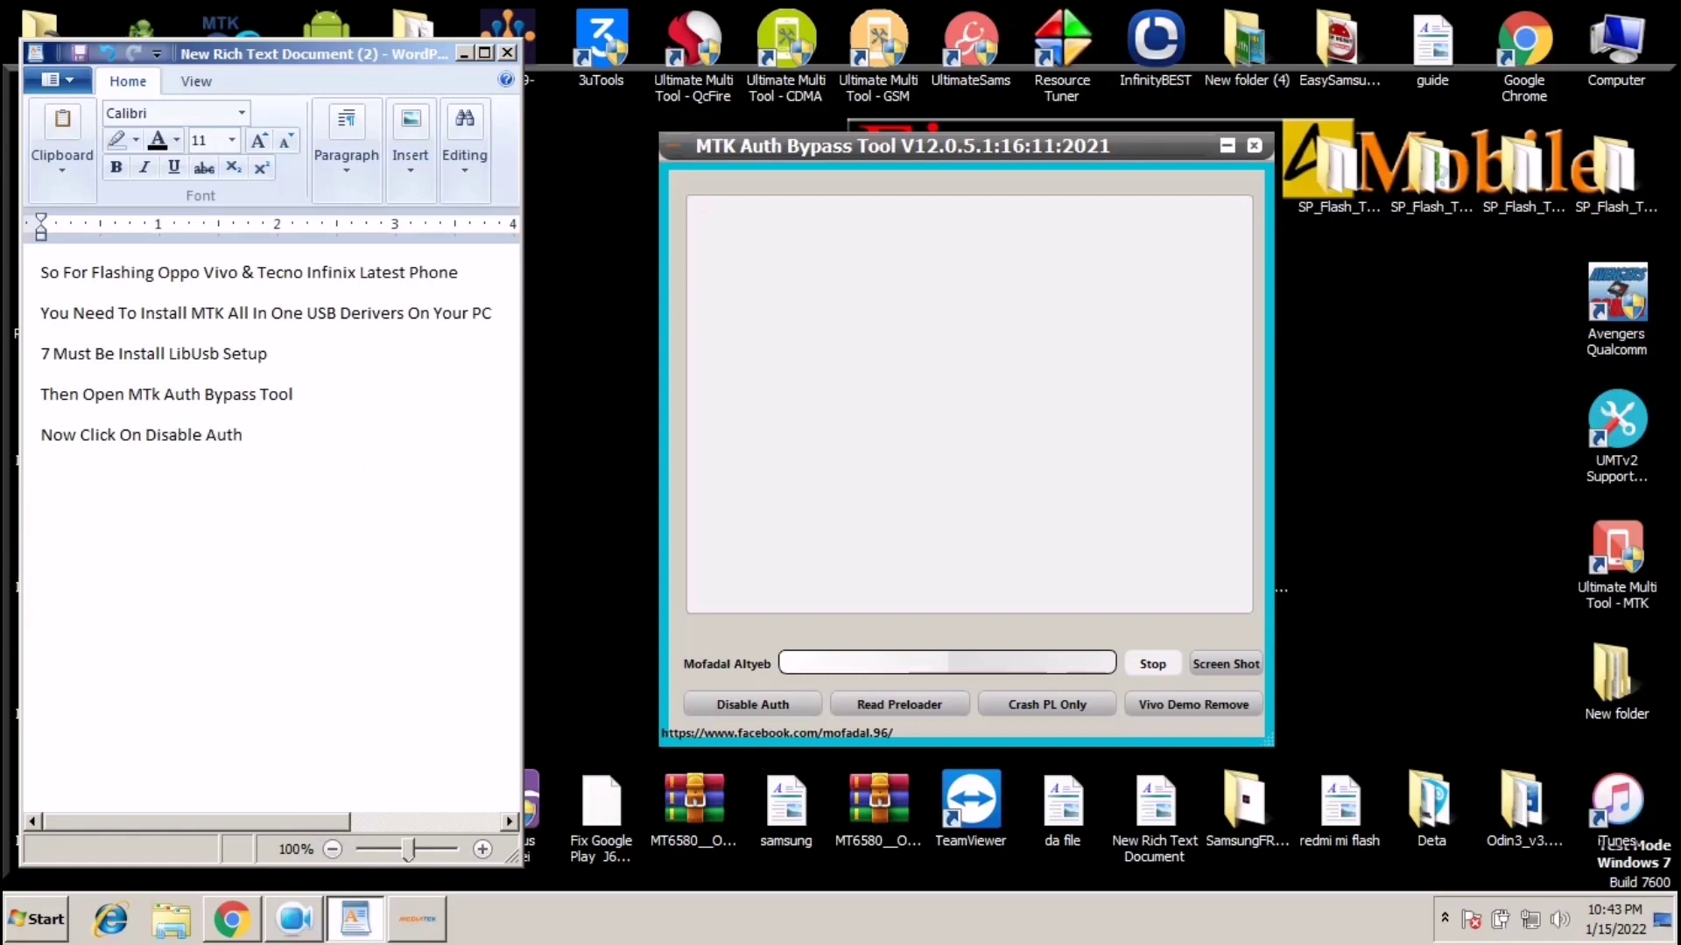
pyautogui.write('After Click on Disable Auth ')
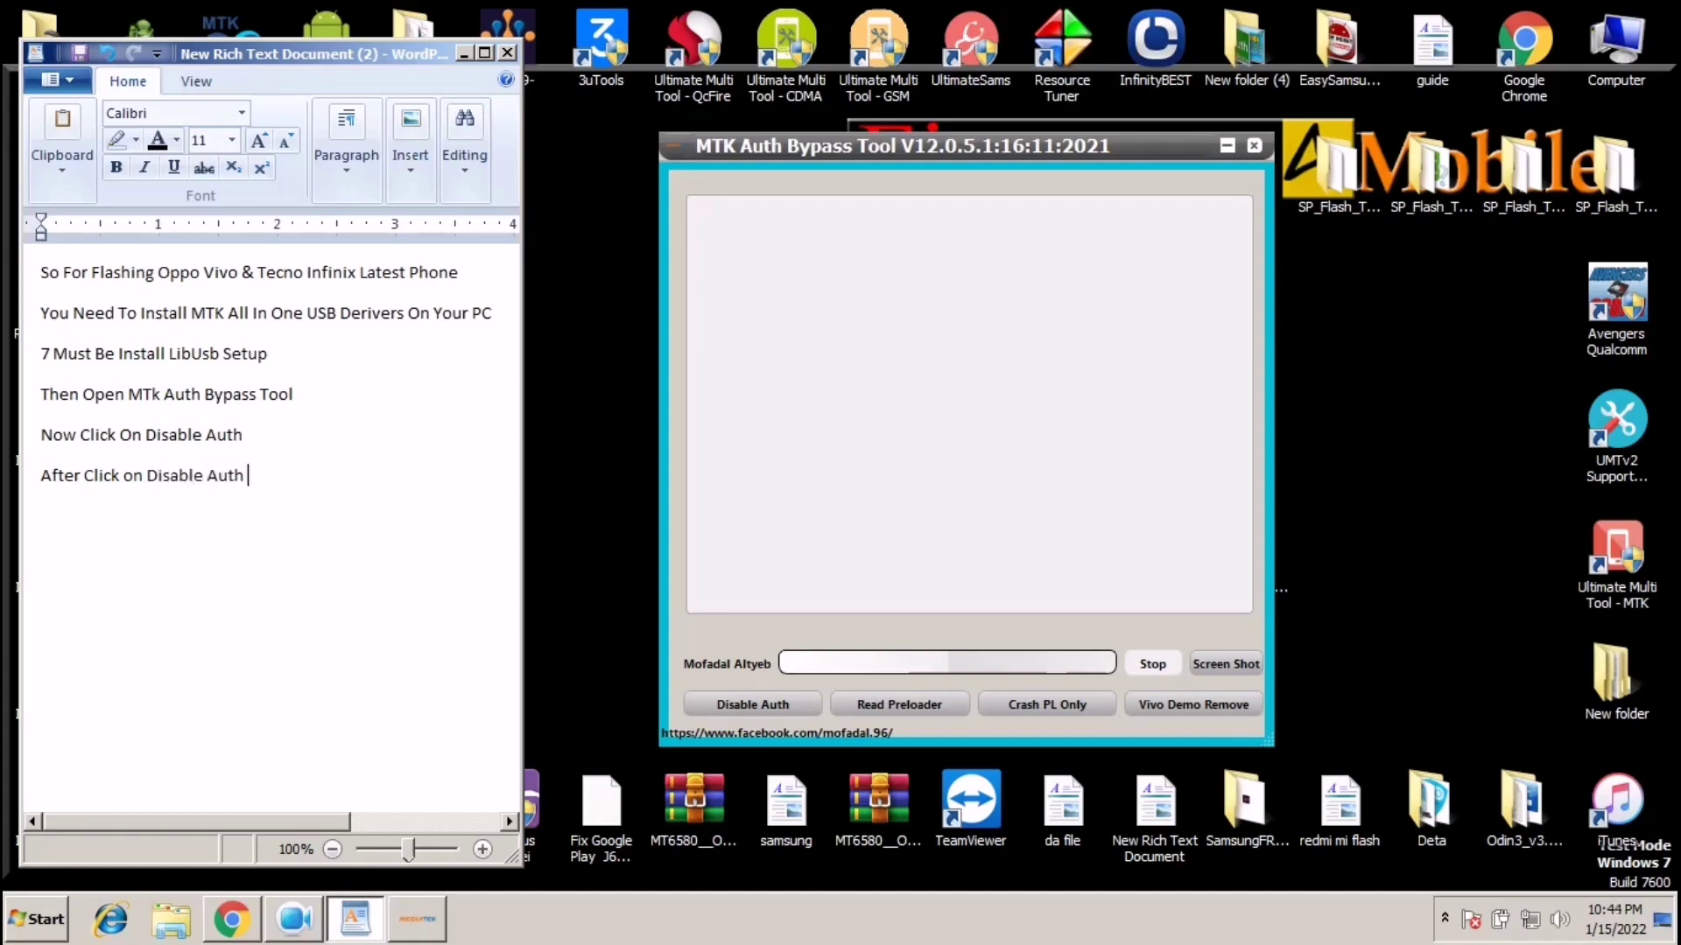
pyautogui.write('n Disable Auth Connect Power Off Mobile')
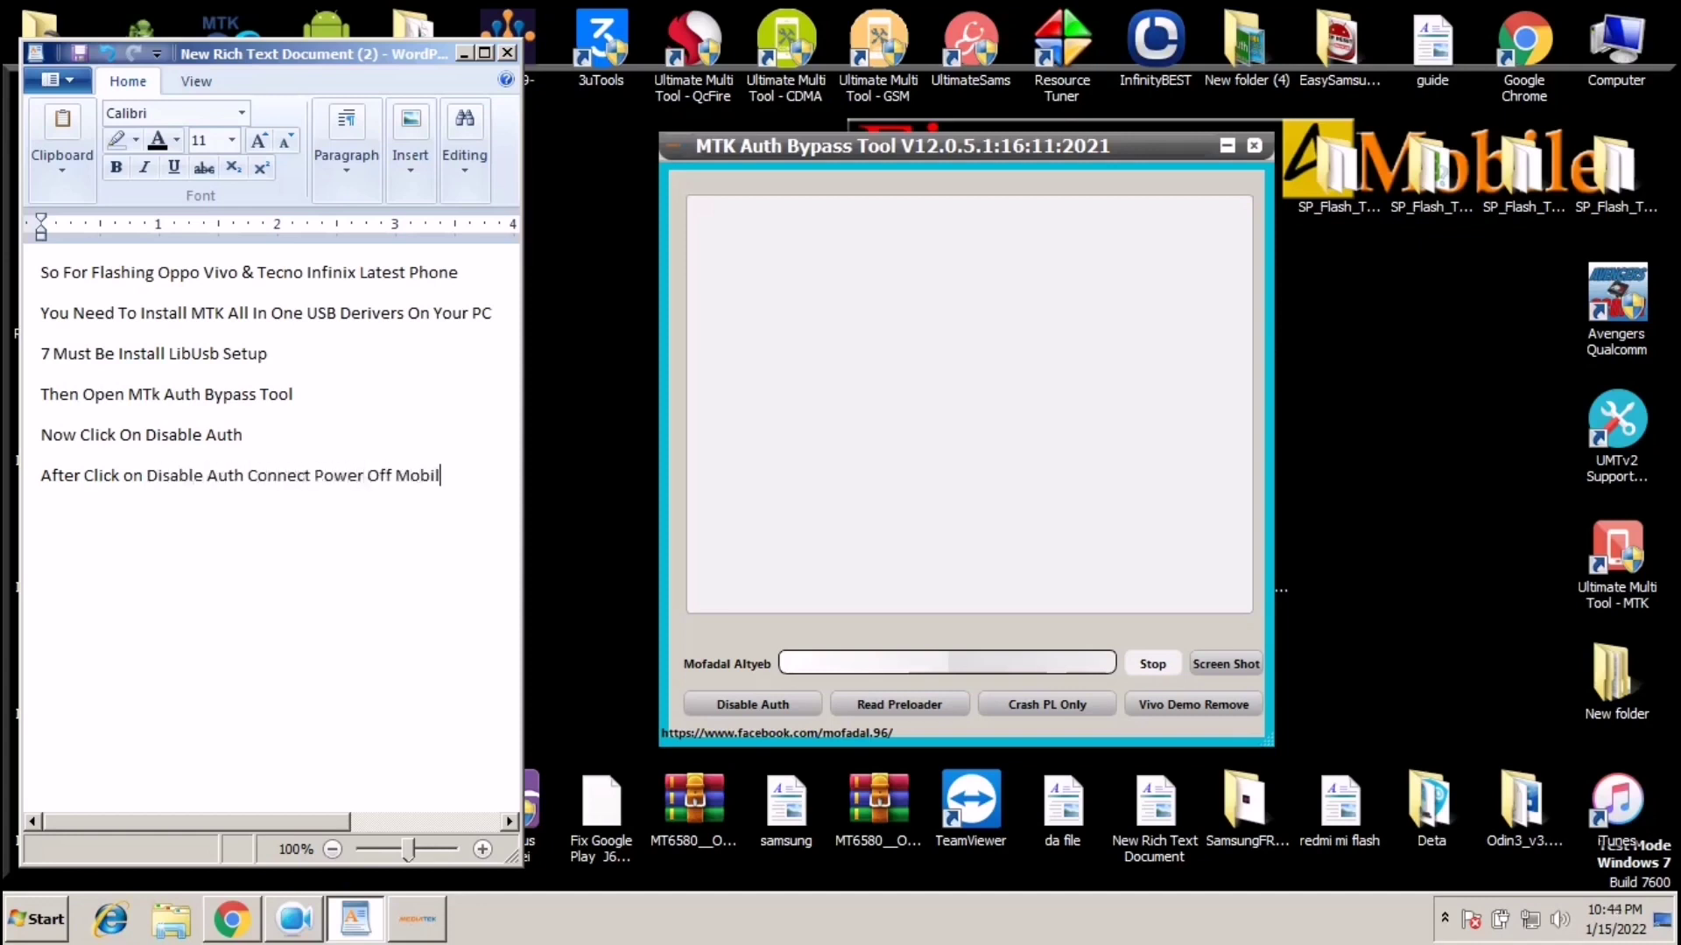
# Step: Add a new line reading "By Pressing Both Volume Key" below the line about connecting the powered-off mobile
pyautogui.press('Return')
pyautogui.write('By Click')
pyautogui.press('BackSpace')
pyautogui.press('BackSpace')
pyautogui.press('BackSpace')
pyautogui.press('BackSpace')
pyautogui.press('BackSpace')
pyautogui.write('Pressing Both Volume Key')
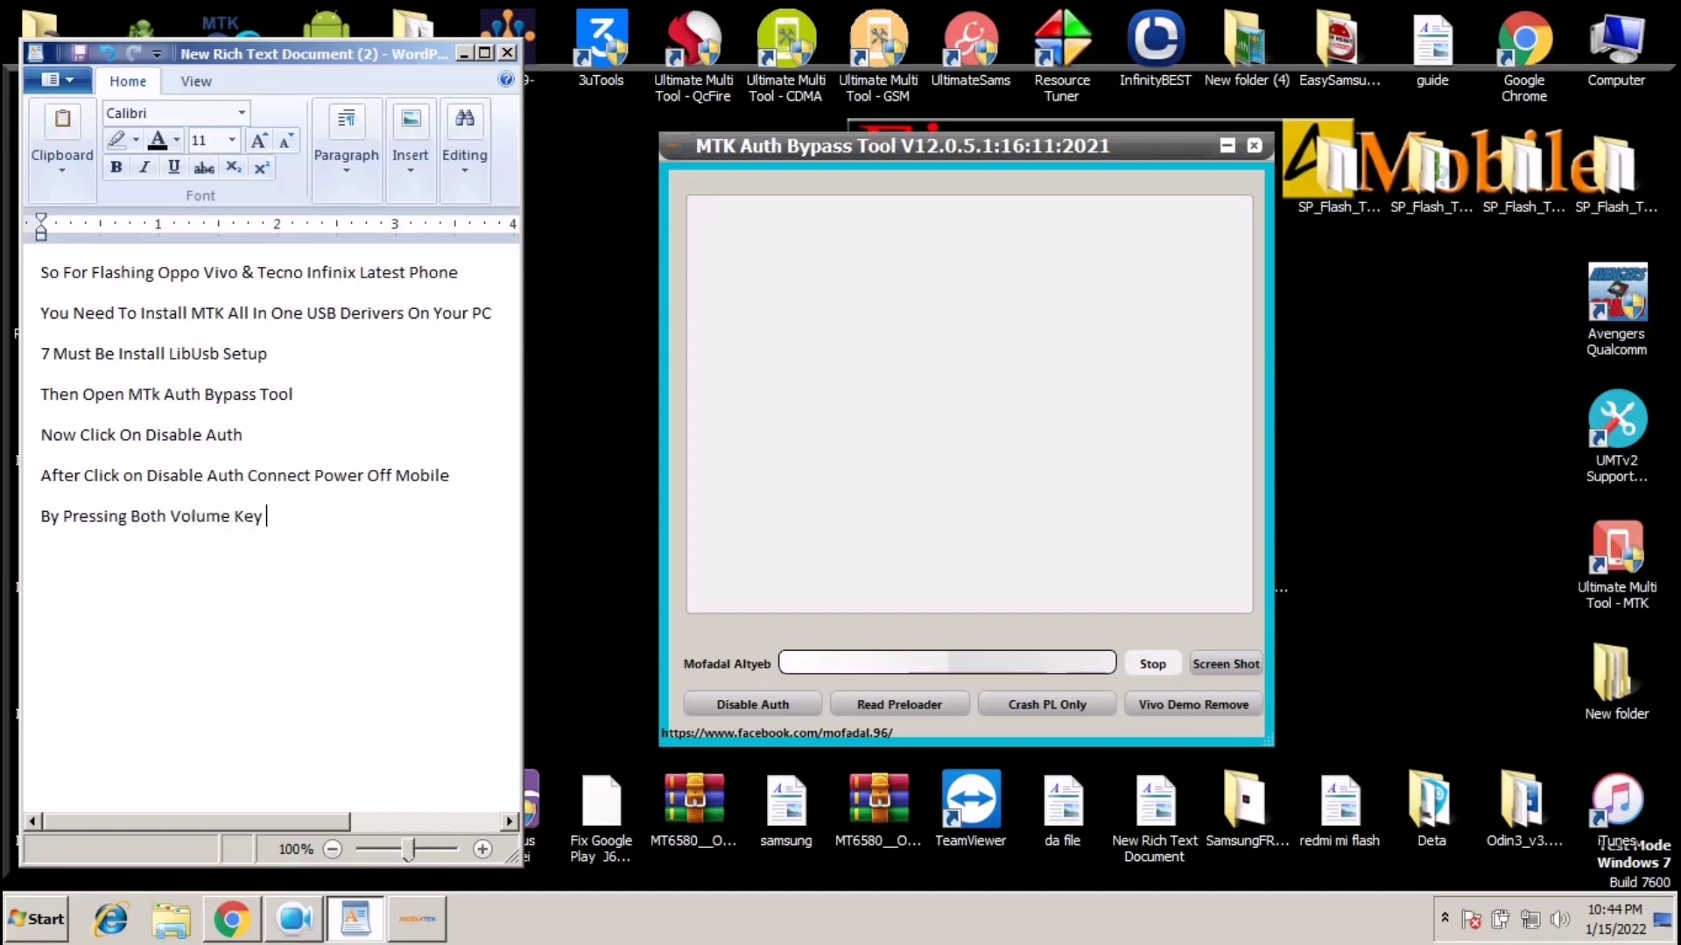
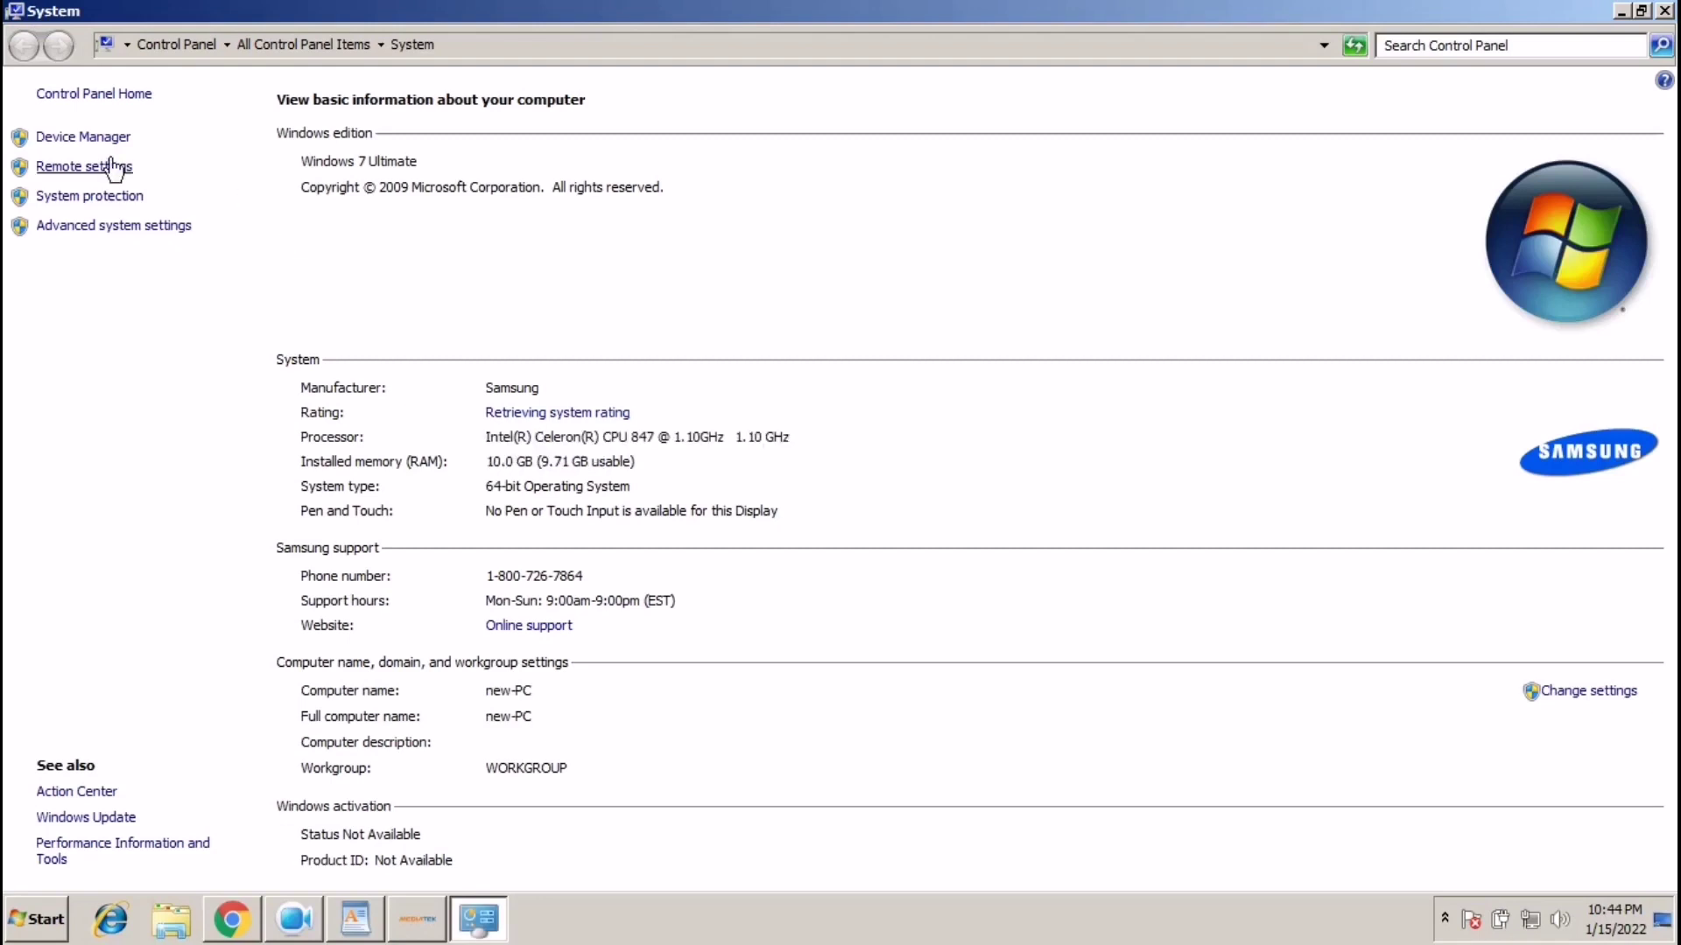
# Step: Open Device Manager from the computer's system information to view the installed hardware devices
pyautogui.click(81, 138)
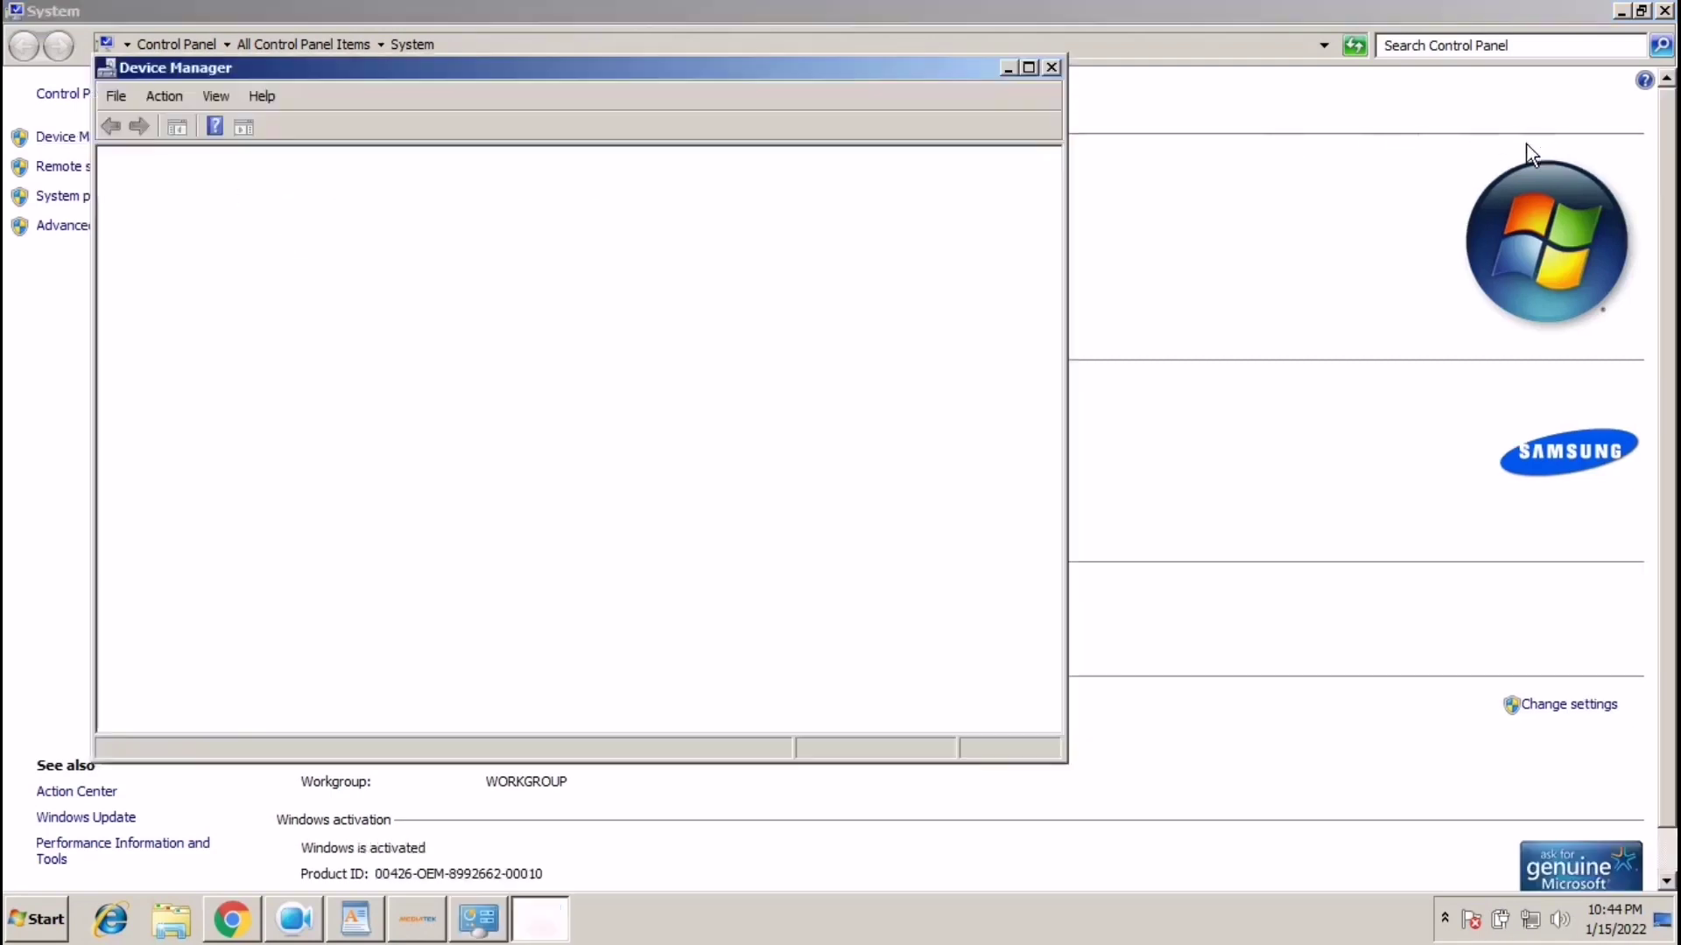
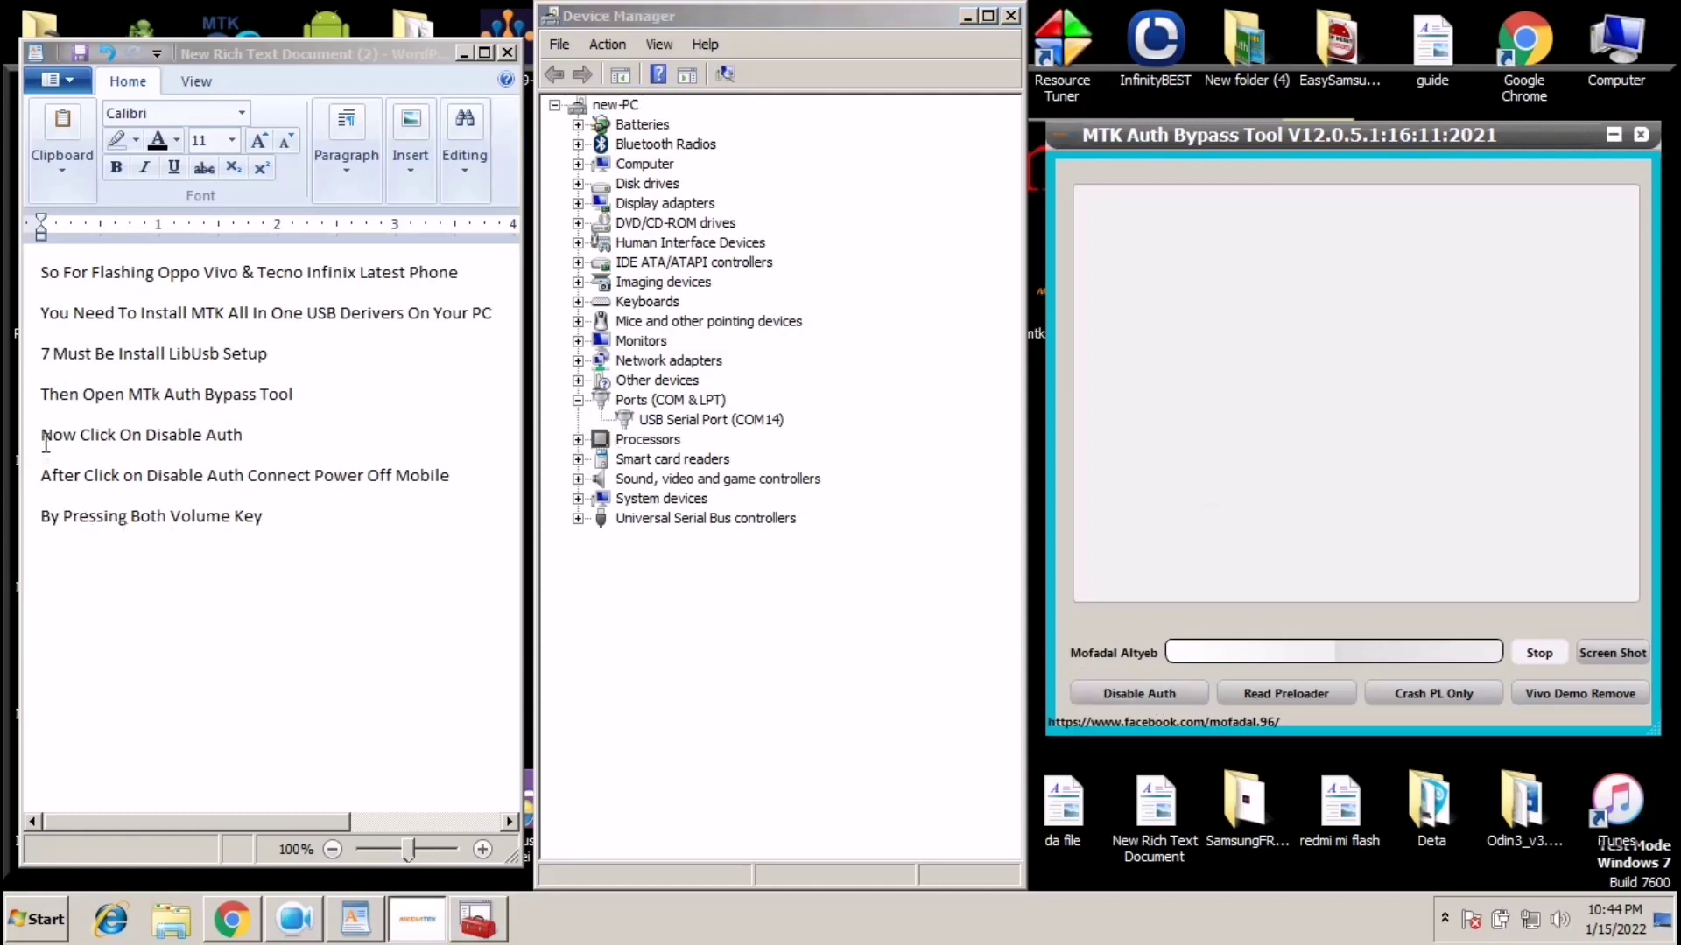
# Step: Highlight the instruction line "Now Click On Disable Auth" in the WordPad flashing notes
pyautogui.click(47, 444)
pyautogui.doubleClick(230, 436)
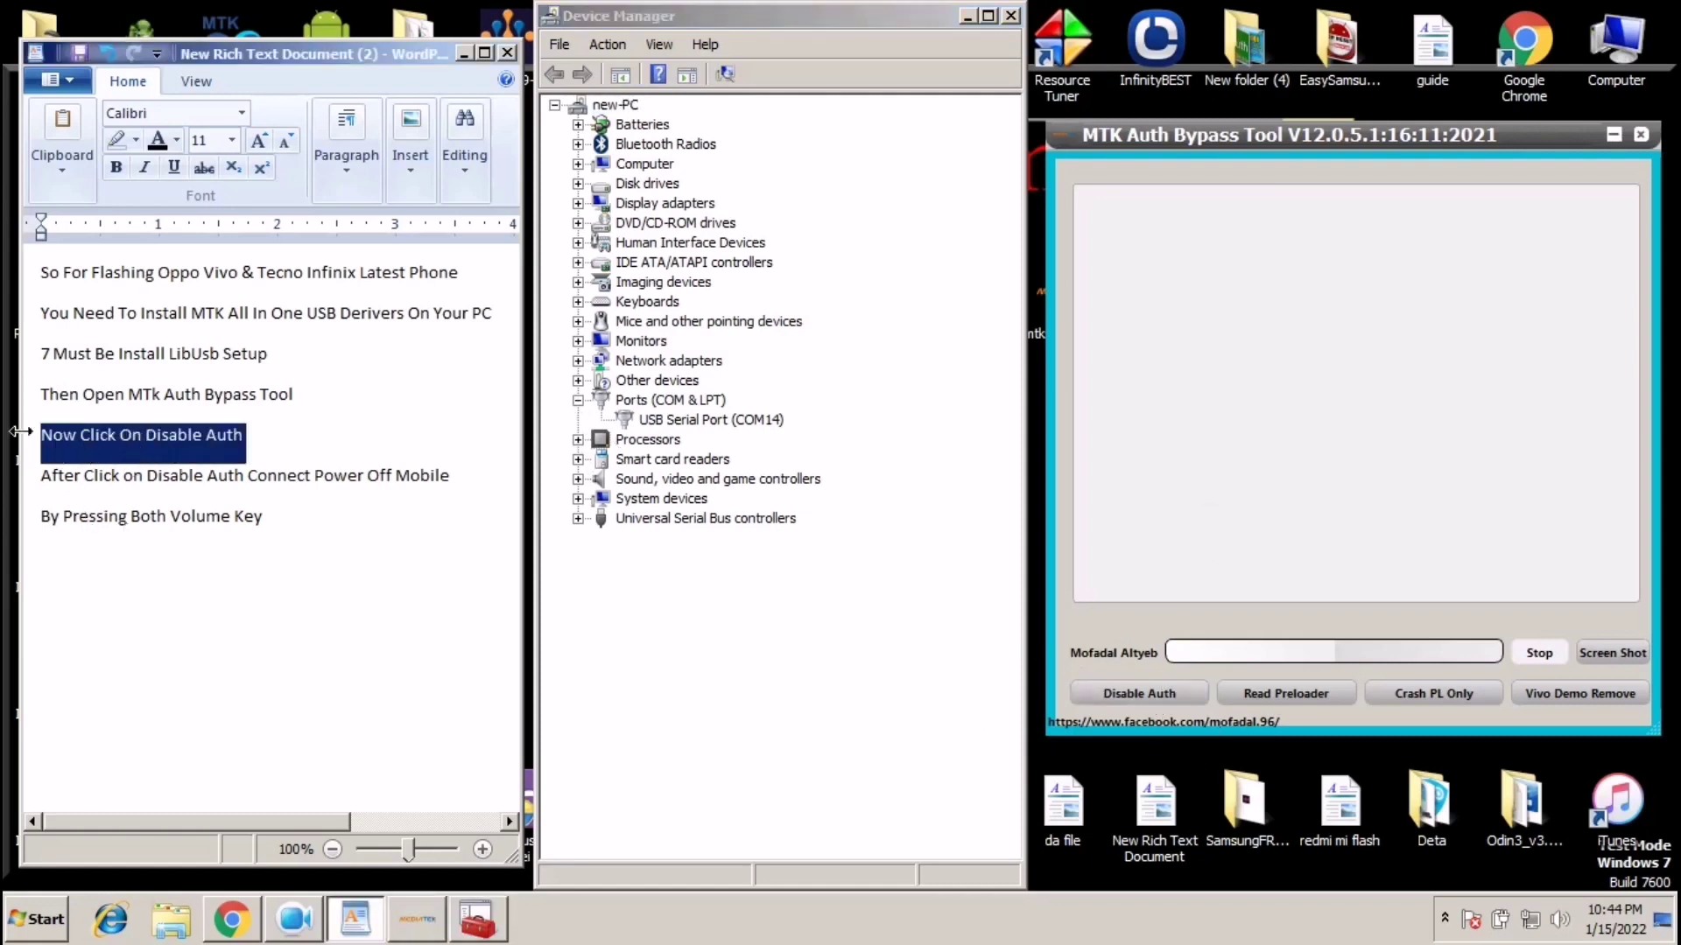
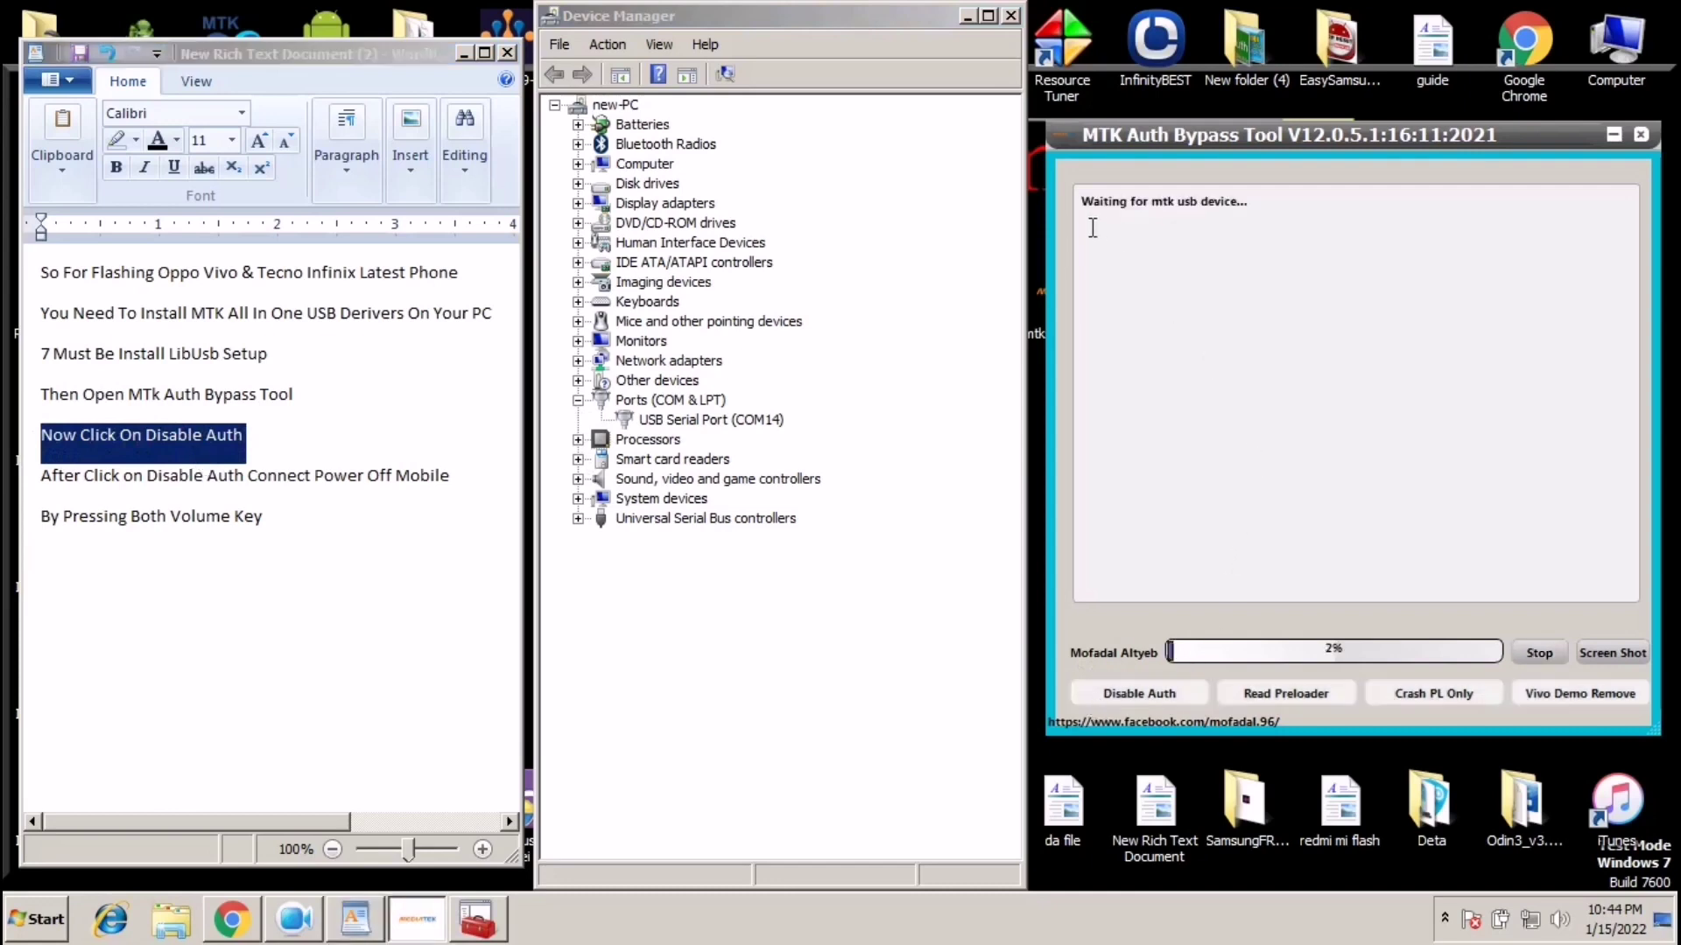
pyautogui.click(1191, 206)
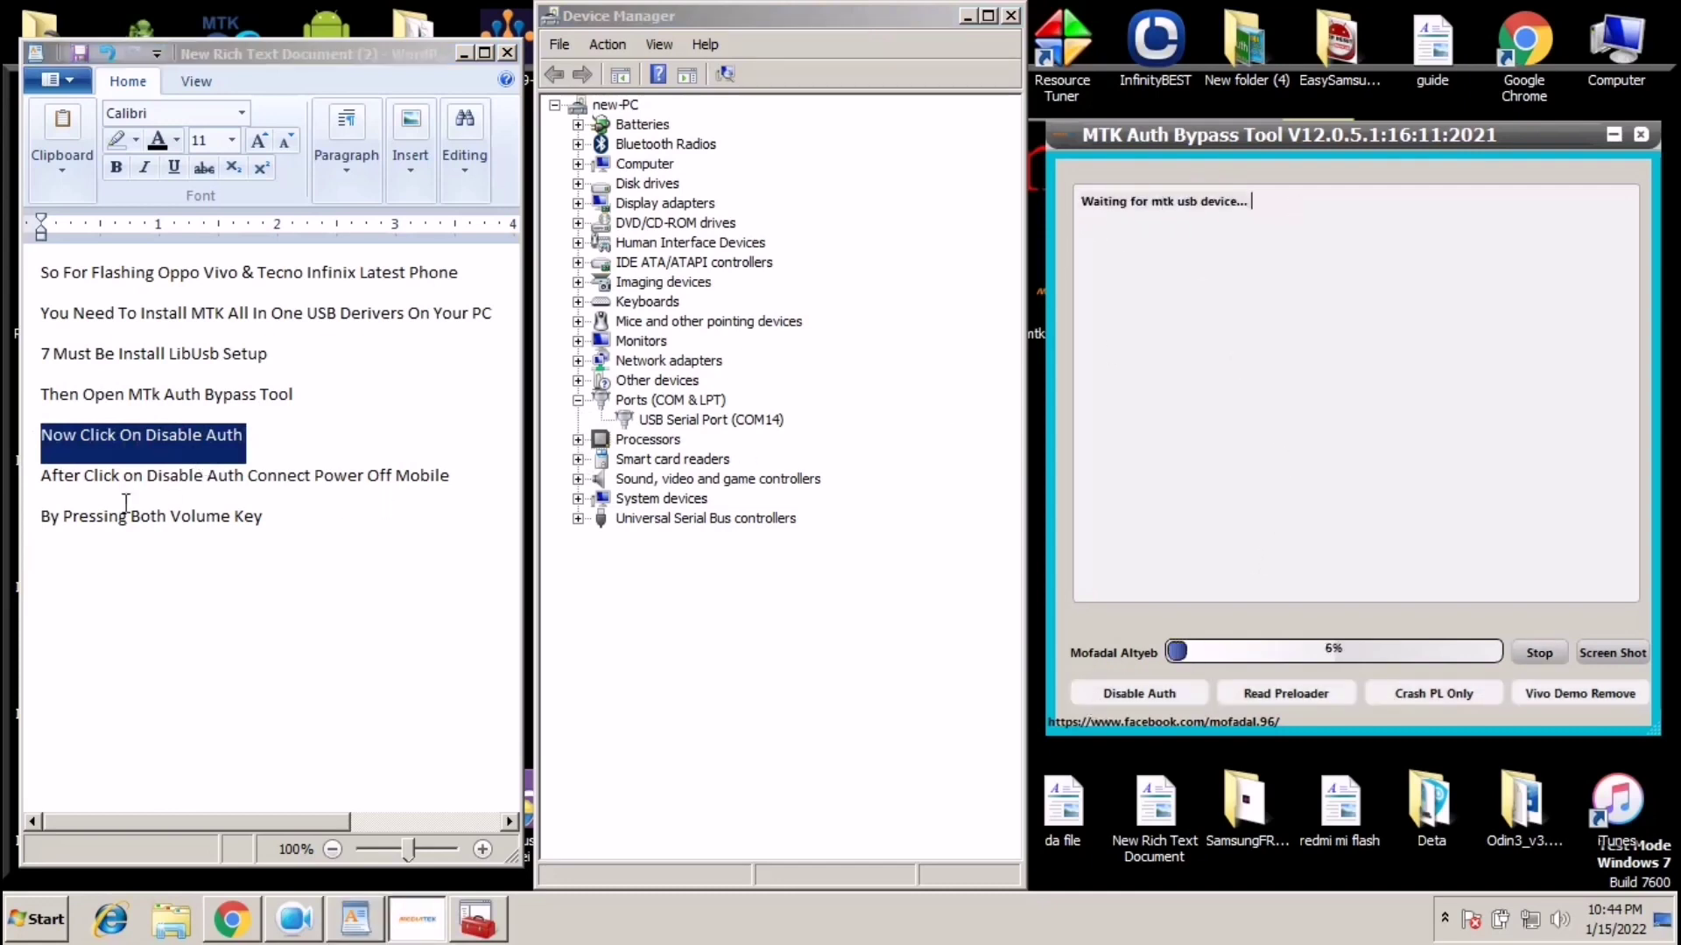
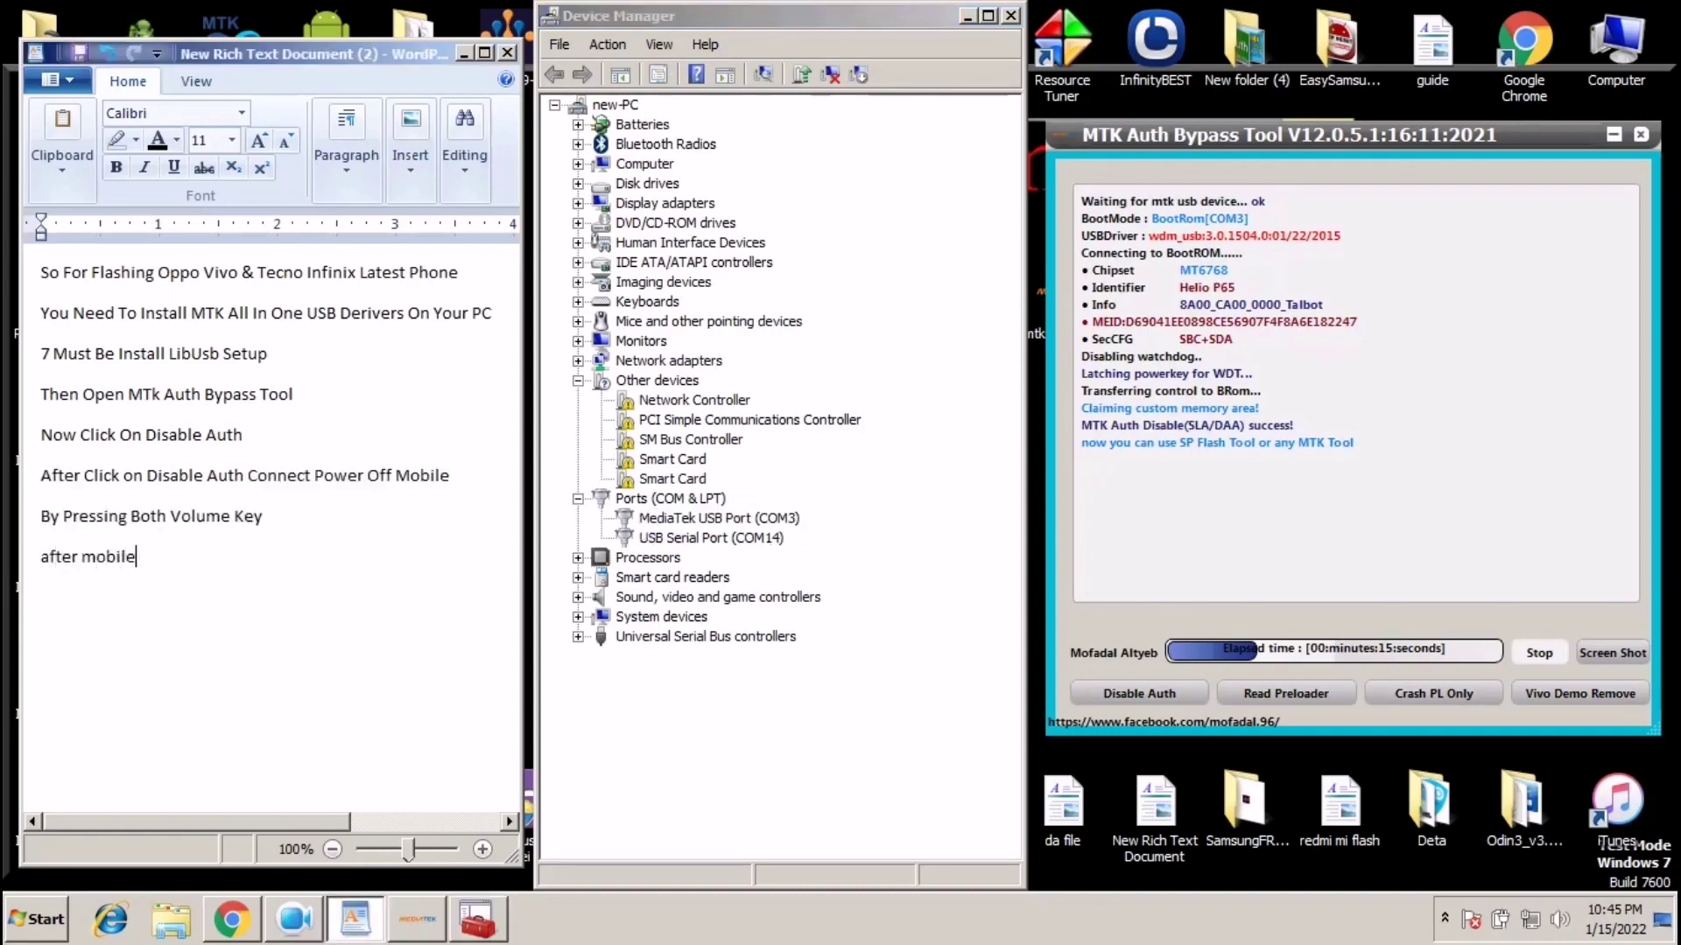
# Step: Complete the line "after mobile connect you will see in device manger mtk port", point out the MediaTek USB Port entry and start a new line
pyautogui.write('u will see in de')
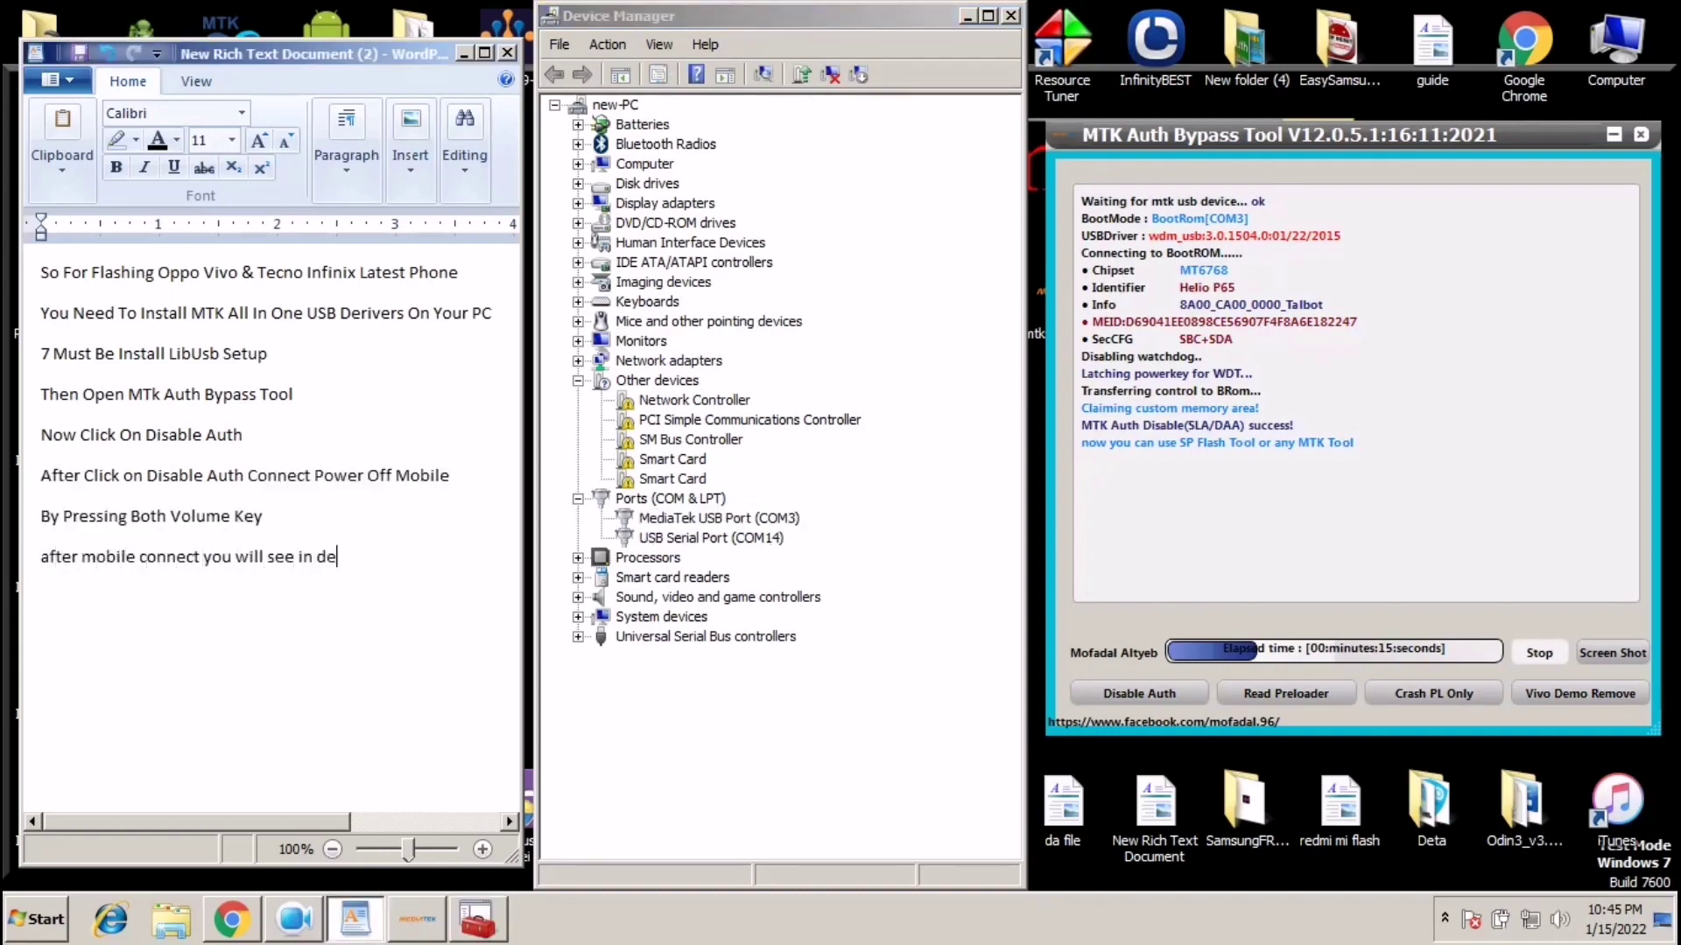
pyautogui.write('vice manger mtk port')
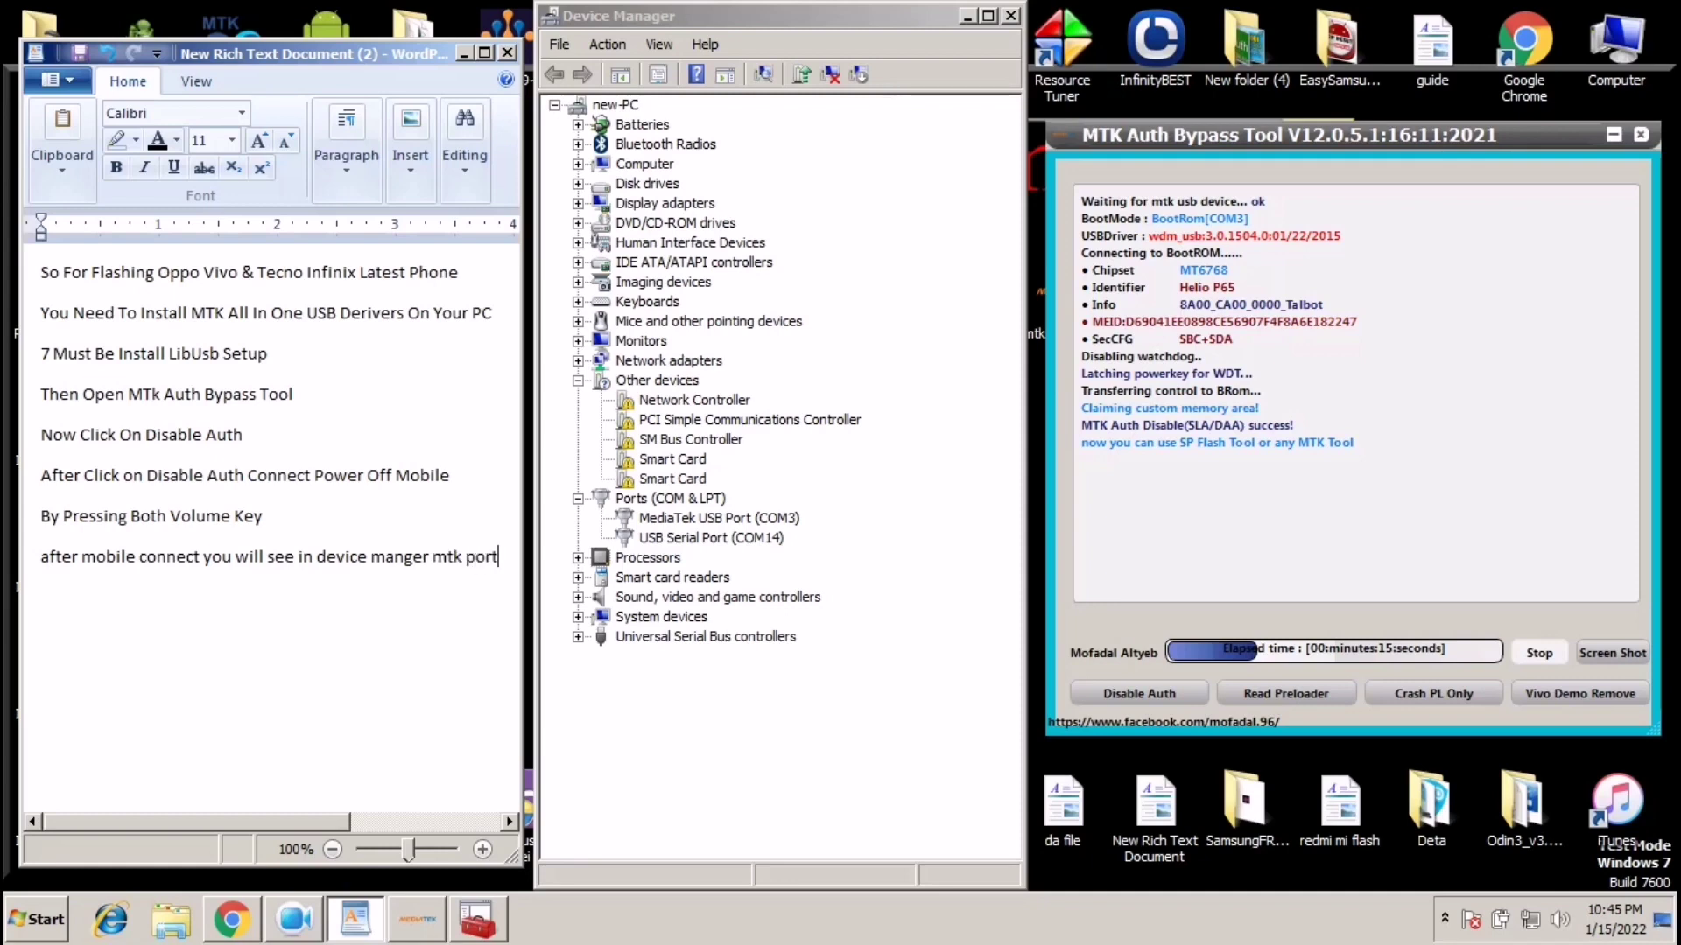
pyautogui.moveTo(435, 561); pyautogui.dragTo(502, 563)
pyautogui.click(716, 518)
pyautogui.click(515, 566)
pyautogui.press('Return')
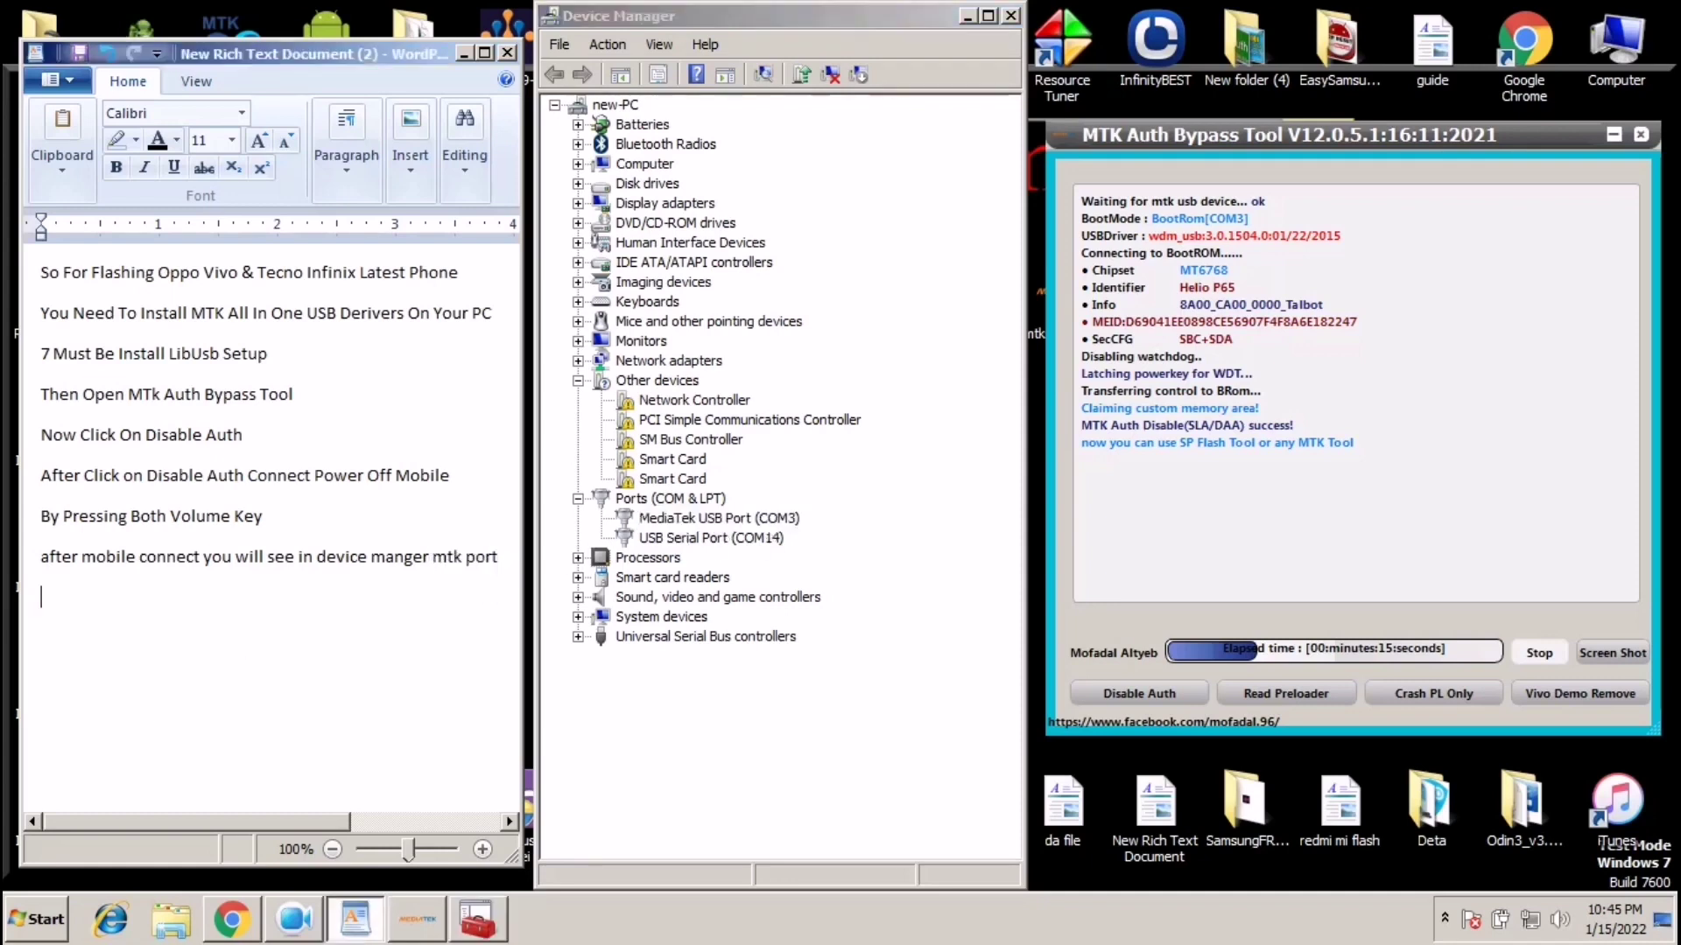
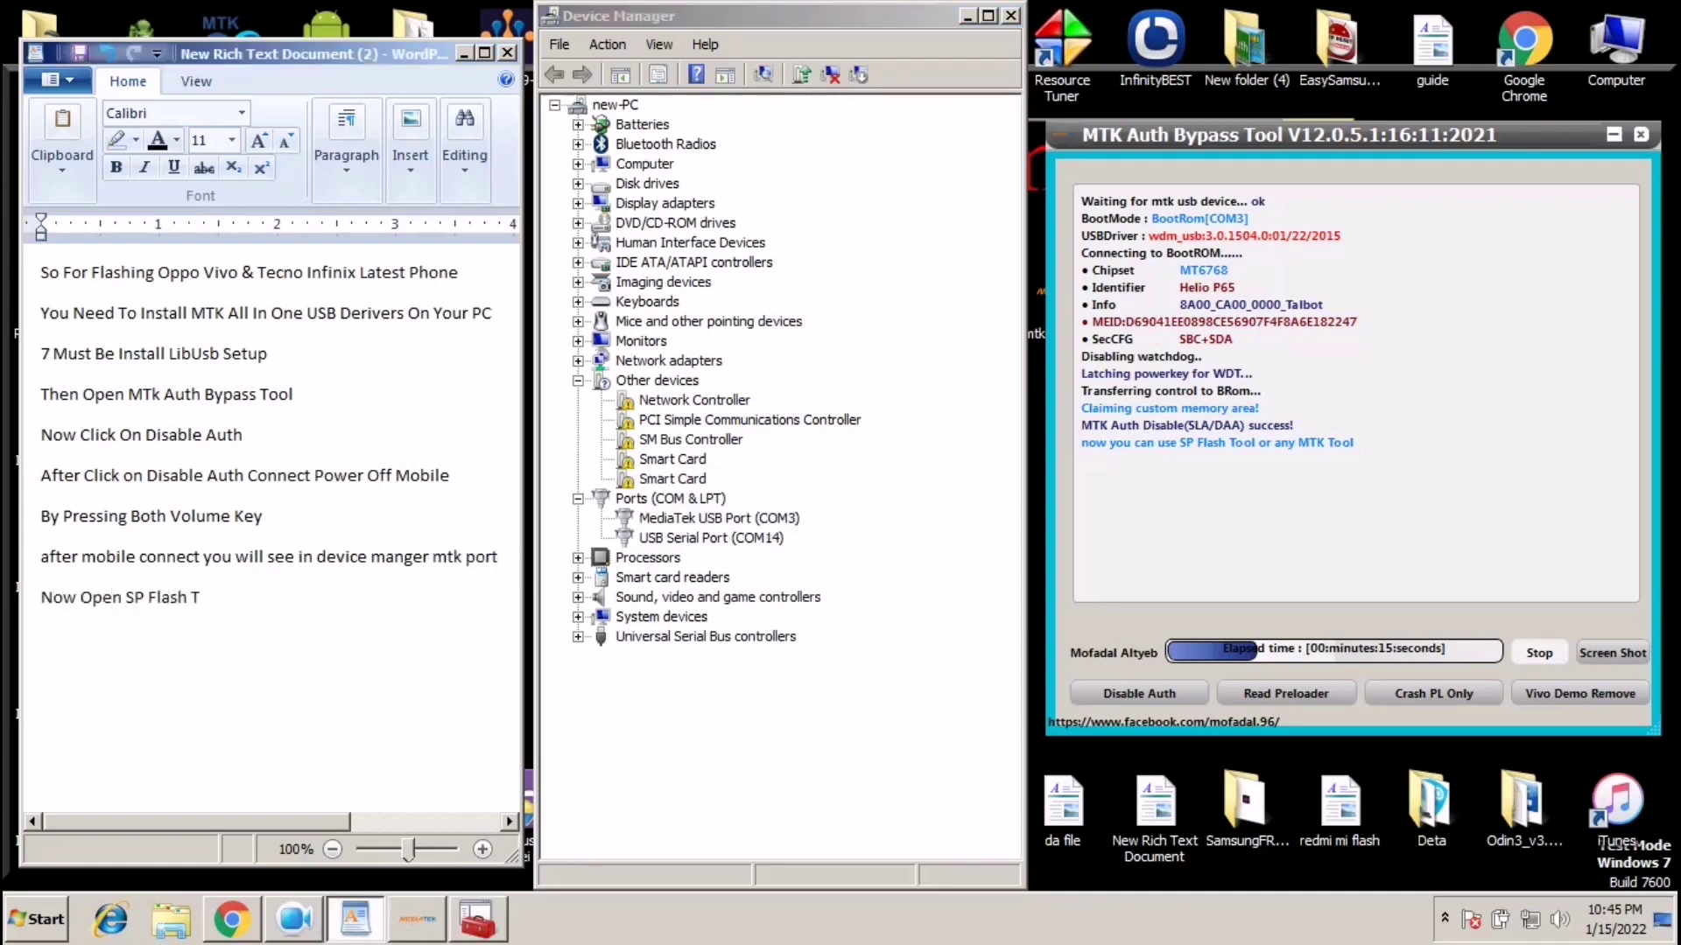
# Step: Complete the line "Now Open SP Flash Tool Modifed By Firmware4Mobile Link In Description" and add the line "Loud Da File & Firmware MT65xx.text File"
pyautogui.write('ware4M')
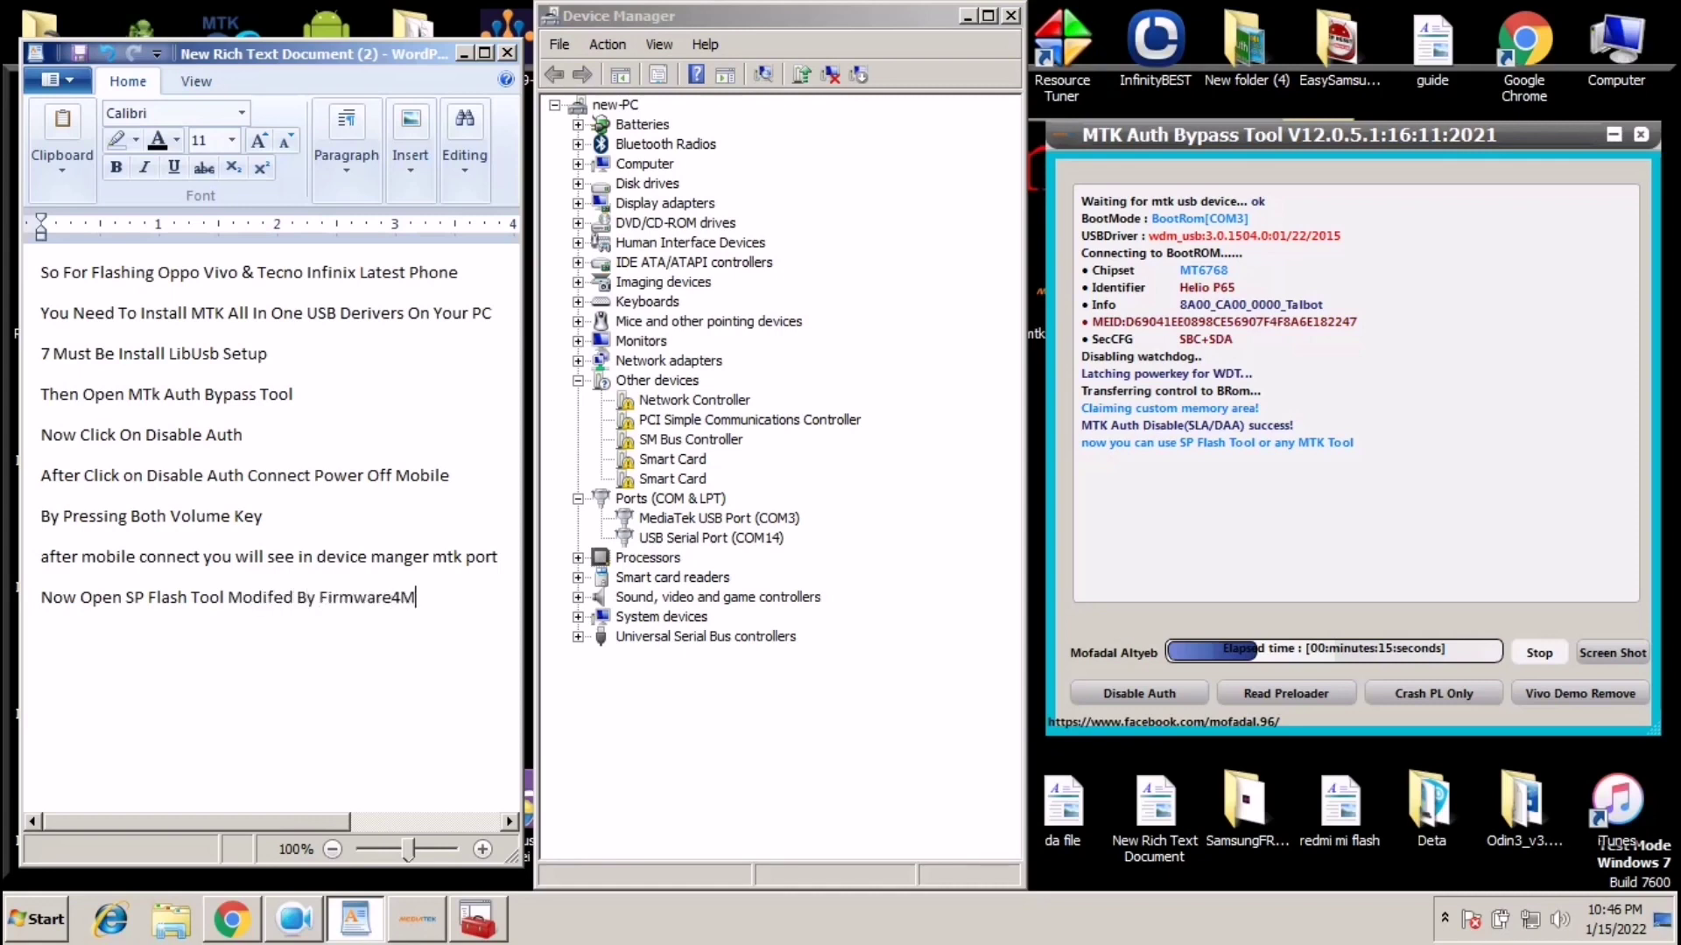
pyautogui.write('obile Link In Description')
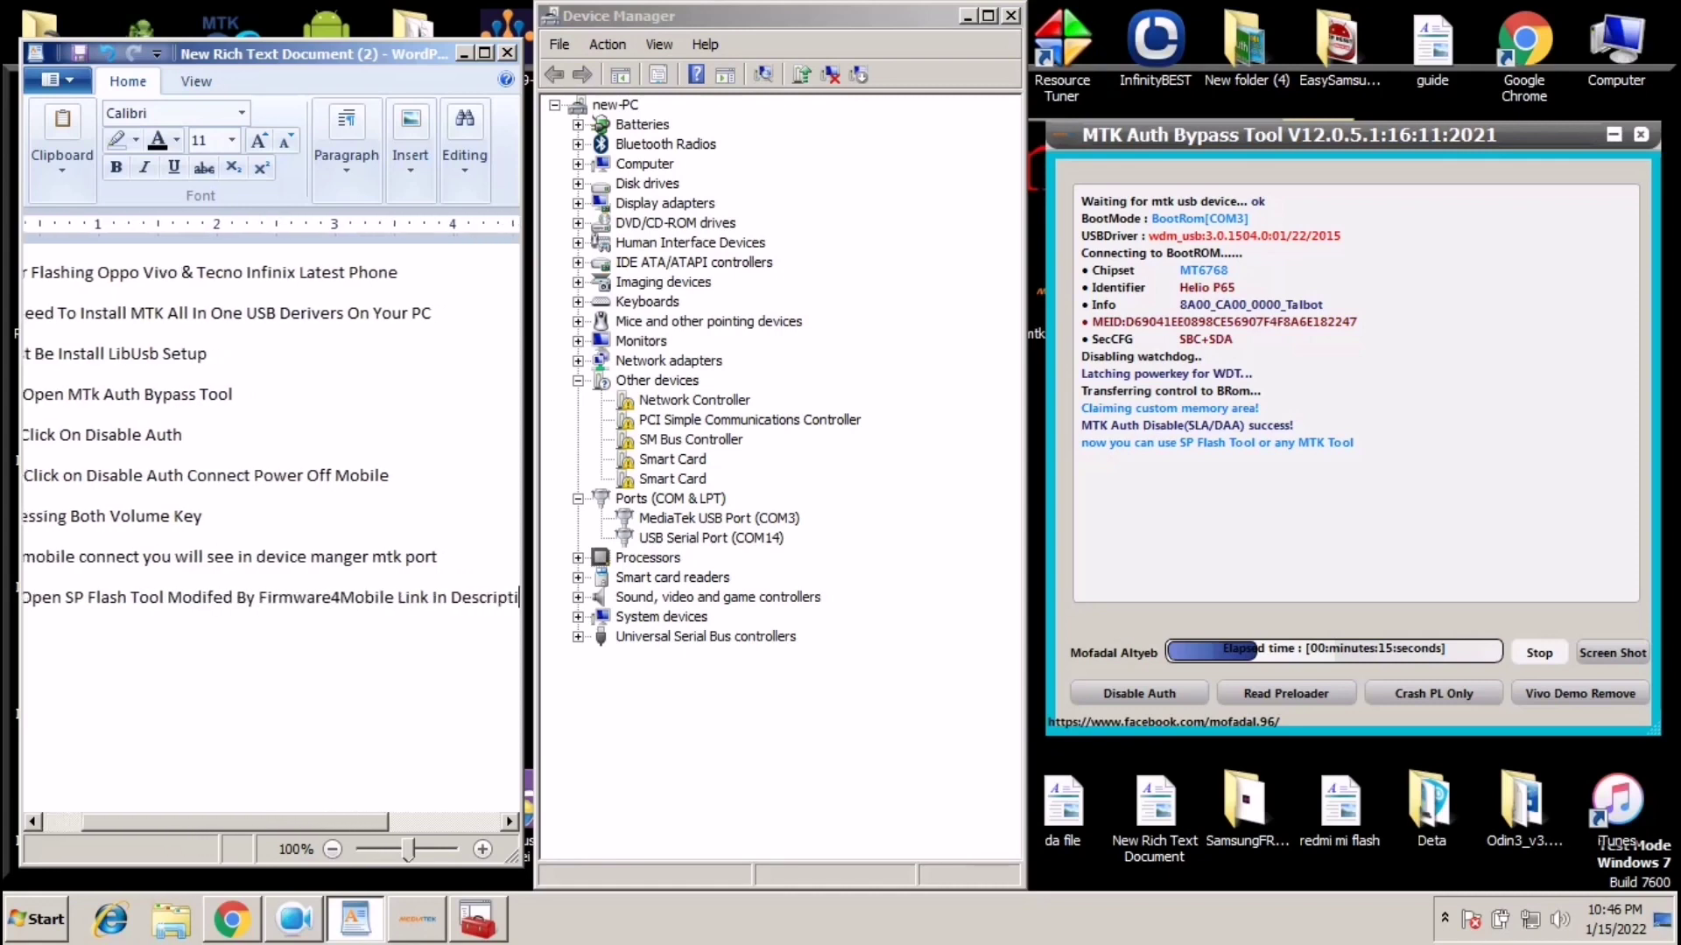
pyautogui.press('Return')
pyautogui.write('Loud Da File ')
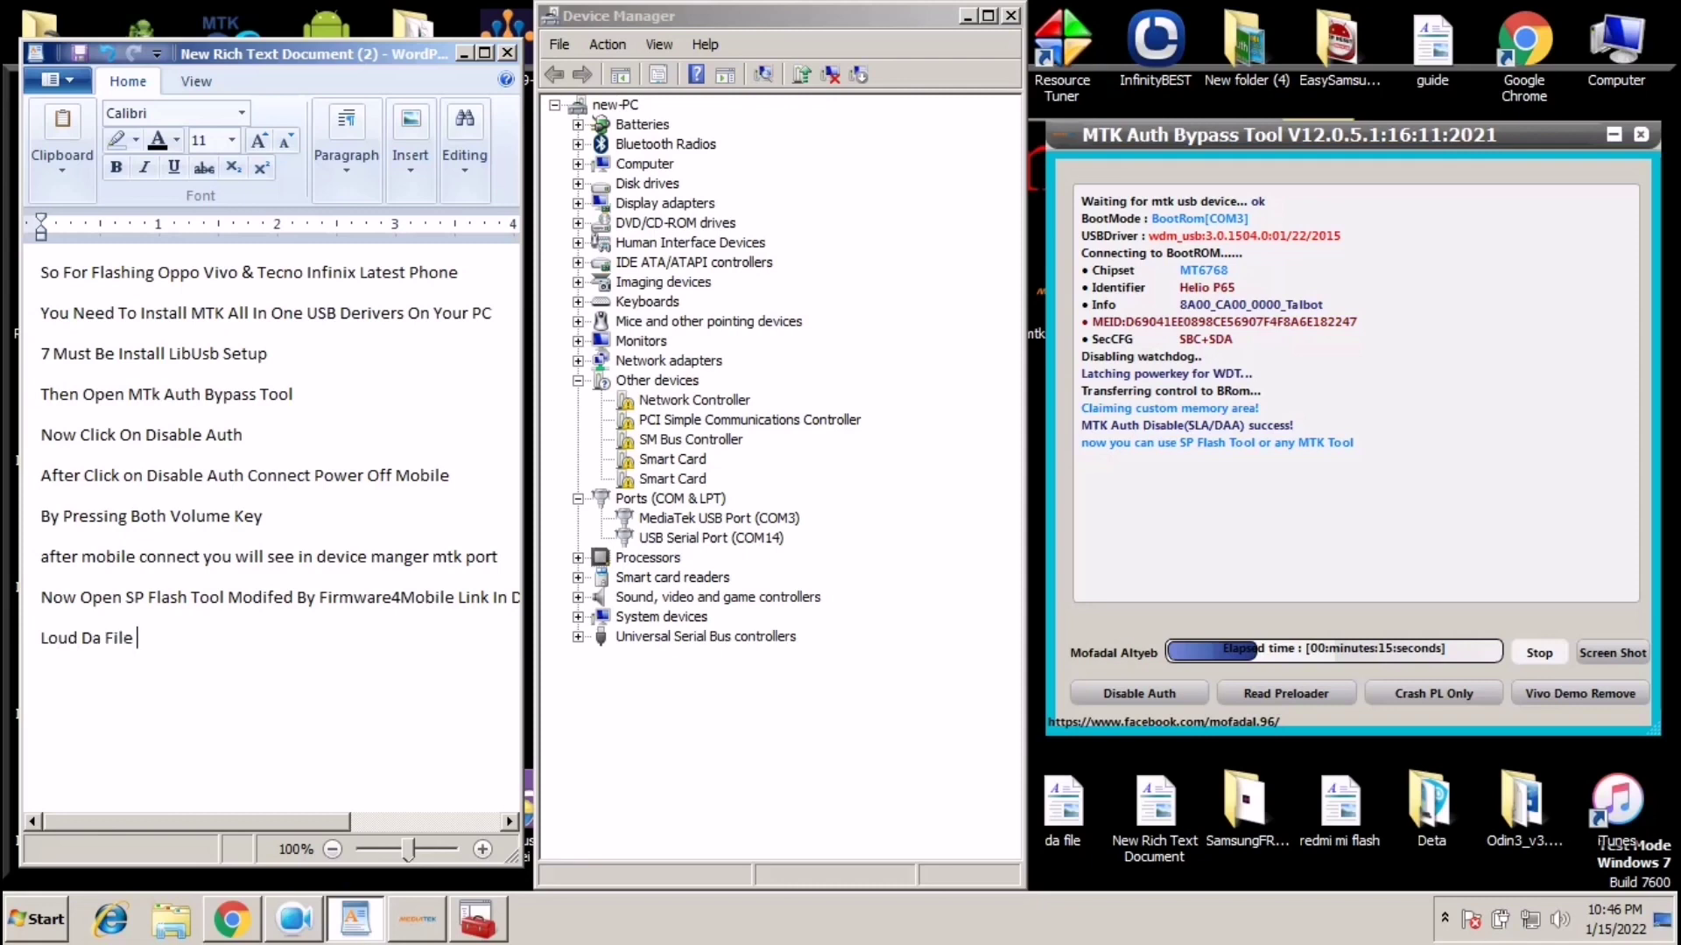
pyautogui.write('& Firmware MT65xx.text File')
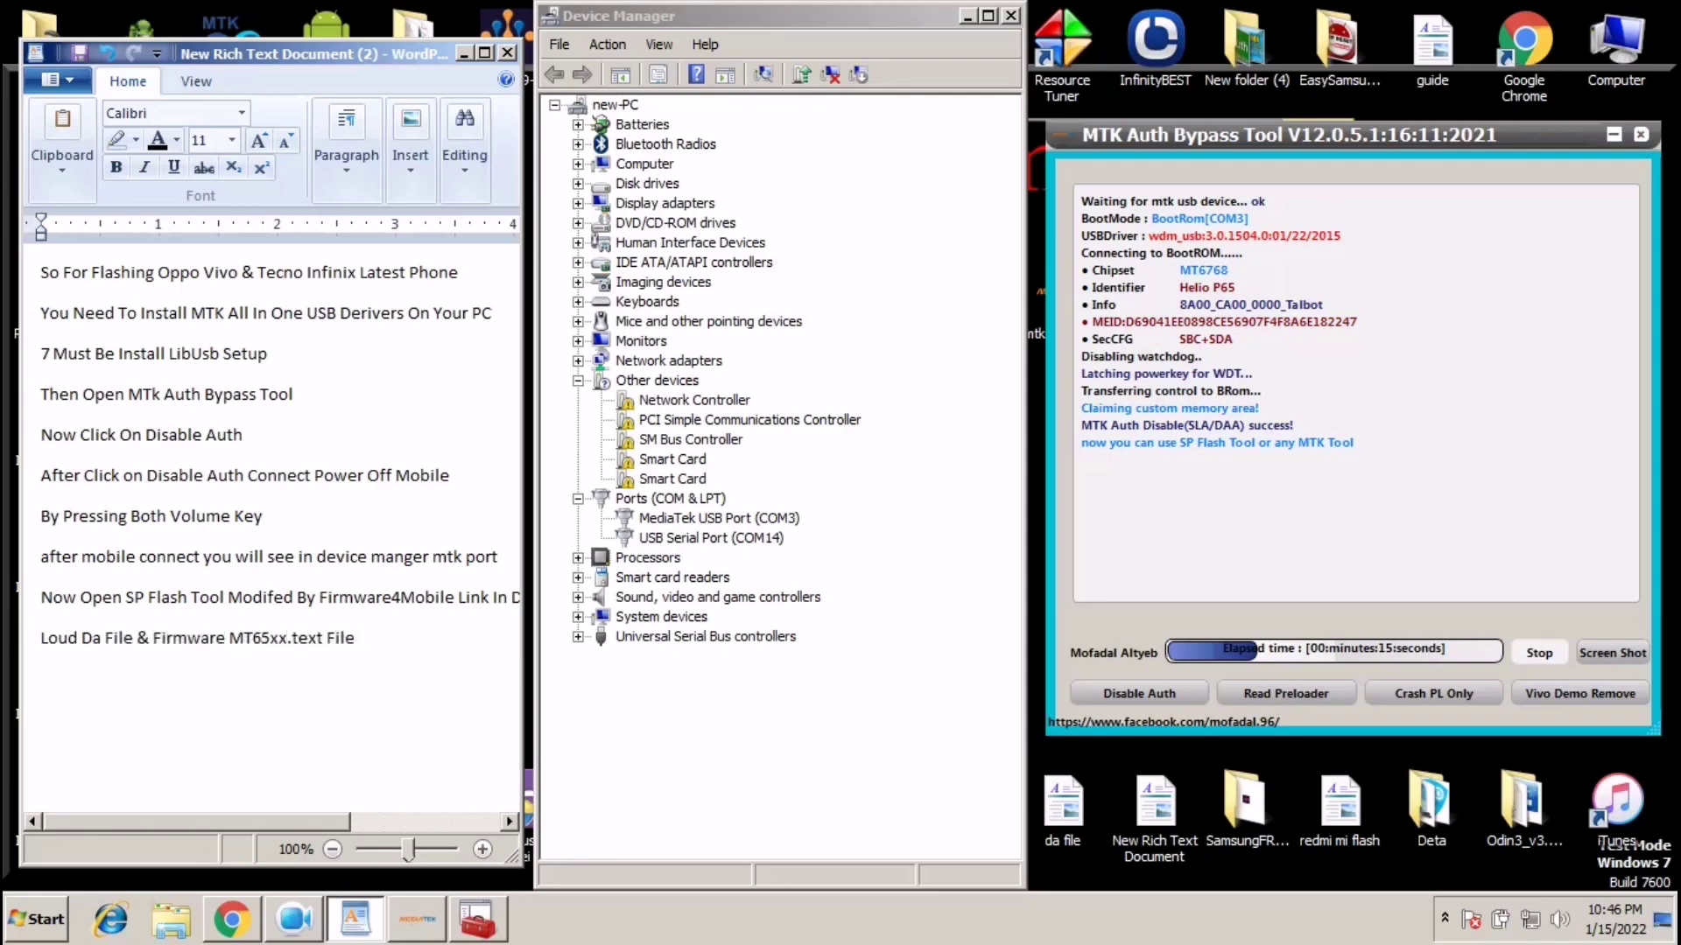
# Step: Minimize Device Manager and move the MTK Auth Bypass Tool window closer to the notes, uncovering the SP Flash Tool folders on the desktop
pyautogui.click(737, 519)
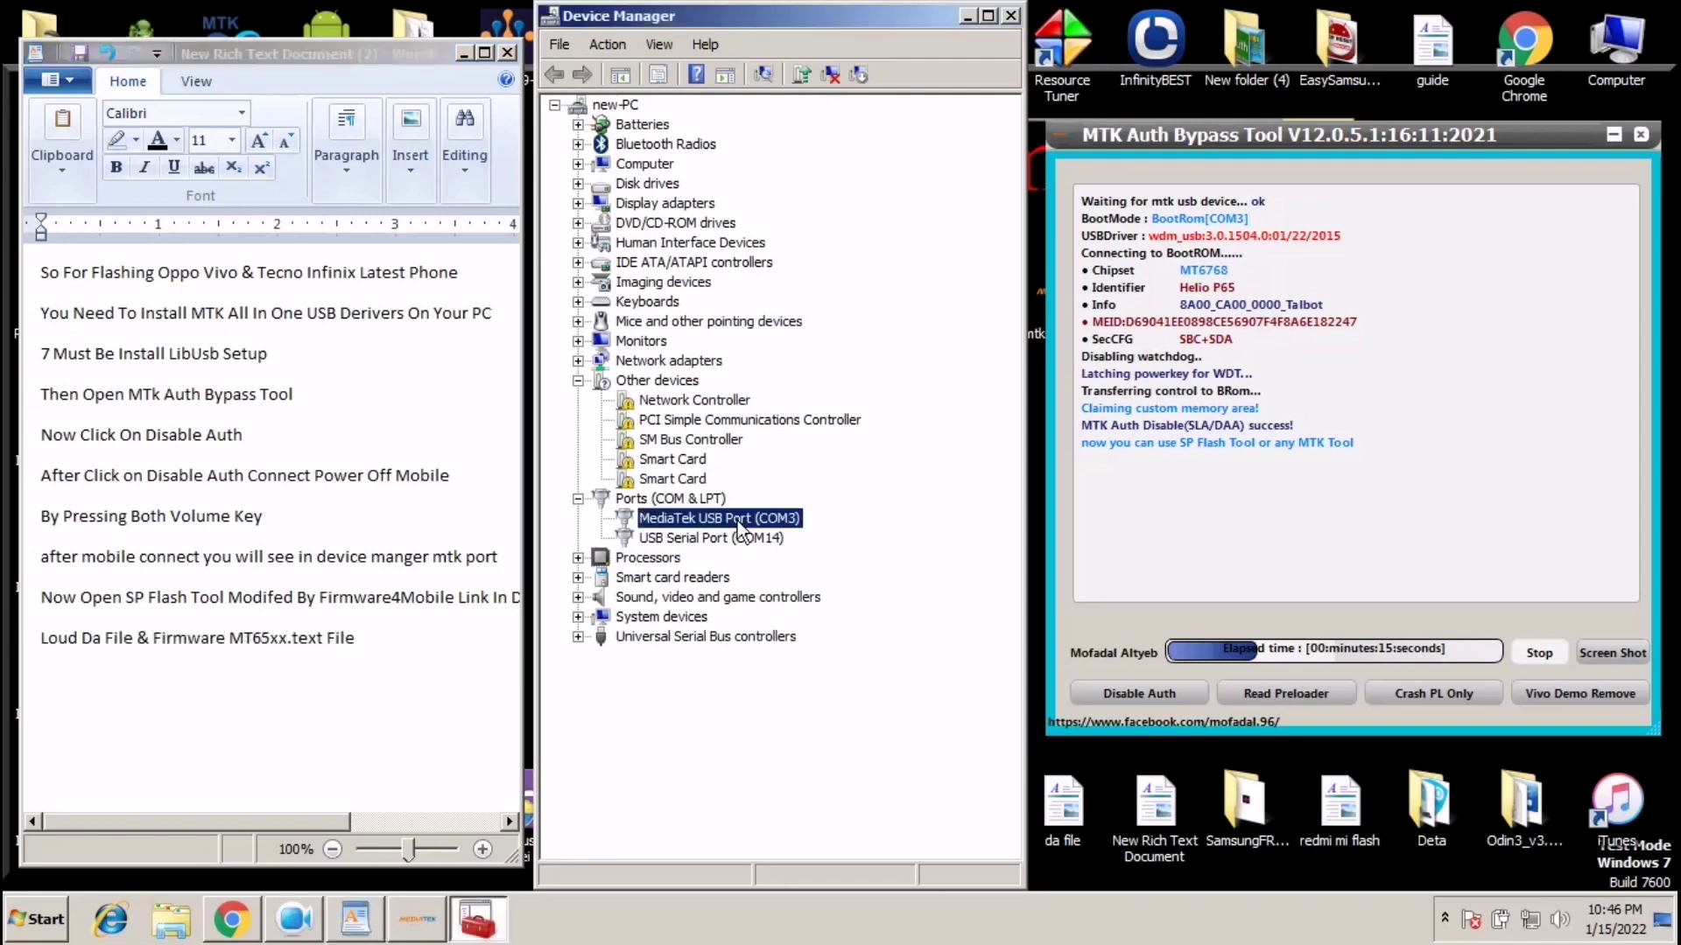
pyautogui.click(969, 17)
pyautogui.moveTo(1304, 139); pyautogui.dragTo(1024, 130)
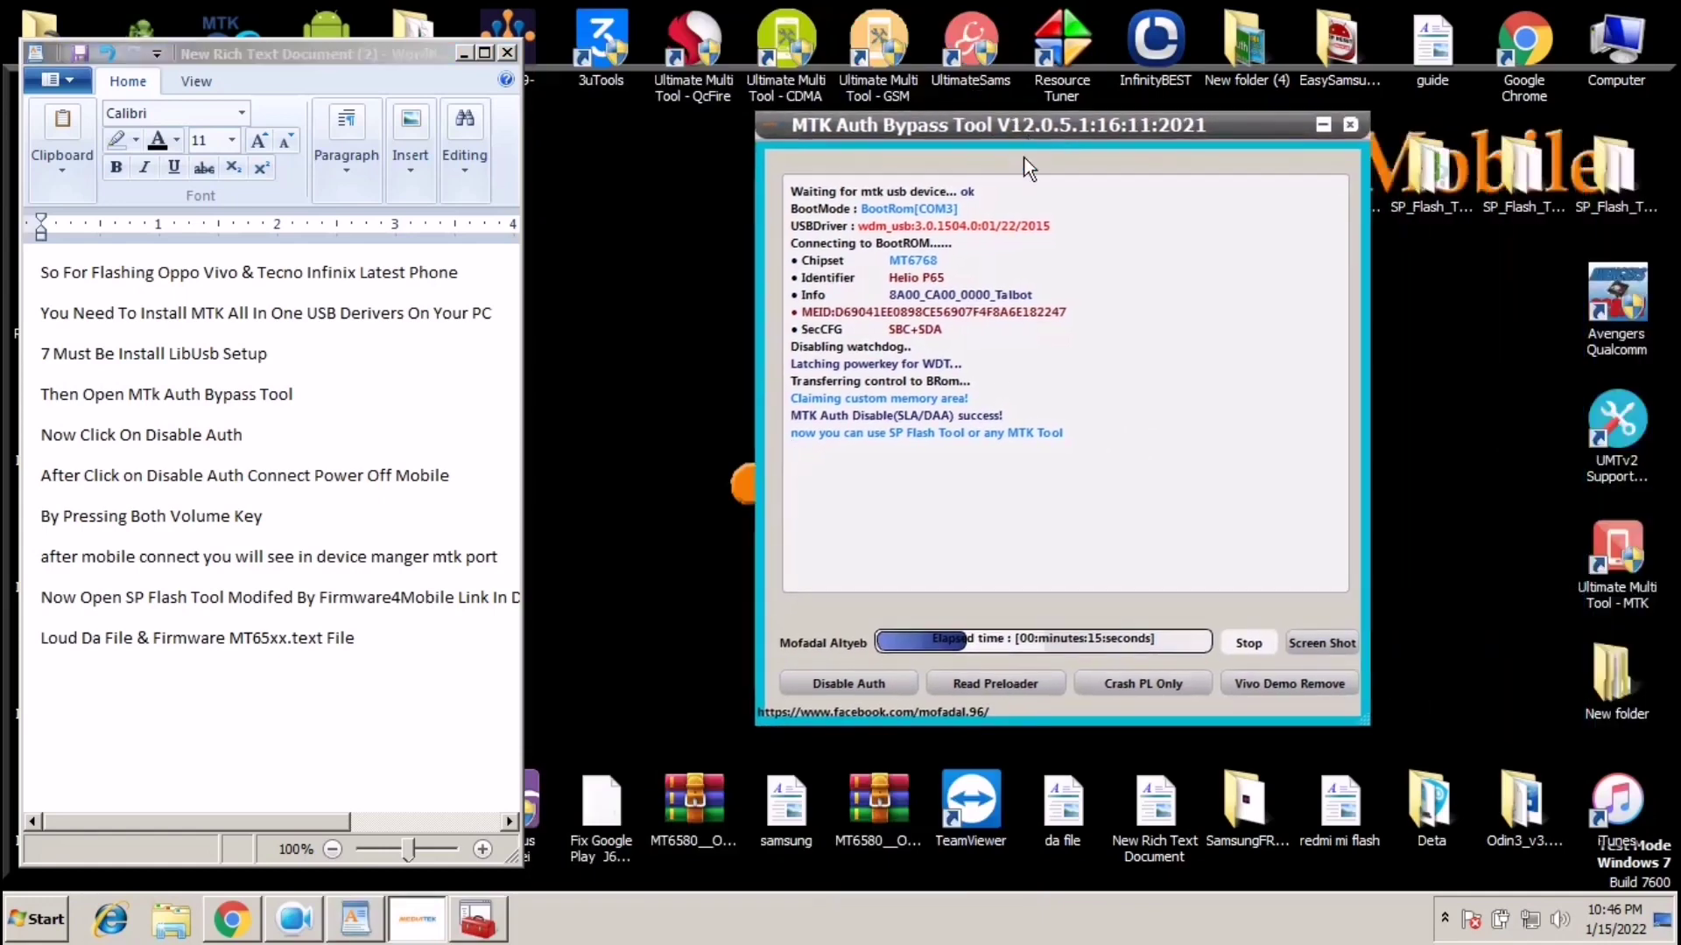
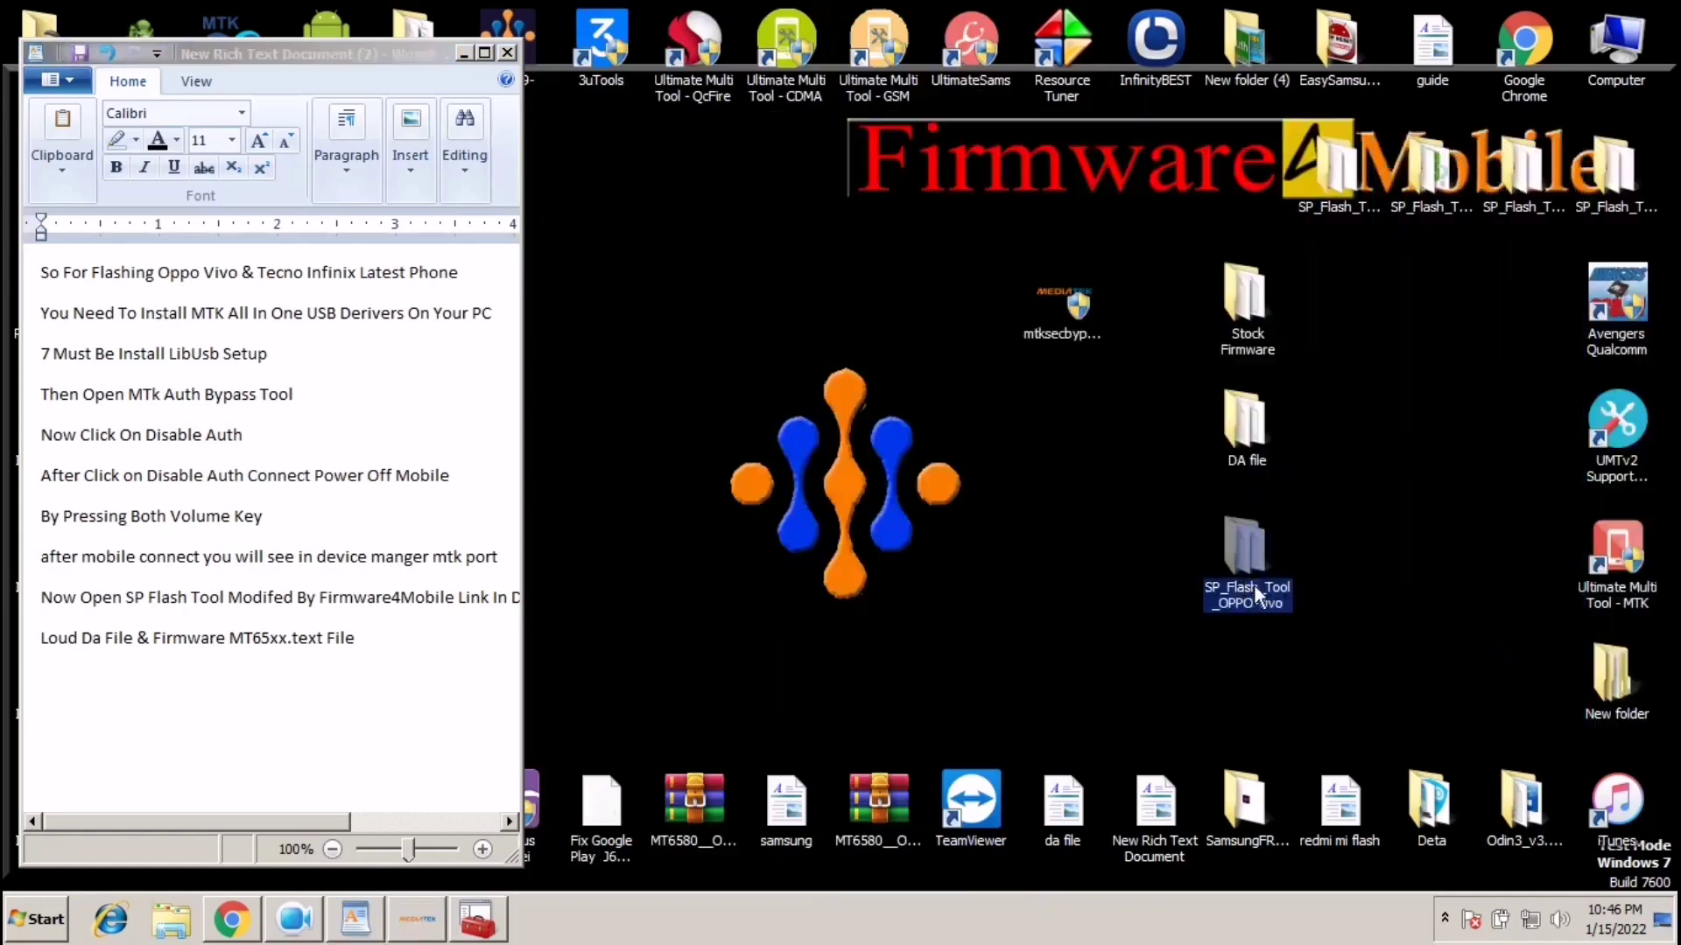
# Step: Open the SP_Flash_Tool_OPPO-Vivo folder from the desktop, restore its window to a smaller size beside the notes, and select the flash_tool application
pyautogui.doubleClick(1256, 541)
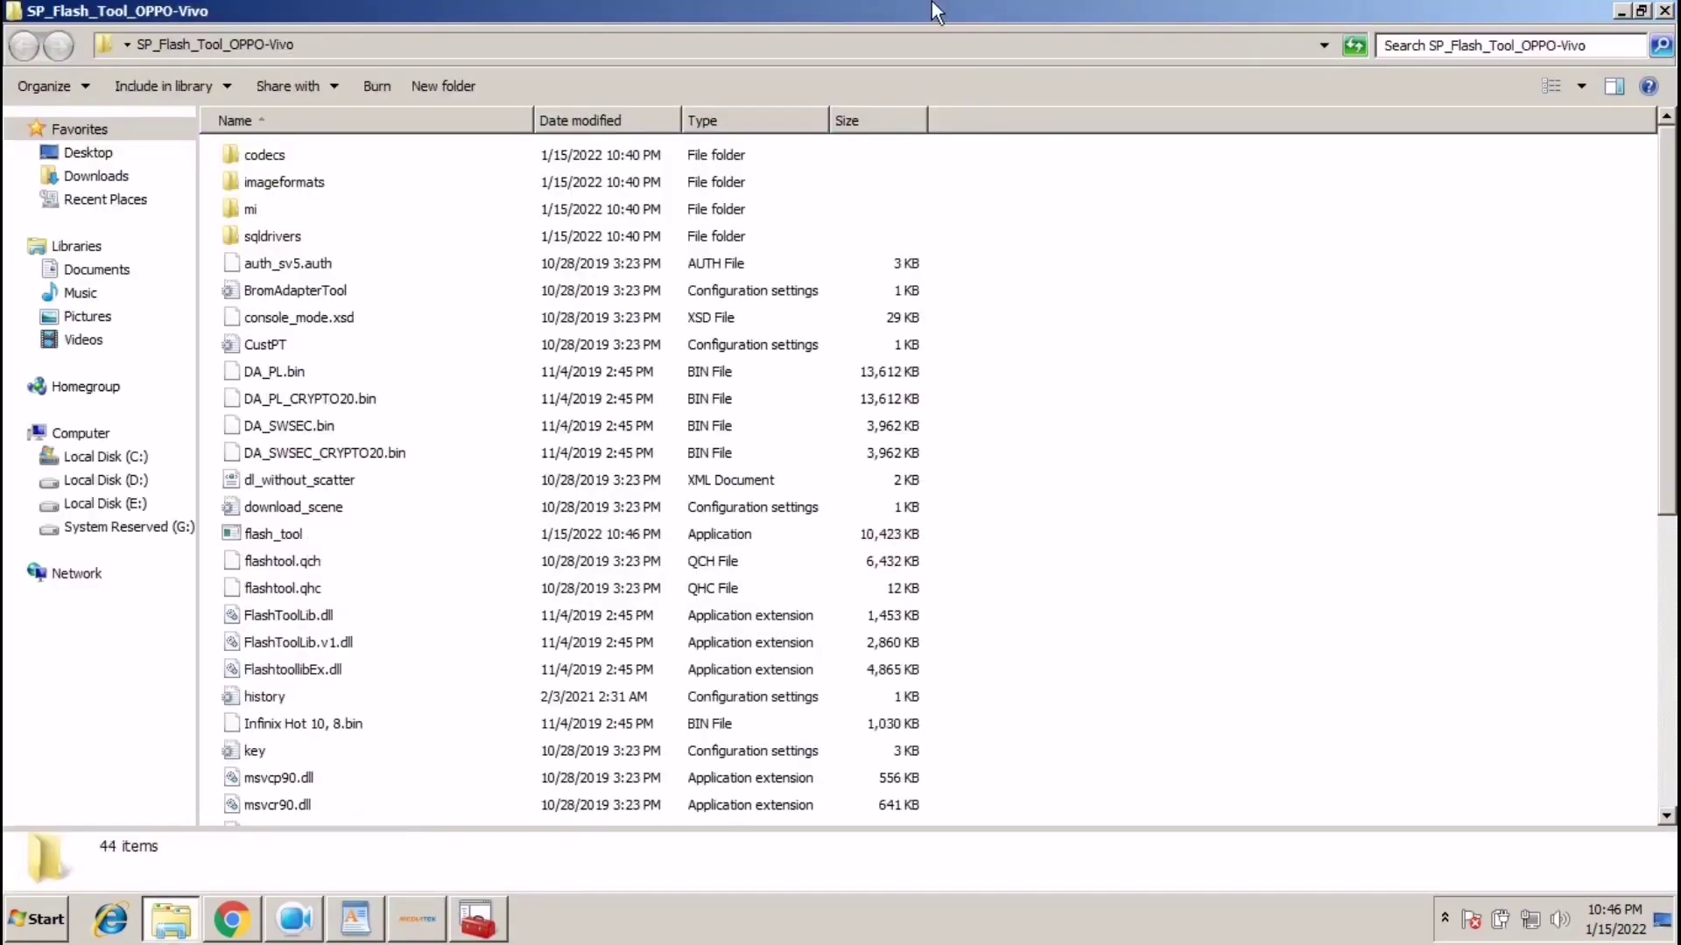
pyautogui.doubleClick(931, 1)
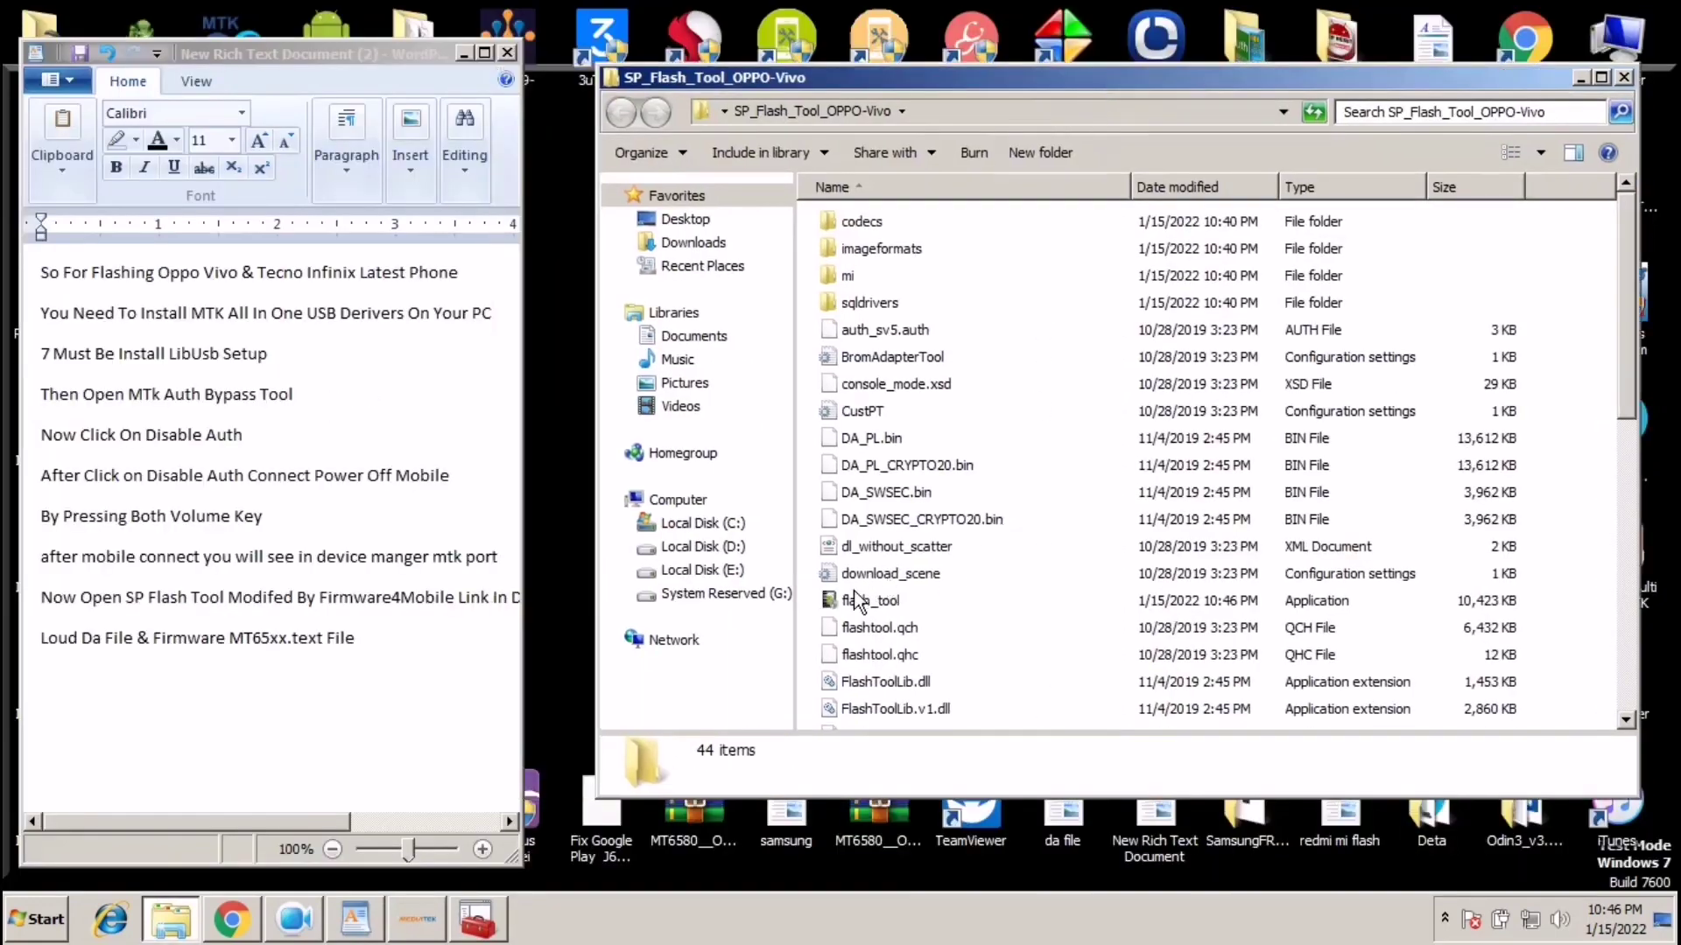
pyautogui.click(860, 602)
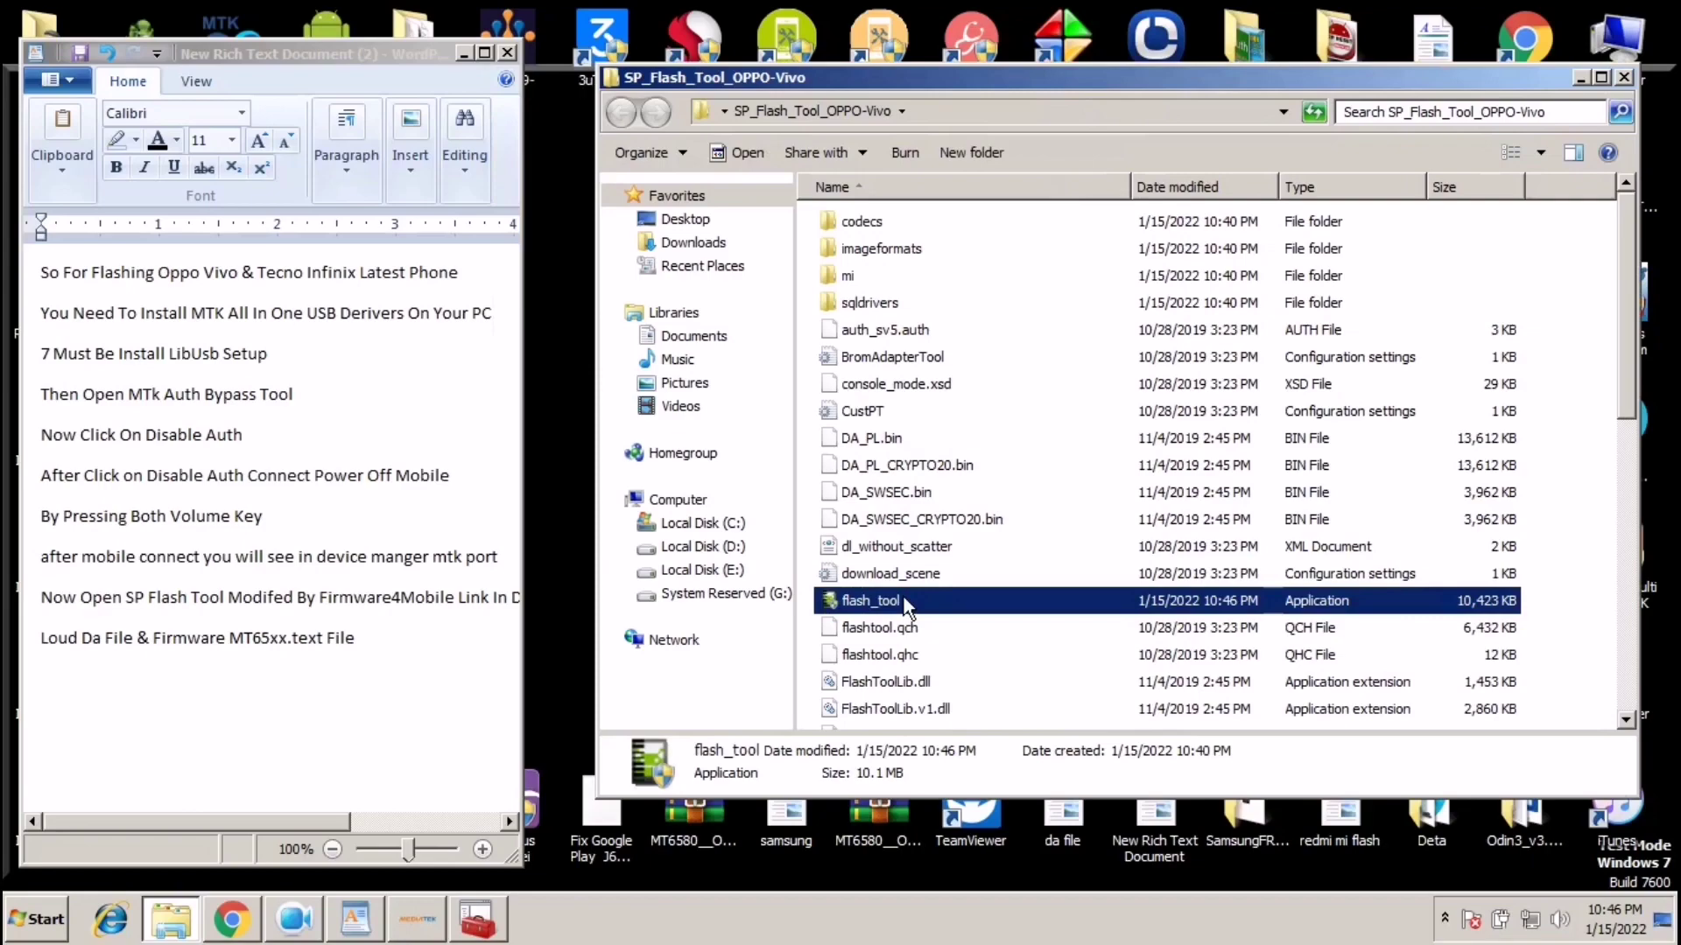
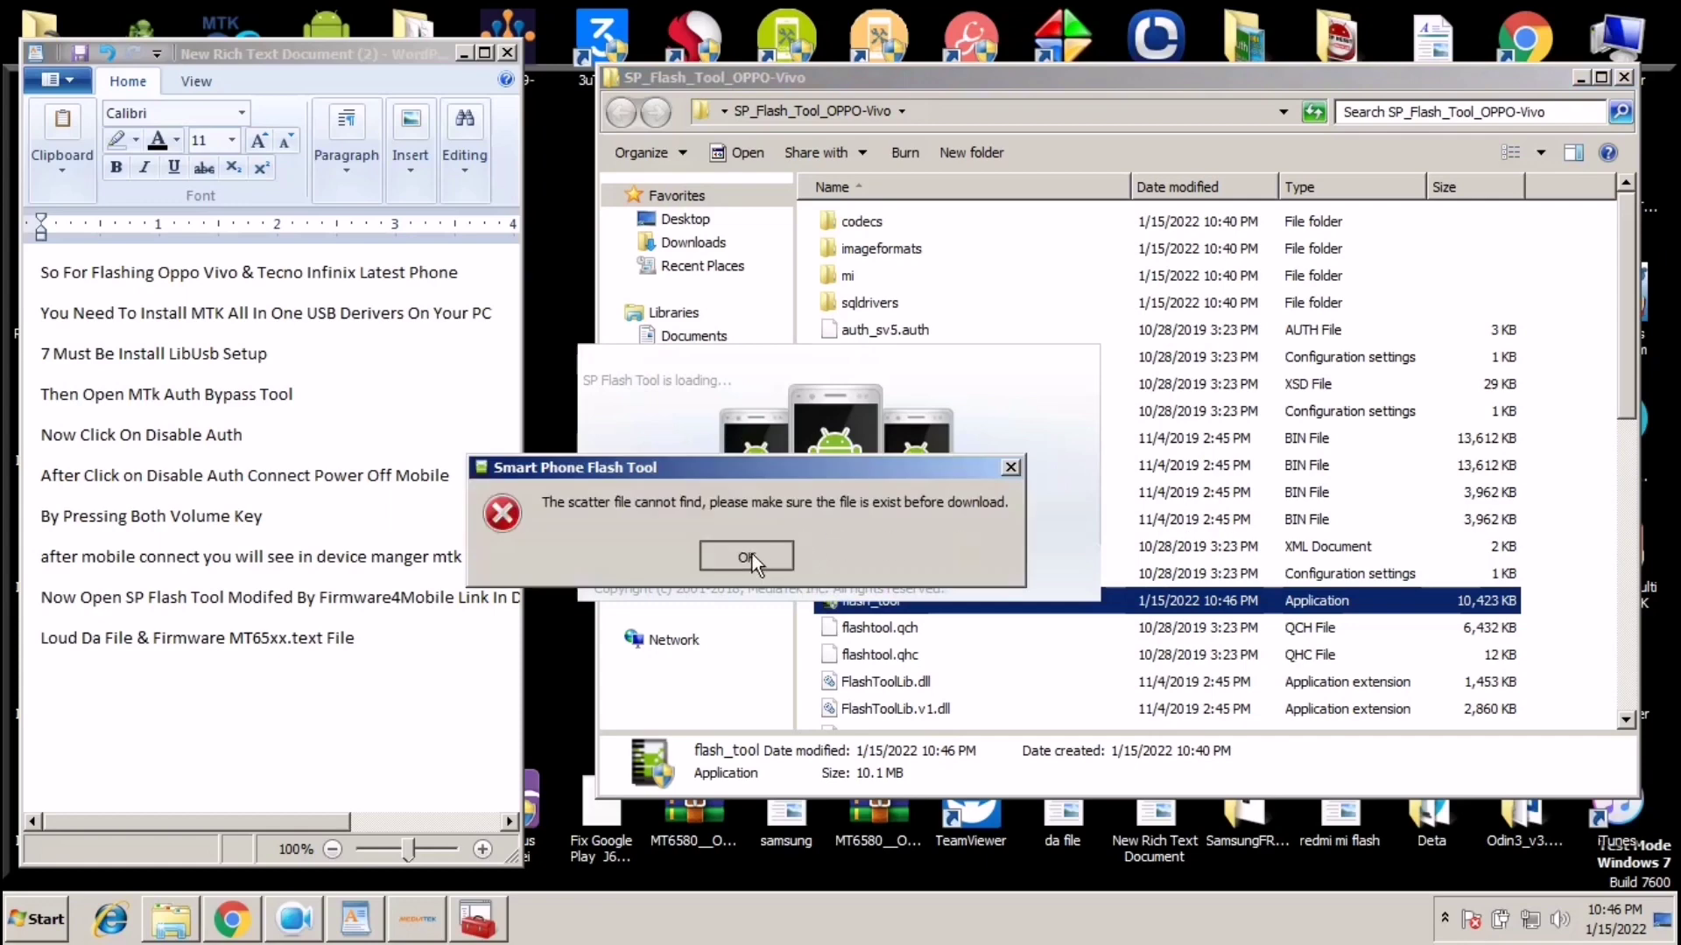
# Step: Dismiss the missing scatter file error, close the folder window, and move the flash tool window beside the notes
pyautogui.click(753, 555)
pyautogui.click(1624, 77)
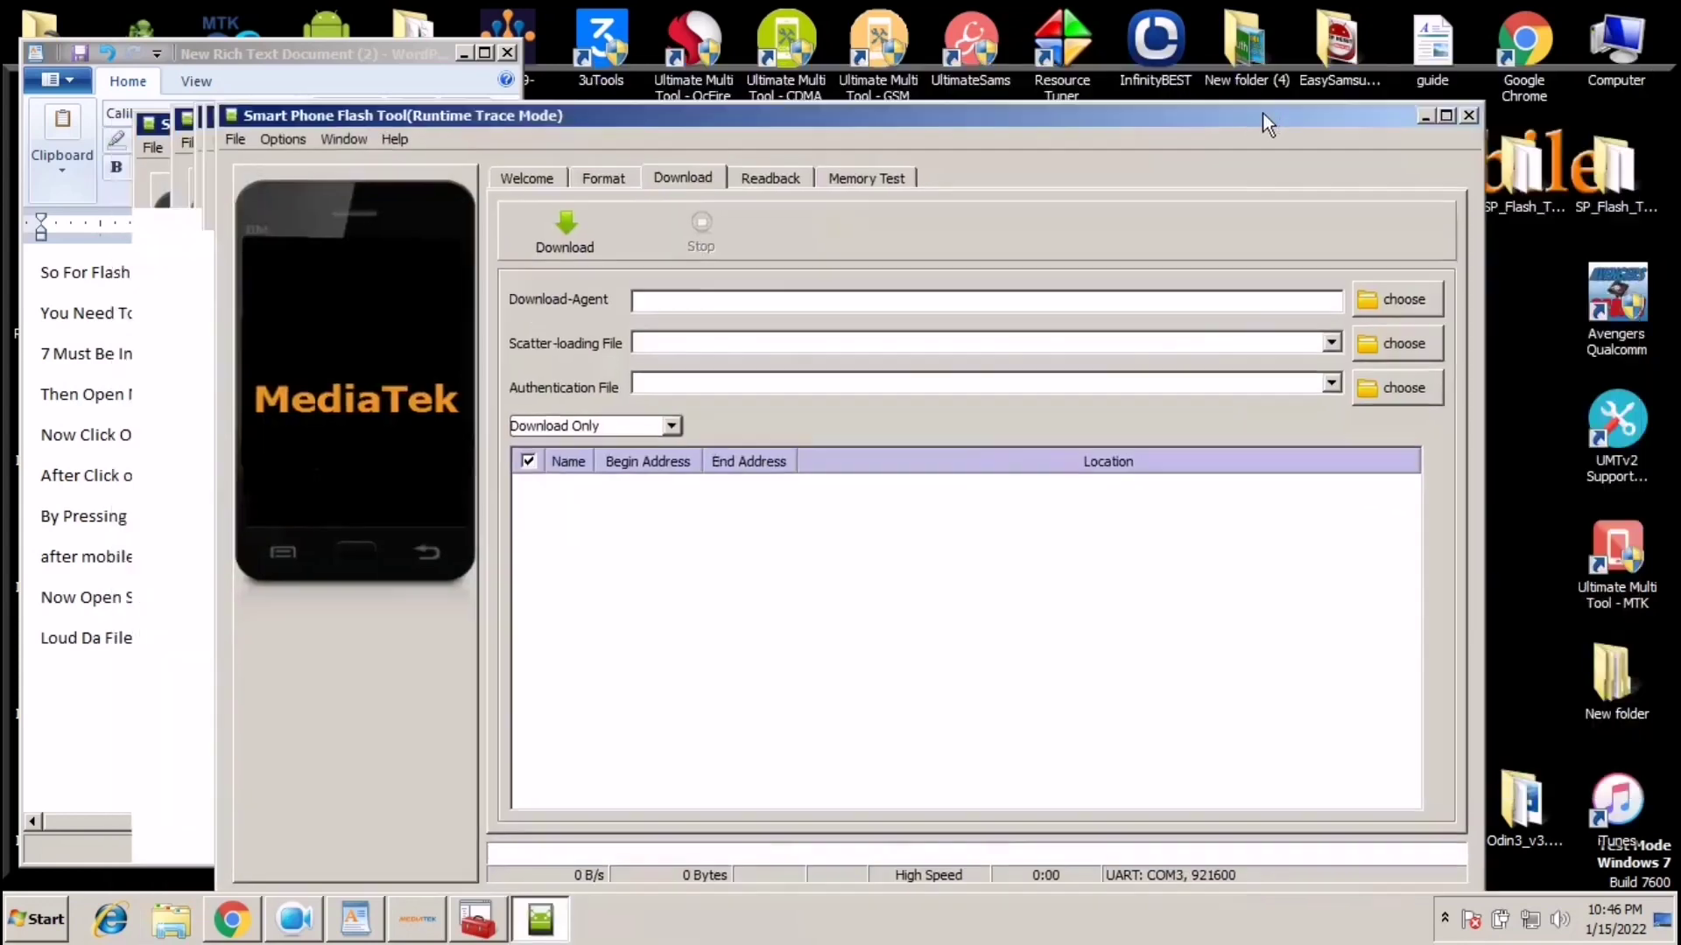
pyautogui.moveTo(1262, 113); pyautogui.dragTo(1467, 51)
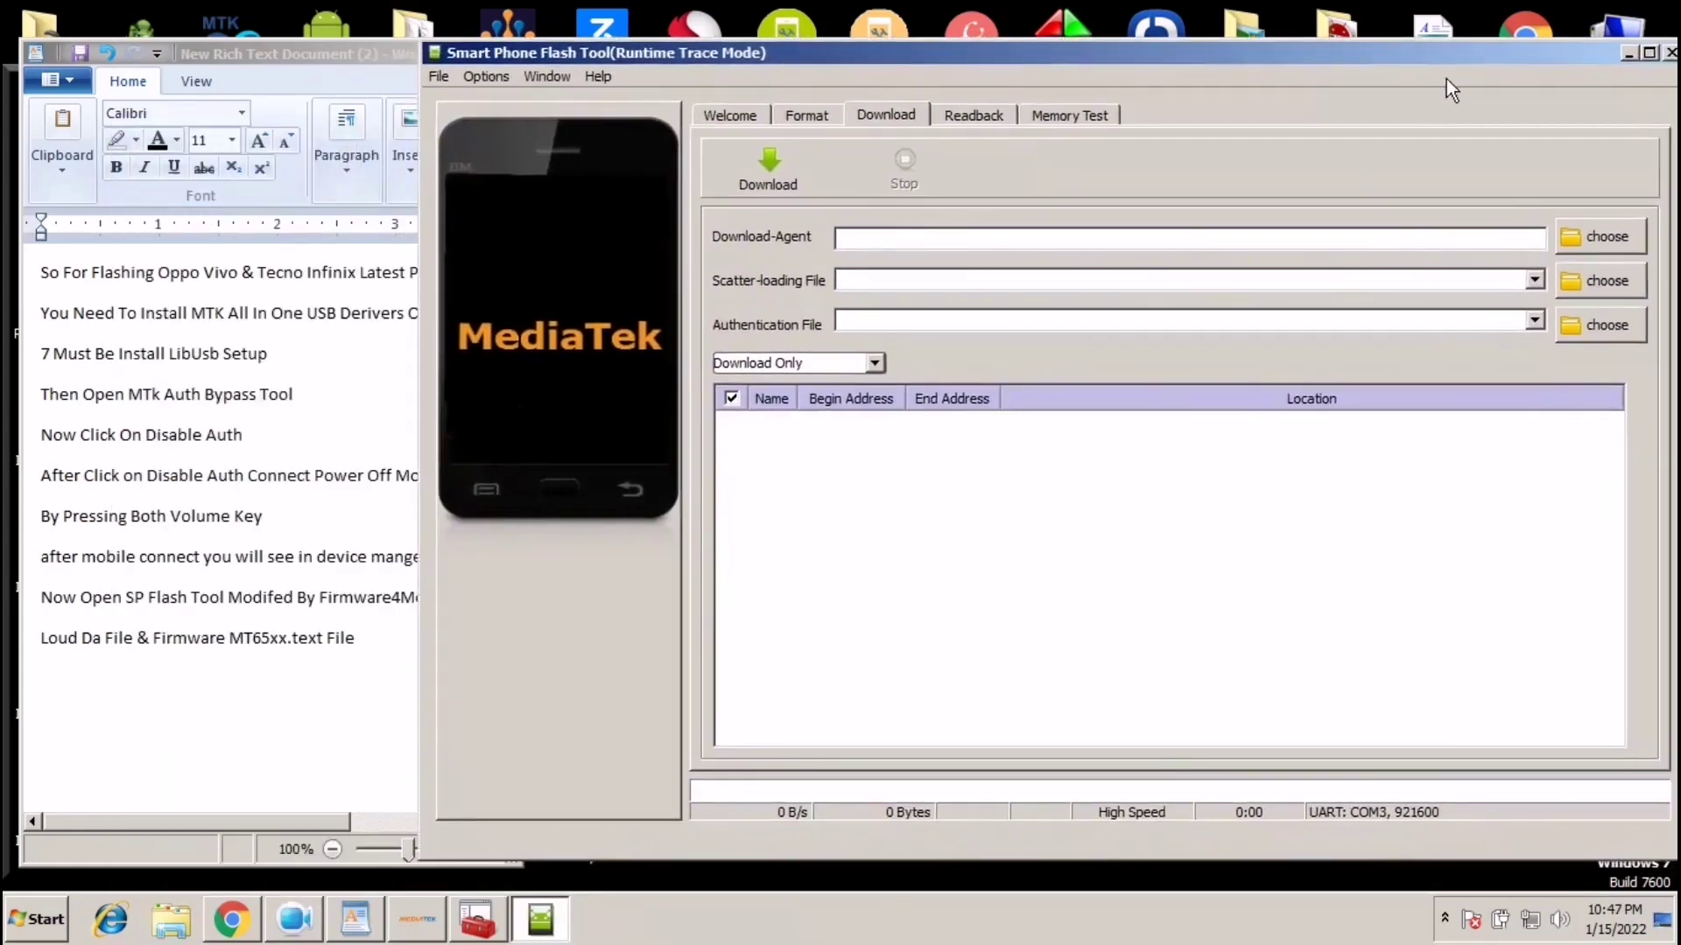
# Step: Highlight the "Loud Da File & Firmware MT65xx.text File" note and load MTK_AllInOne_DA.bin as the Download-Agent
pyautogui.click(305, 544)
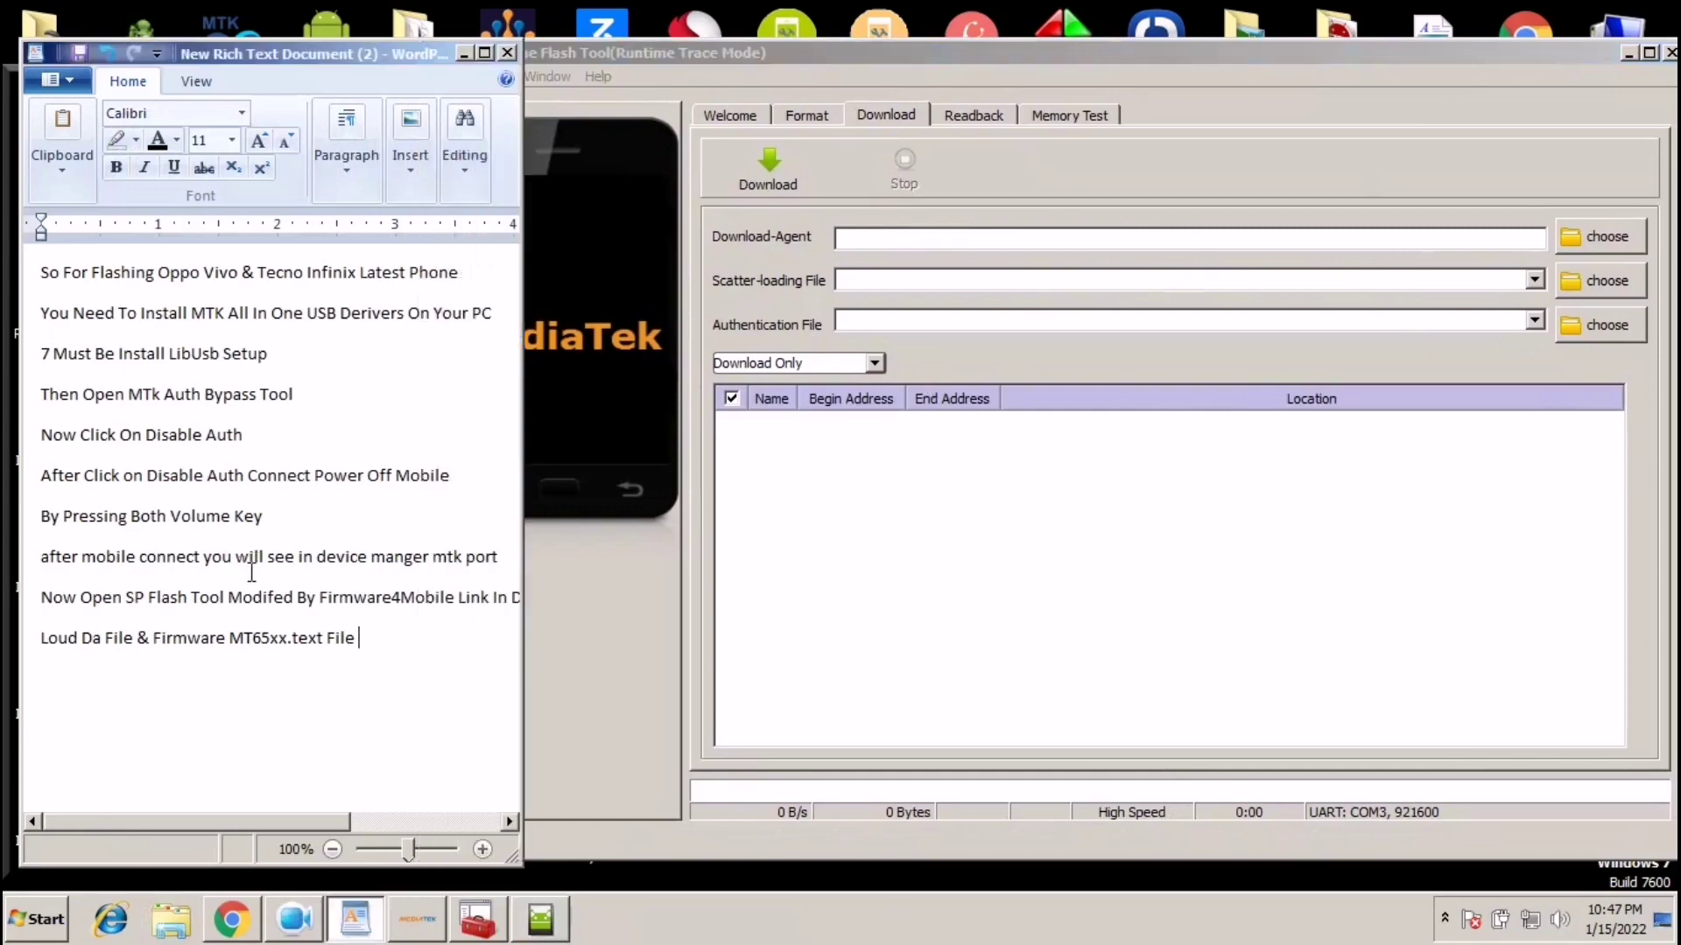
pyautogui.click(32, 652)
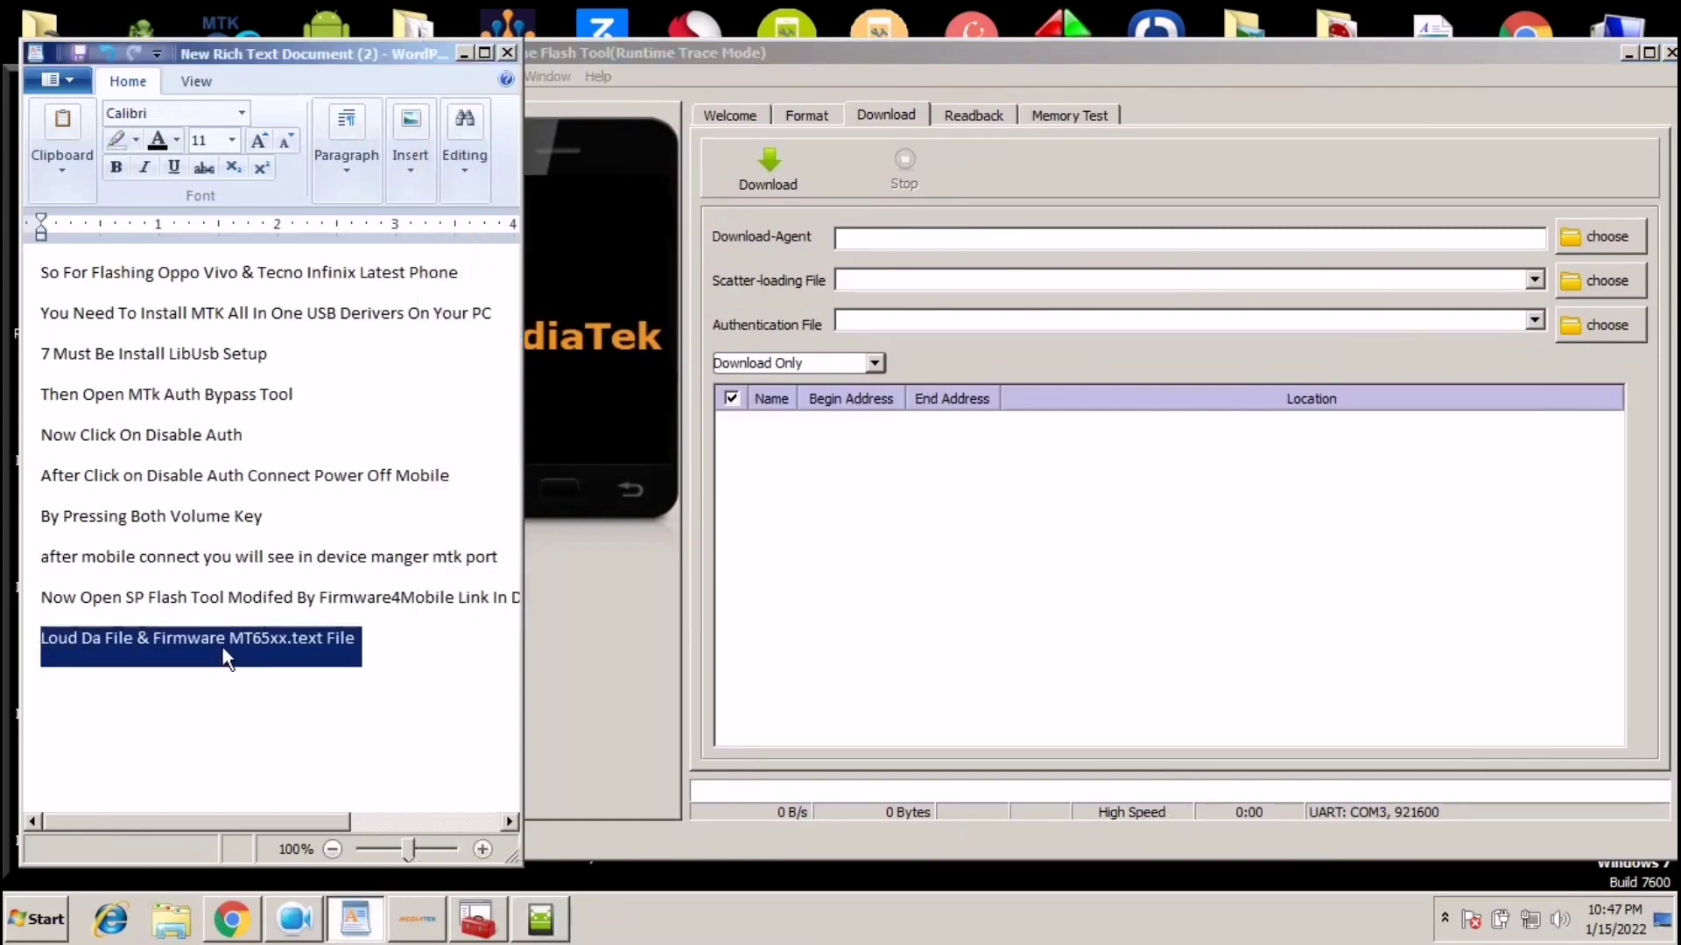
pyautogui.click(1616, 240)
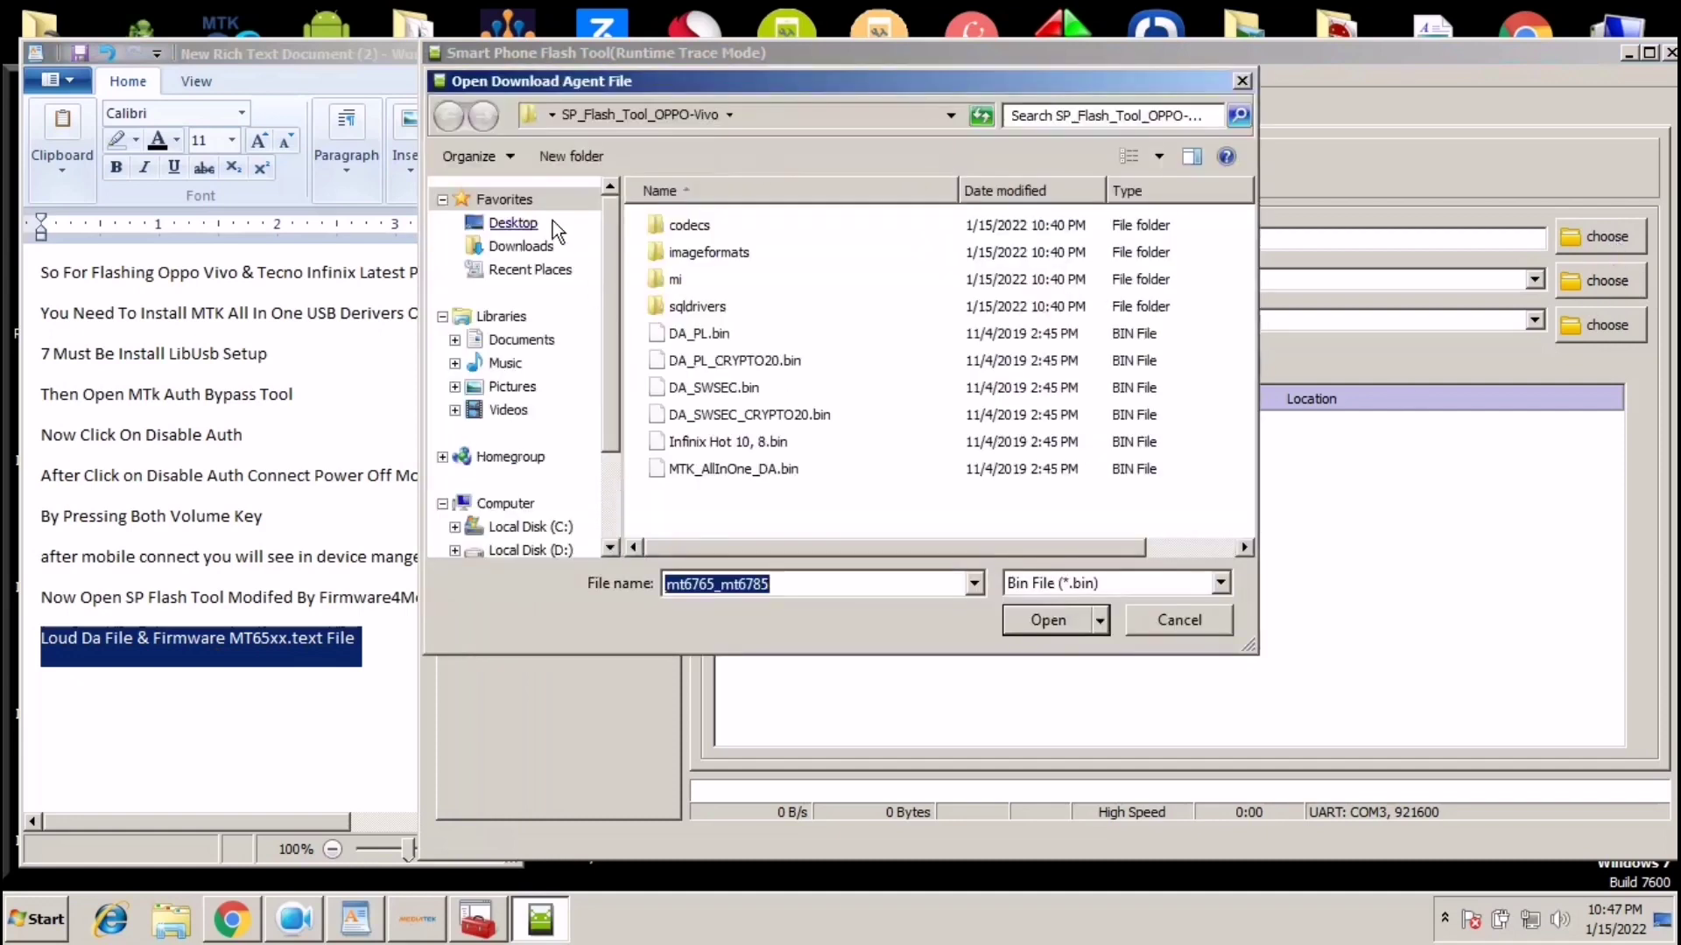
pyautogui.click(743, 477)
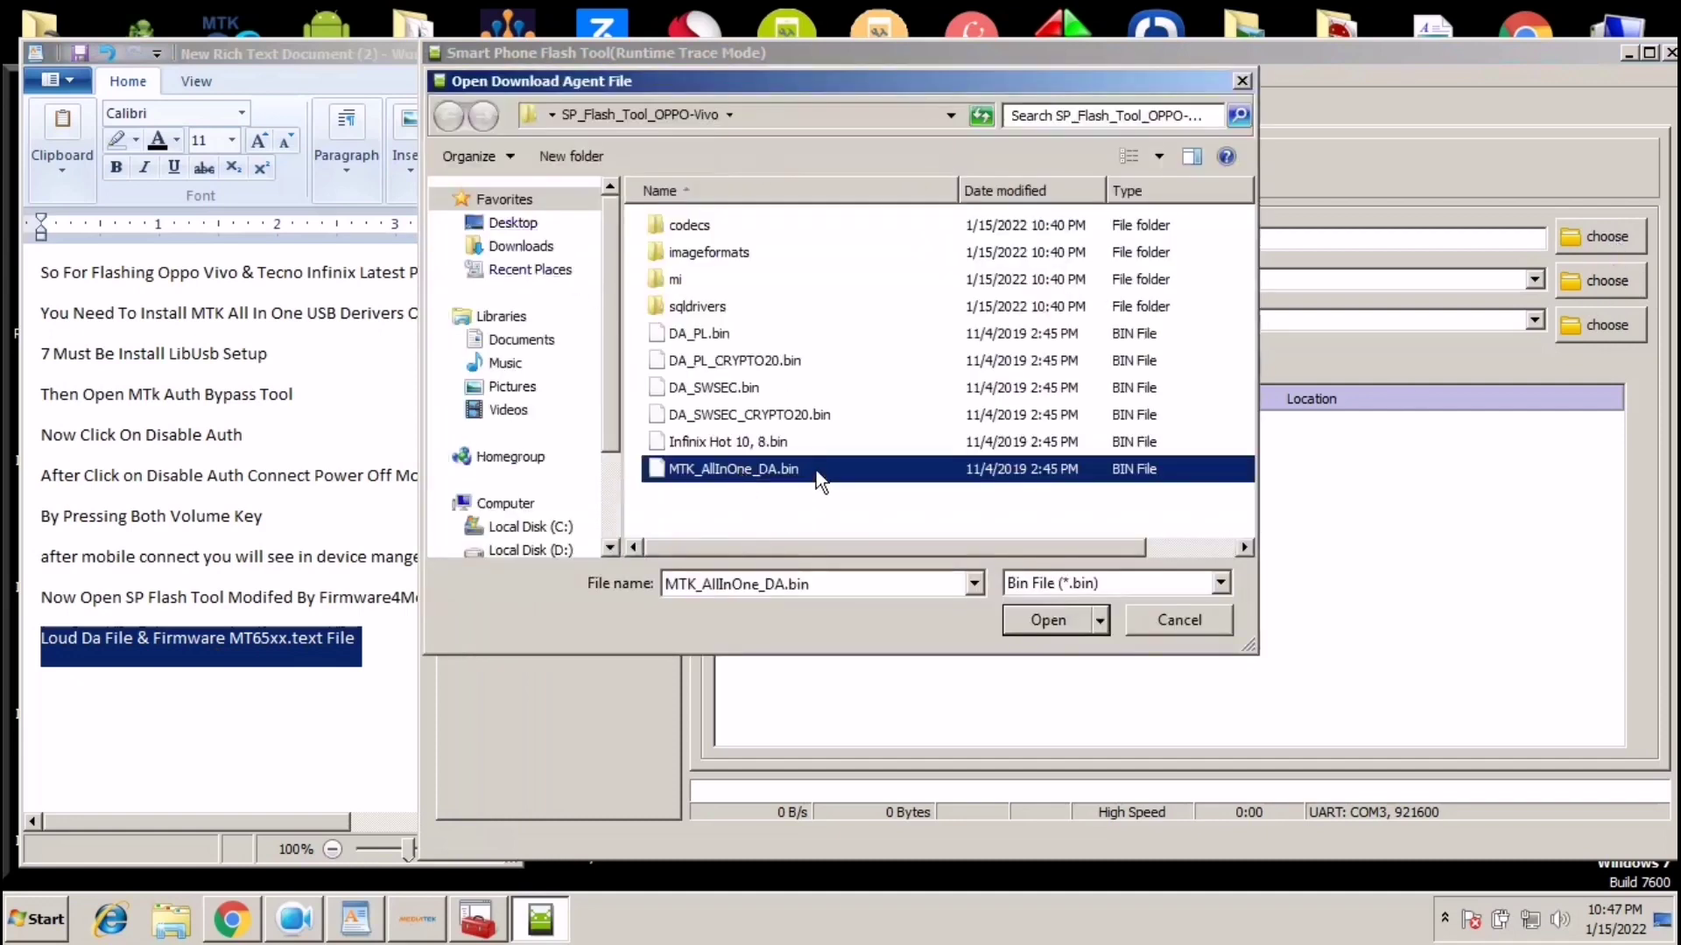
pyautogui.doubleClick(816, 470)
# Step: Load MT6768_Android_scatter from the desktop's Stock Firmware folder as the Scatter-loading File
pyautogui.click(1606, 292)
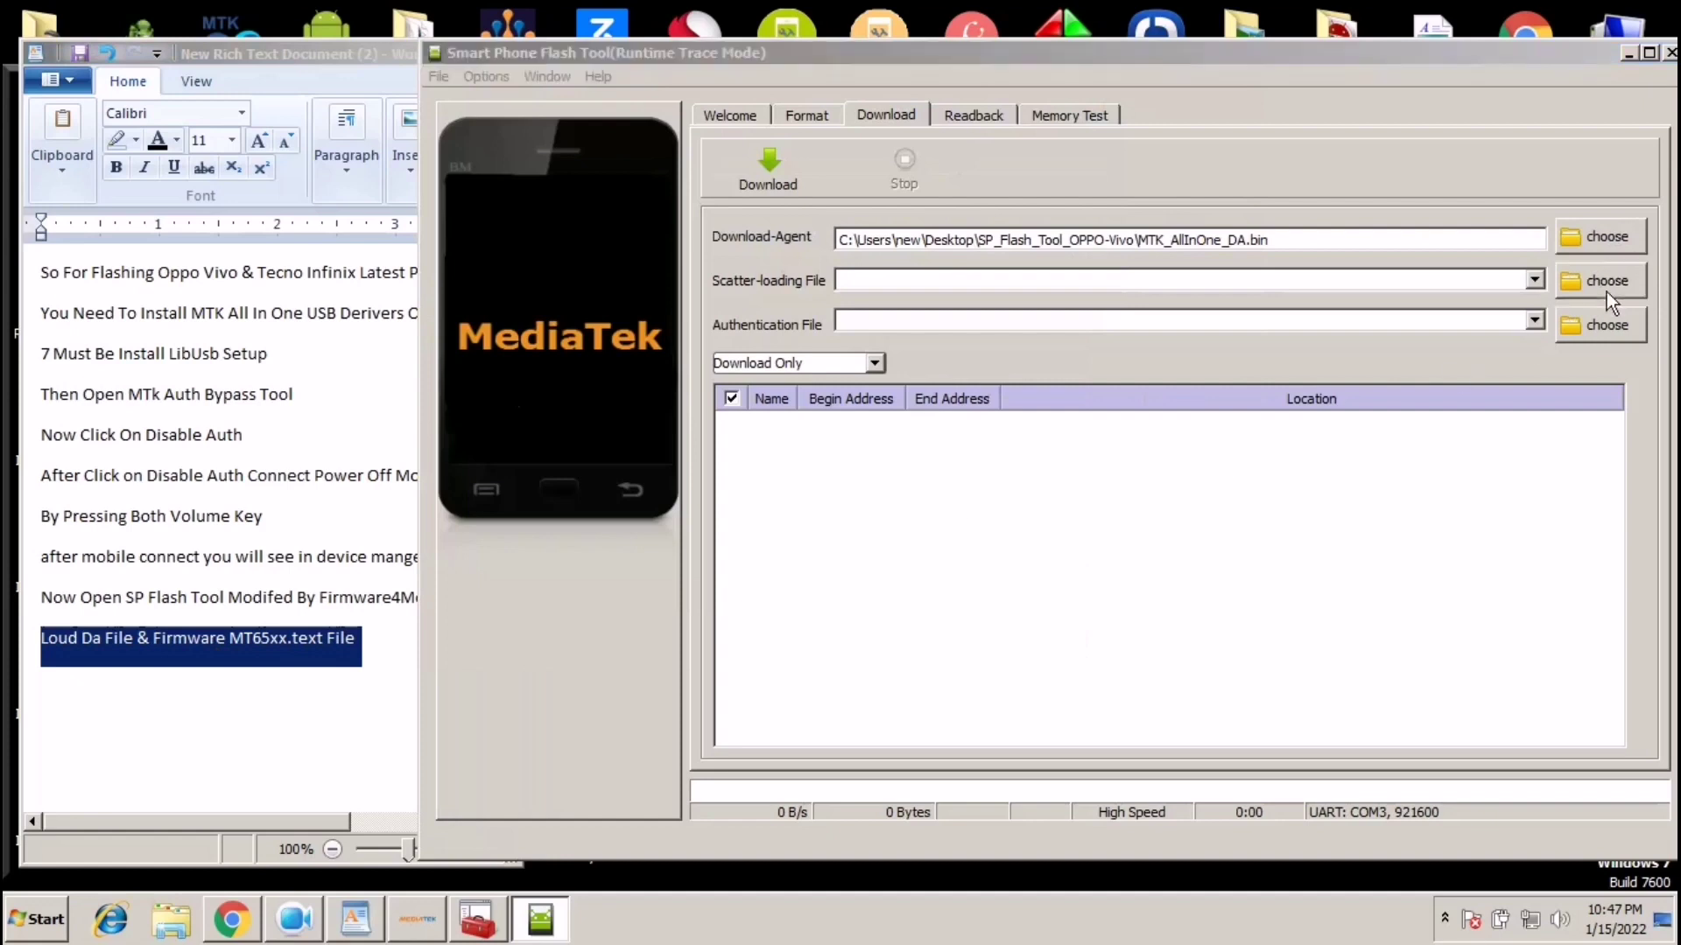
pyautogui.click(548, 224)
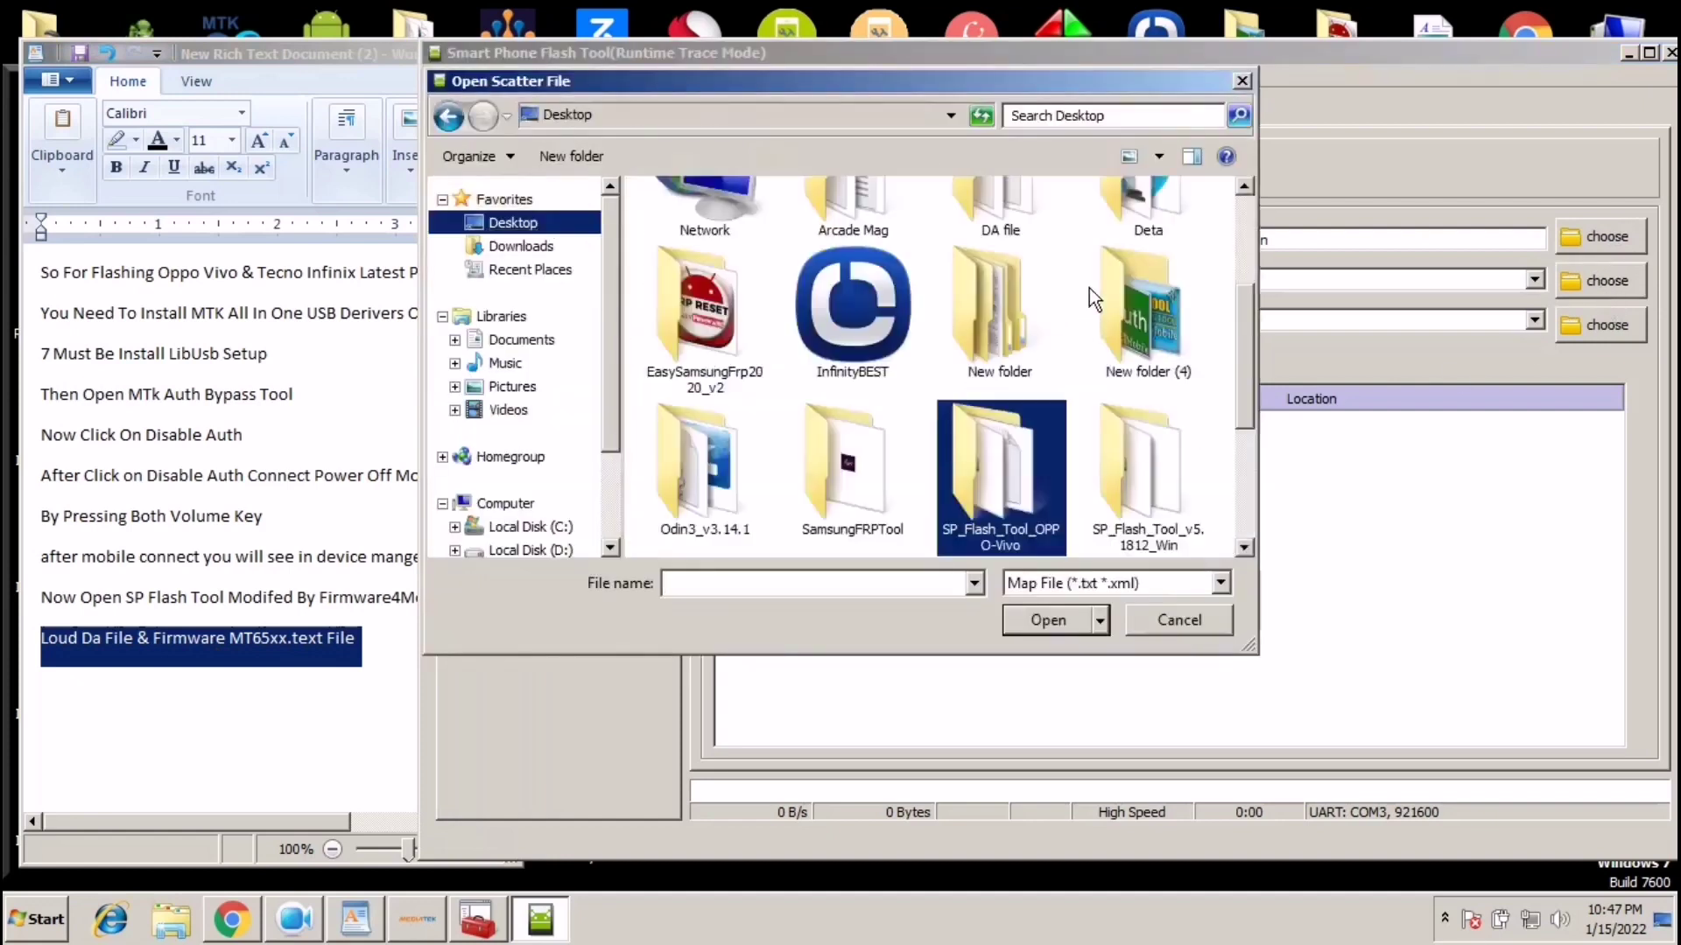
pyautogui.moveTo(1235, 313); pyautogui.dragTo(1217, 442)
pyautogui.click(1150, 433)
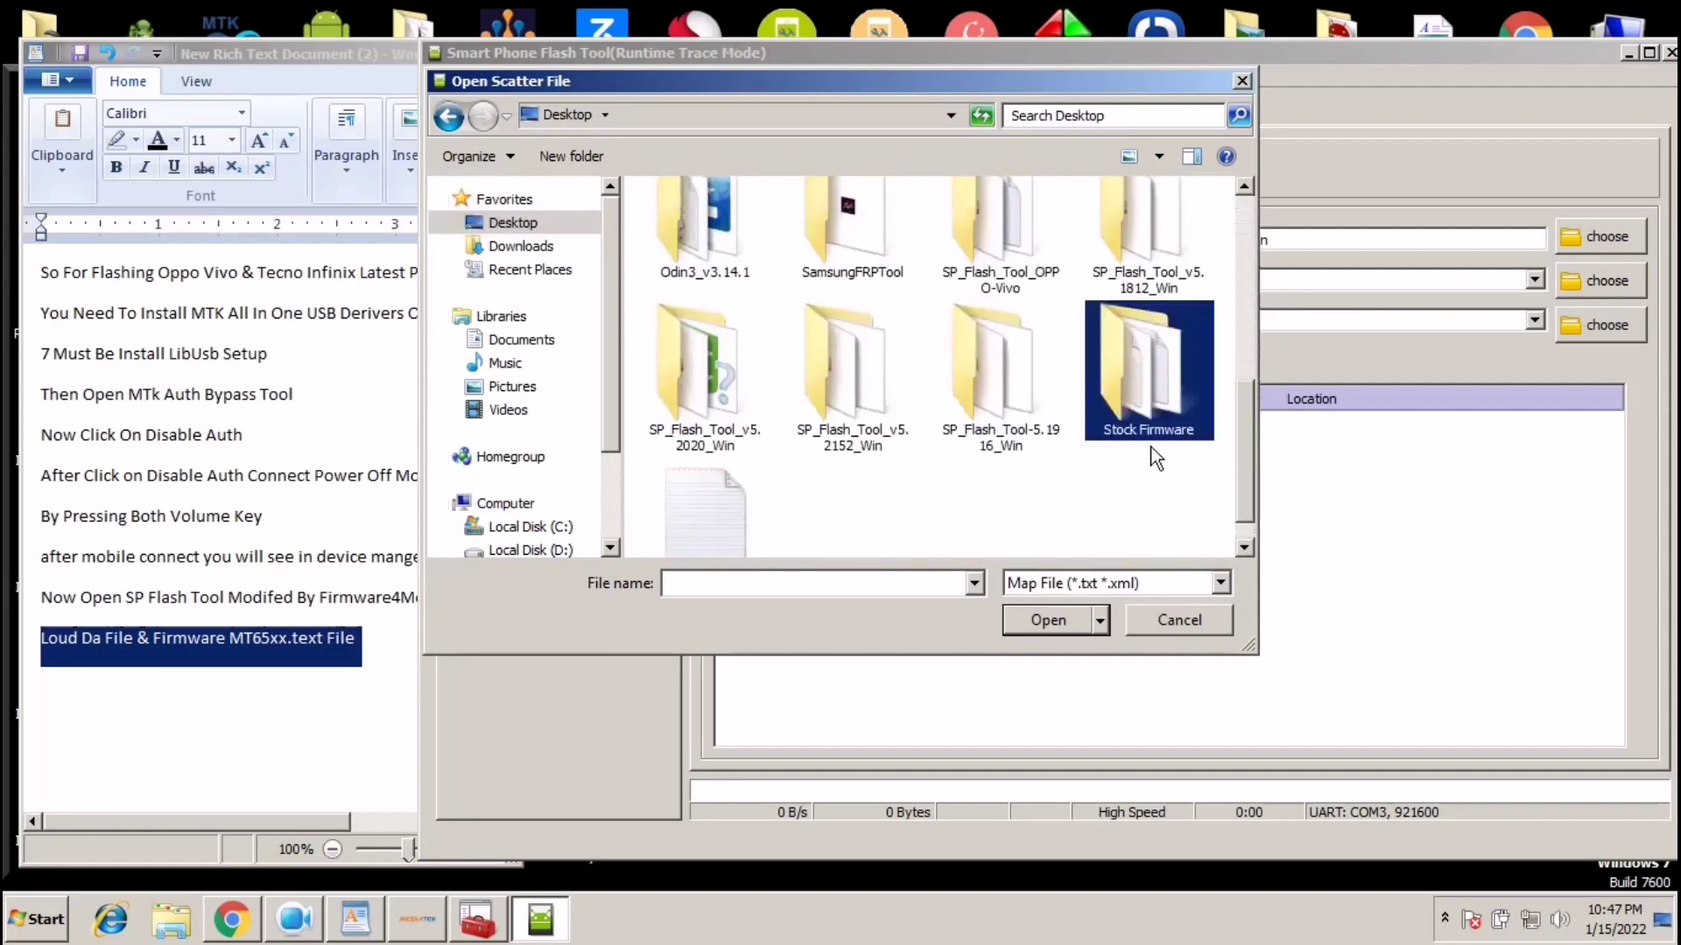
pyautogui.doubleClick(1184, 438)
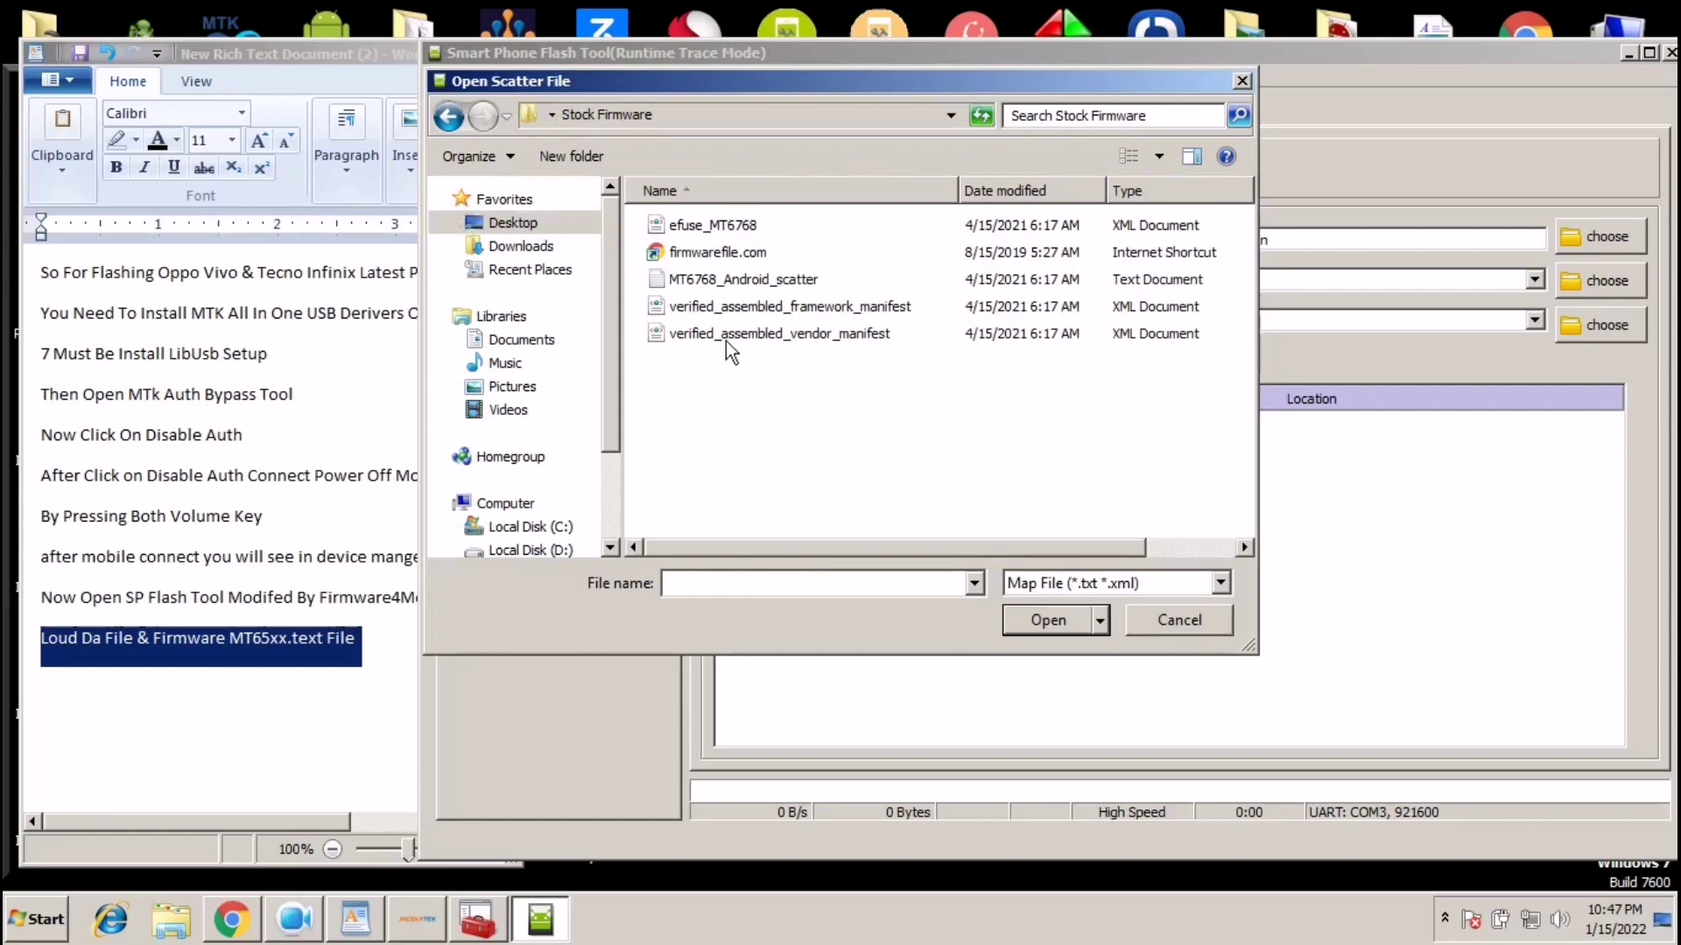
pyautogui.click(705, 231)
pyautogui.click(707, 282)
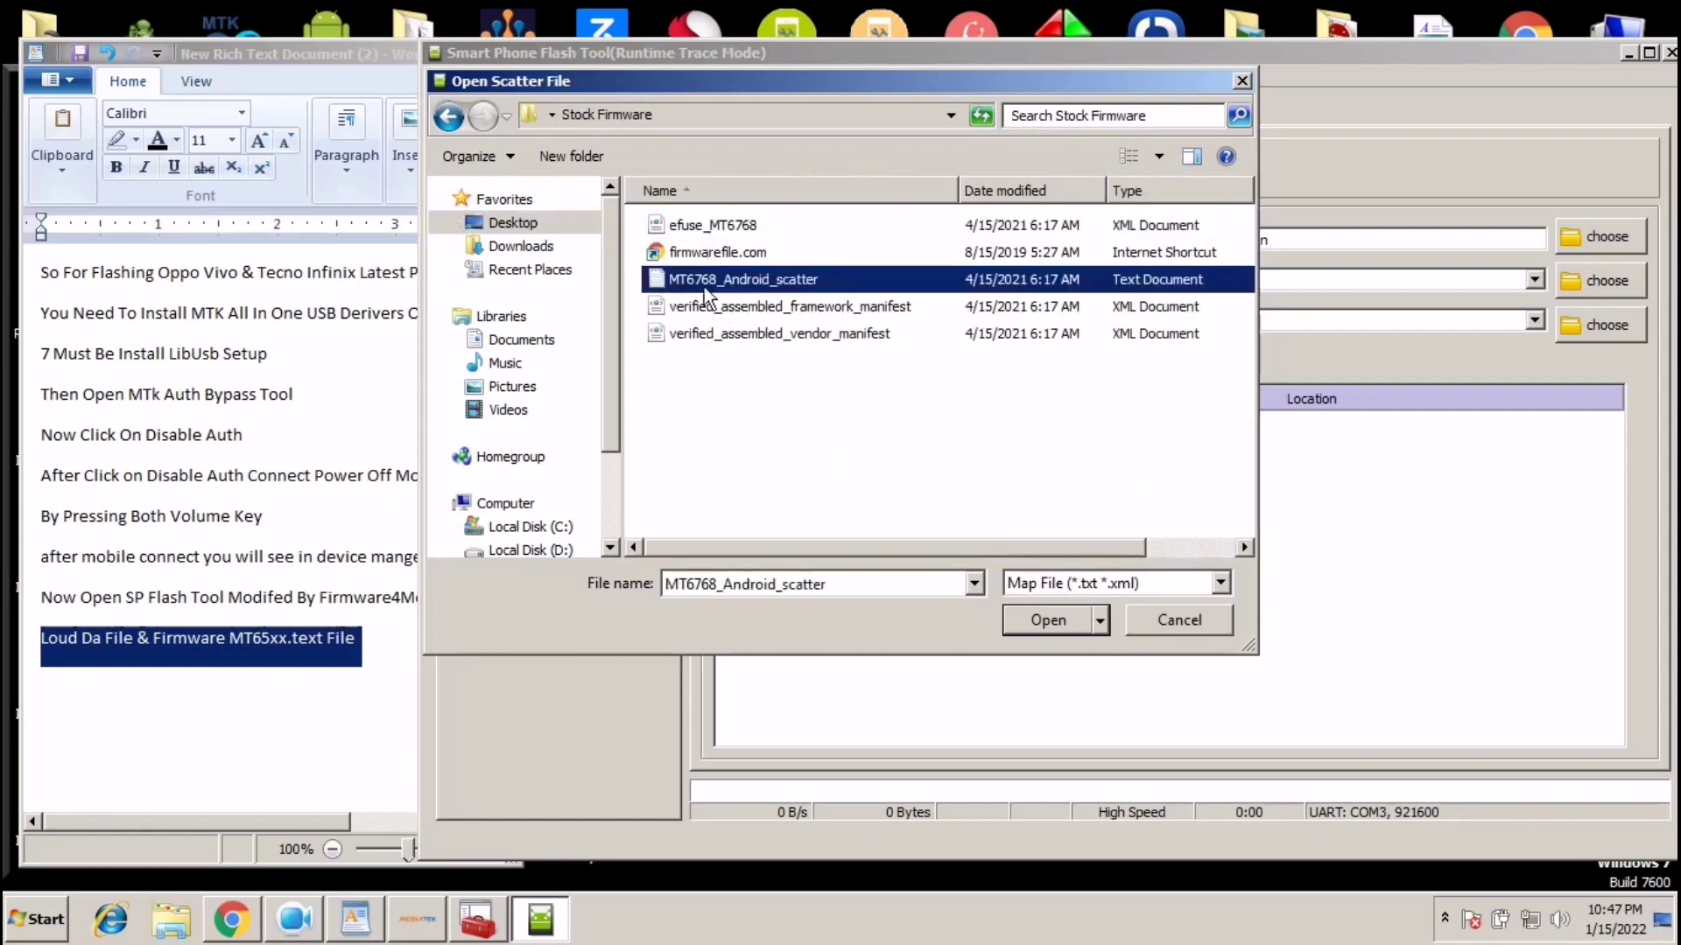
pyautogui.doubleClick(733, 282)
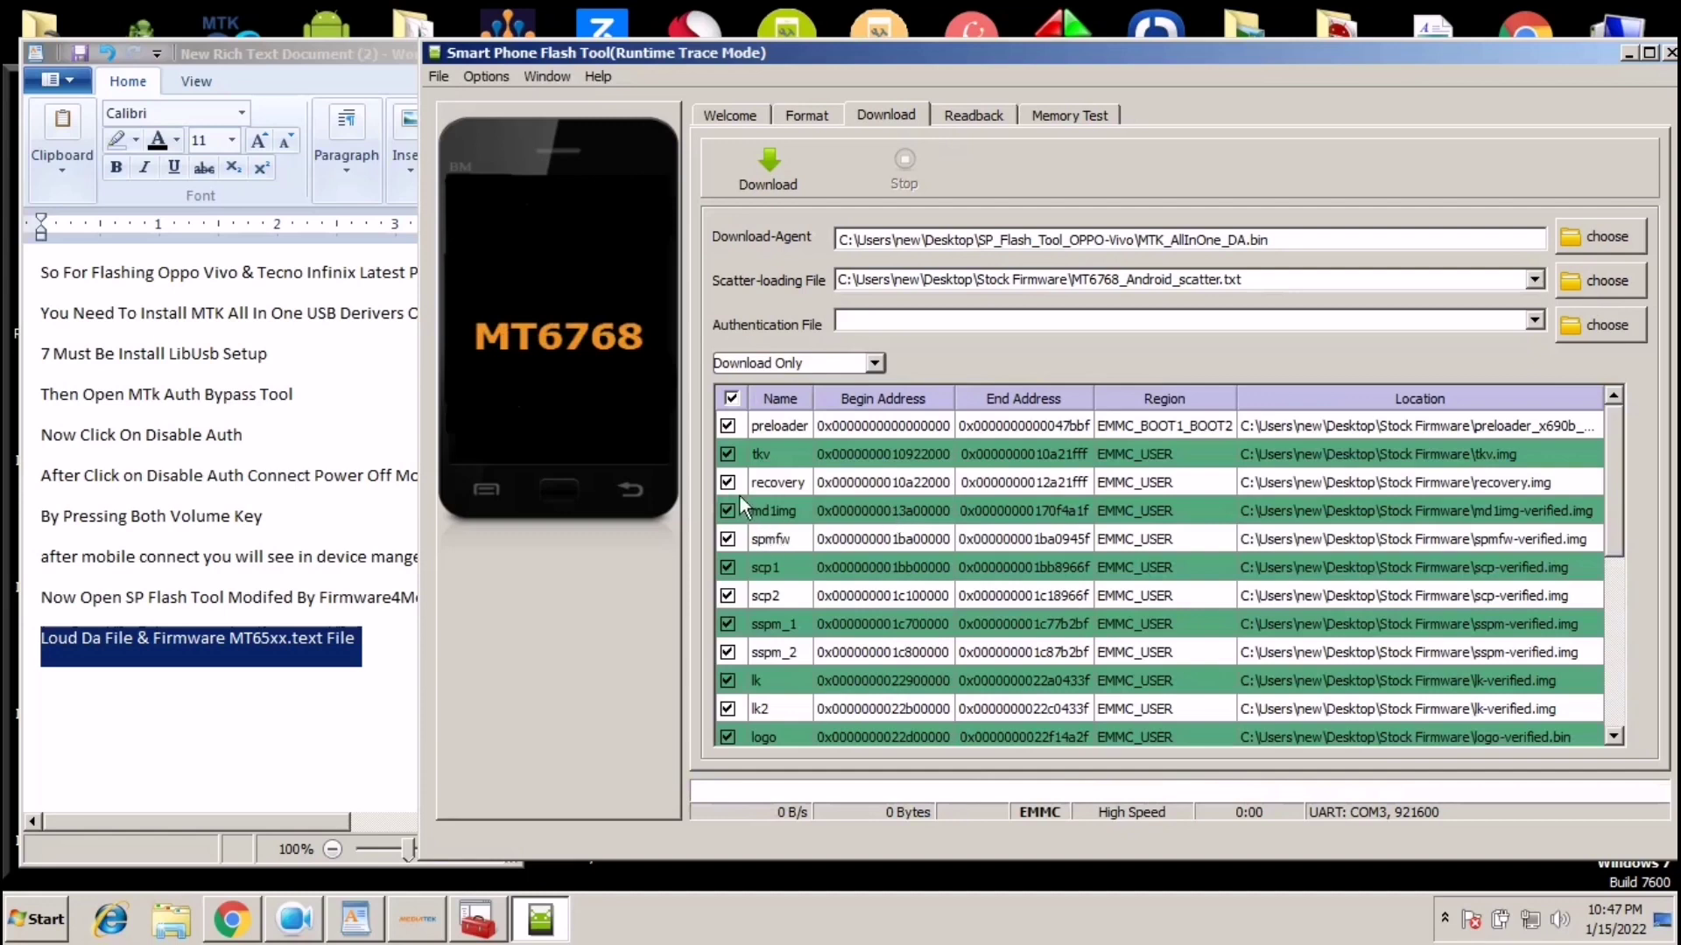
# Step: Add the line "Uncheck Preloader,dtpo,tkv,franfs partition" at the end of the notes and highlight it
pyautogui.click(381, 644)
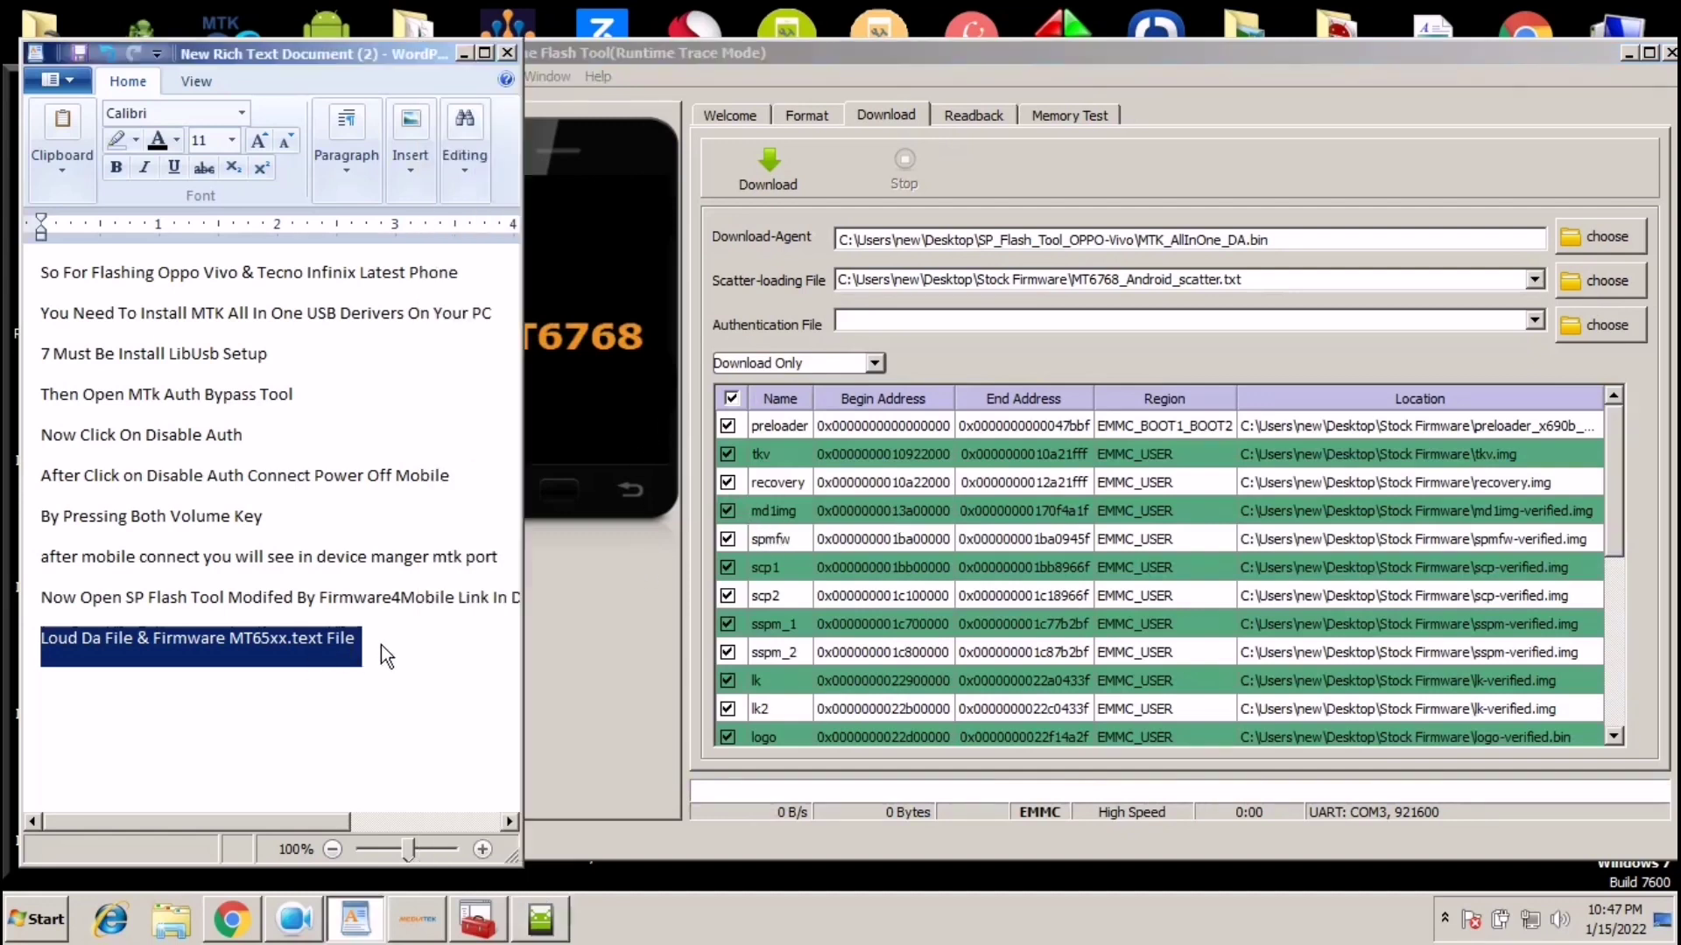
pyautogui.click(375, 644)
pyautogui.press('Return')
pyautogui.write('Uncheck Pre')
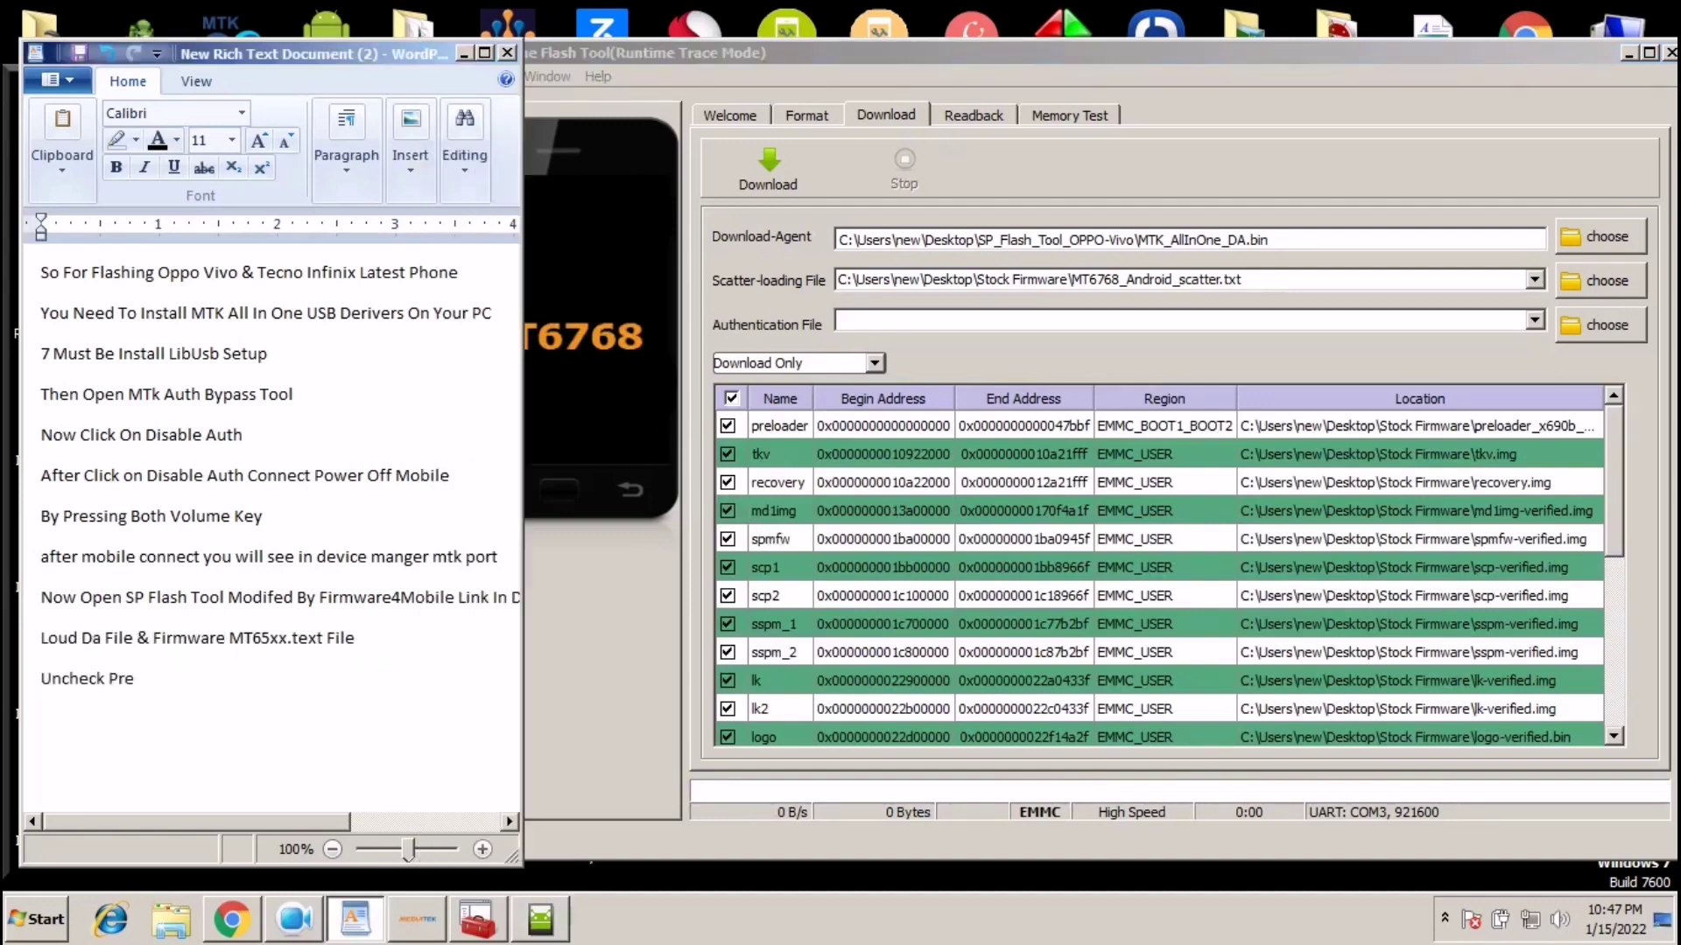
pyautogui.write('loader,d')
pyautogui.write('tpo,tkv,franfs partition')
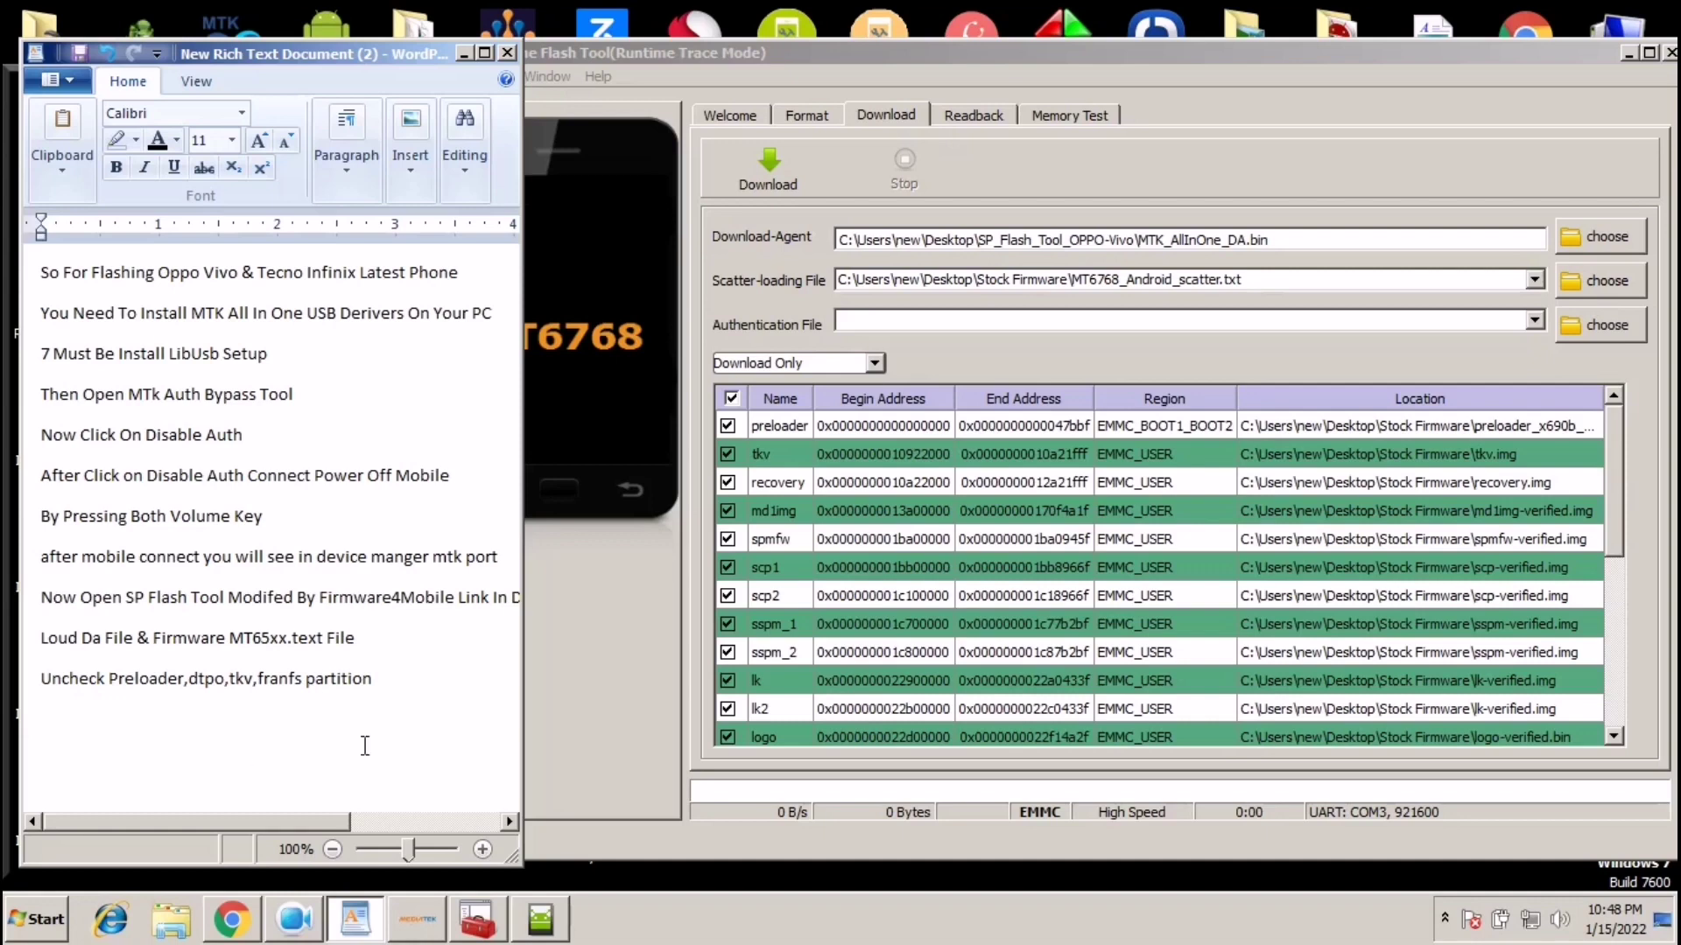
pyautogui.moveTo(365, 746); pyautogui.dragTo(99, 690)
# Step: Exclude the preloader, tkv, dtbo and tranfs partitions from the download list in the flash tool
pyautogui.click(1026, 55)
pyautogui.click(727, 426)
pyautogui.click(727, 454)
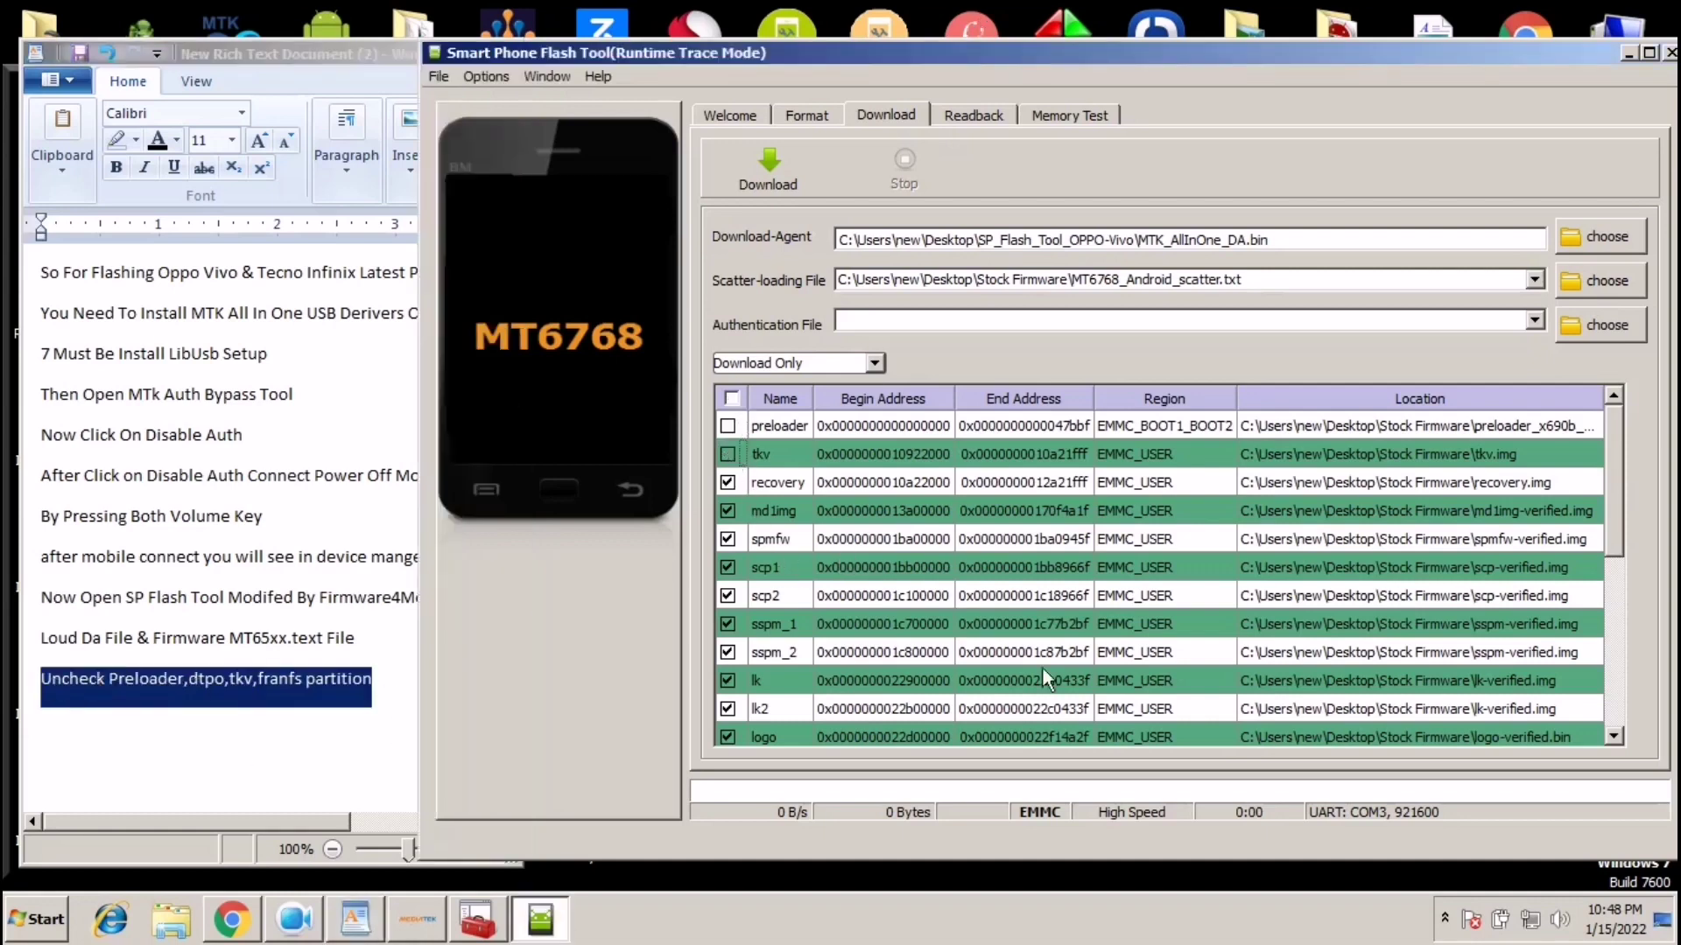
pyautogui.click(1620, 735)
pyautogui.click(728, 680)
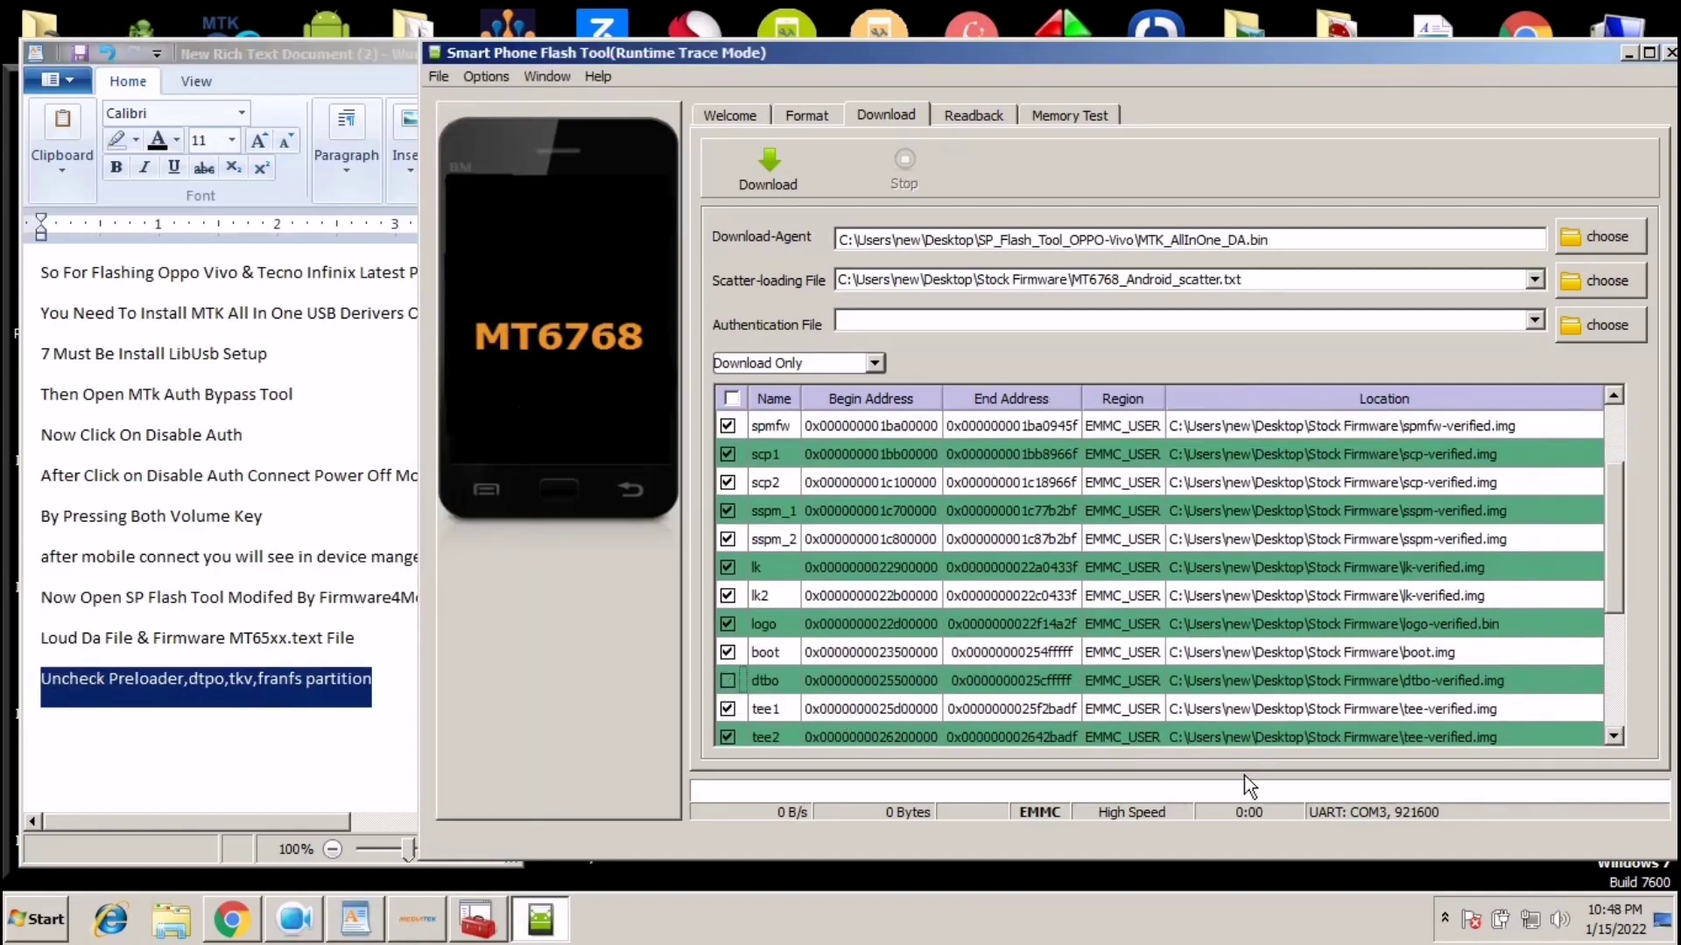
pyautogui.scroll(-2, 1607, 738)
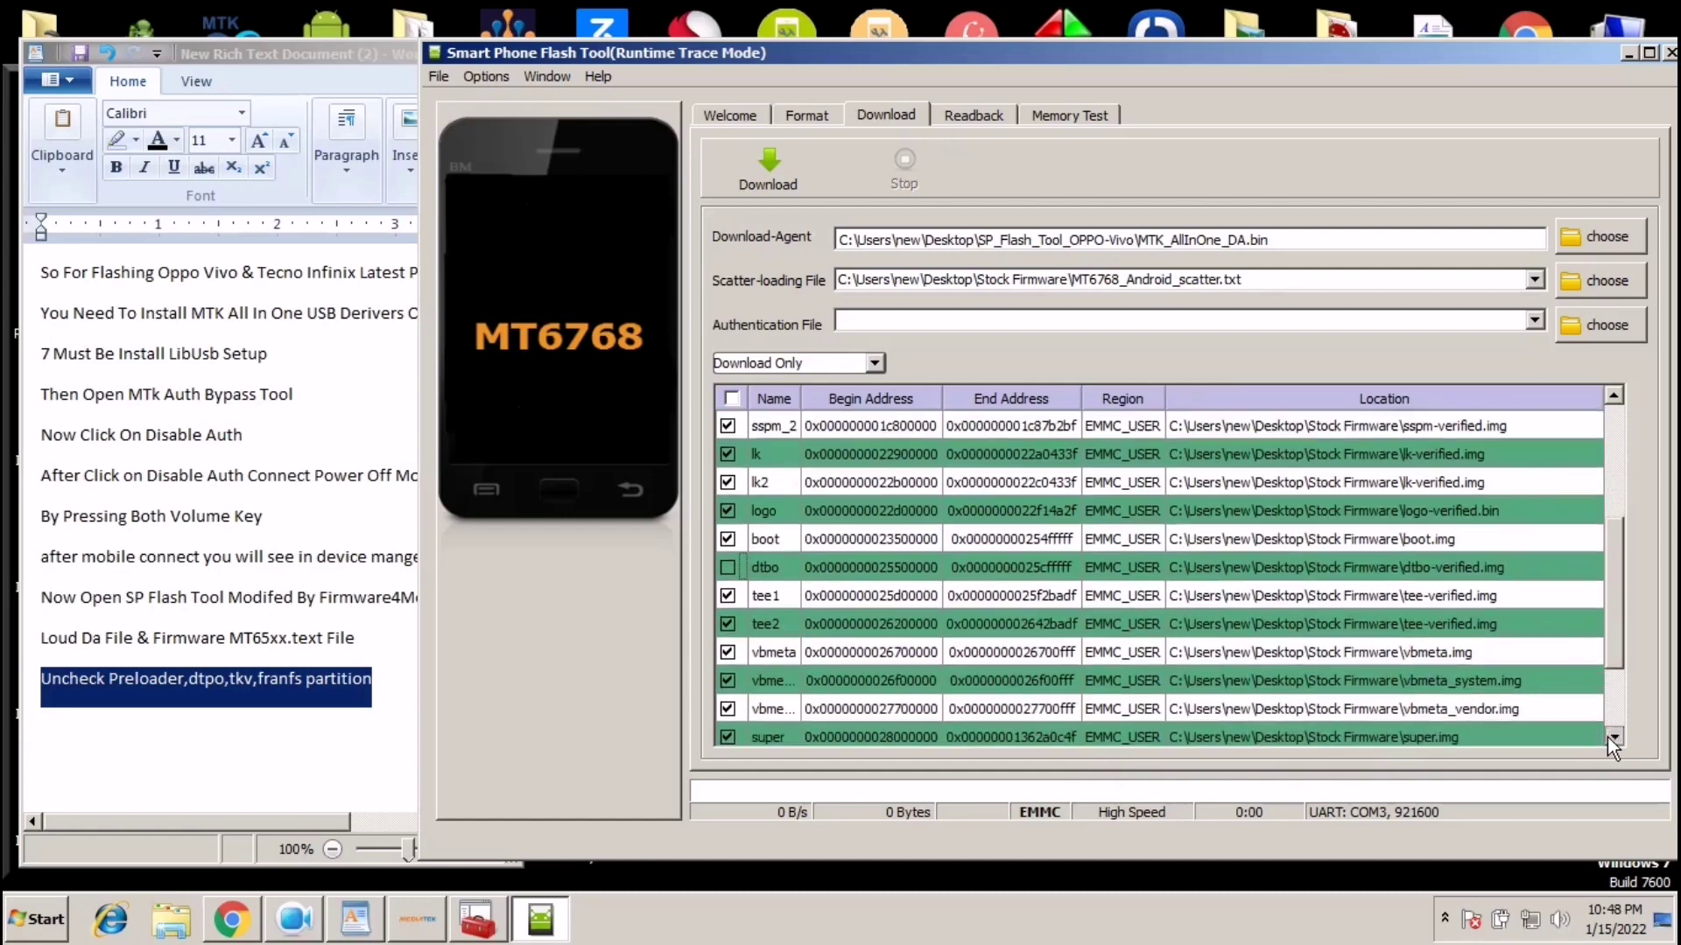
pyautogui.click(1609, 737)
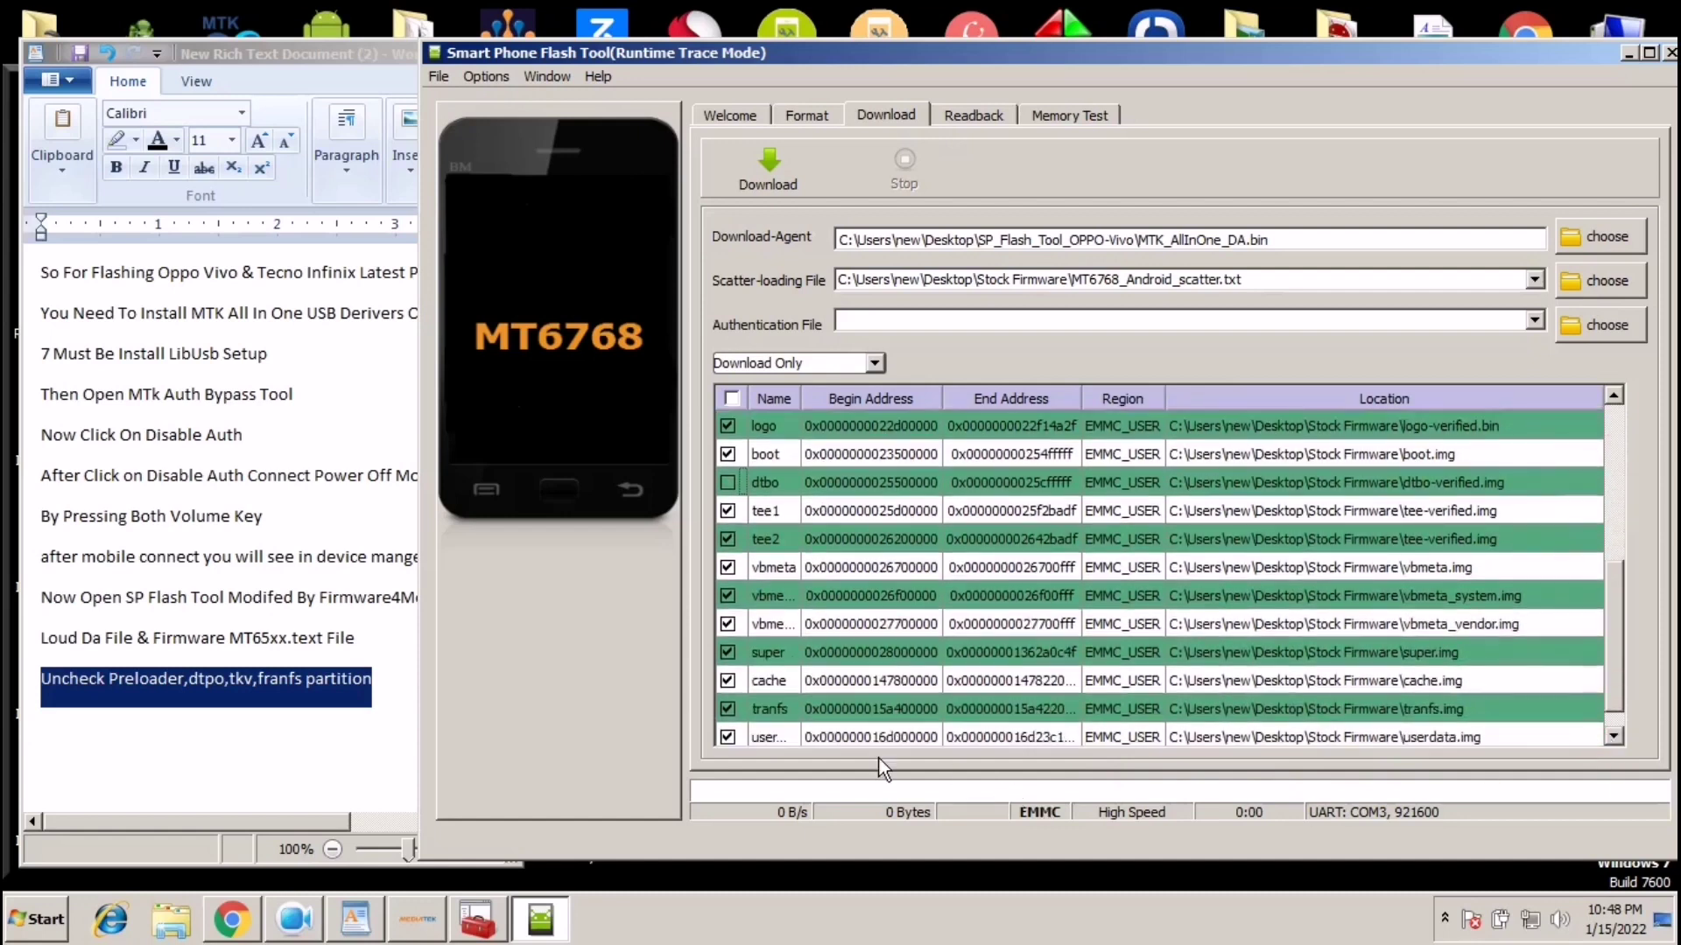
pyautogui.click(727, 709)
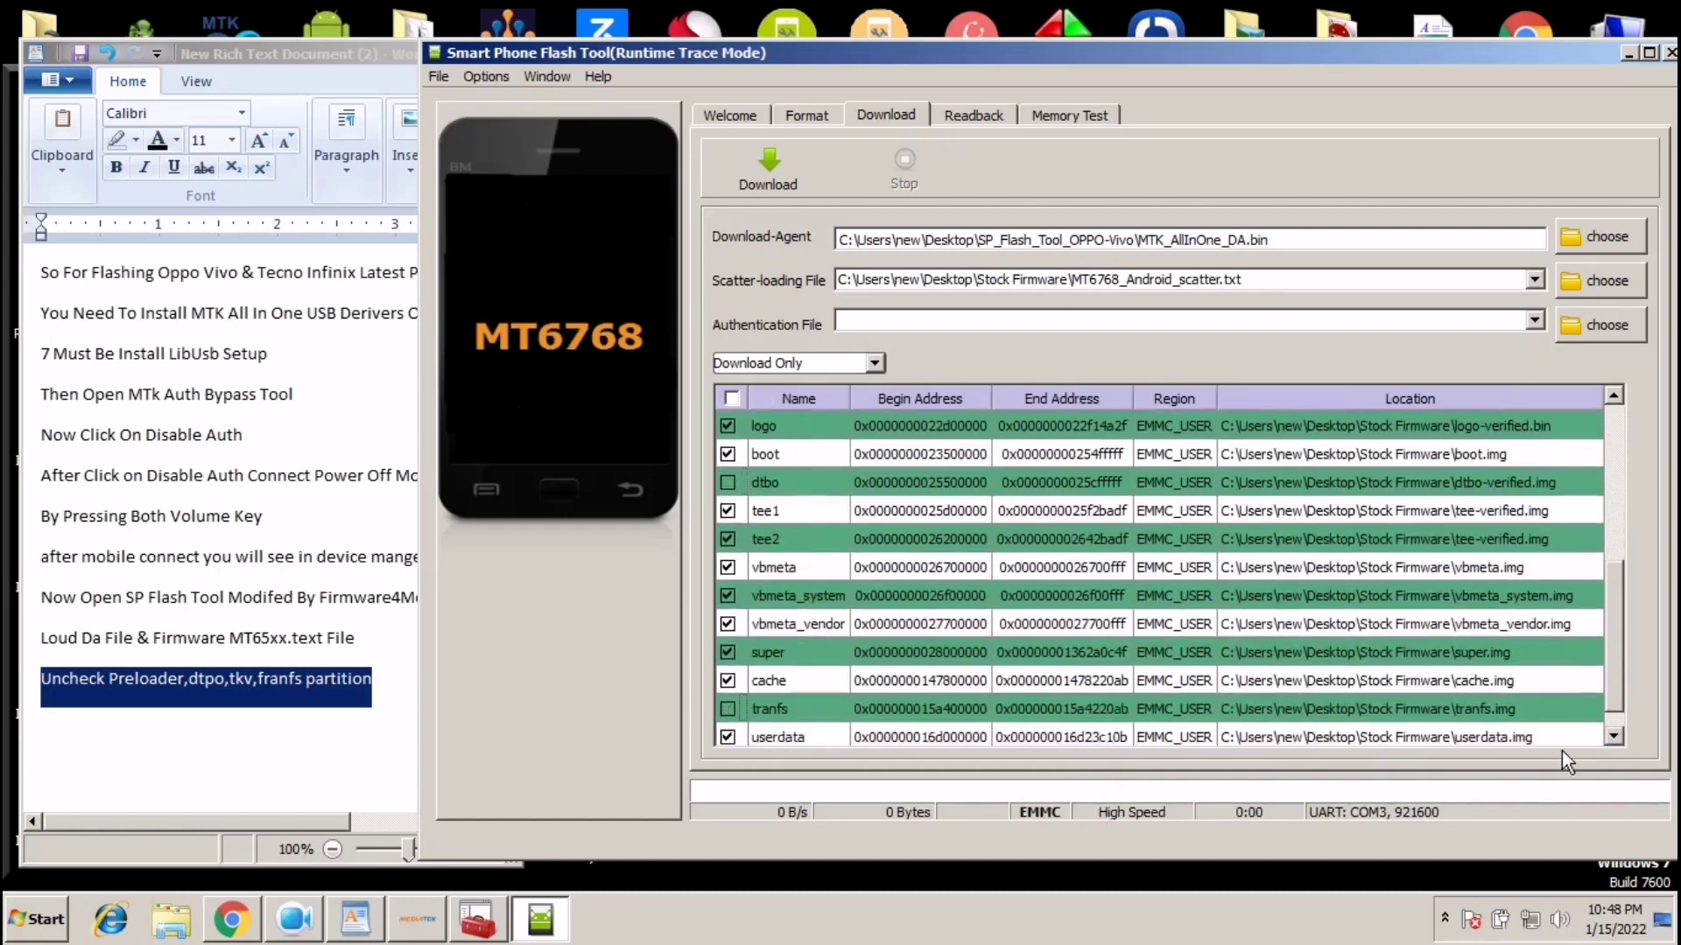
pyautogui.click(1609, 736)
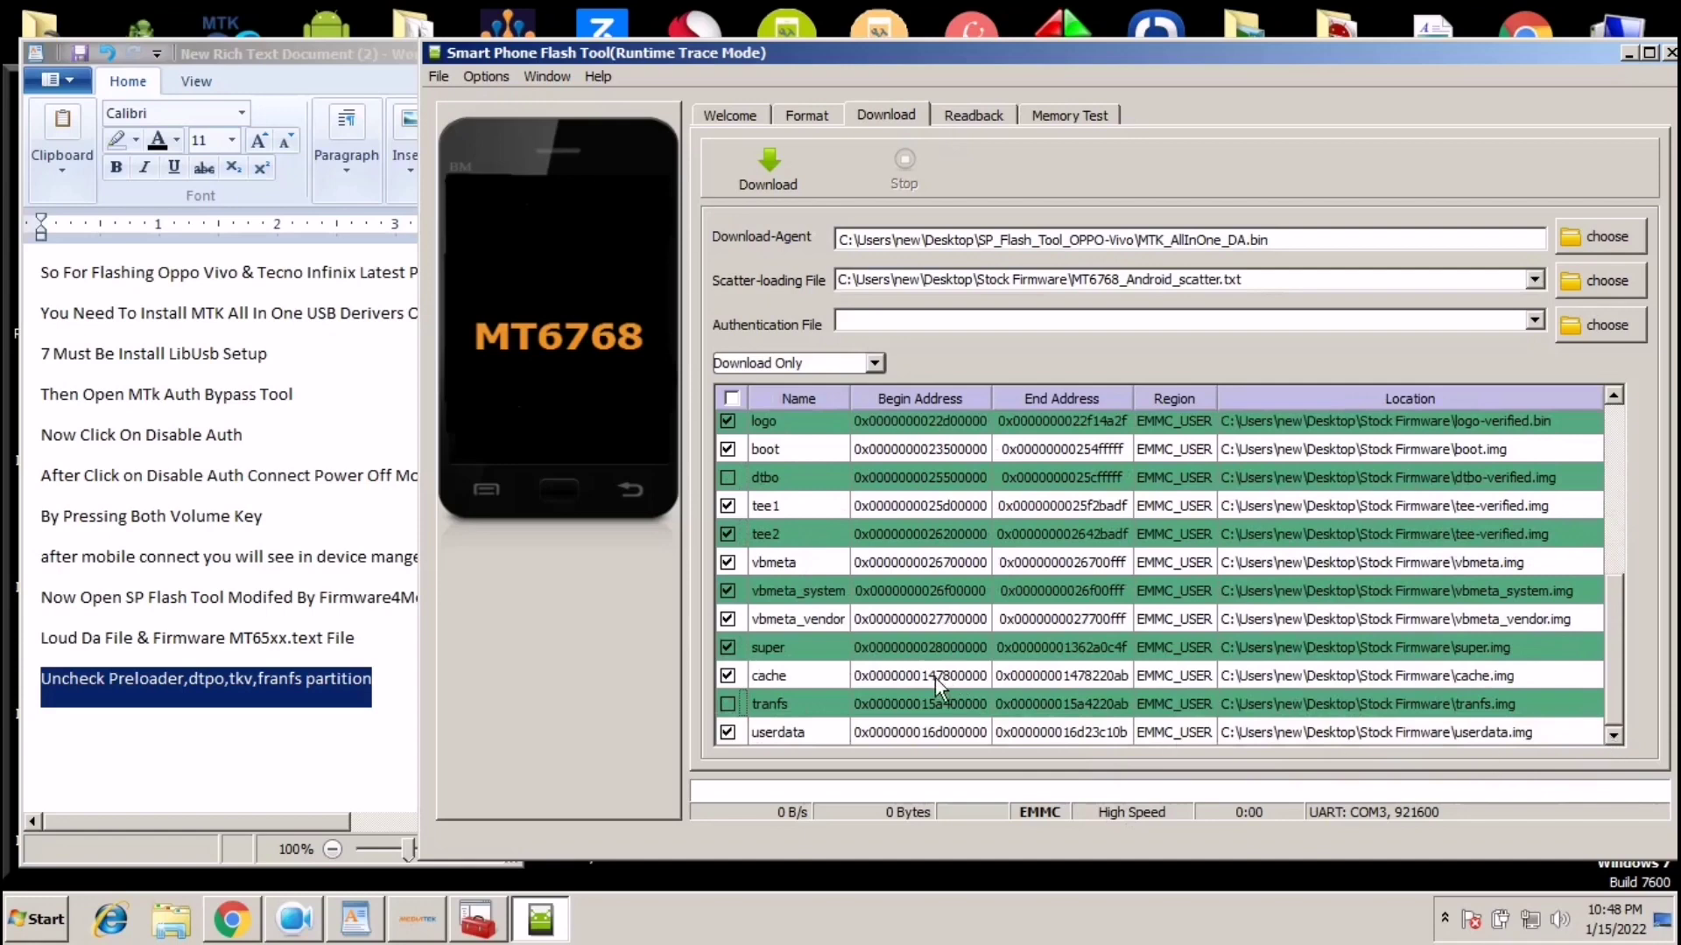
pyautogui.scroll(4, 935, 680)
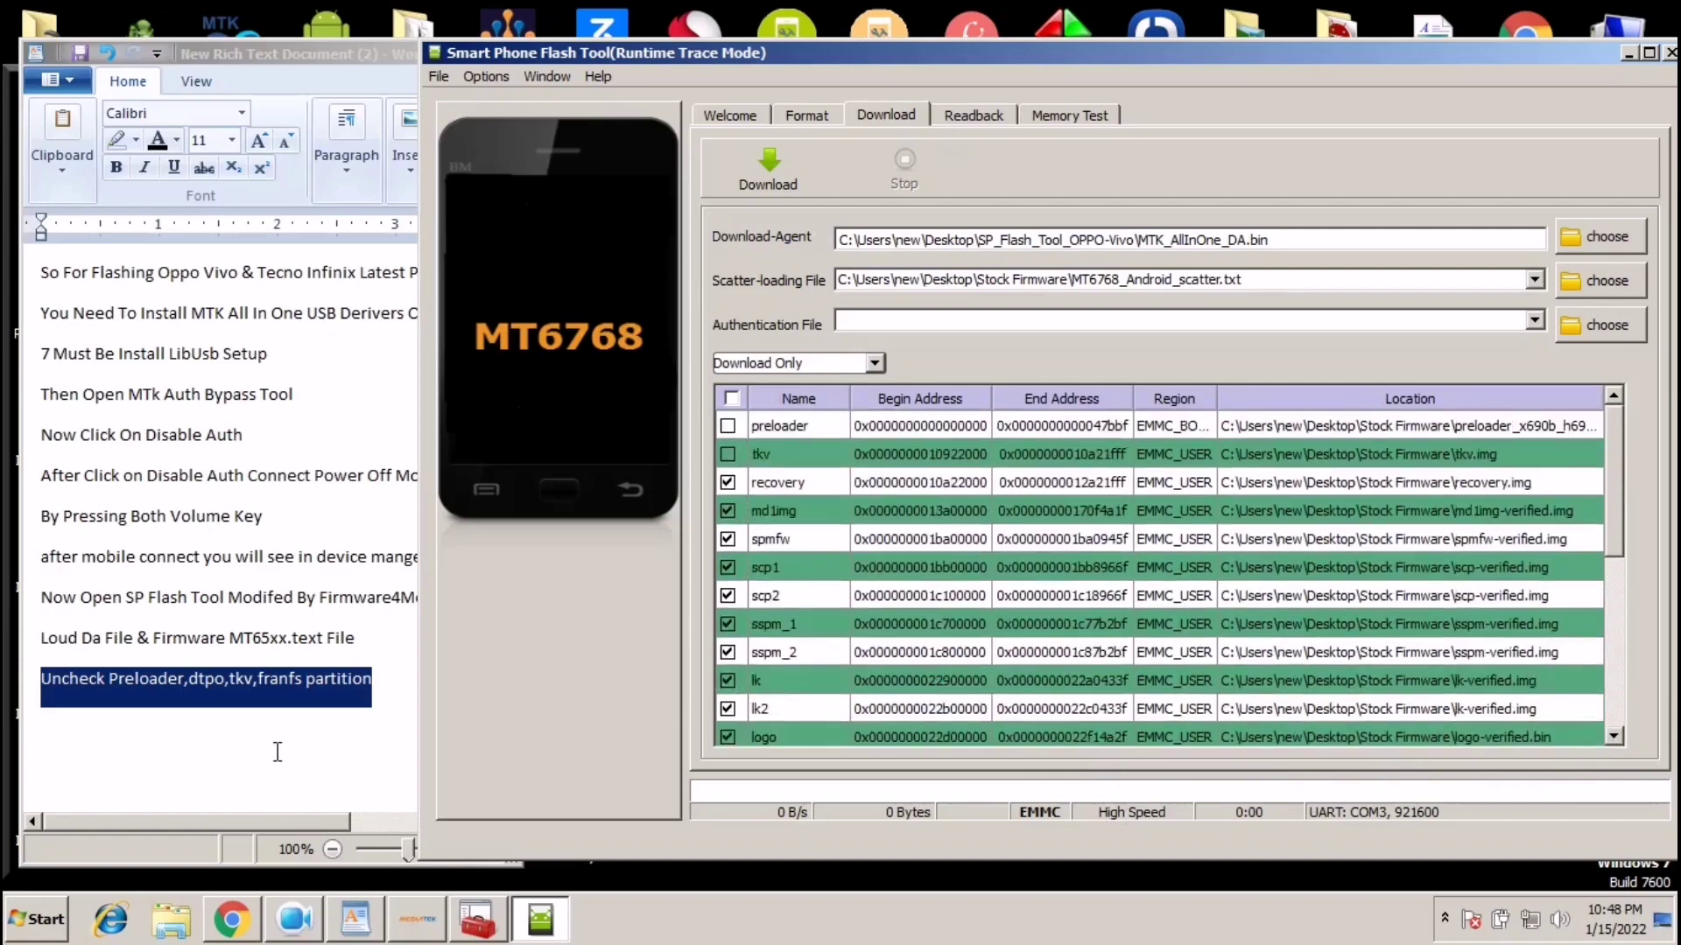
# Step: Add the line "Now Click On Option & Follow Me" below the partition note and highlight it
pyautogui.click(394, 699)
pyautogui.press('Return')
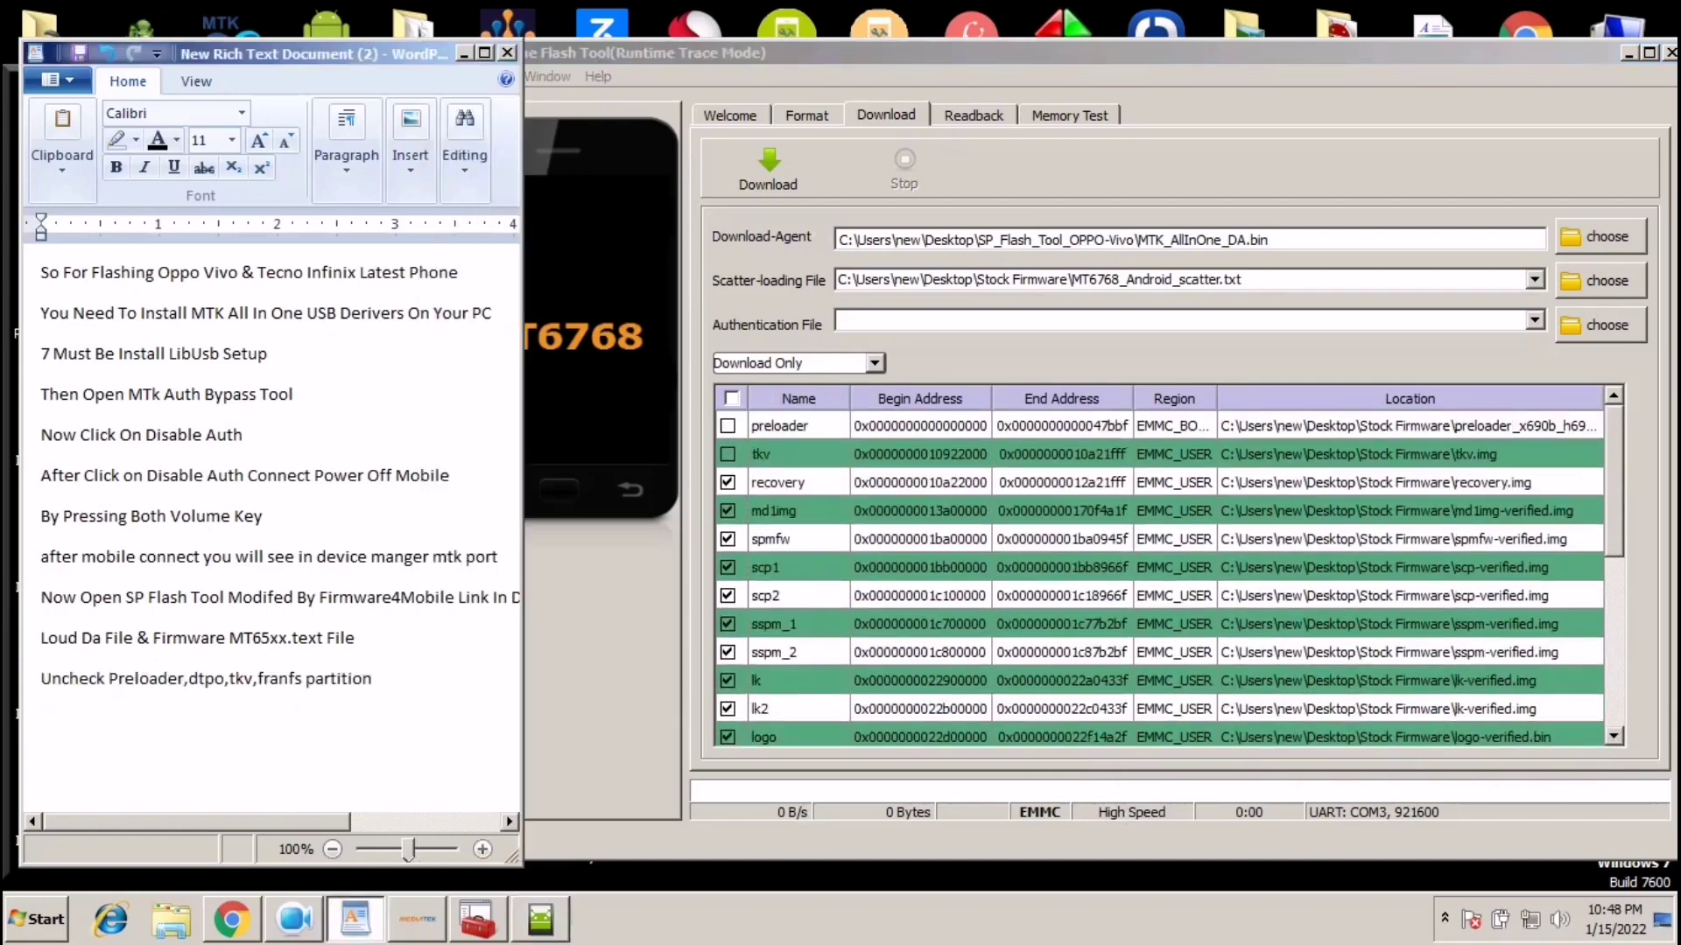
pyautogui.write('Now Open')
pyautogui.press('BackSpace')
pyautogui.press('BackSpace')
pyautogui.press('BackSpace')
pyautogui.press('BackSpace')
pyautogui.press('BackSpace')
pyautogui.write('Click On Optio')
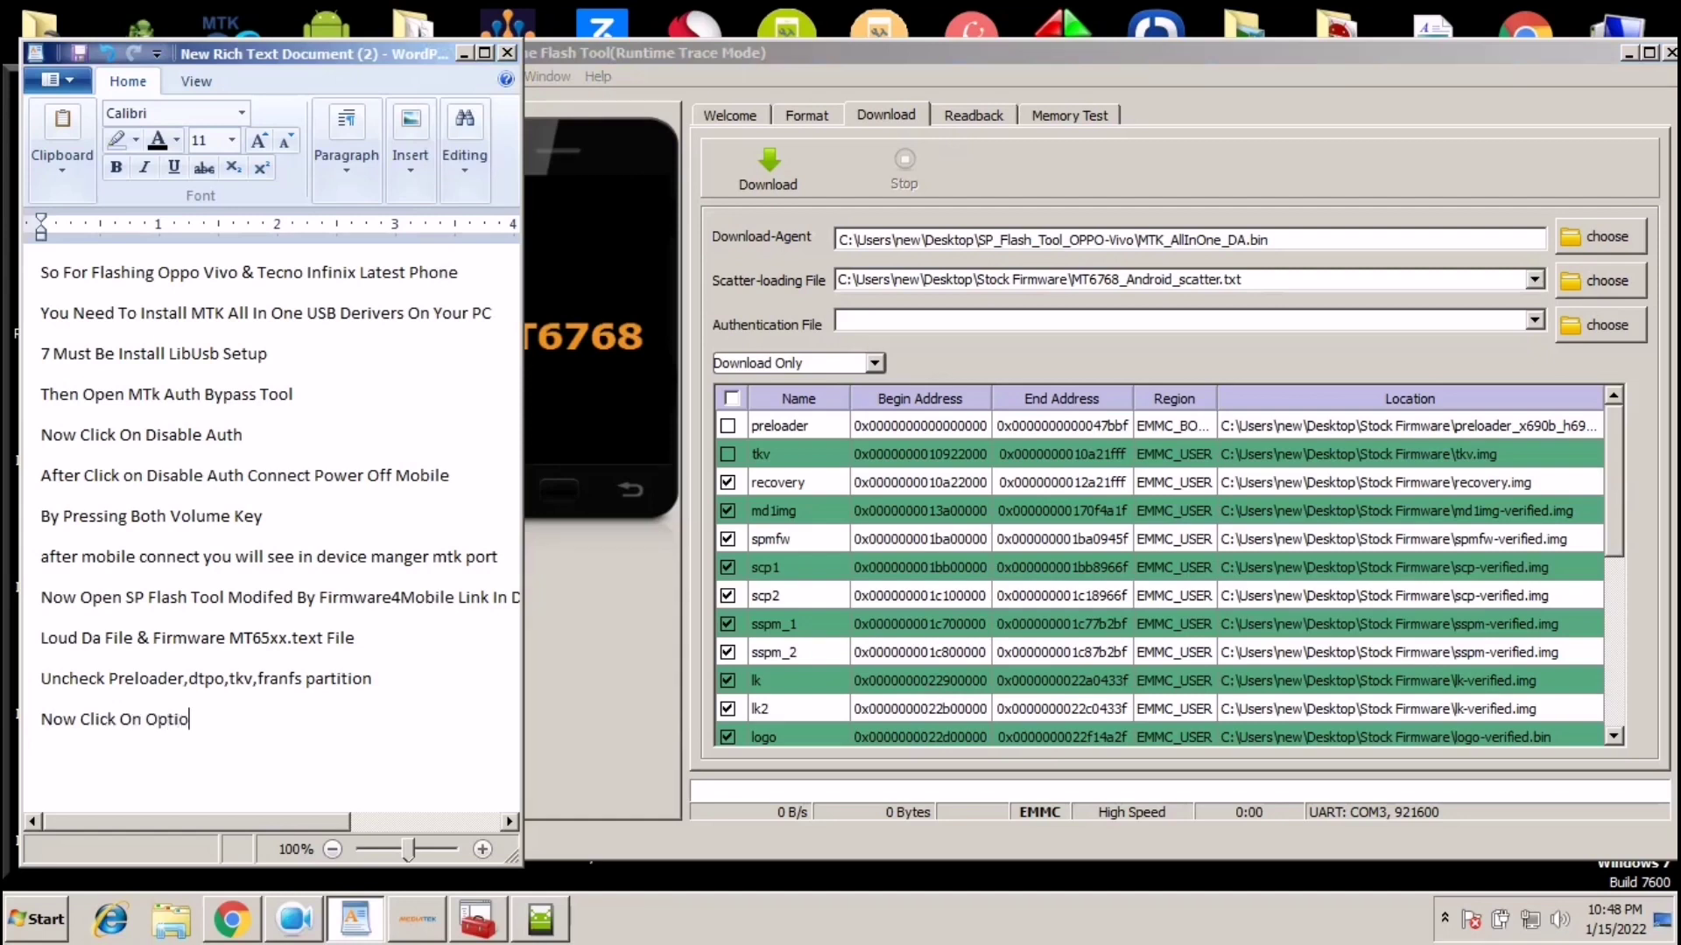
pyautogui.write('n & Follow Me')
pyautogui.tripleClick(291, 732)
# Step: Open the flash tool's connection options, choose UART, and move the Option dialog clear of the notes
pyautogui.click(628, 54)
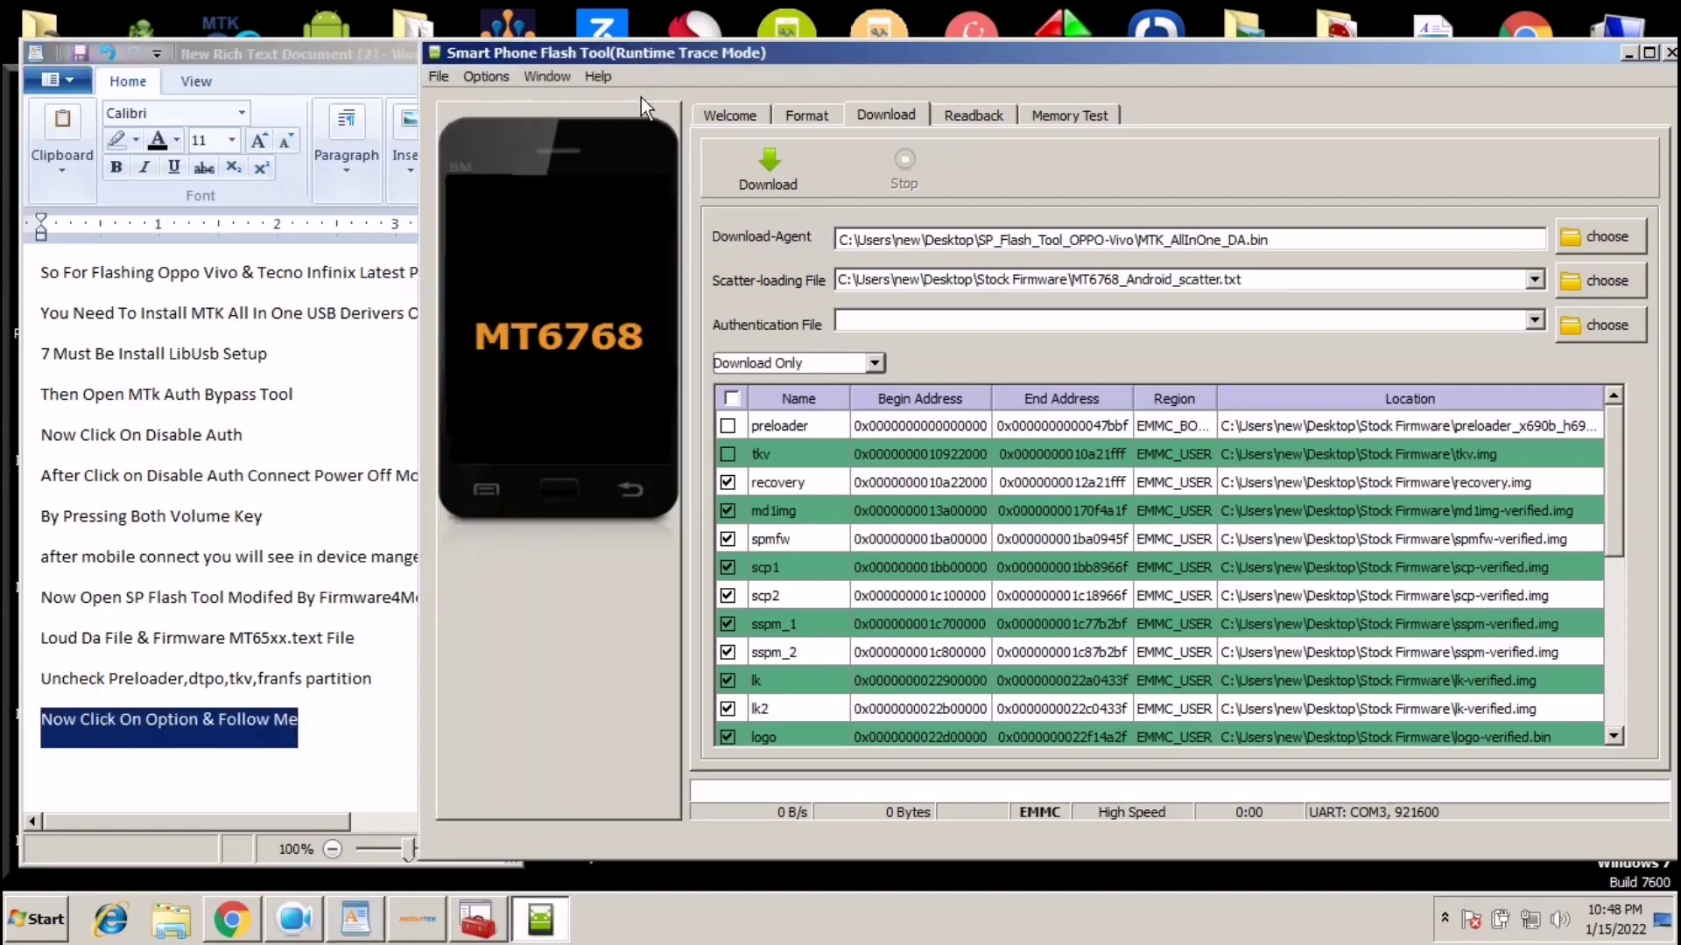
pyautogui.click(485, 79)
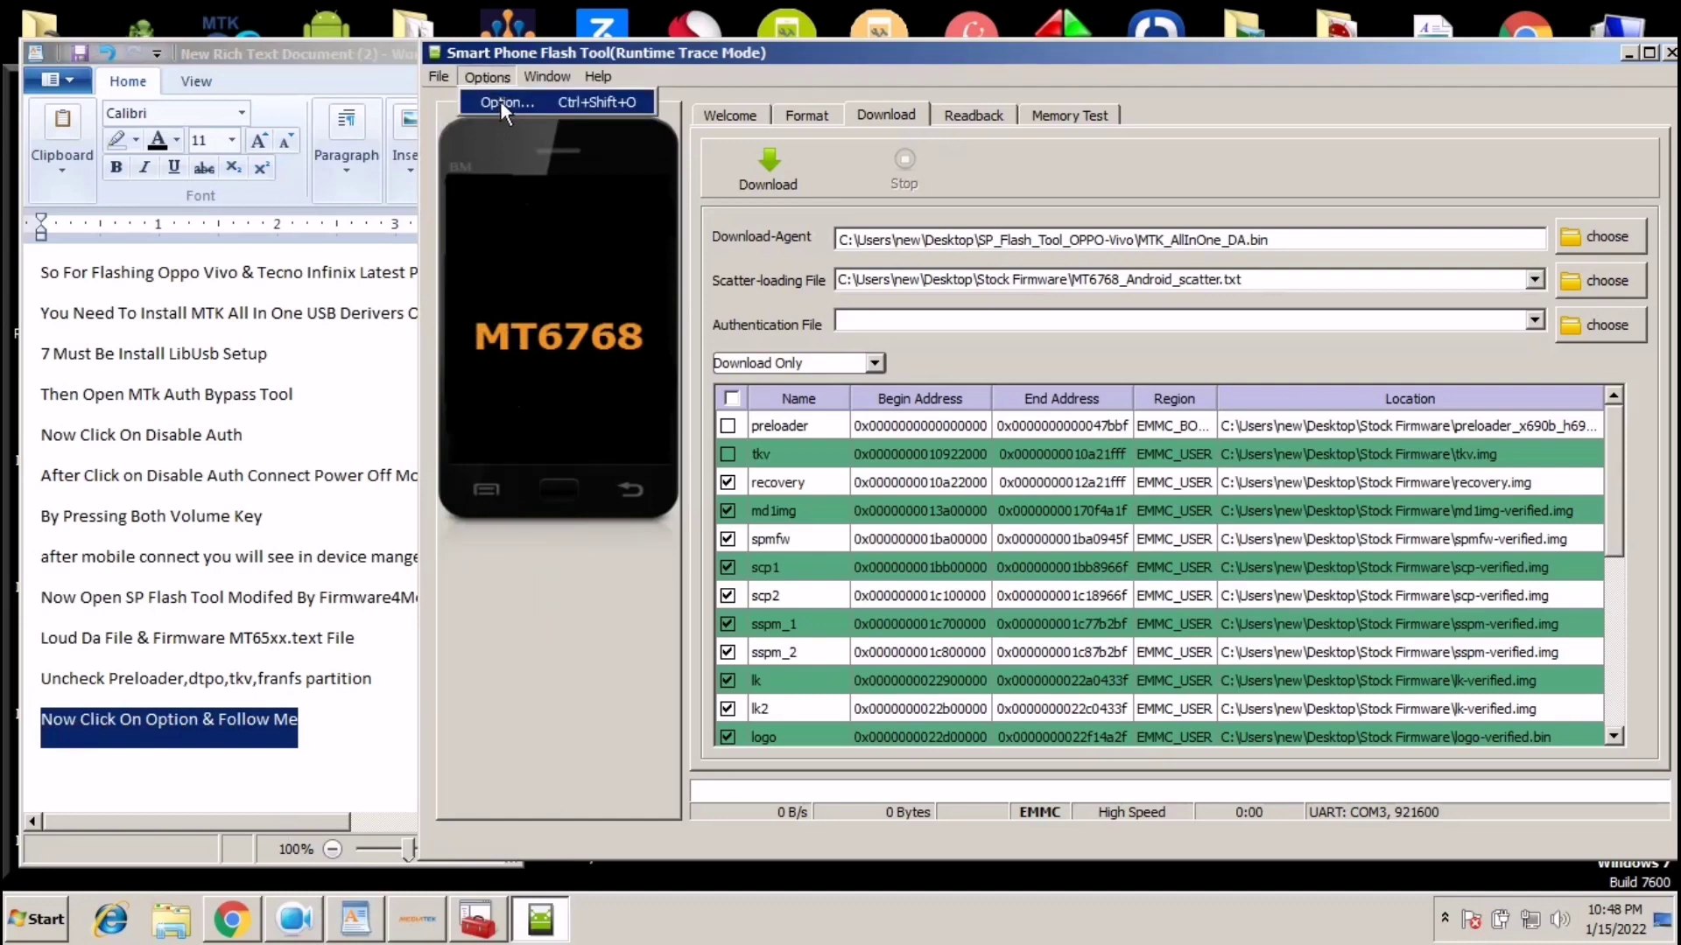
pyautogui.click(501, 102)
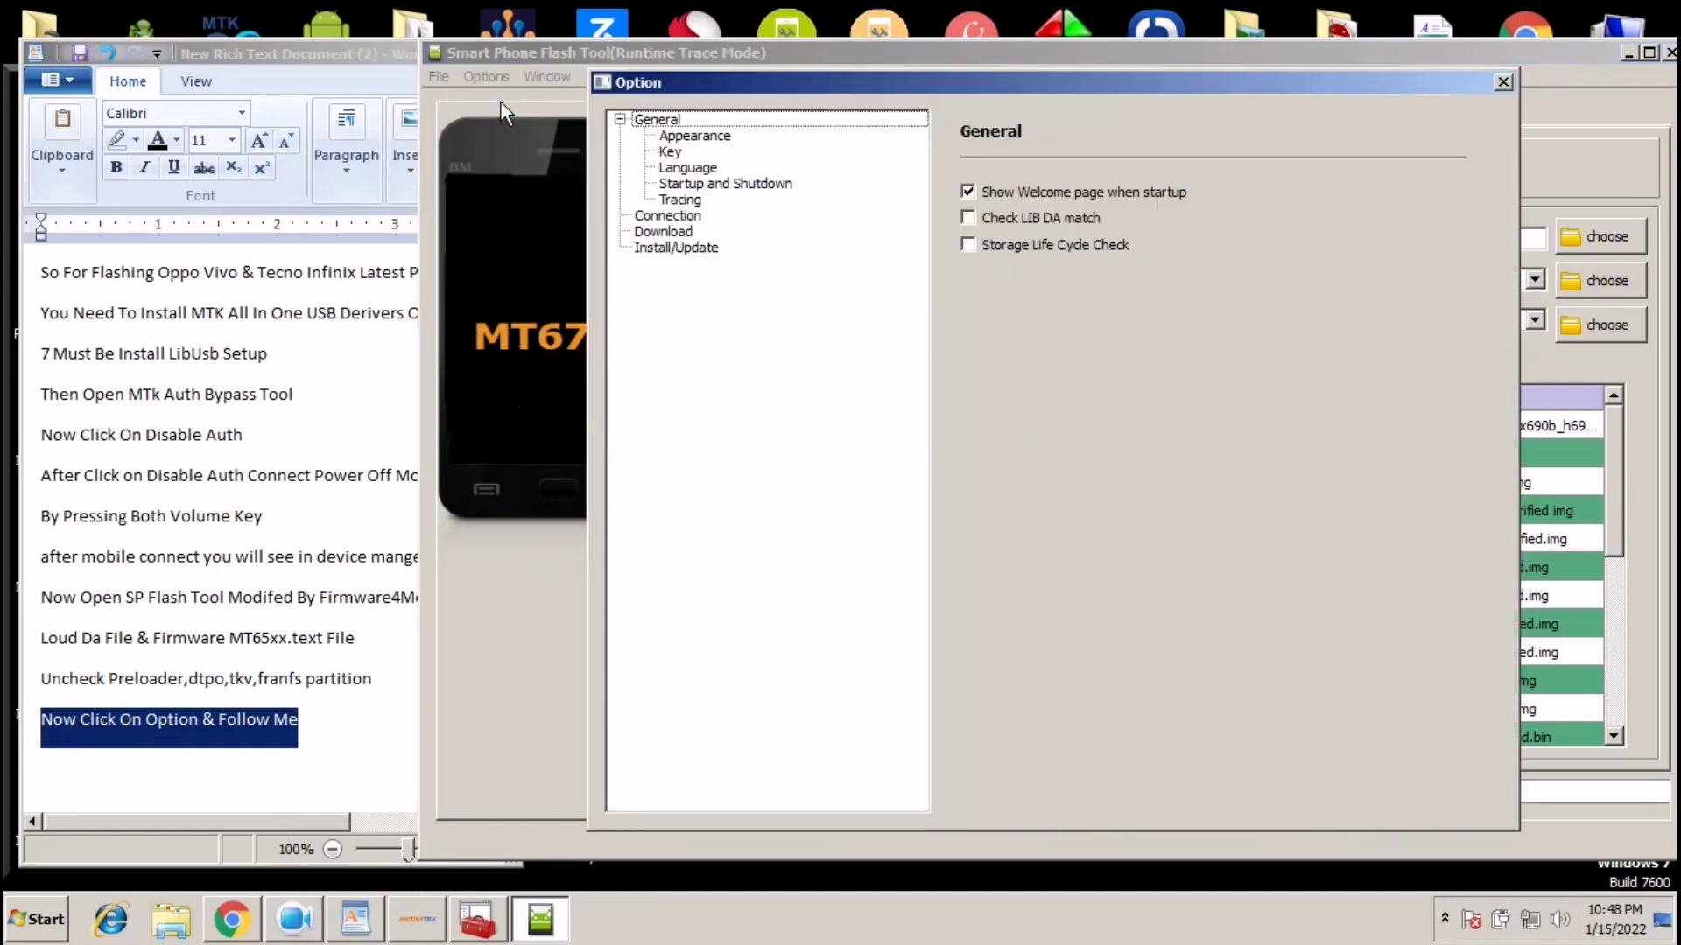
pyautogui.click(674, 218)
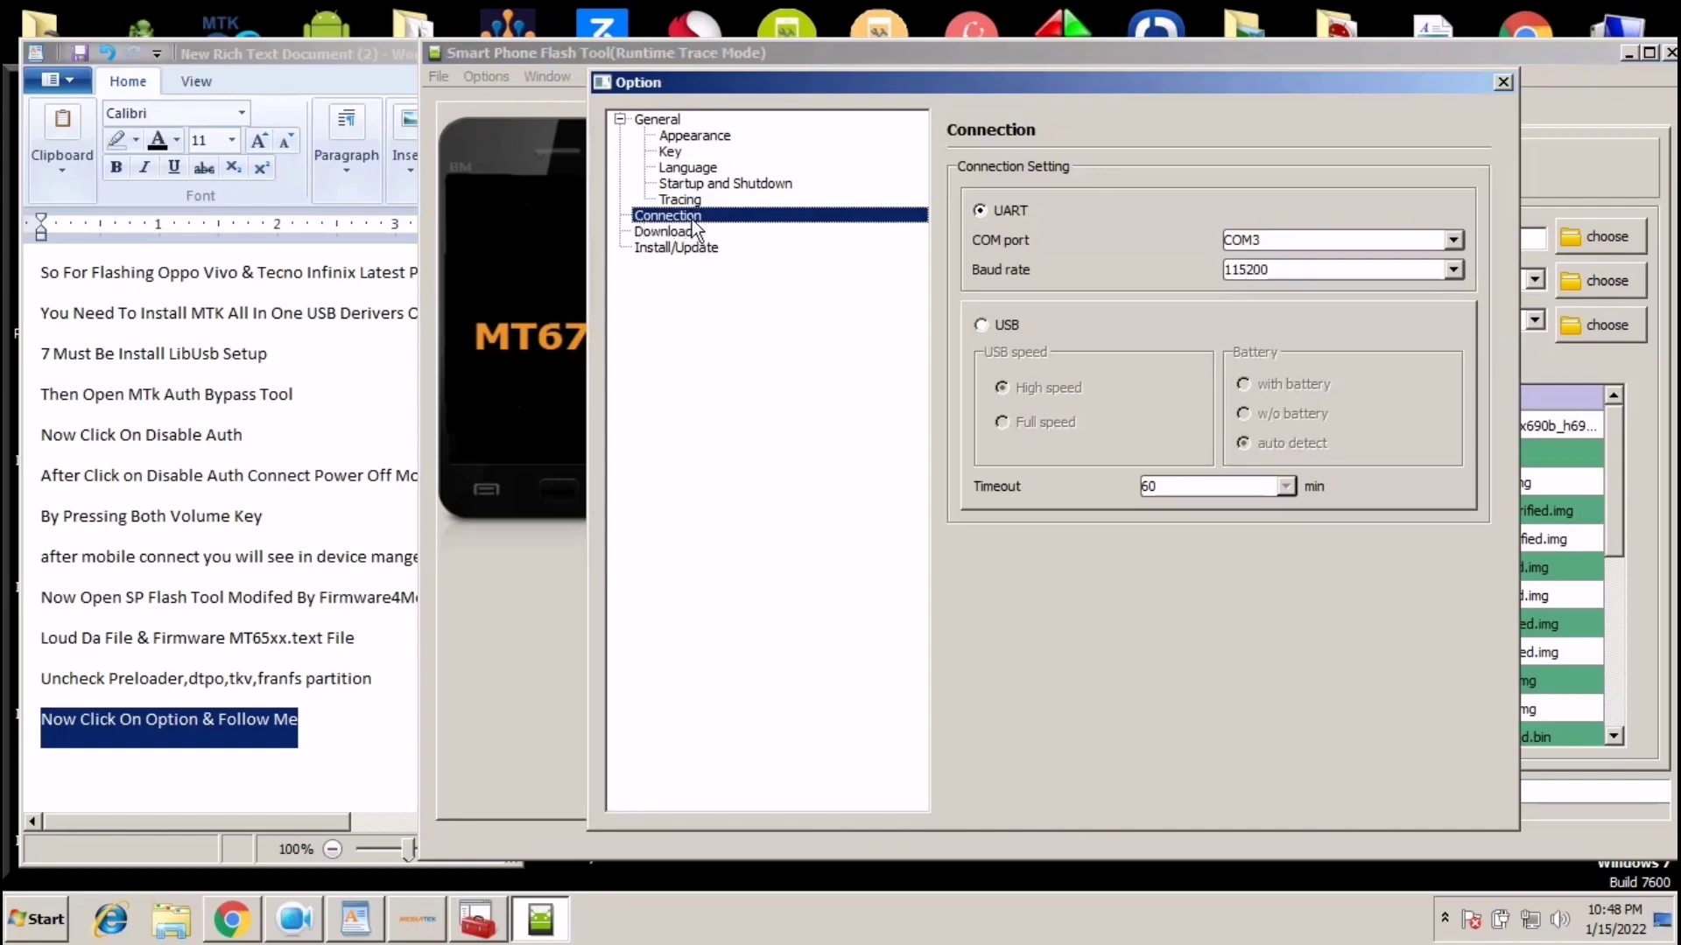
pyautogui.click(981, 210)
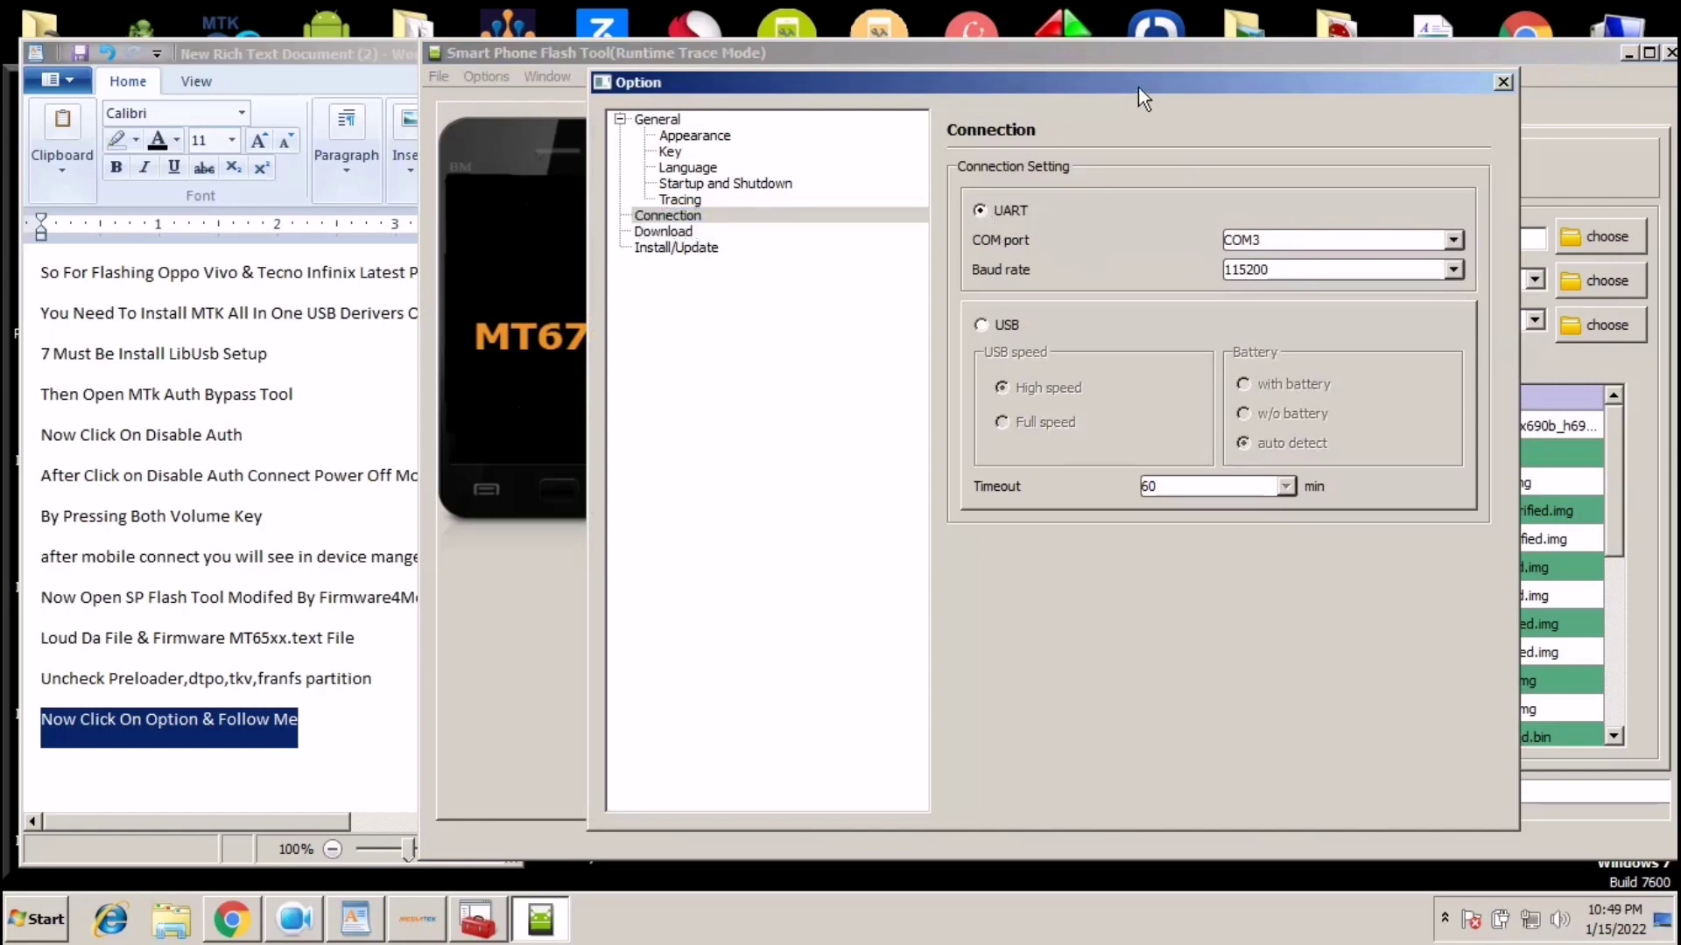
pyautogui.moveTo(1138, 87); pyautogui.dragTo(1234, 88)
# Step: Add the line "Sekect Your Mobile MTK Port" at the end of the notes
pyautogui.click(306, 711)
pyautogui.click(324, 721)
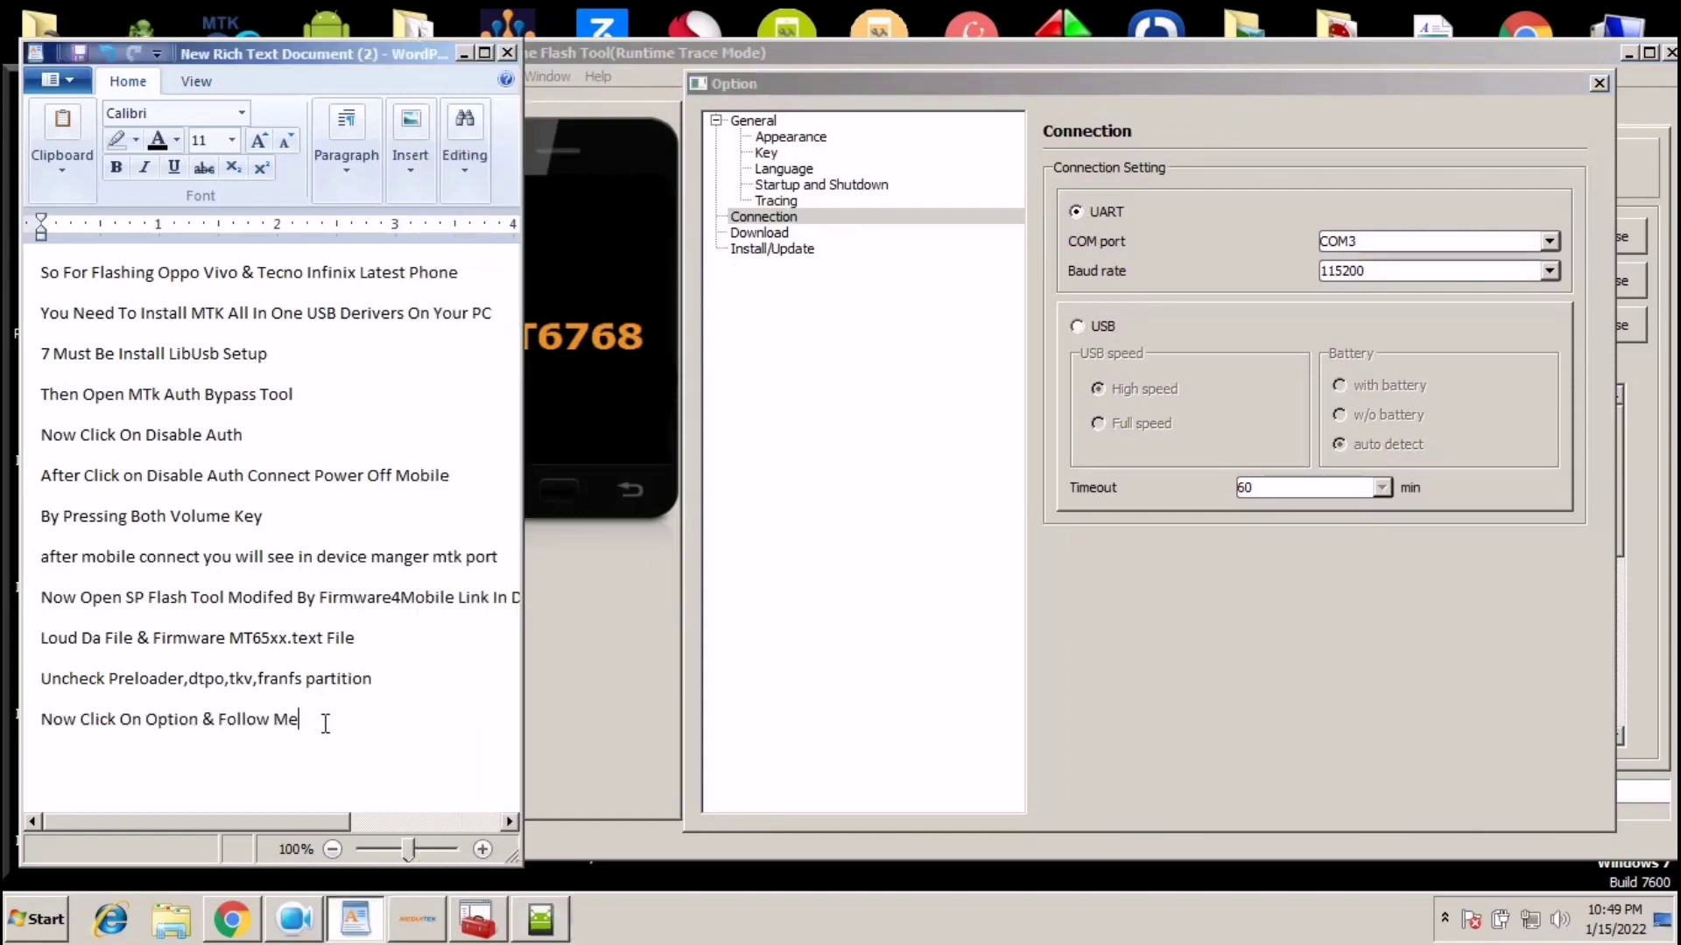
pyautogui.press('Return')
pyautogui.write('Sekect Your ')
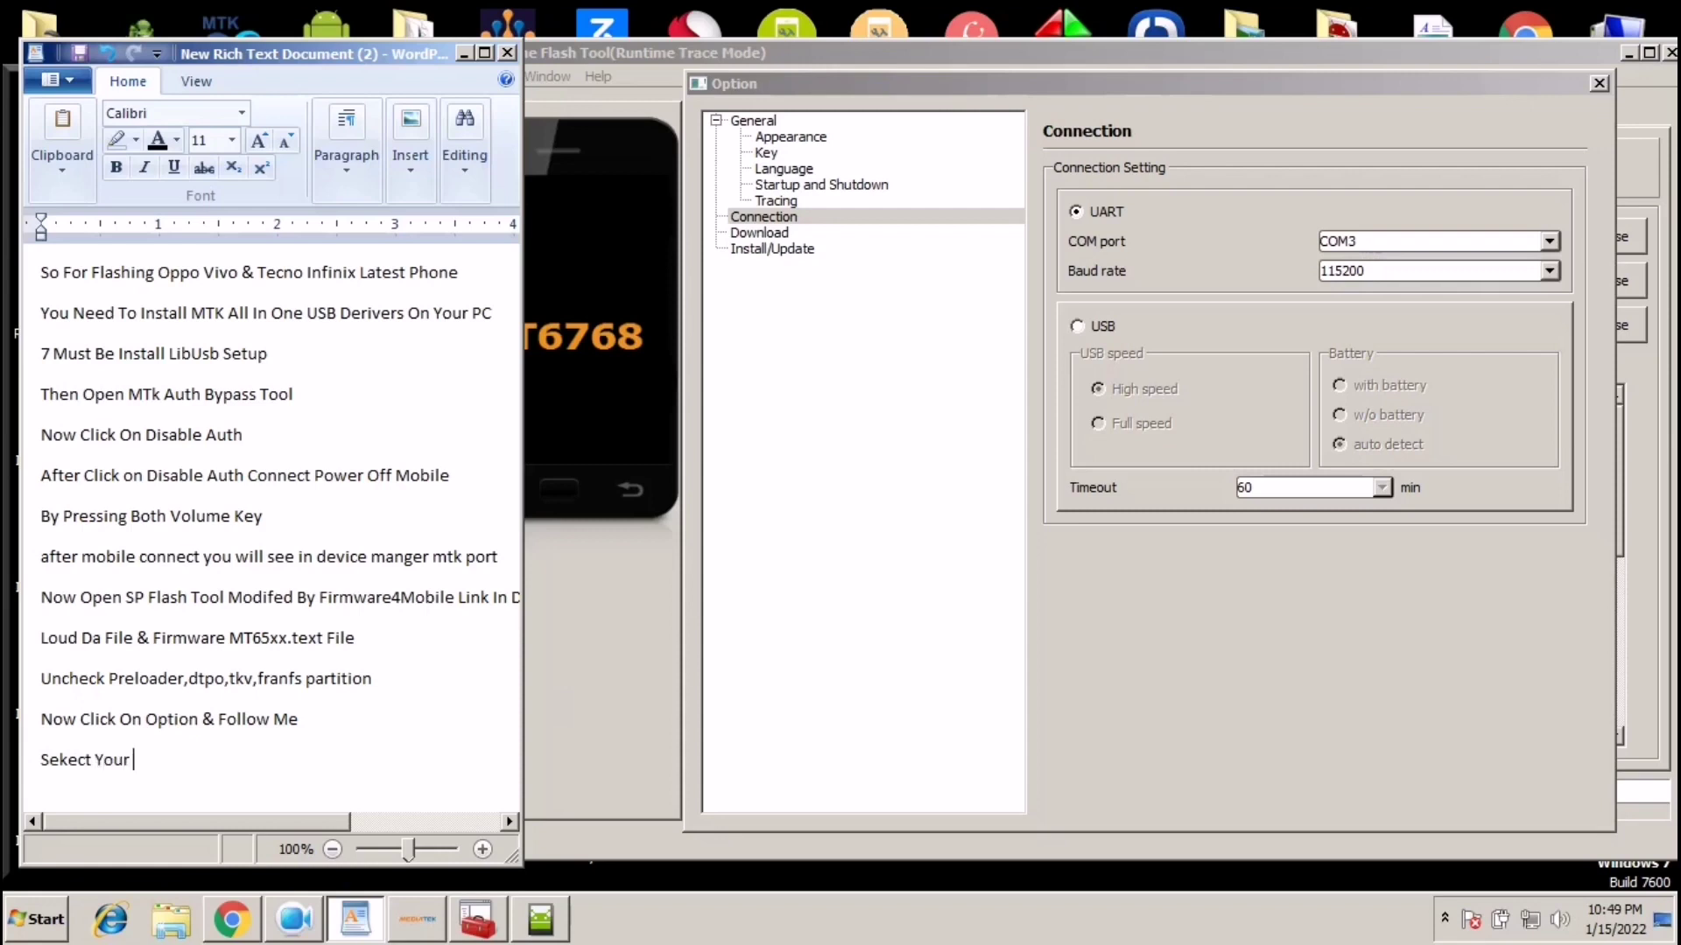
pyautogui.write('Mobile MTK Port')
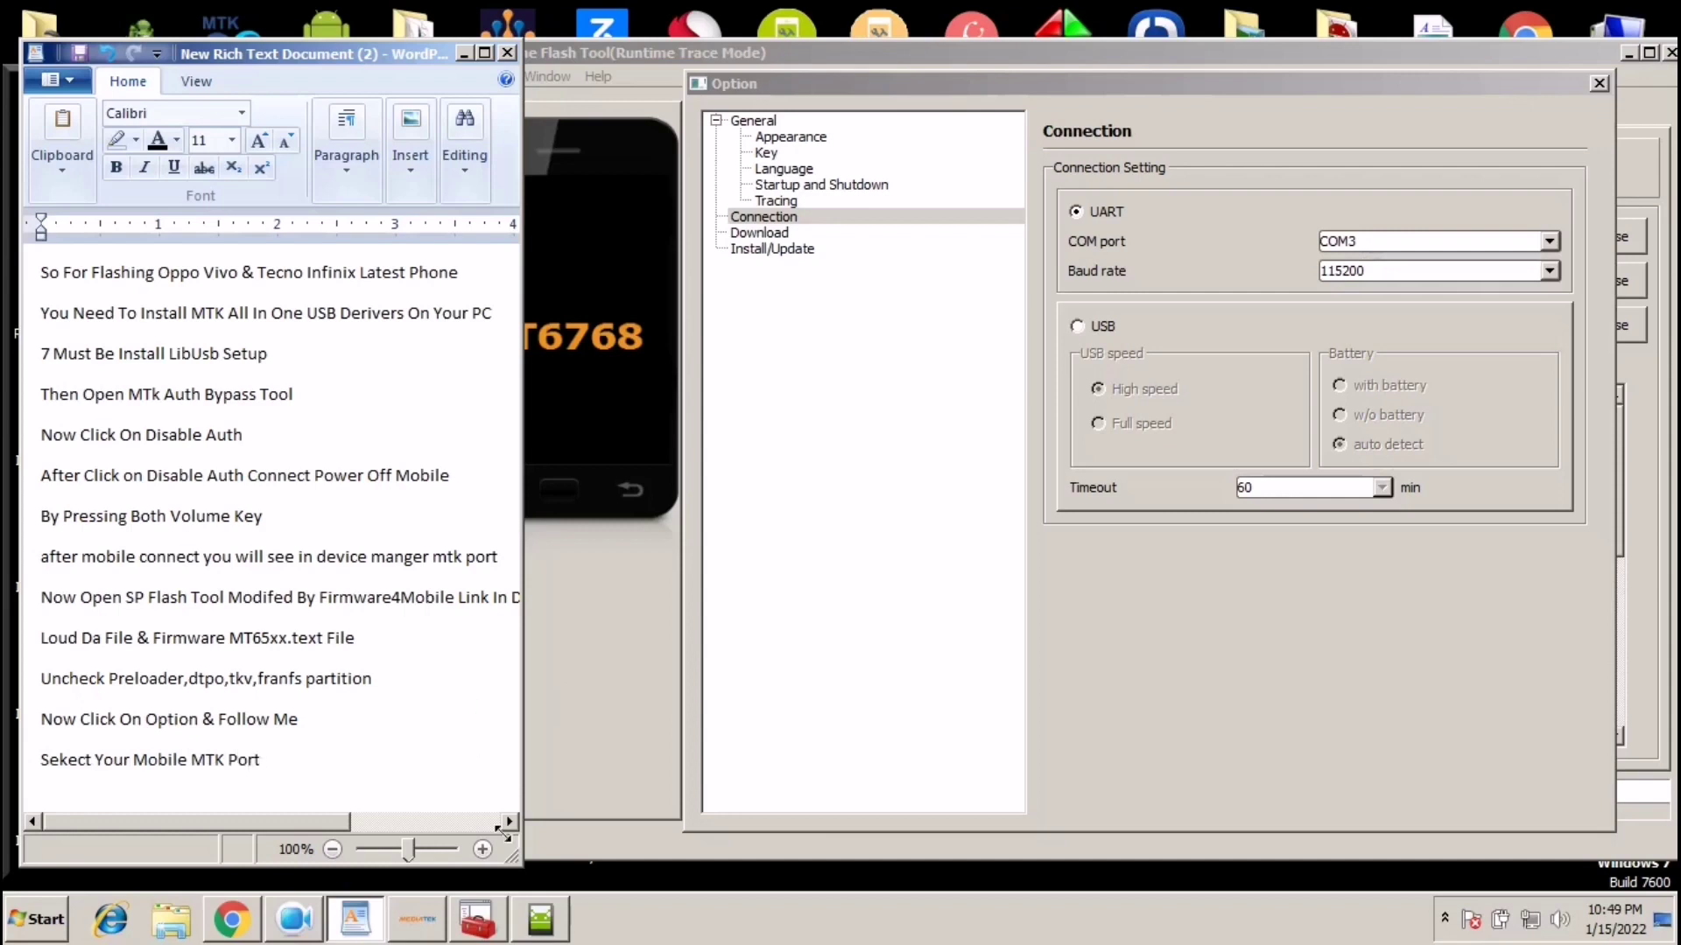
# Step: Check the MediaTek USB port number in Device Manager and select COM3 as the UART COM port
pyautogui.click(478, 919)
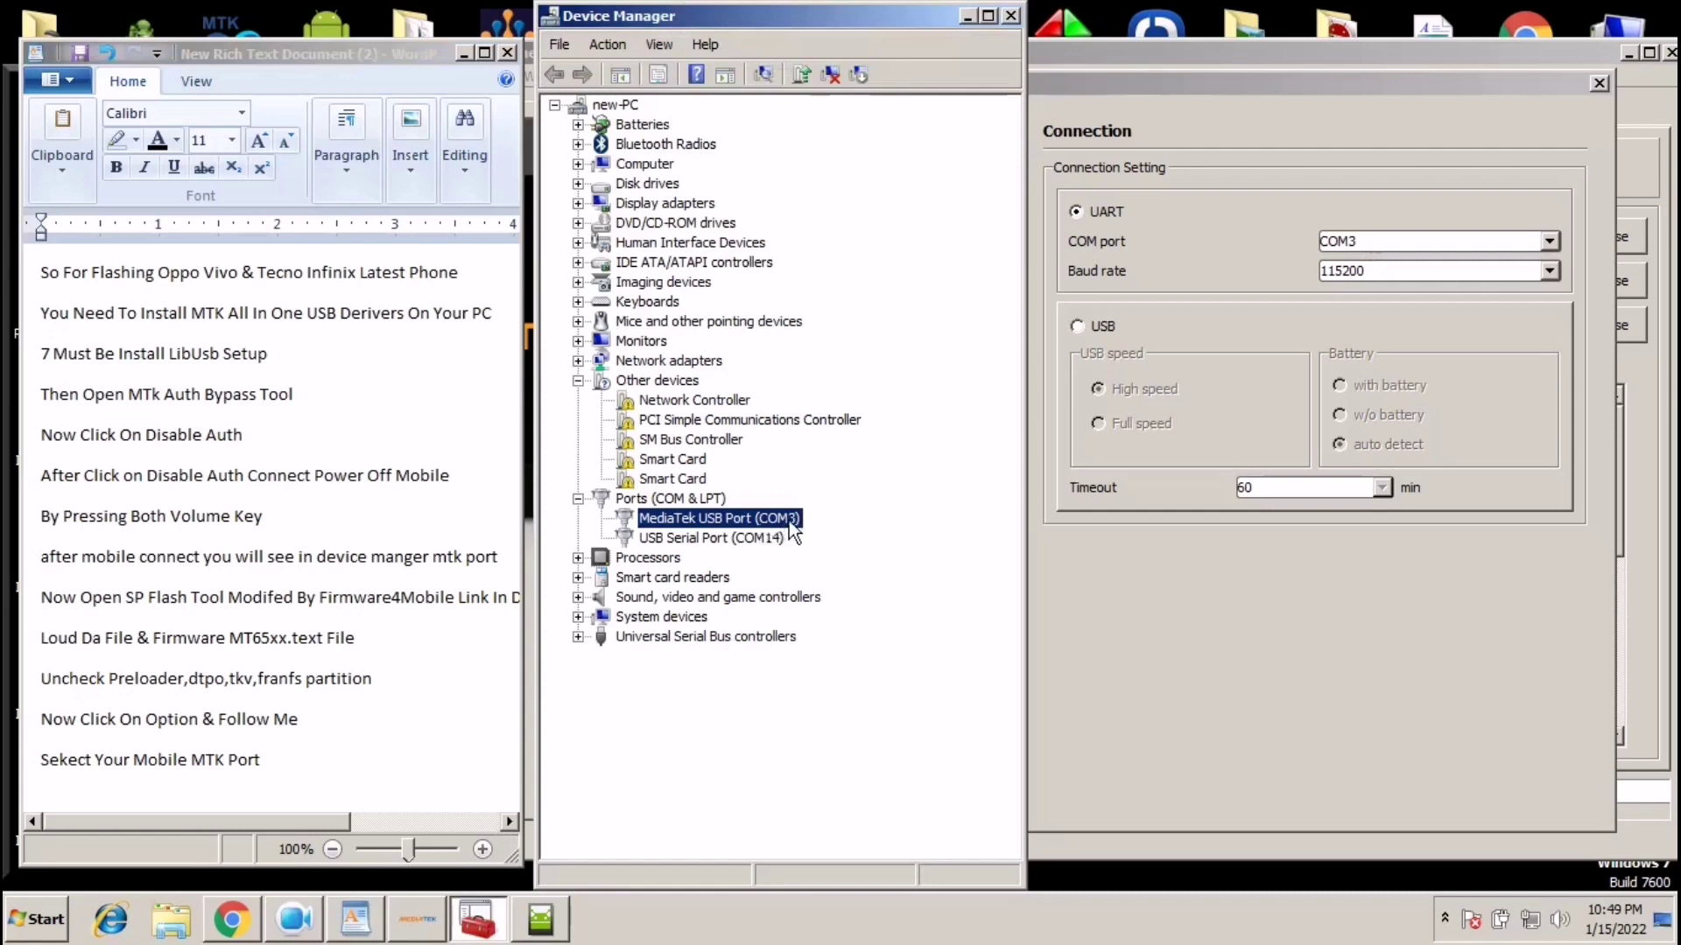
pyautogui.click(1294, 188)
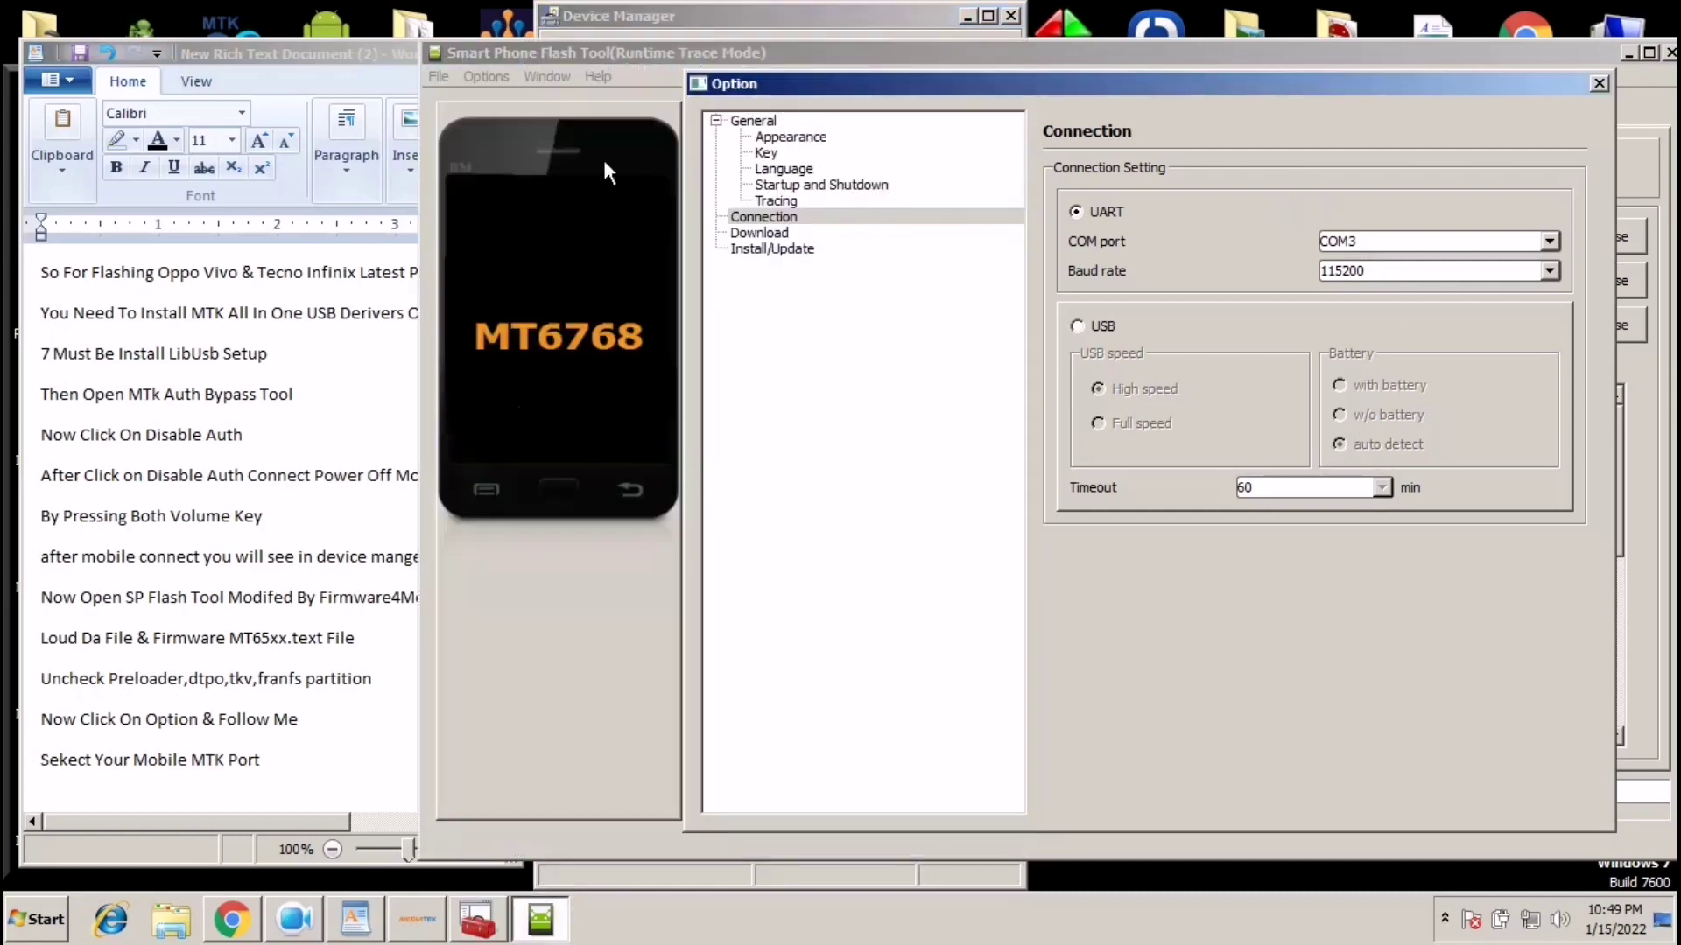
pyautogui.click(1425, 236)
pyautogui.click(1398, 258)
# Step: Add the line "Select BuadRate High" at the end of the notes
pyautogui.click(328, 740)
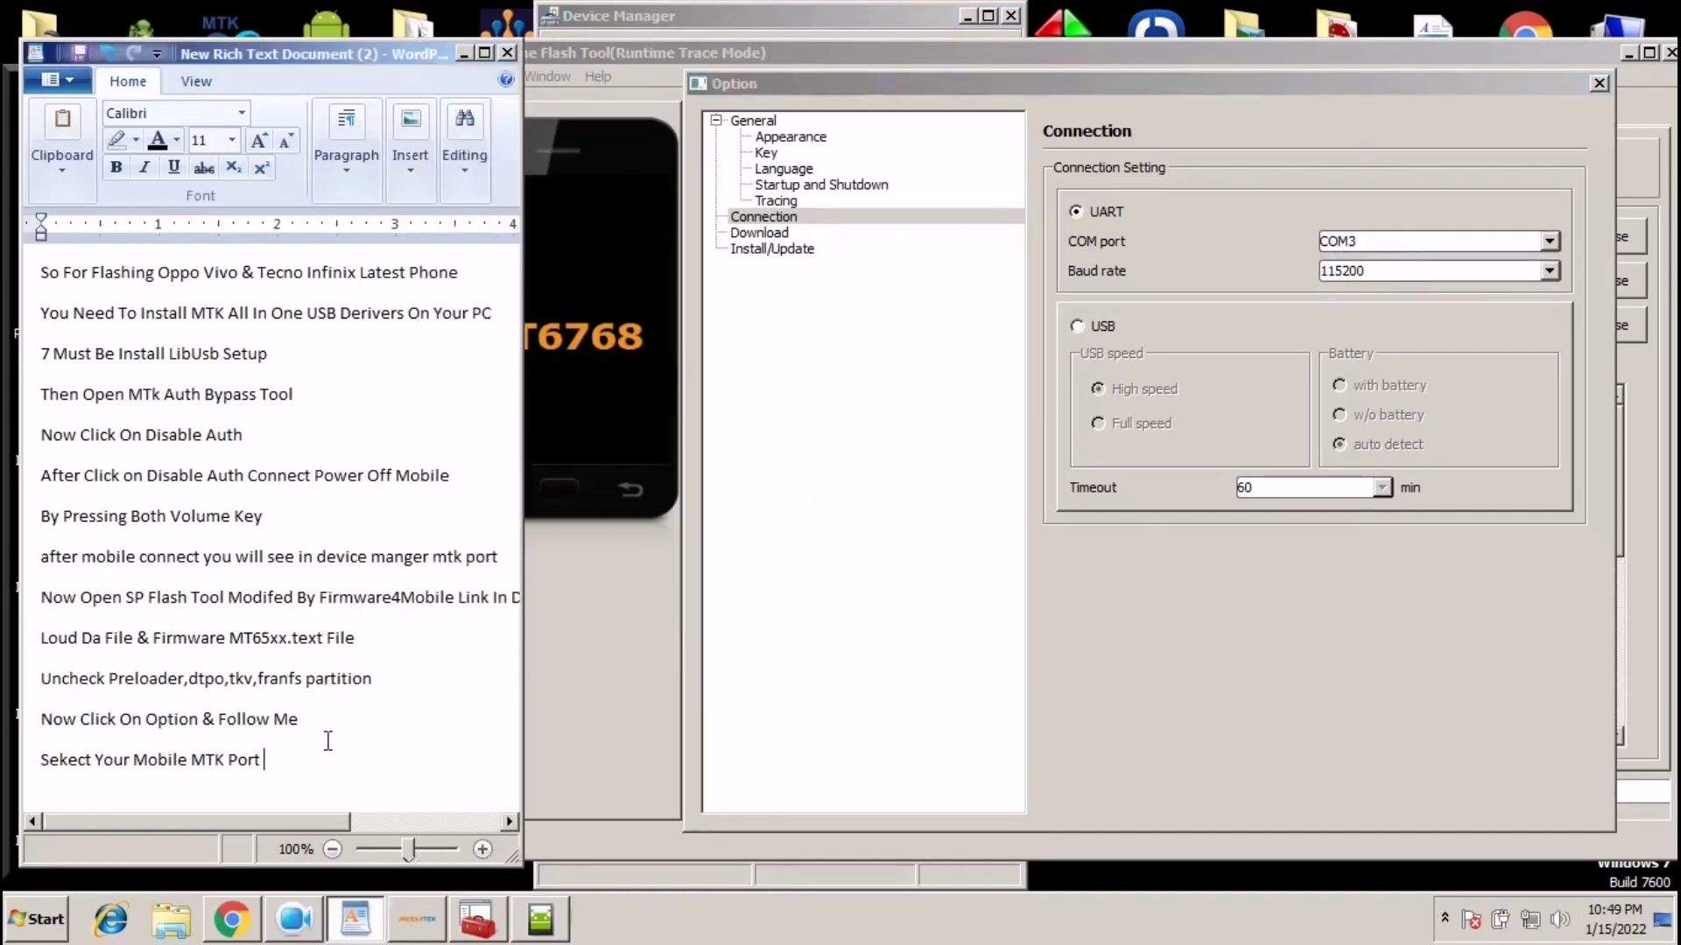
pyautogui.press('Return')
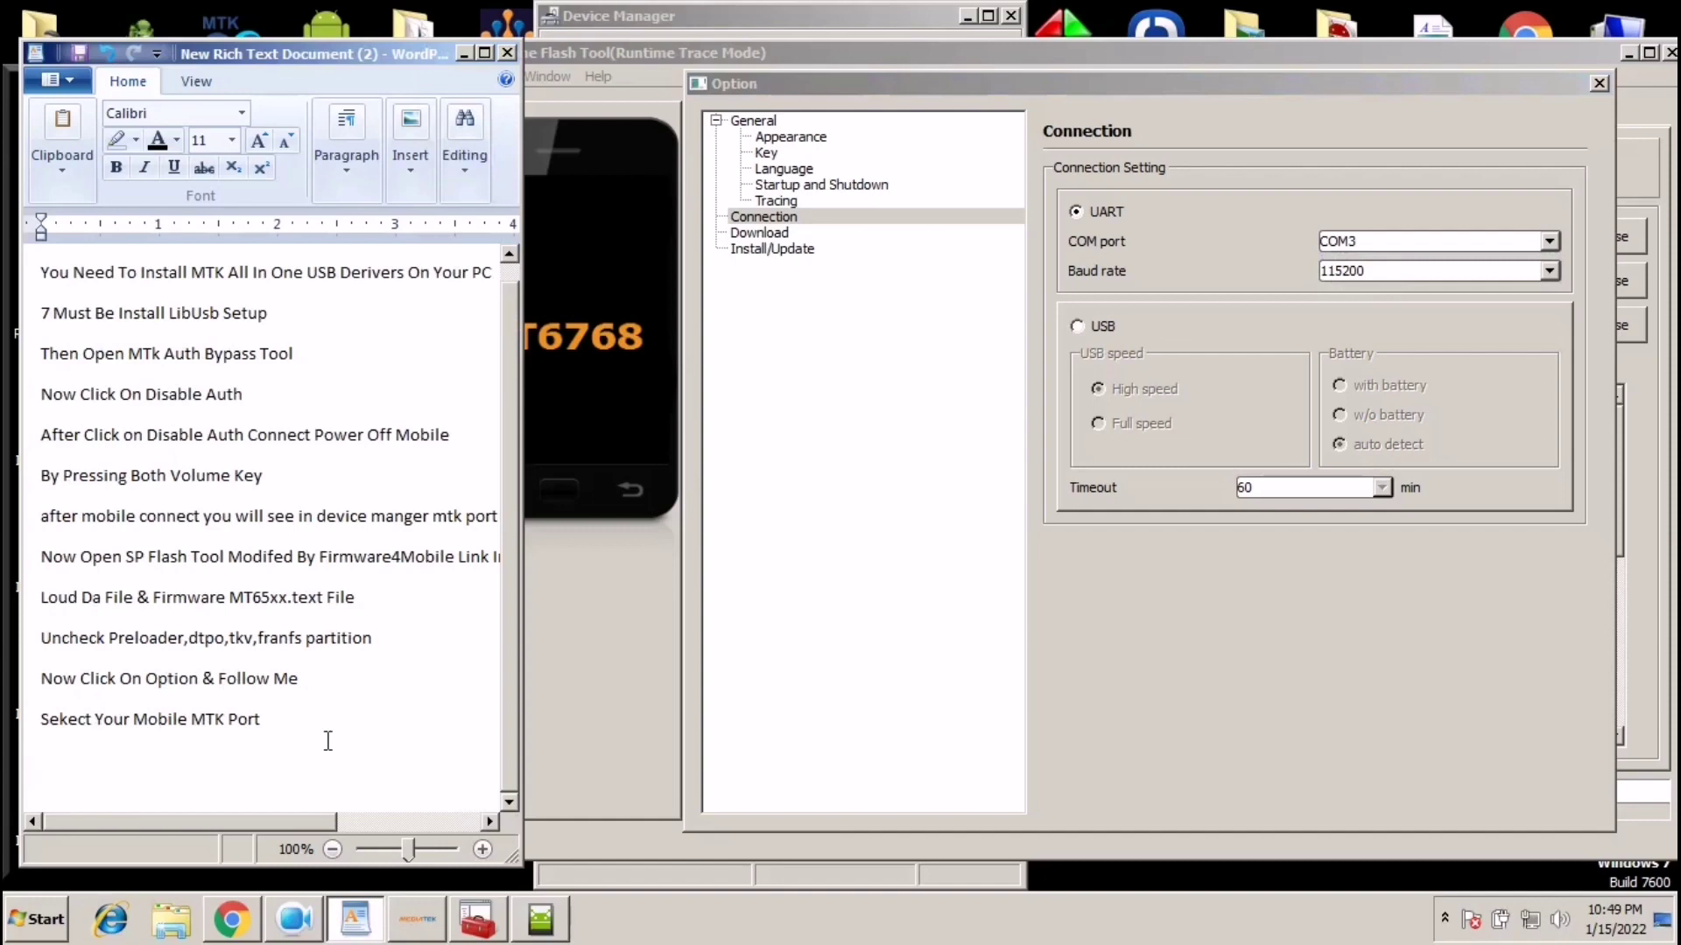
pyautogui.write('Select BuadRate High')
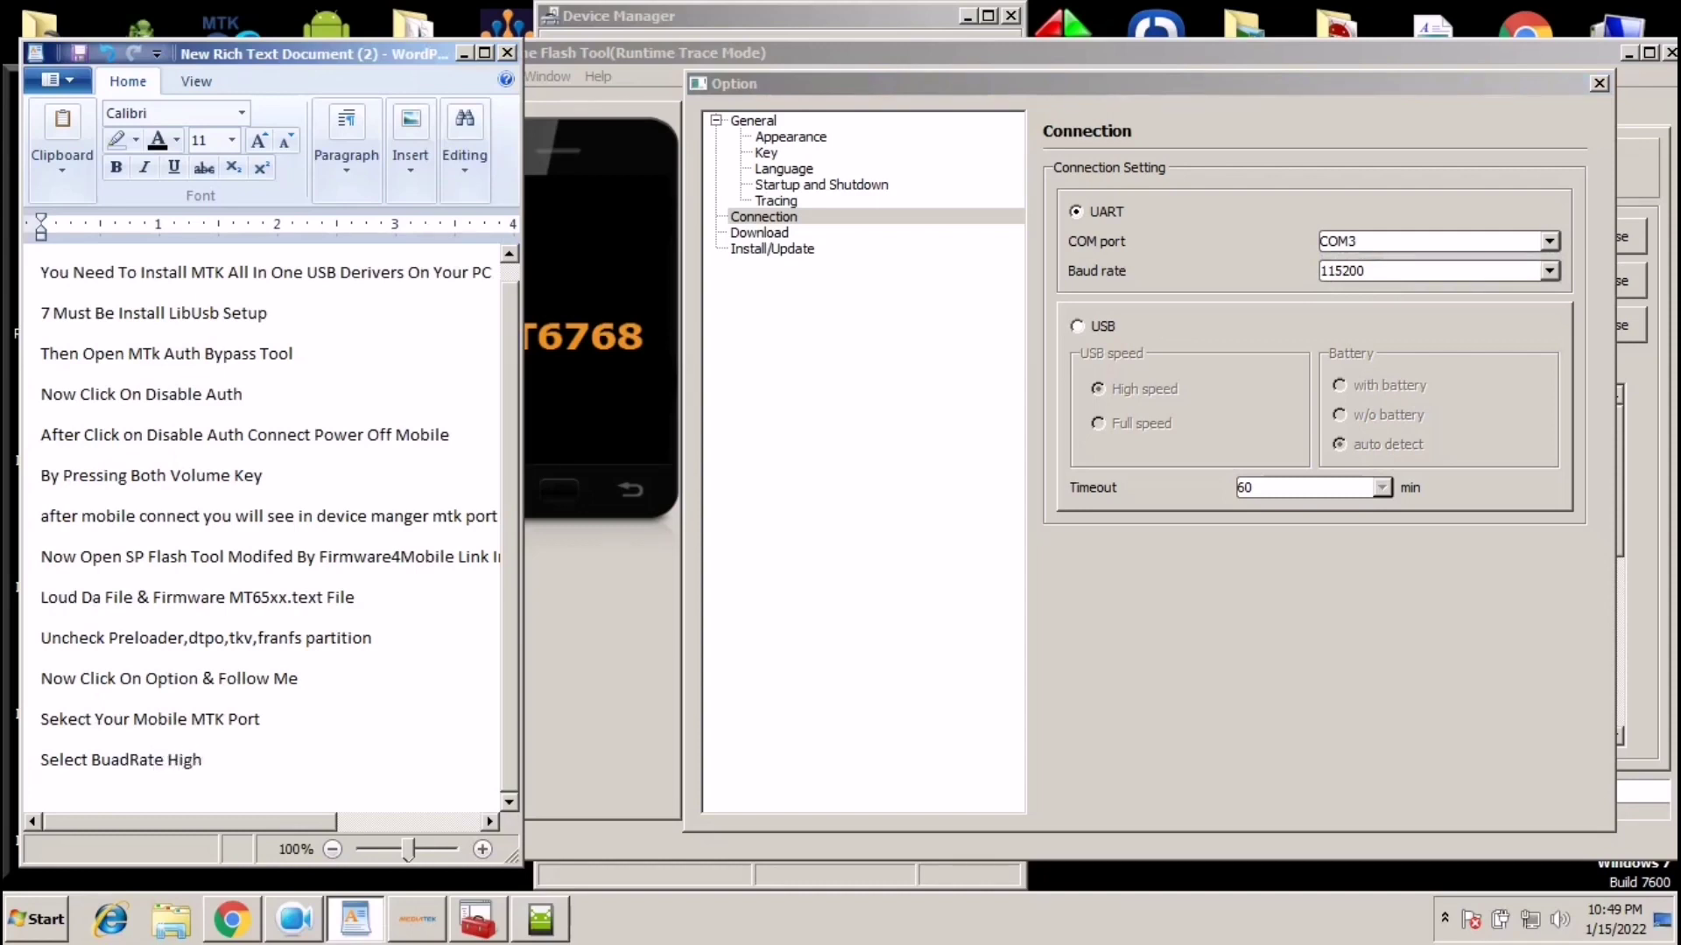
# Step: Set the UART baud rate to 921600 in the flash tool's connection options and close the Option dialog
pyautogui.click(1401, 277)
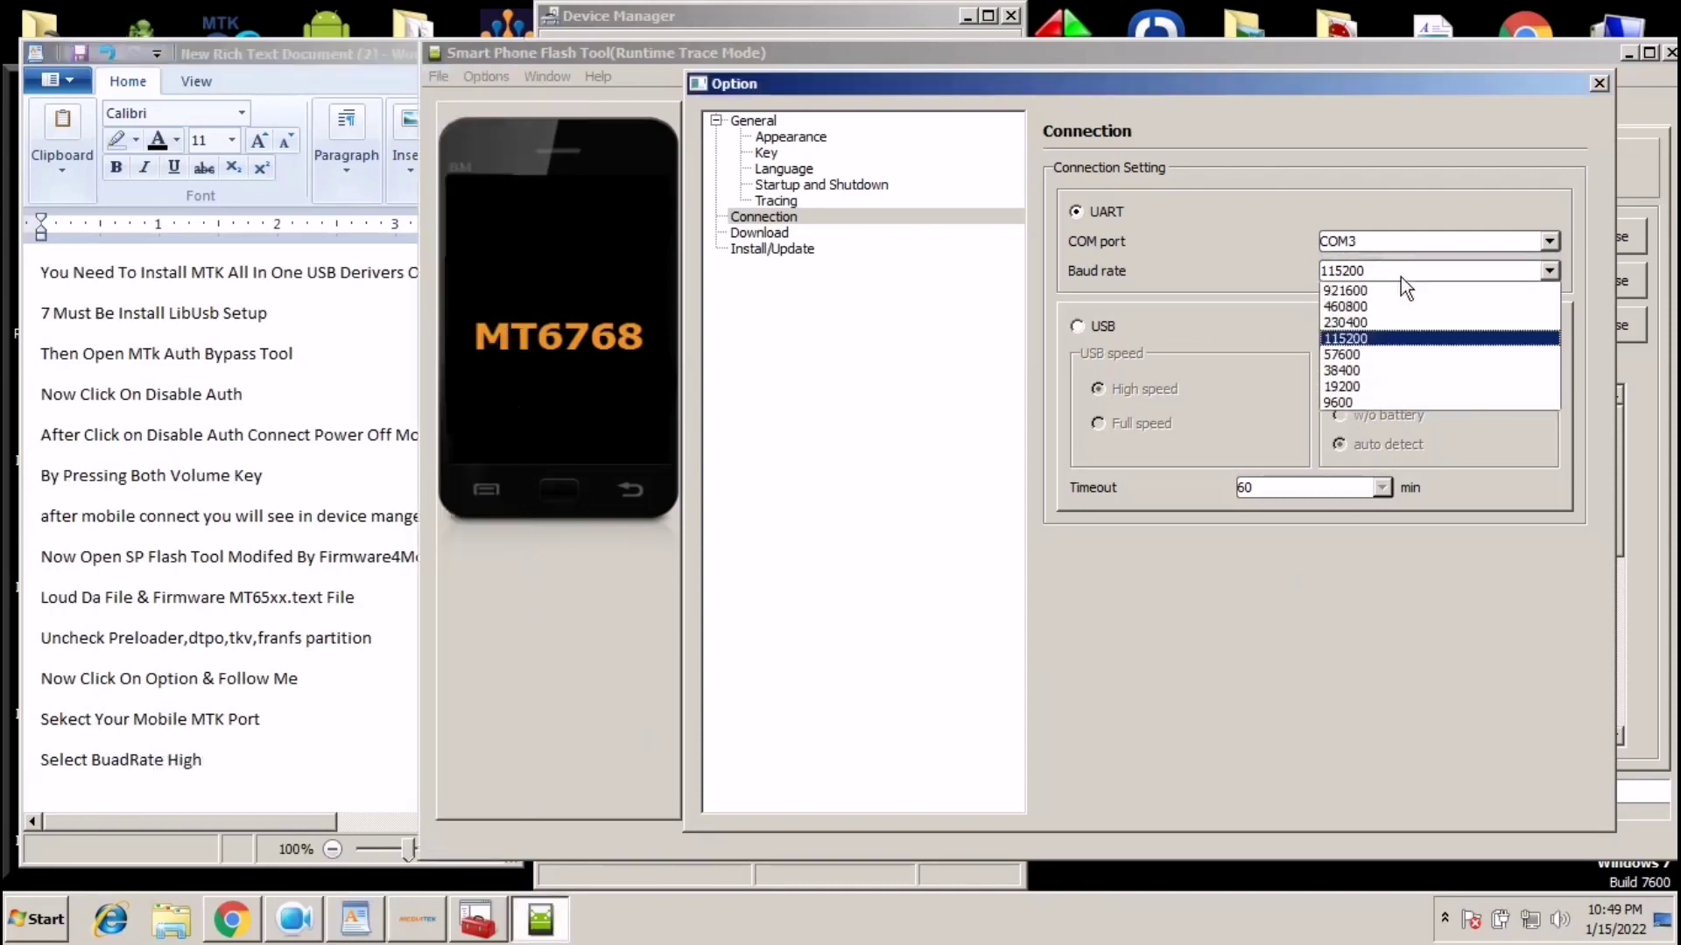
pyautogui.click(1399, 292)
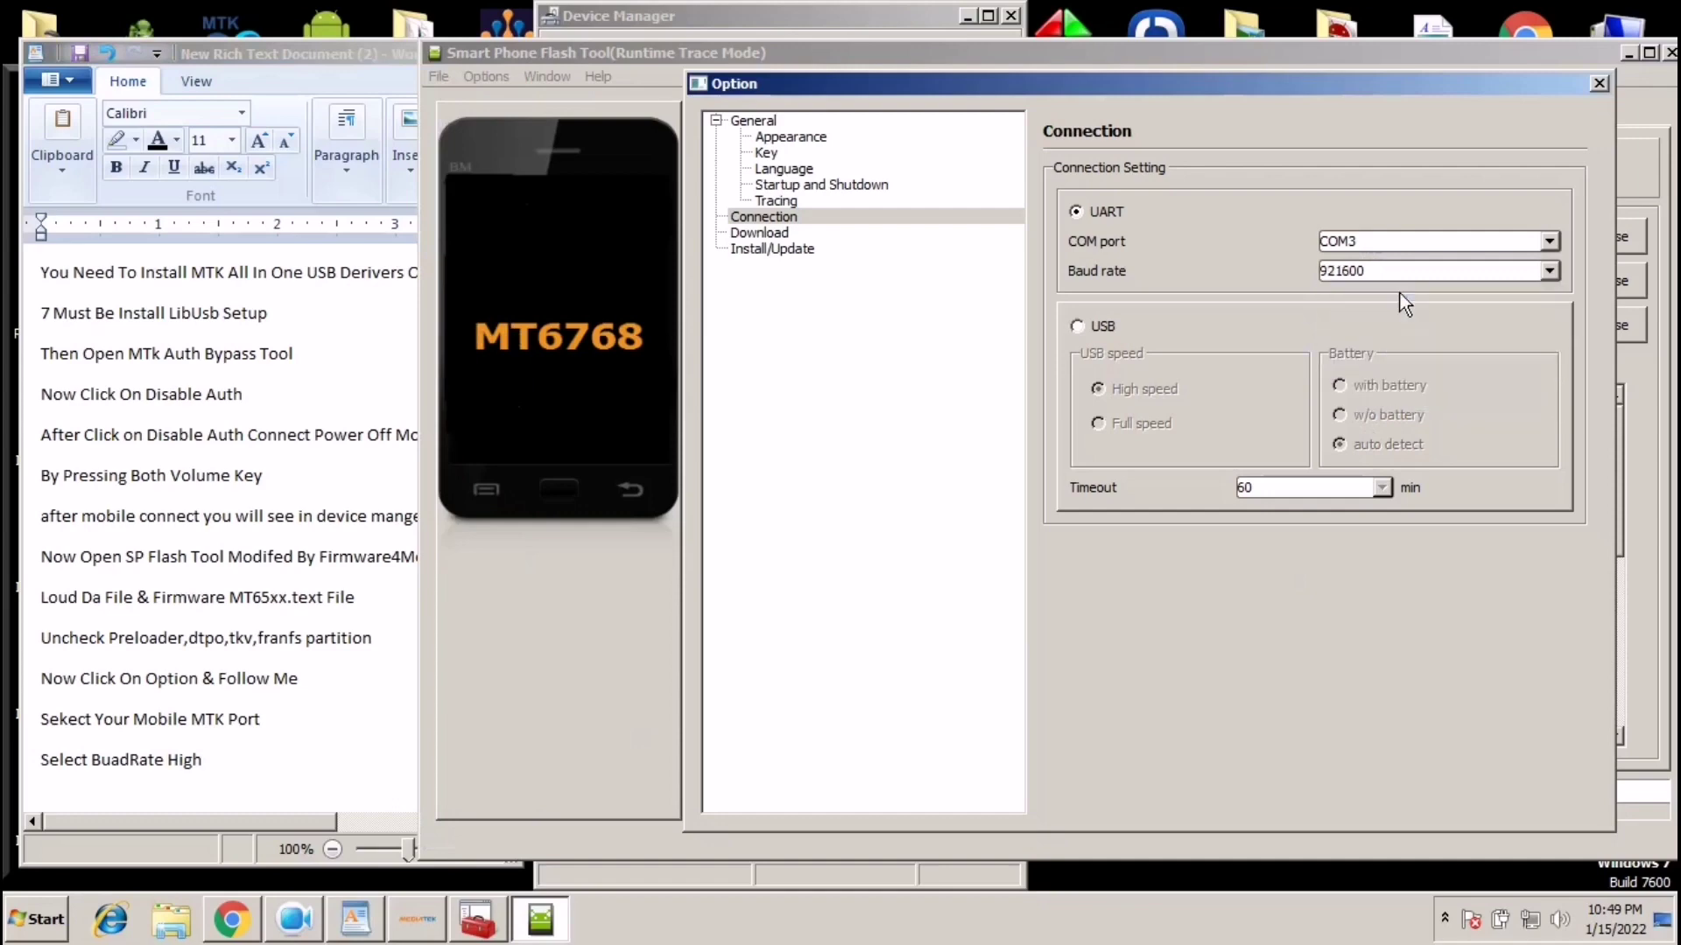
pyautogui.click(1598, 83)
# Step: Add the line "Now Click On Downlowd" below the baud rate note
pyautogui.click(305, 742)
pyautogui.press('Return')
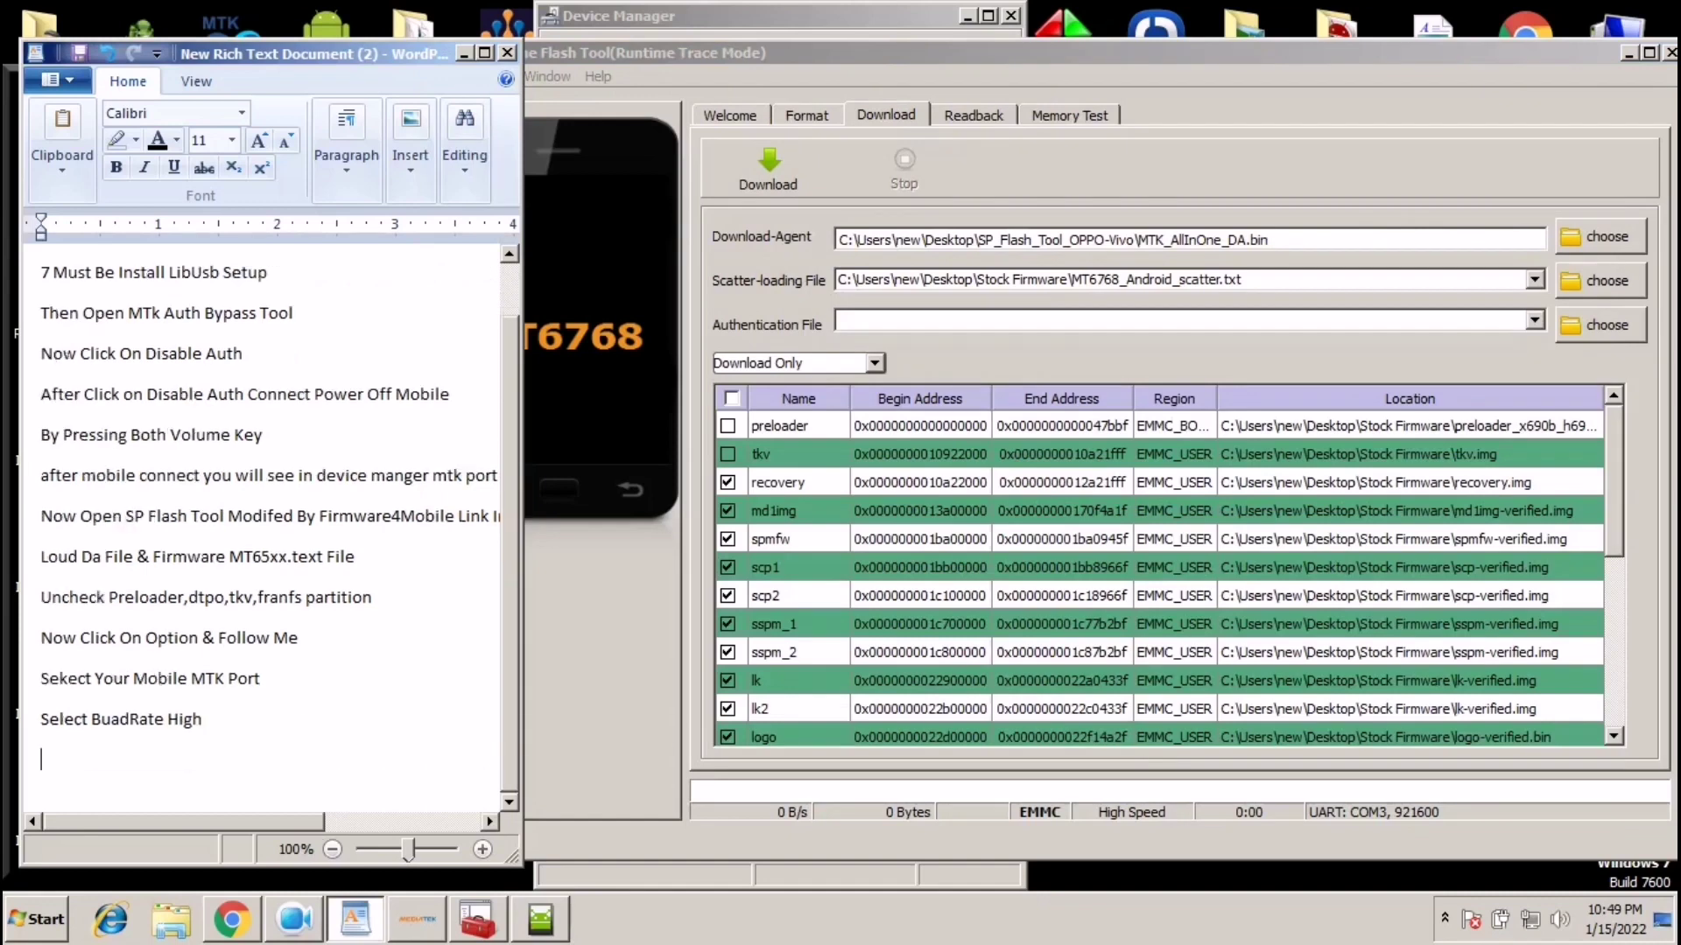
pyautogui.write('Now Click On Downlowd')
# Step: Add the line "Flashing Start" at the end of the notes and highlight the last two lines
pyautogui.press('Return')
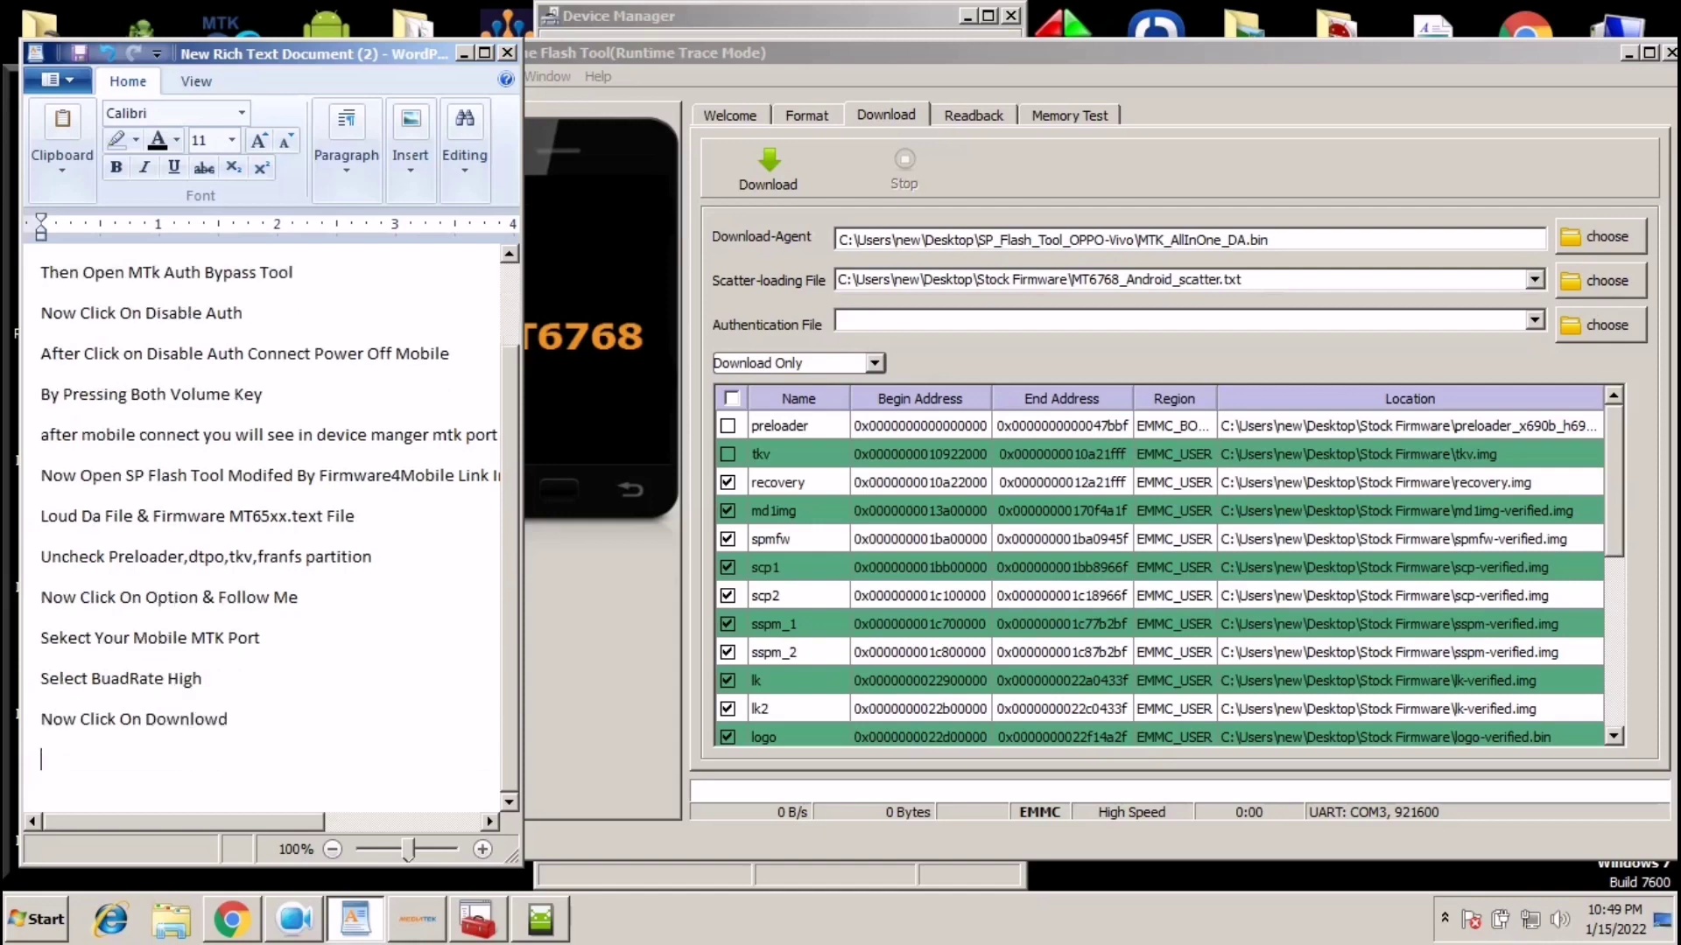
pyautogui.write('Flashing Start')
pyautogui.moveTo(147, 770); pyautogui.dragTo(22, 723)
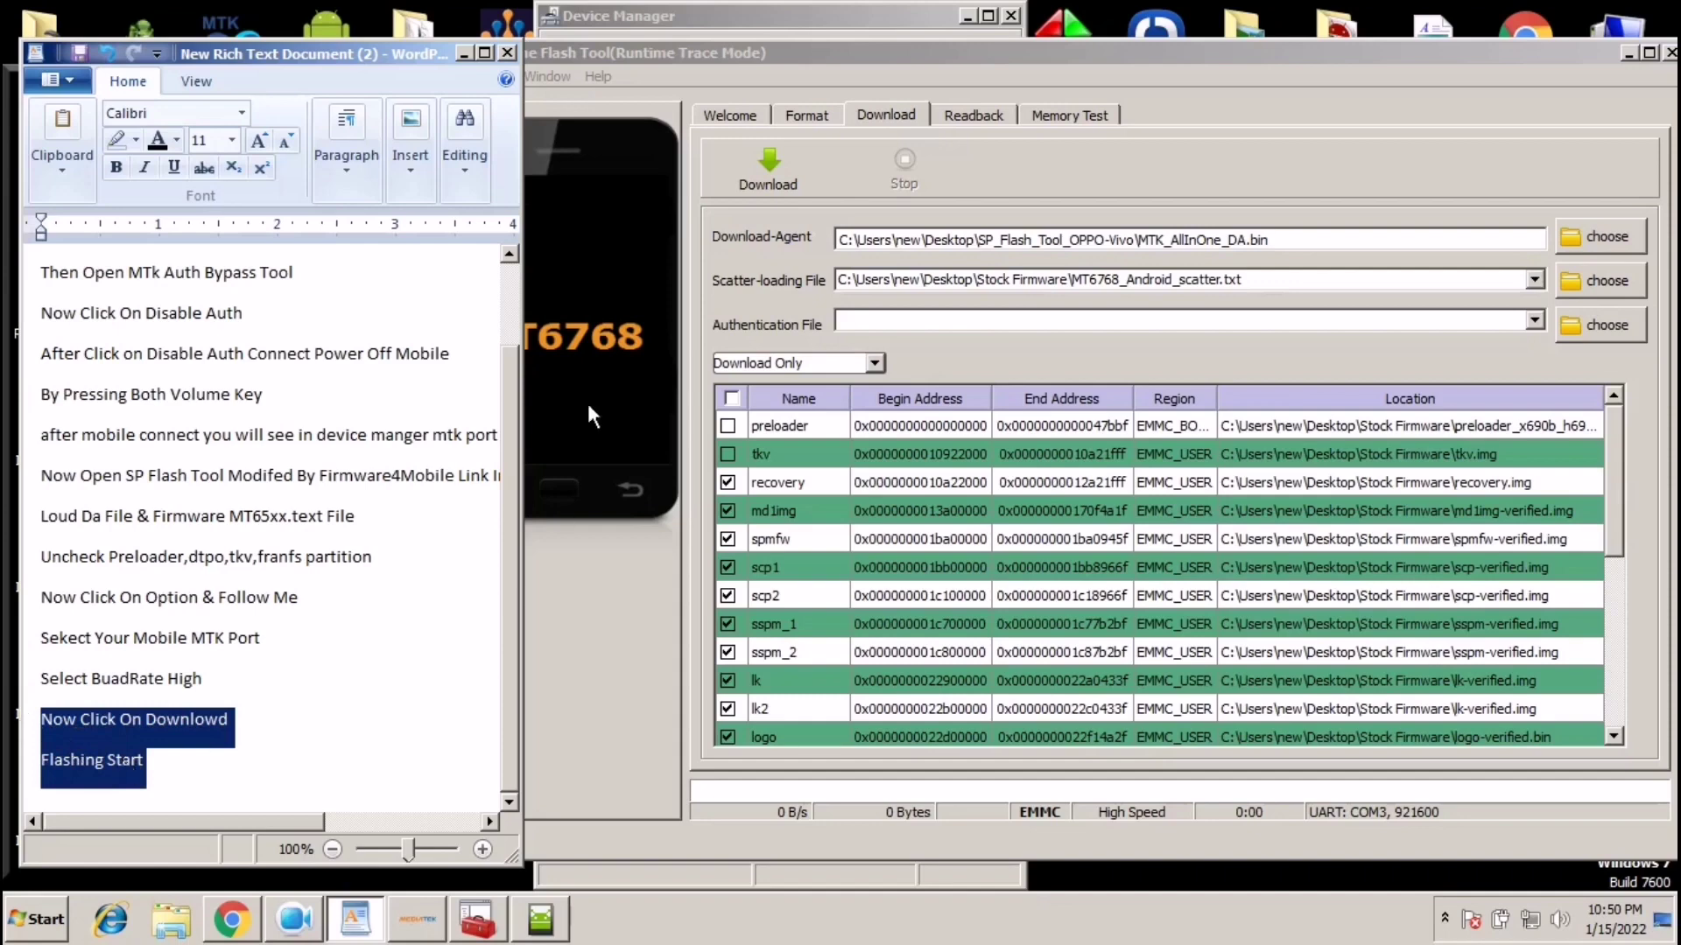
# Step: Switch to Smart Phone Flash Tool and start downloading the loaded firmware to the phone
pyautogui.click(633, 56)
pyautogui.click(736, 170)
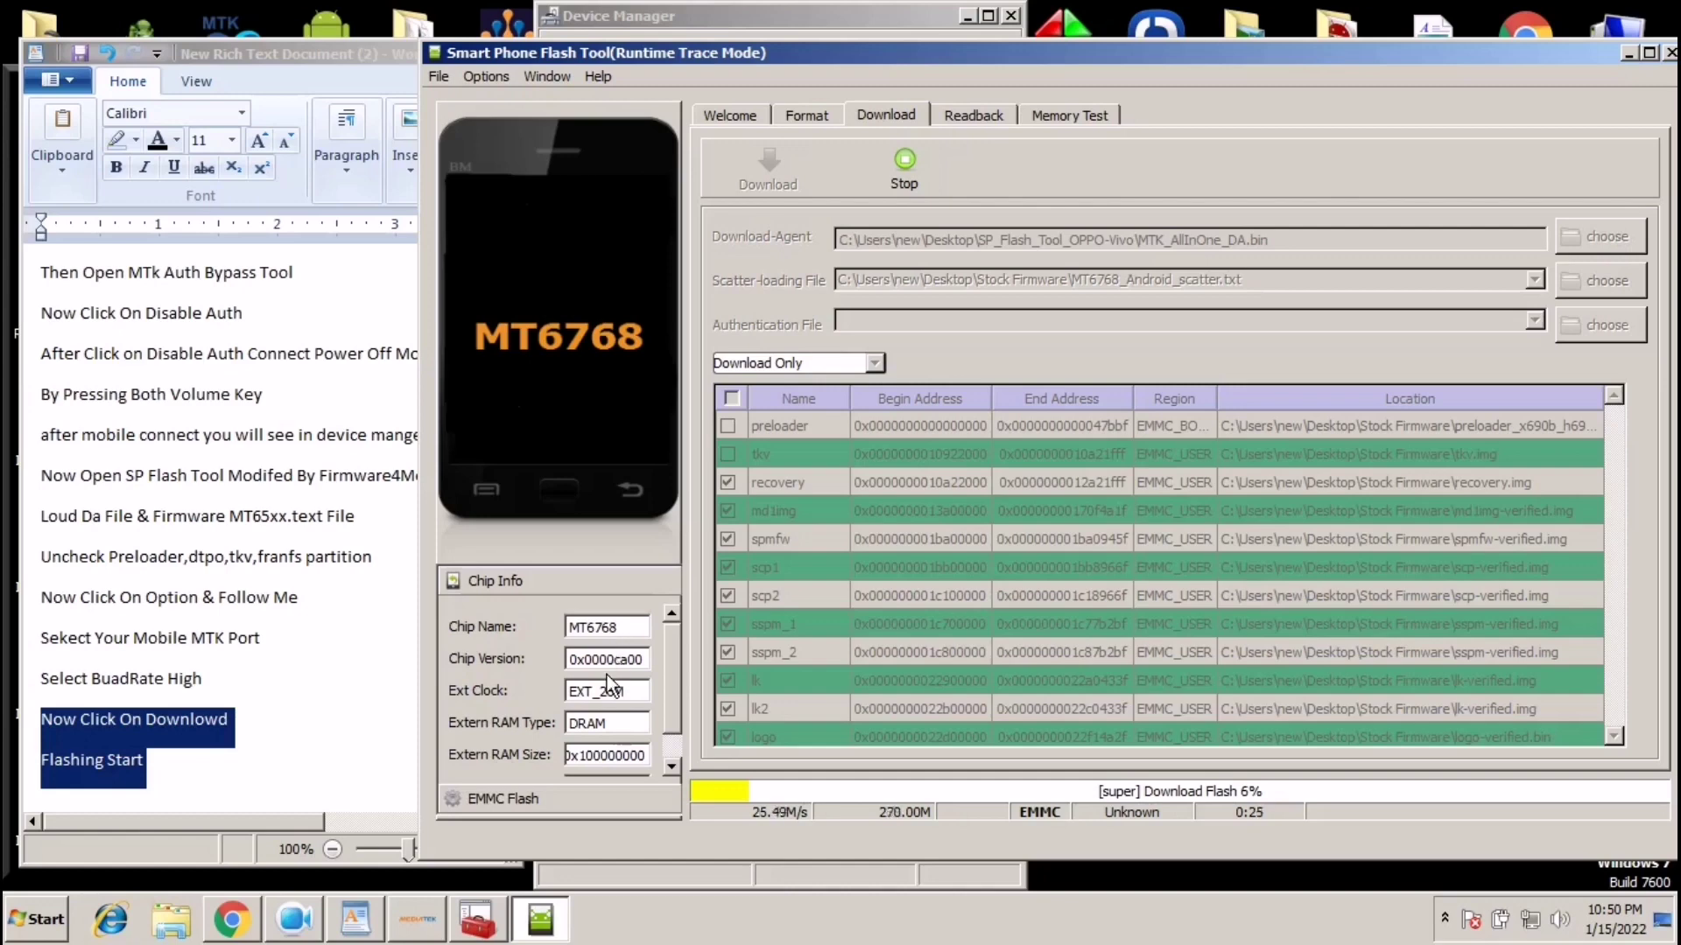
# Step: Return to the notes in WordPad and add the closing line "Don,t Forgot To Subscribe & Like"
pyautogui.click(252, 784)
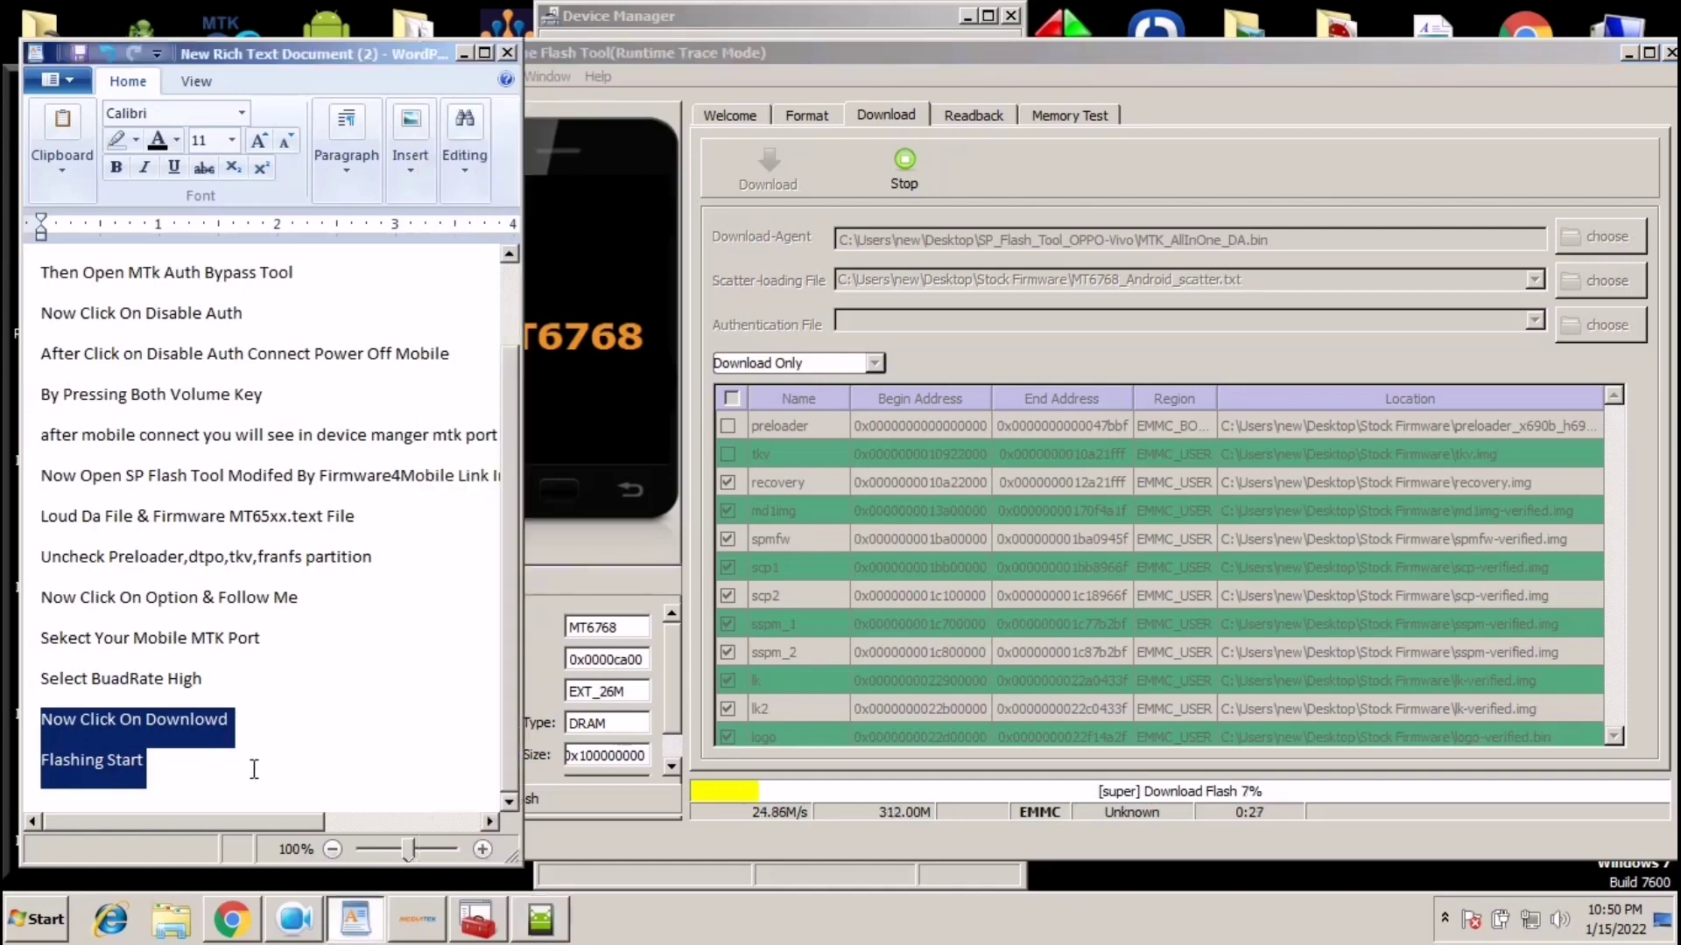
pyautogui.click(254, 769)
pyautogui.press('Return')
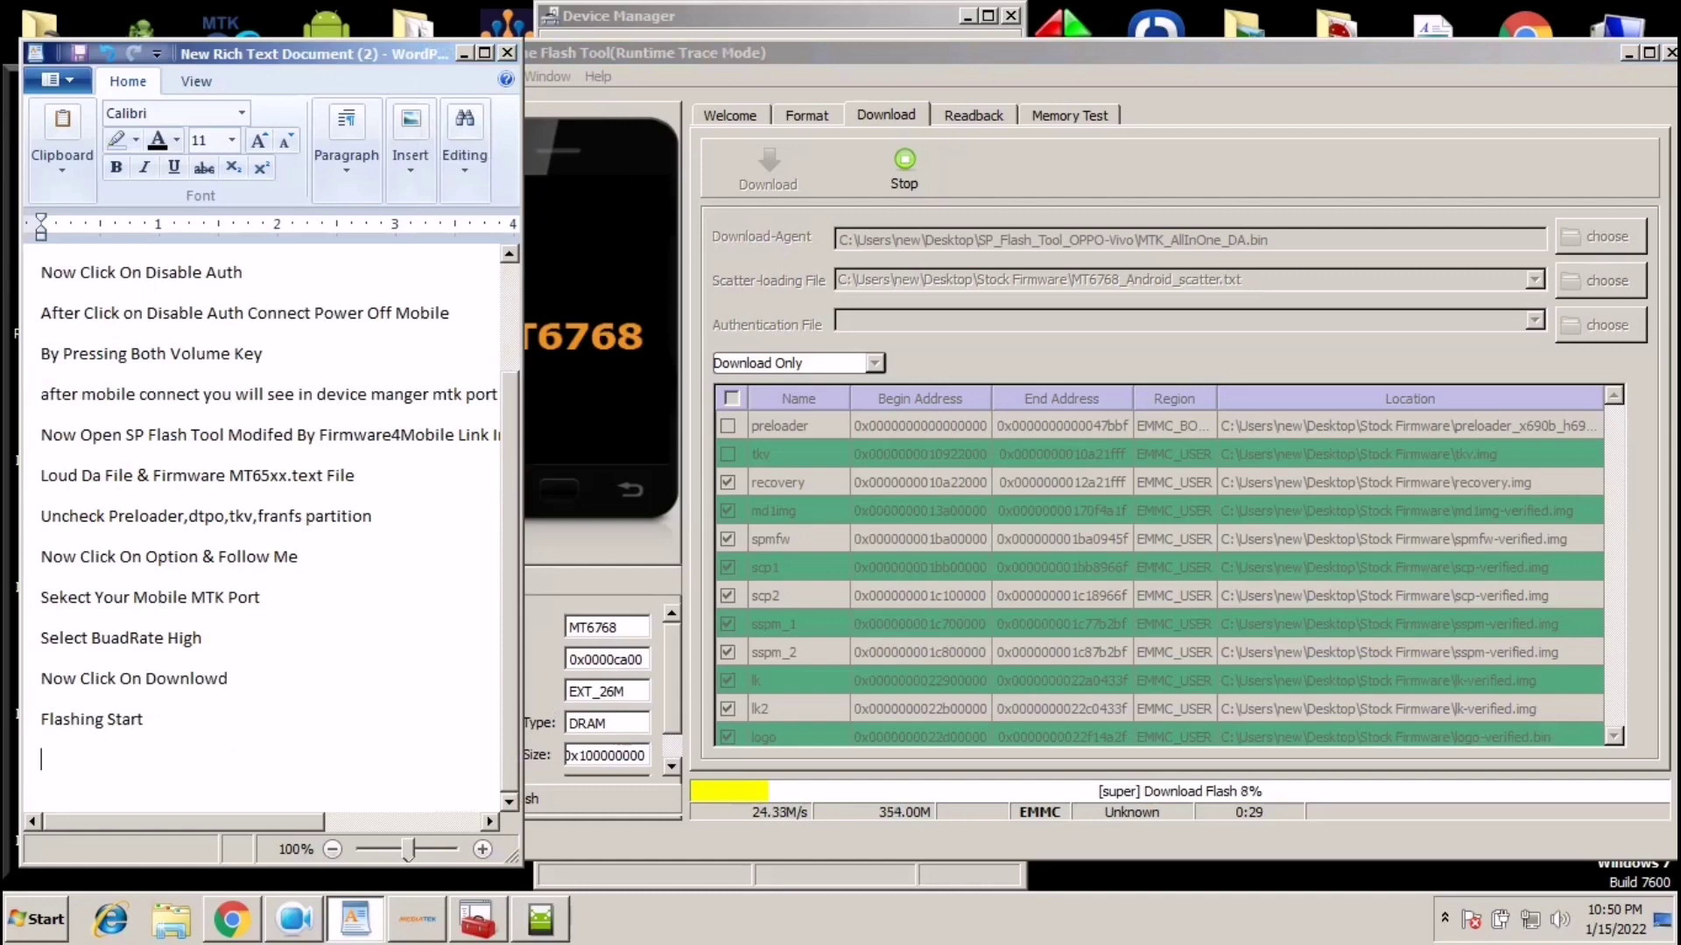
pyautogui.write('Don,t Forgot')
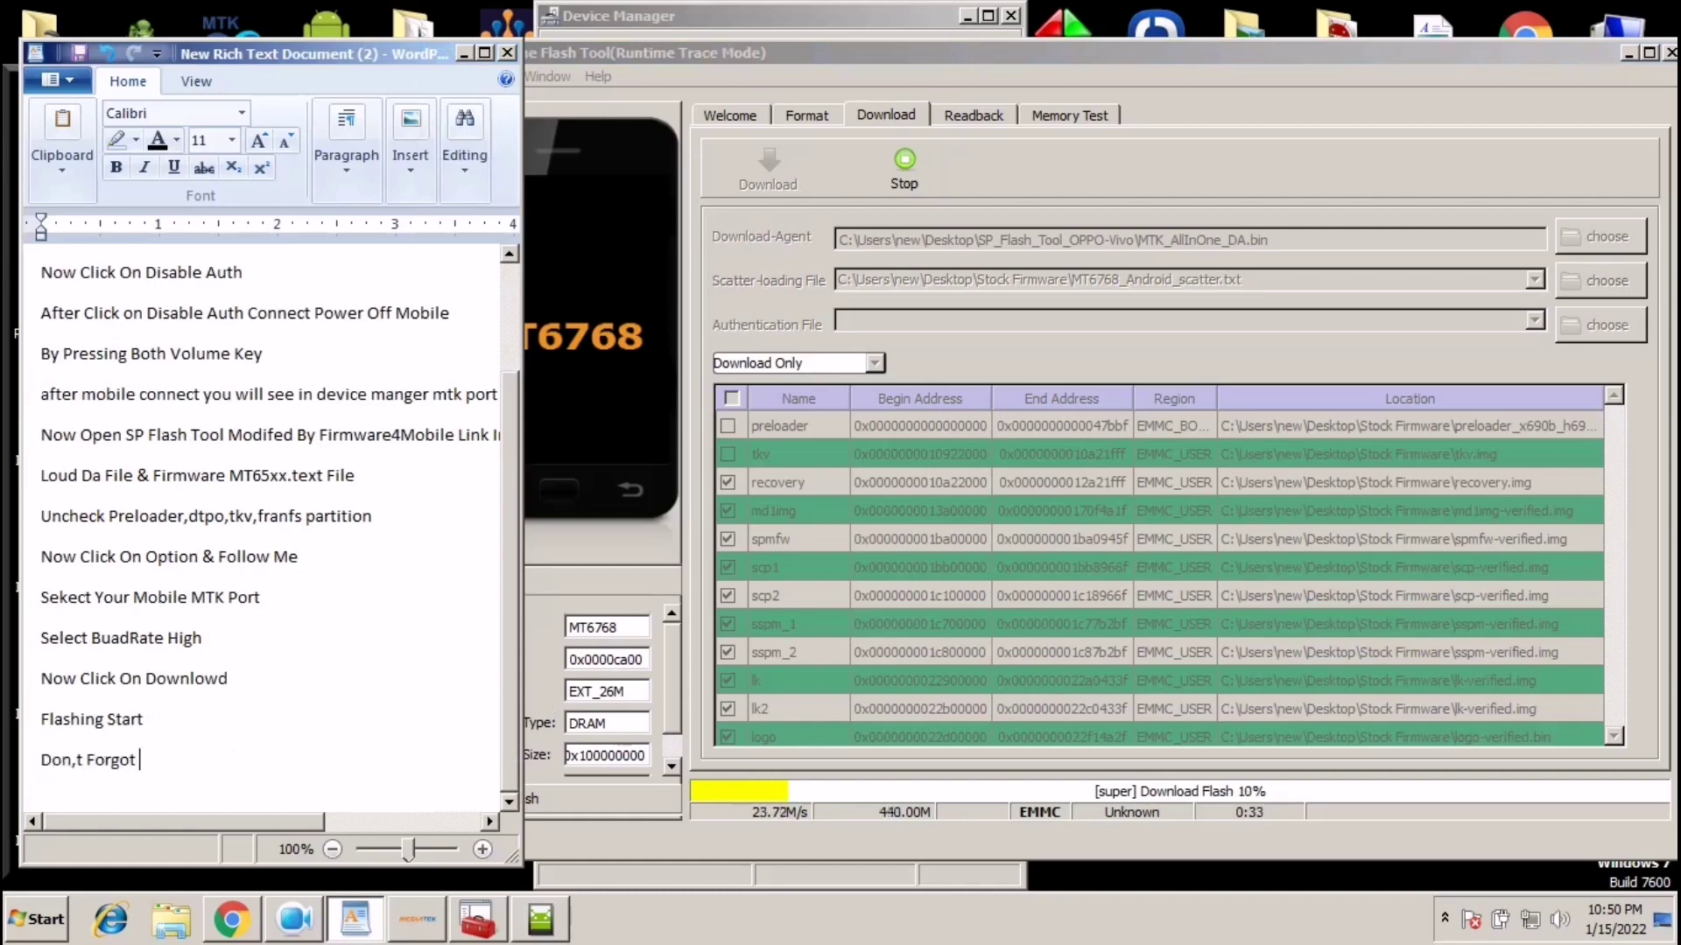
pyautogui.write(' To Subscribe ')
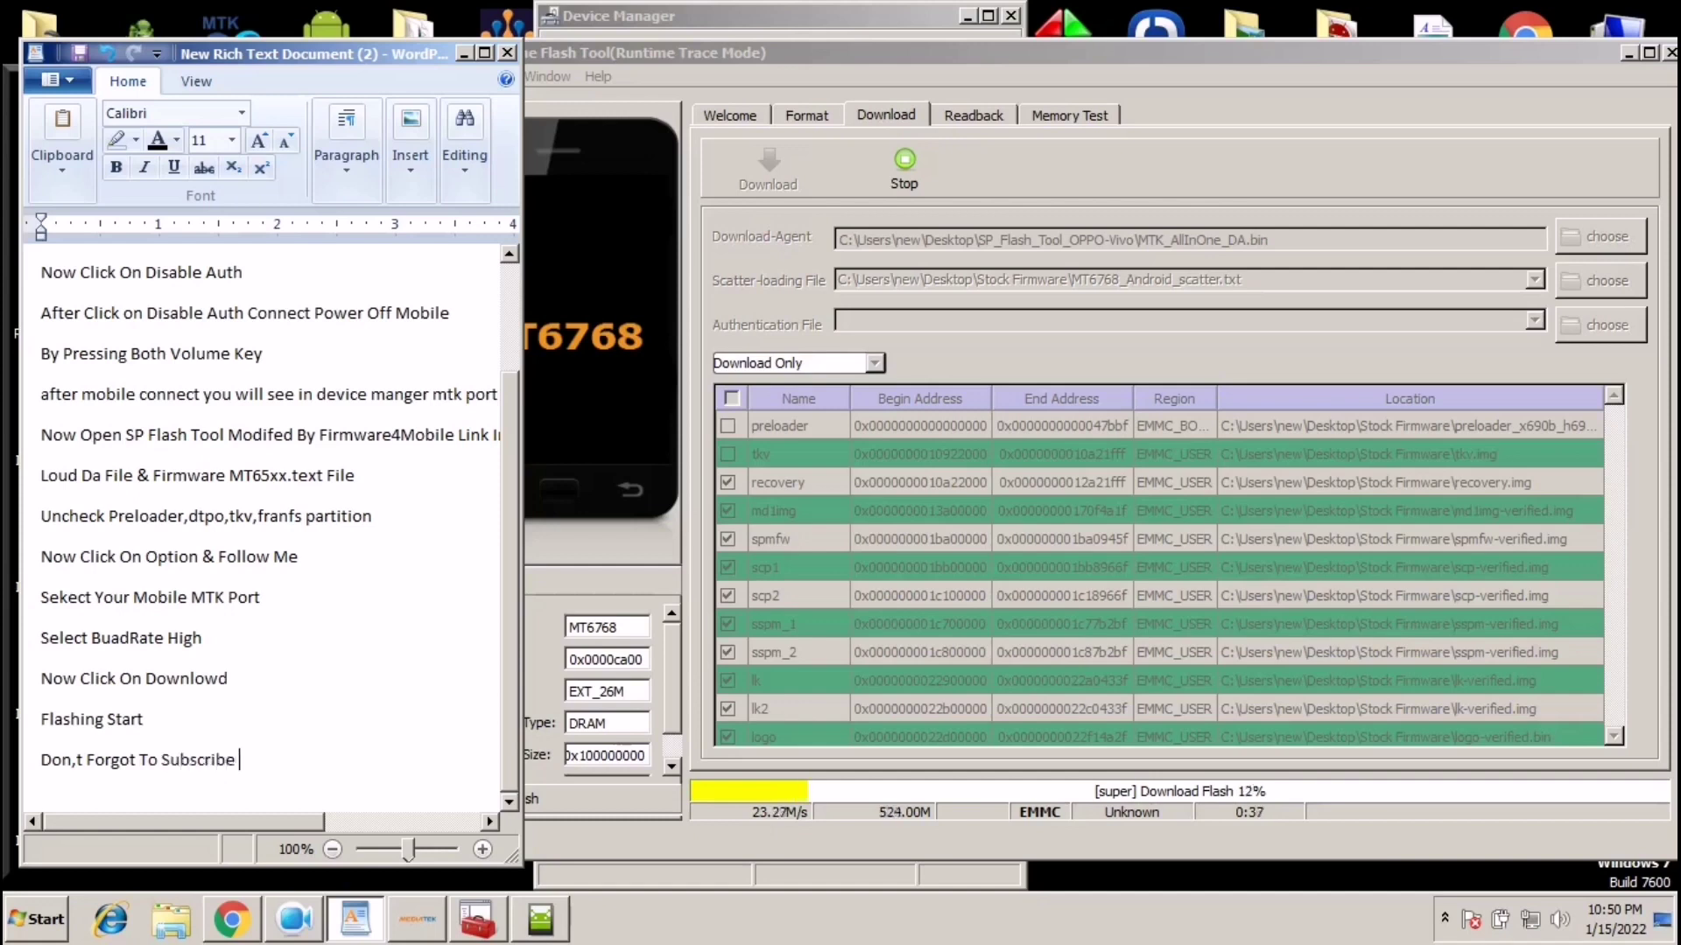
pyautogui.write('& Like Me')
pyautogui.press('BackSpace')
pyautogui.press('BackSpace')
pyautogui.press('BackSpace')
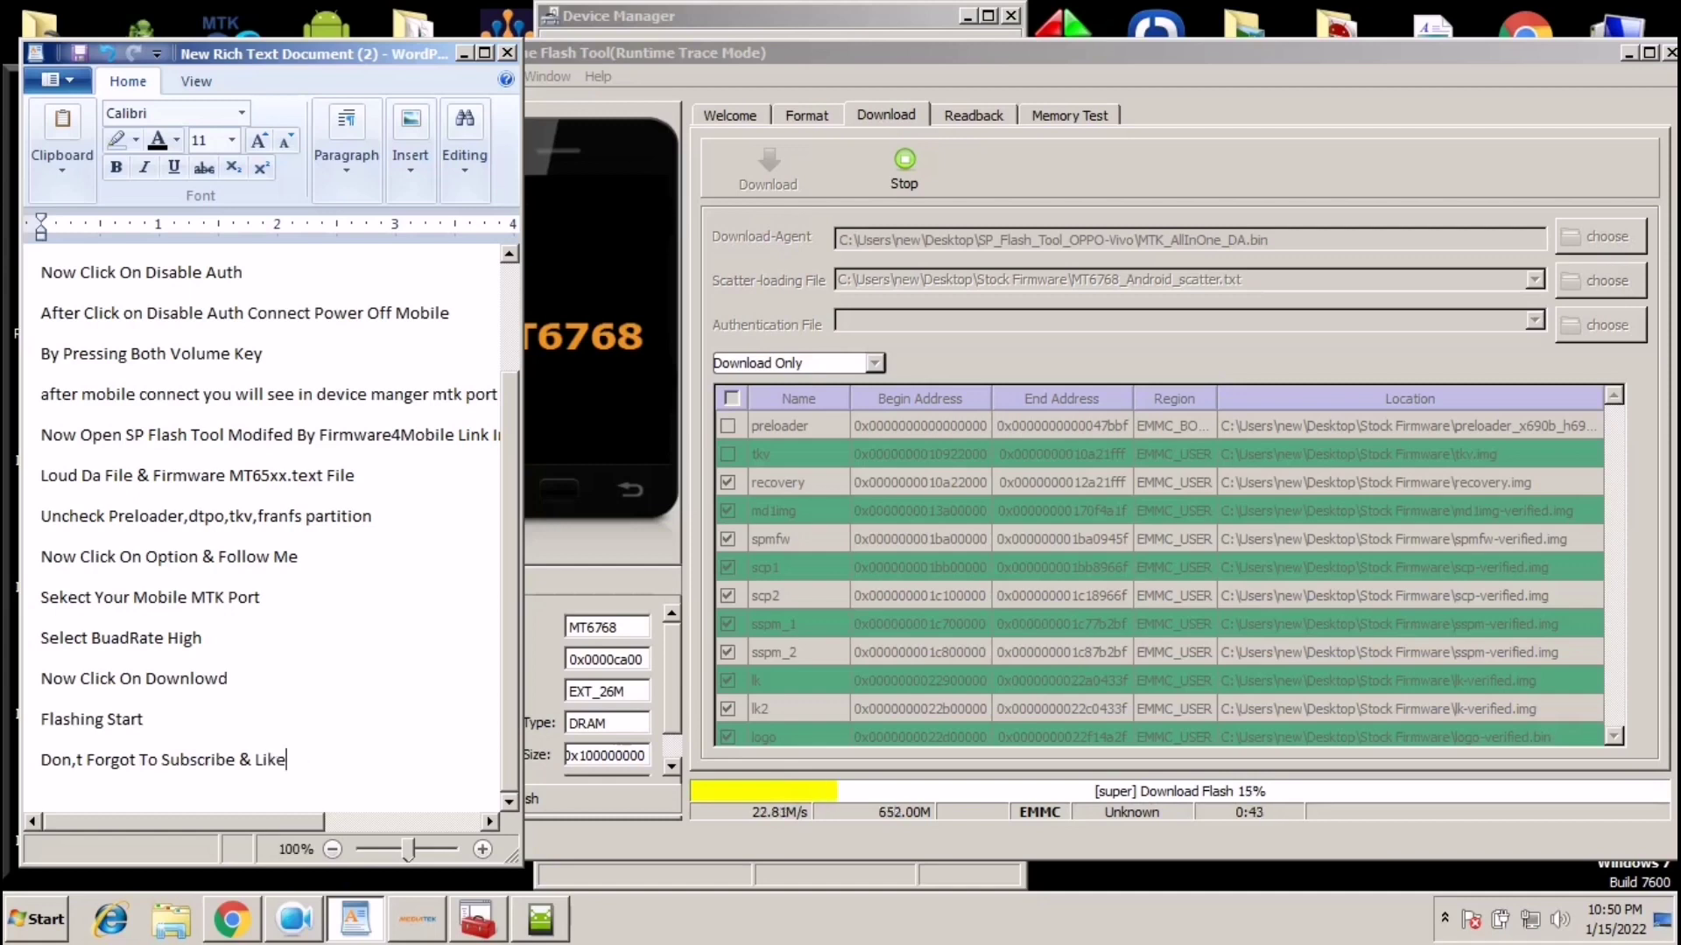
# Step: Copy the notes from the line "Then Open MTk Auth Bypass Tool" through the closing line
pyautogui.moveTo(288, 762); pyautogui.dragTo(46, 257)
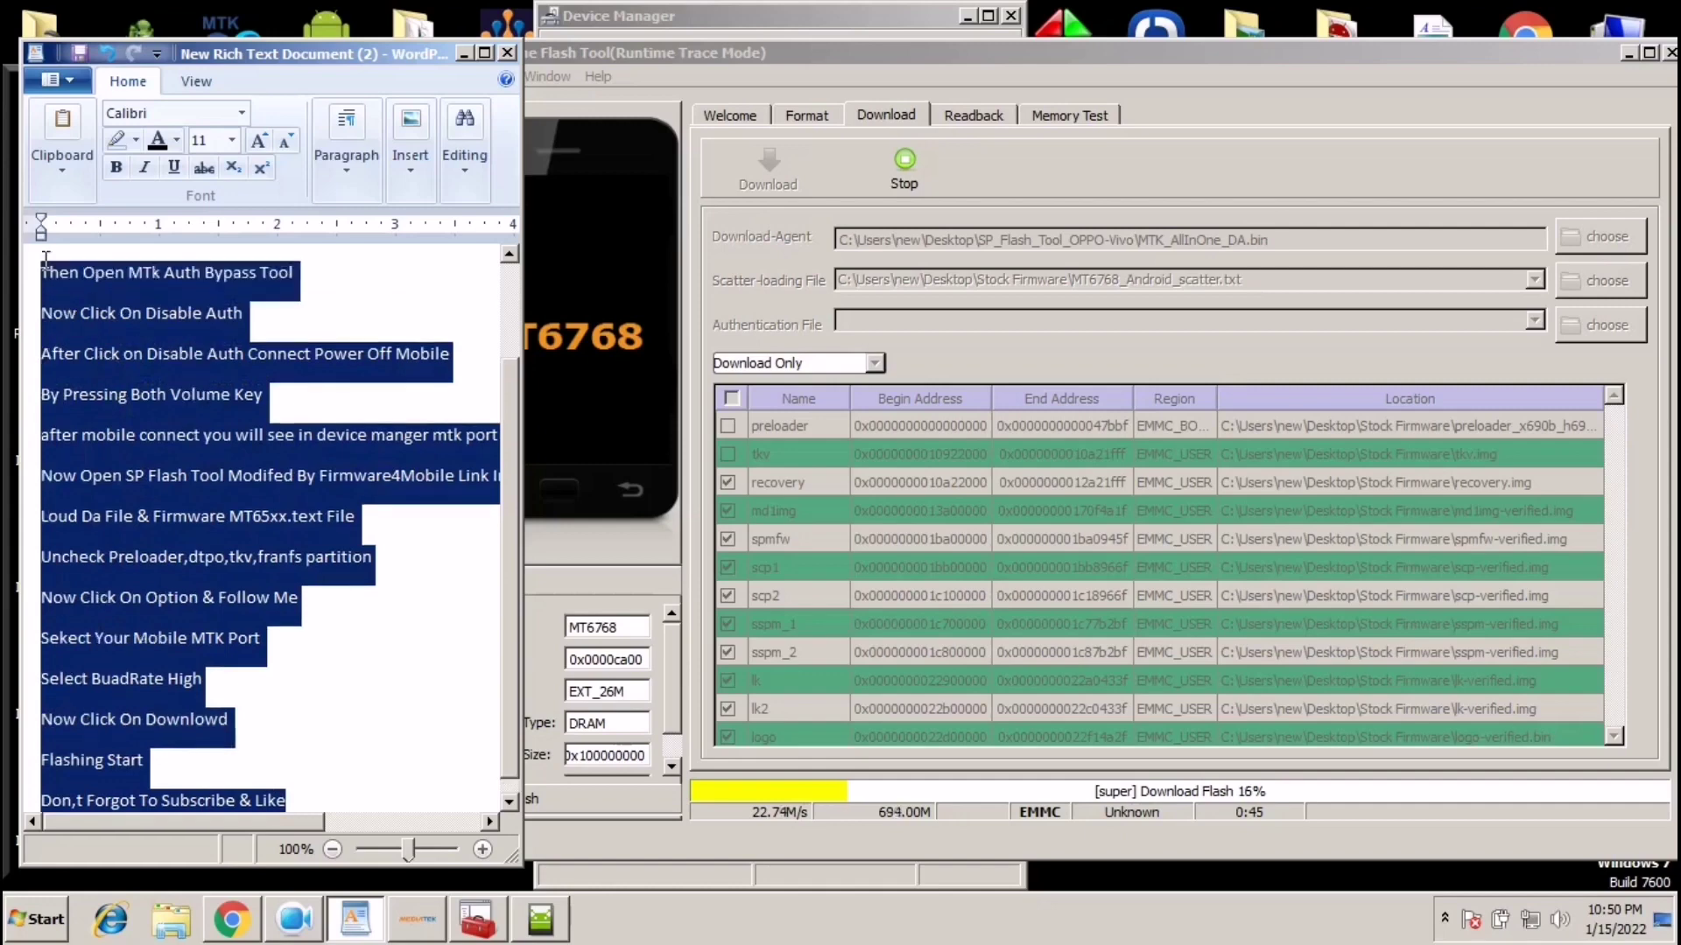
pyautogui.scroll(3, 137, 378)
pyautogui.scroll(-3, 254, 517)
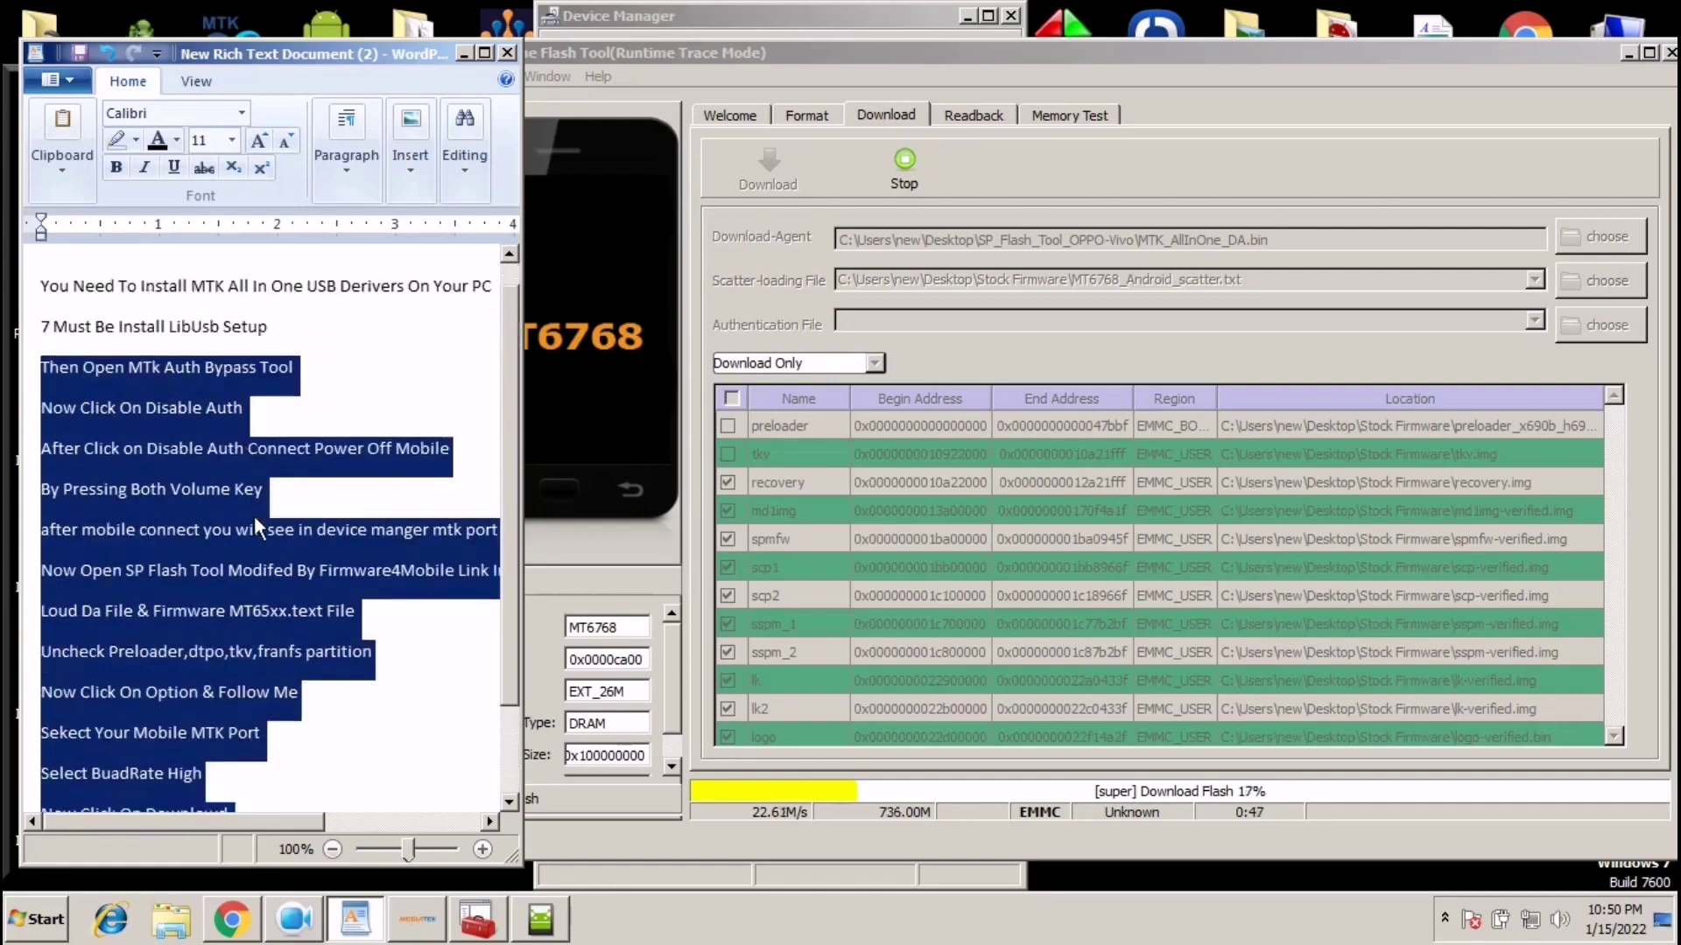
pyautogui.rightClick(244, 473)
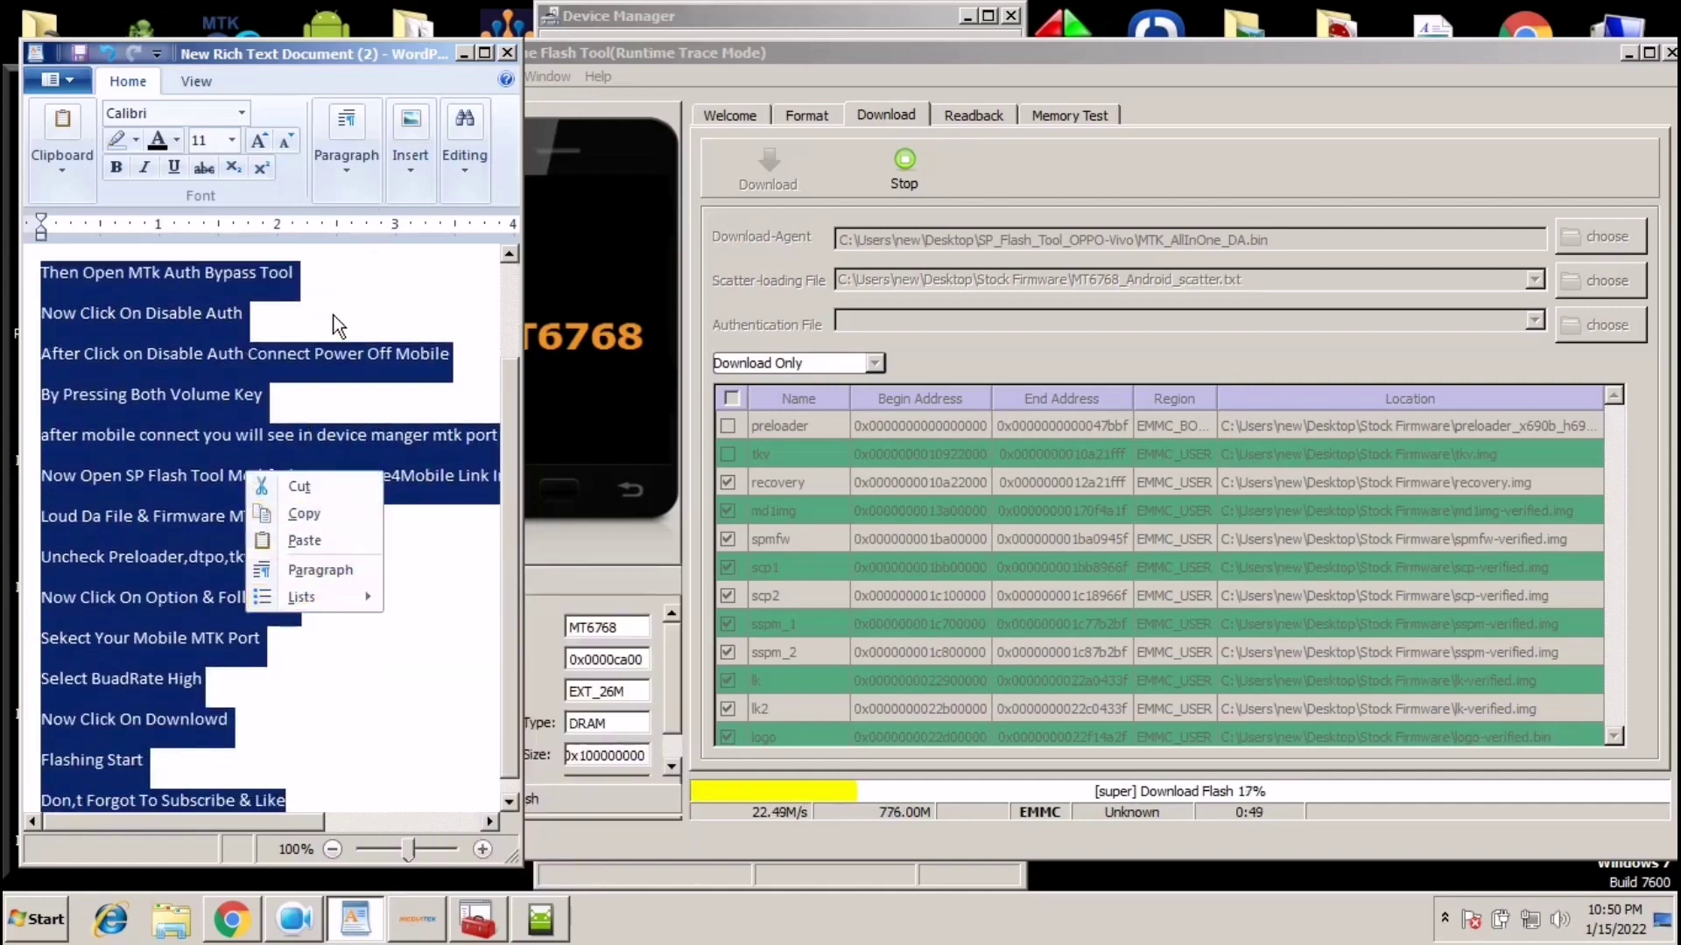
pyautogui.click(300, 514)
# Step: Make the text of all the notes bold
pyautogui.click(234, 688)
pyautogui.moveTo(302, 779); pyautogui.dragTo(7, 204)
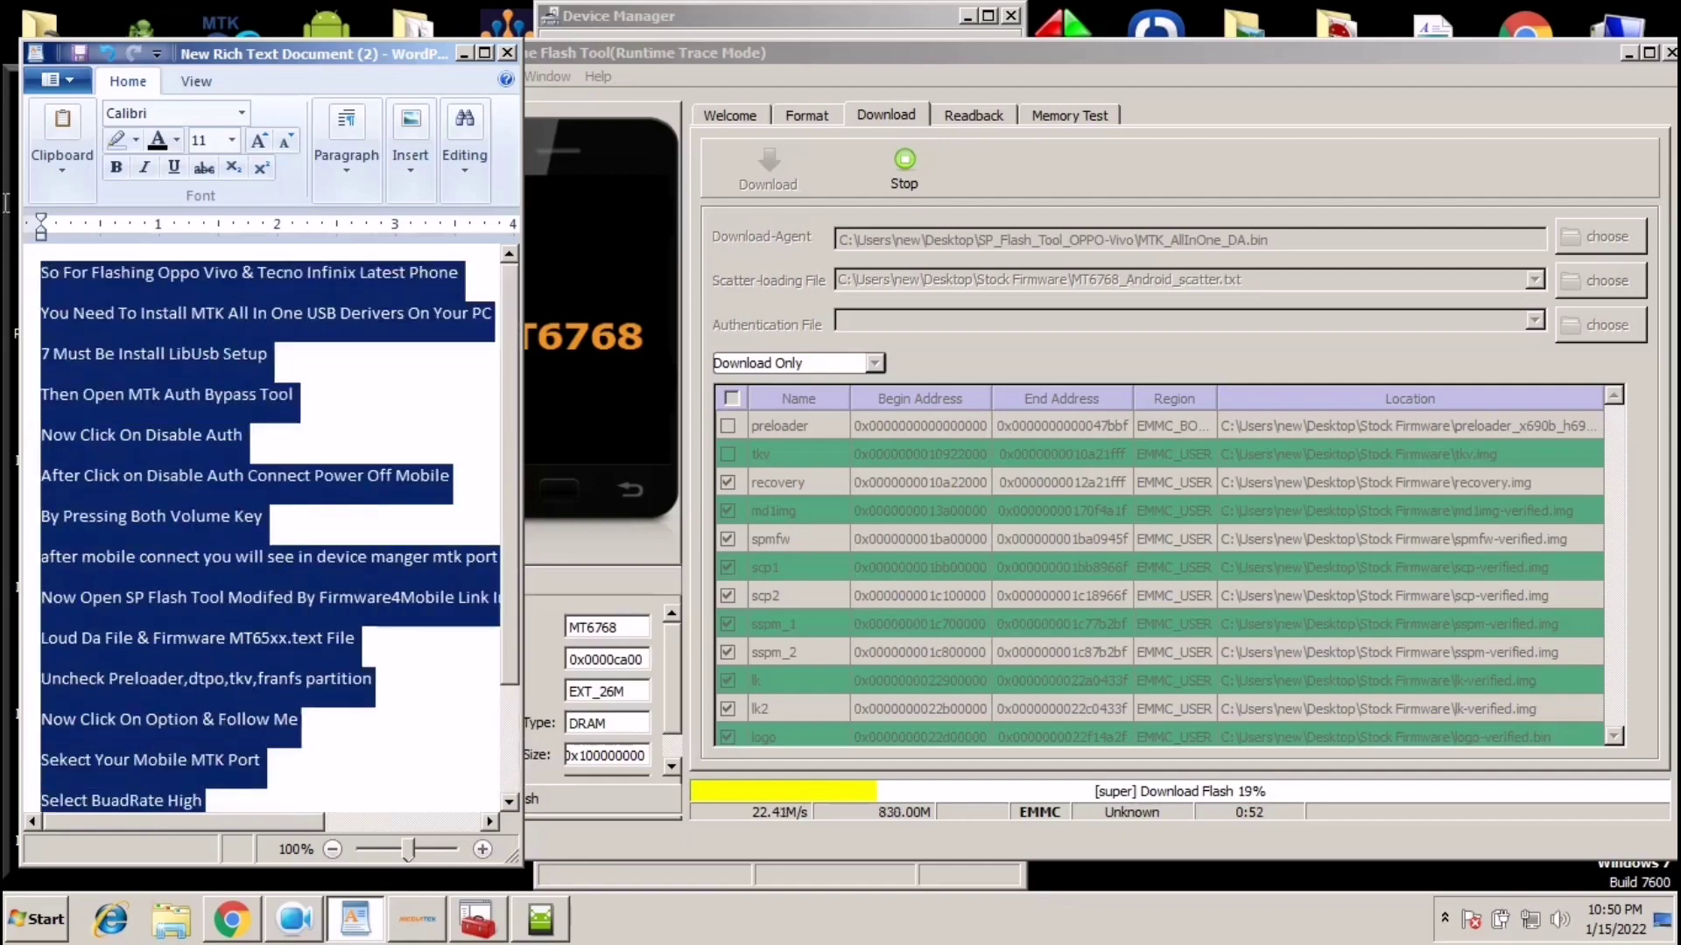
pyautogui.click(119, 168)
pyautogui.click(406, 743)
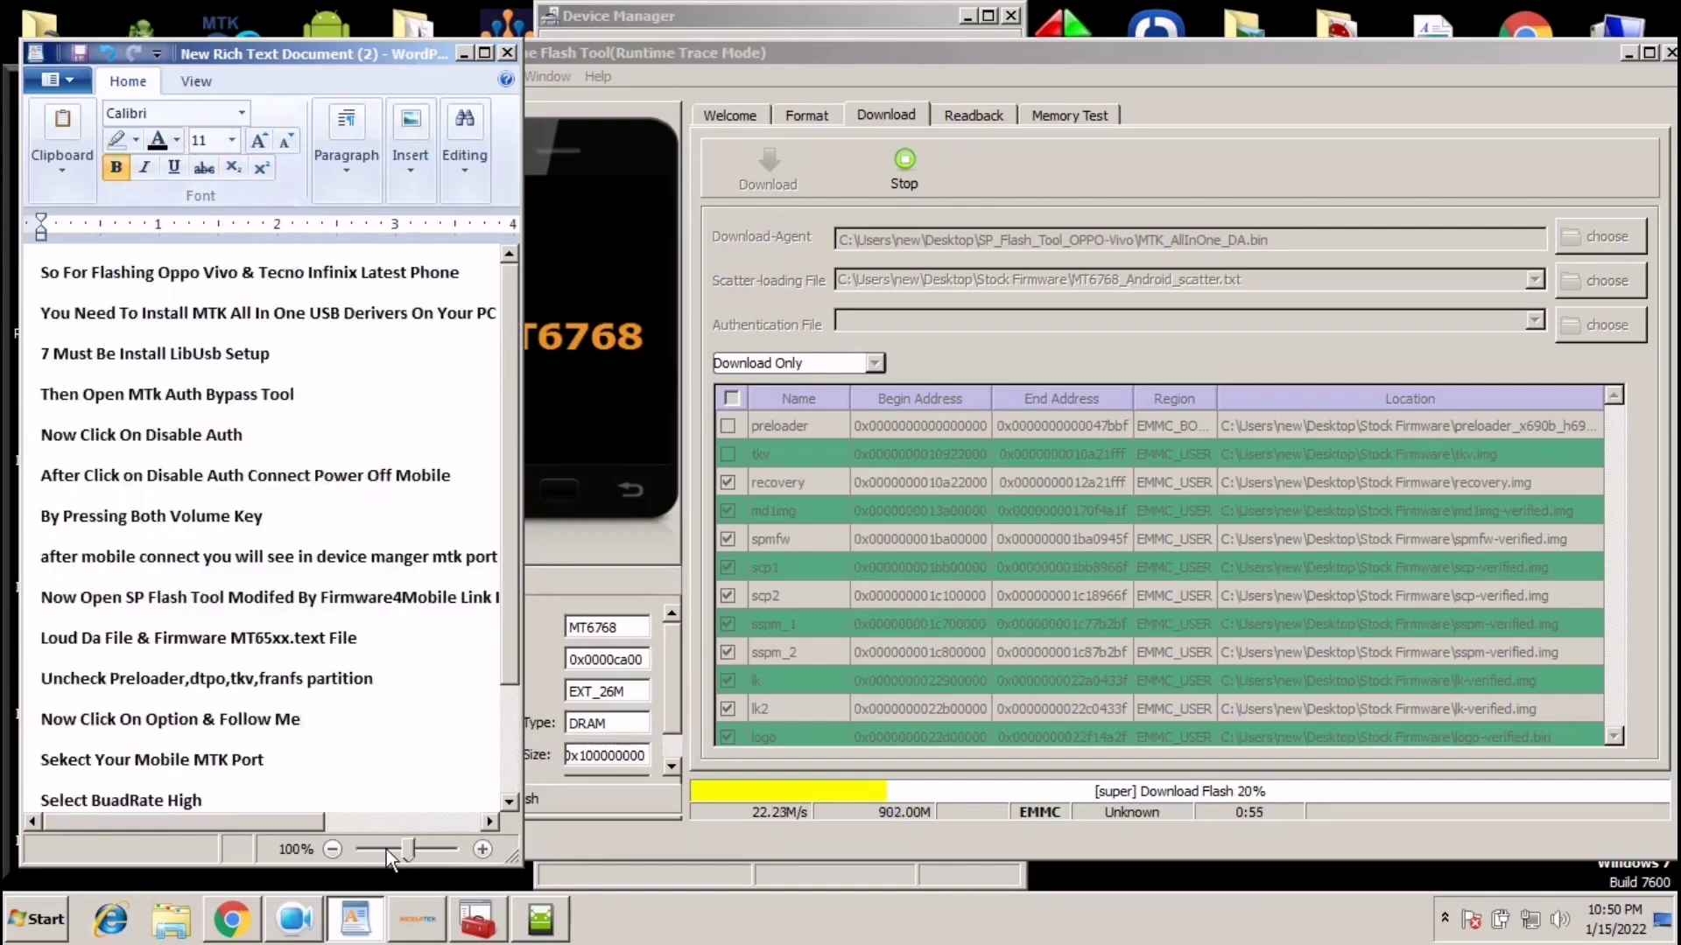
# Step: Set the font size of all the notes text to 18
pyautogui.click(333, 849)
pyautogui.click(333, 848)
pyautogui.click(333, 848)
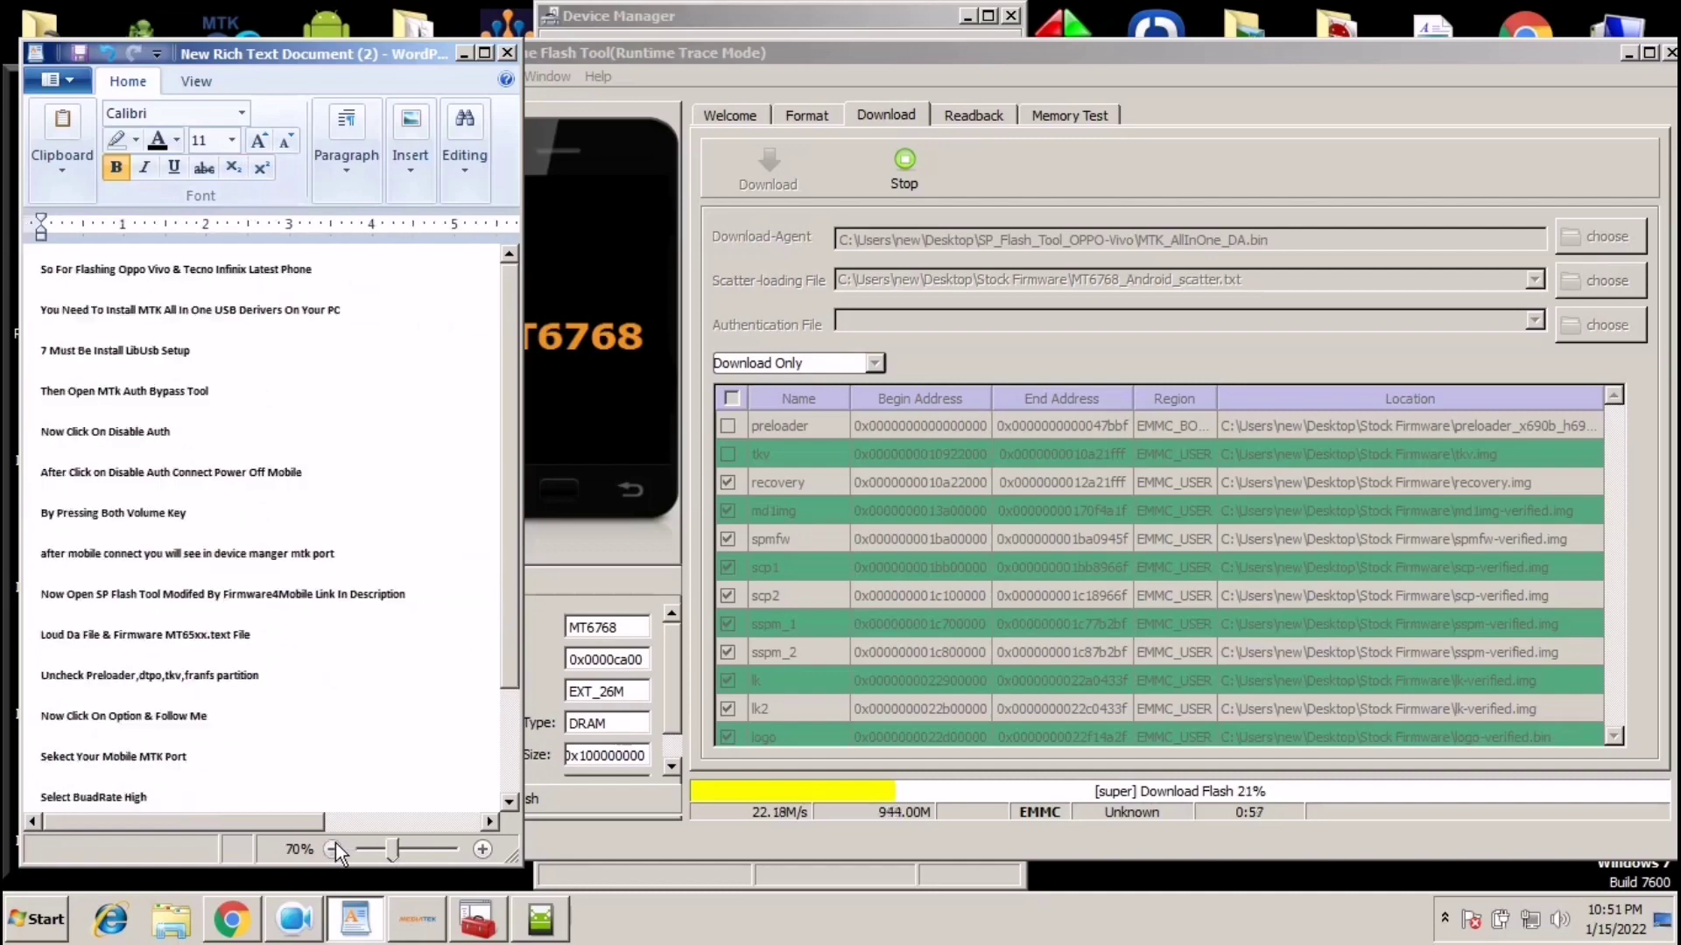
pyautogui.moveTo(239, 806); pyautogui.dragTo(41, 347)
pyautogui.click(217, 563)
pyautogui.rightClick(218, 564)
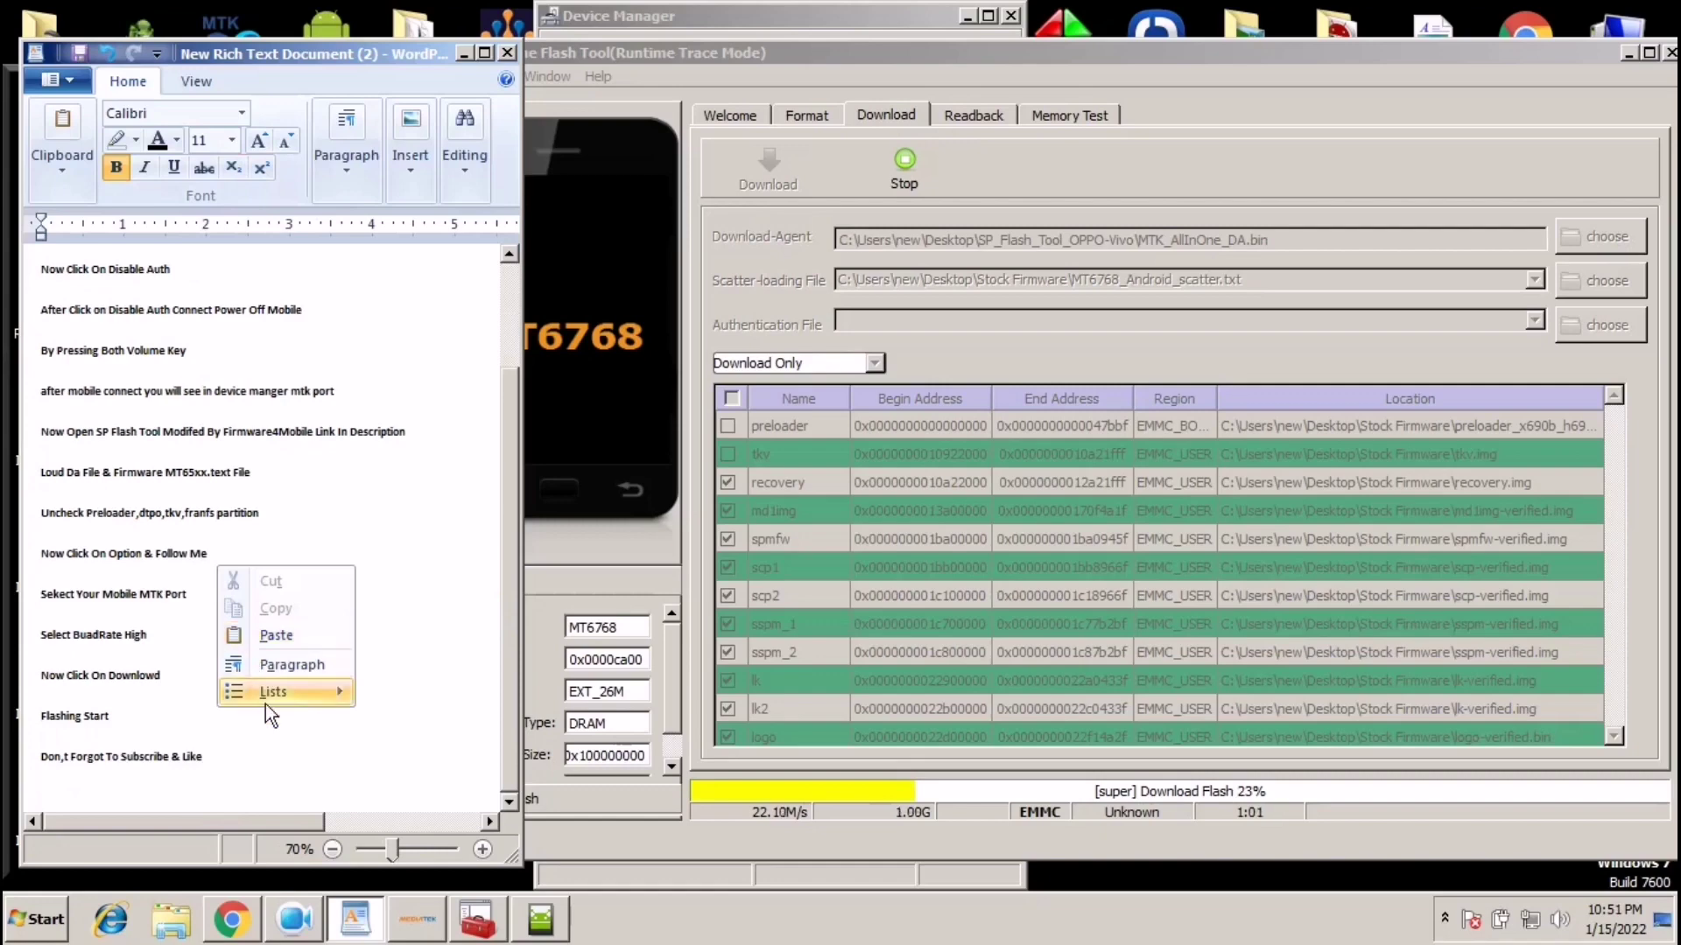
pyautogui.click(172, 740)
pyautogui.moveTo(205, 777); pyautogui.dragTo(4, 245)
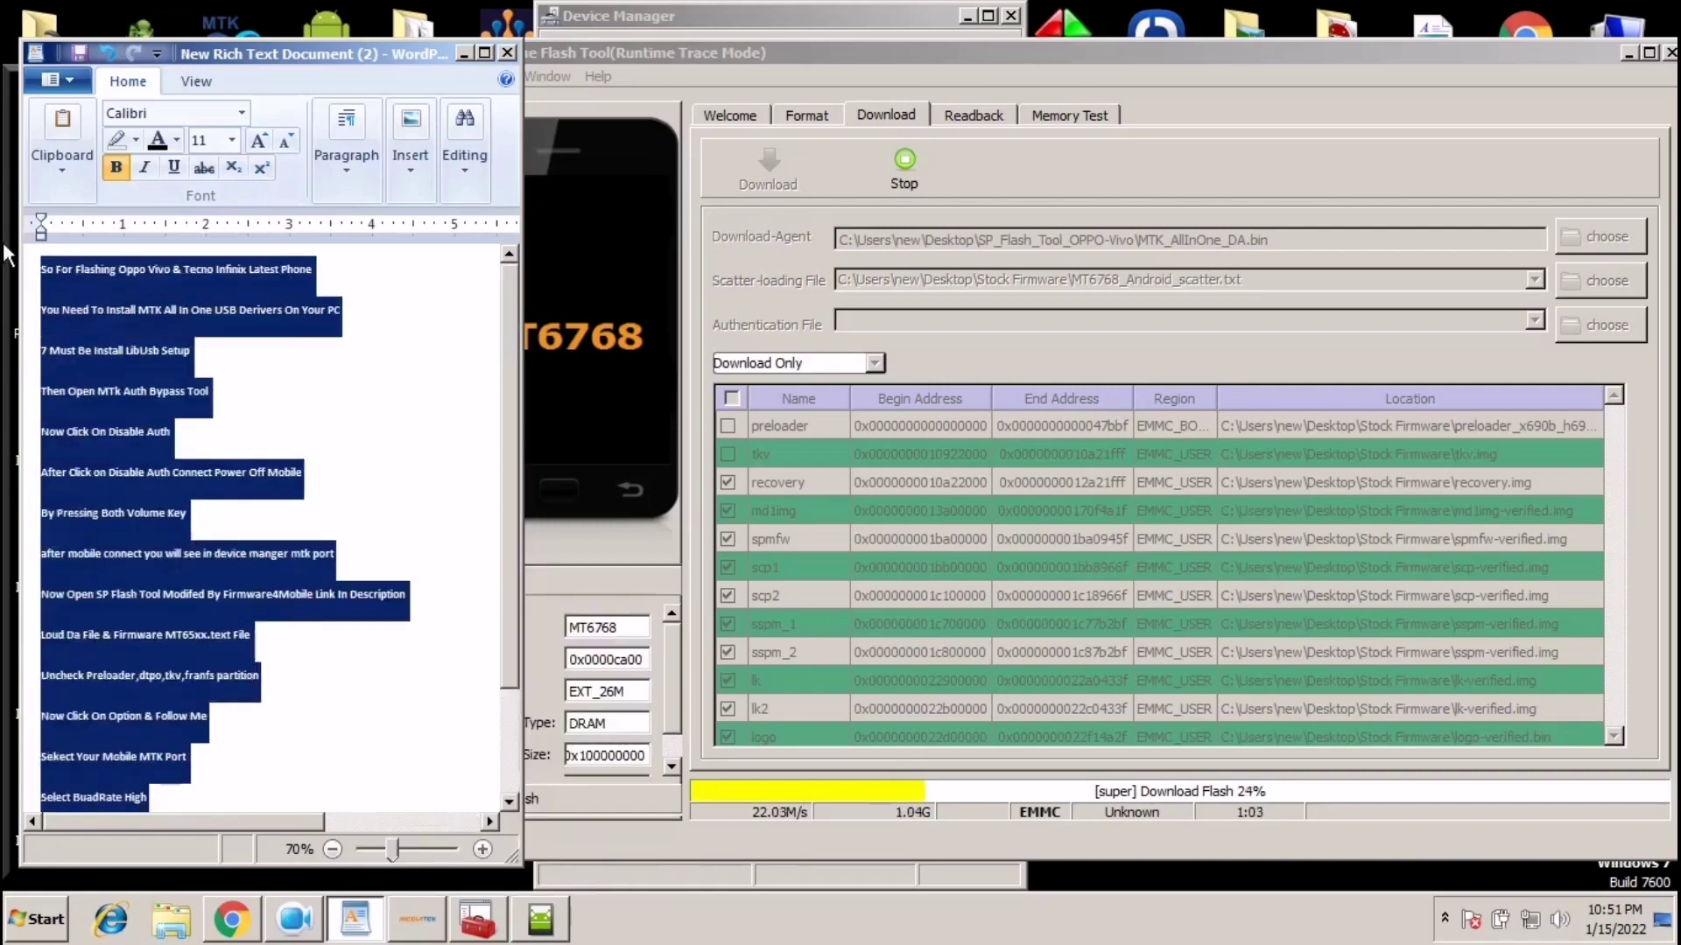
pyautogui.click(232, 140)
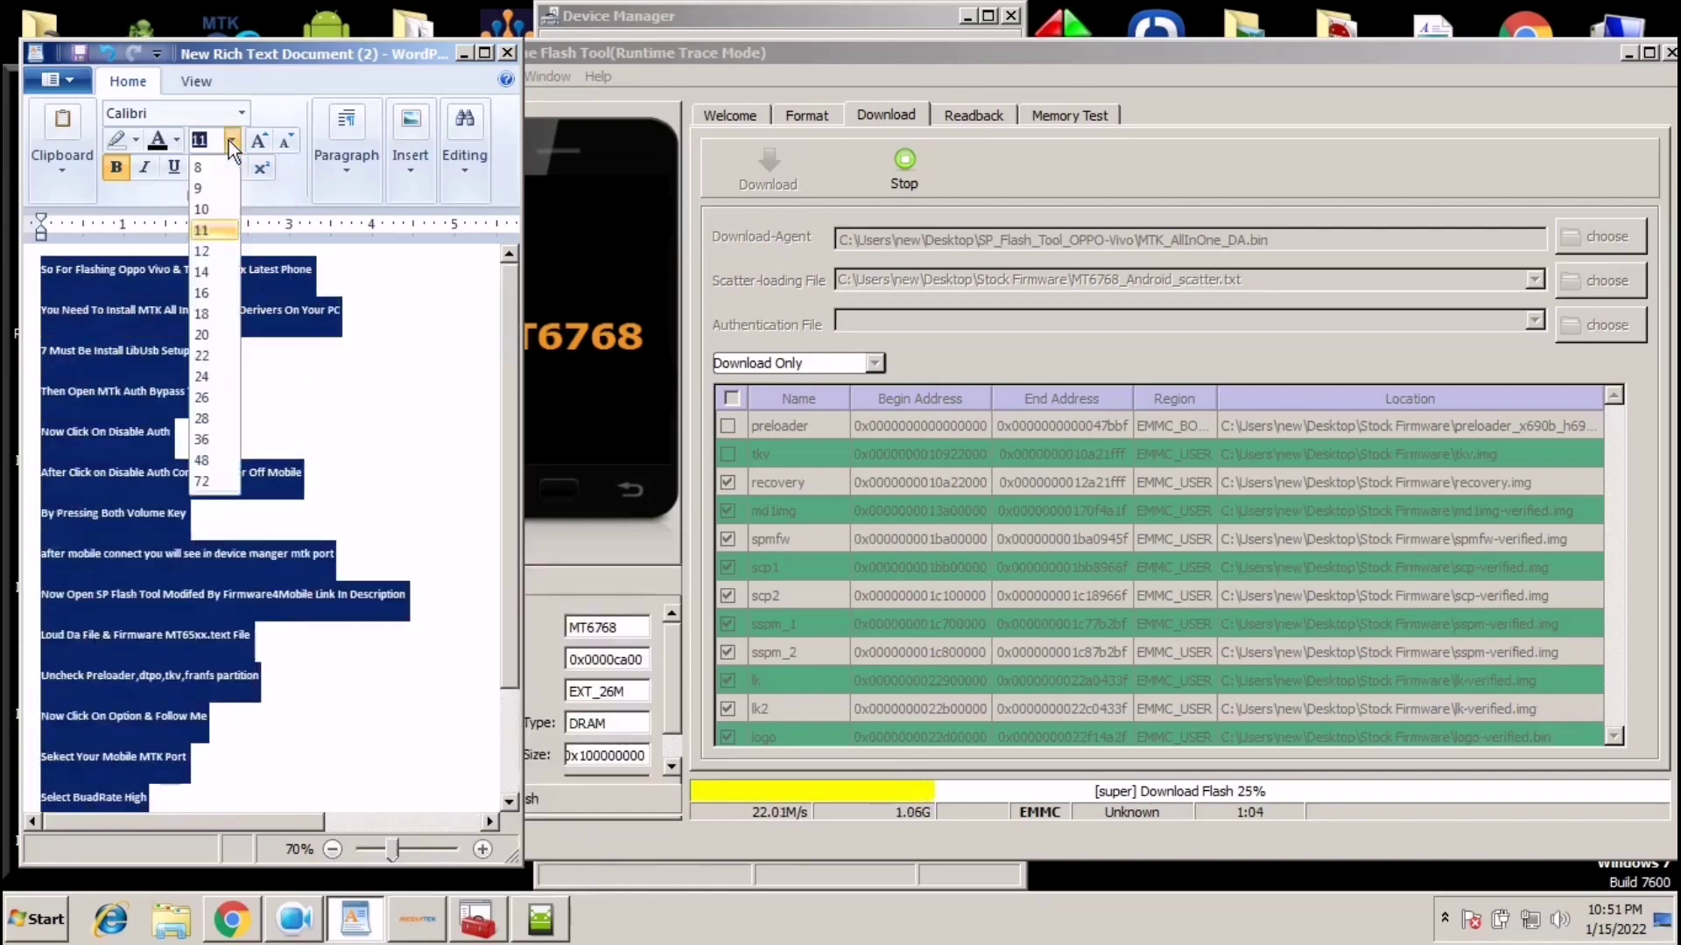
pyautogui.click(210, 313)
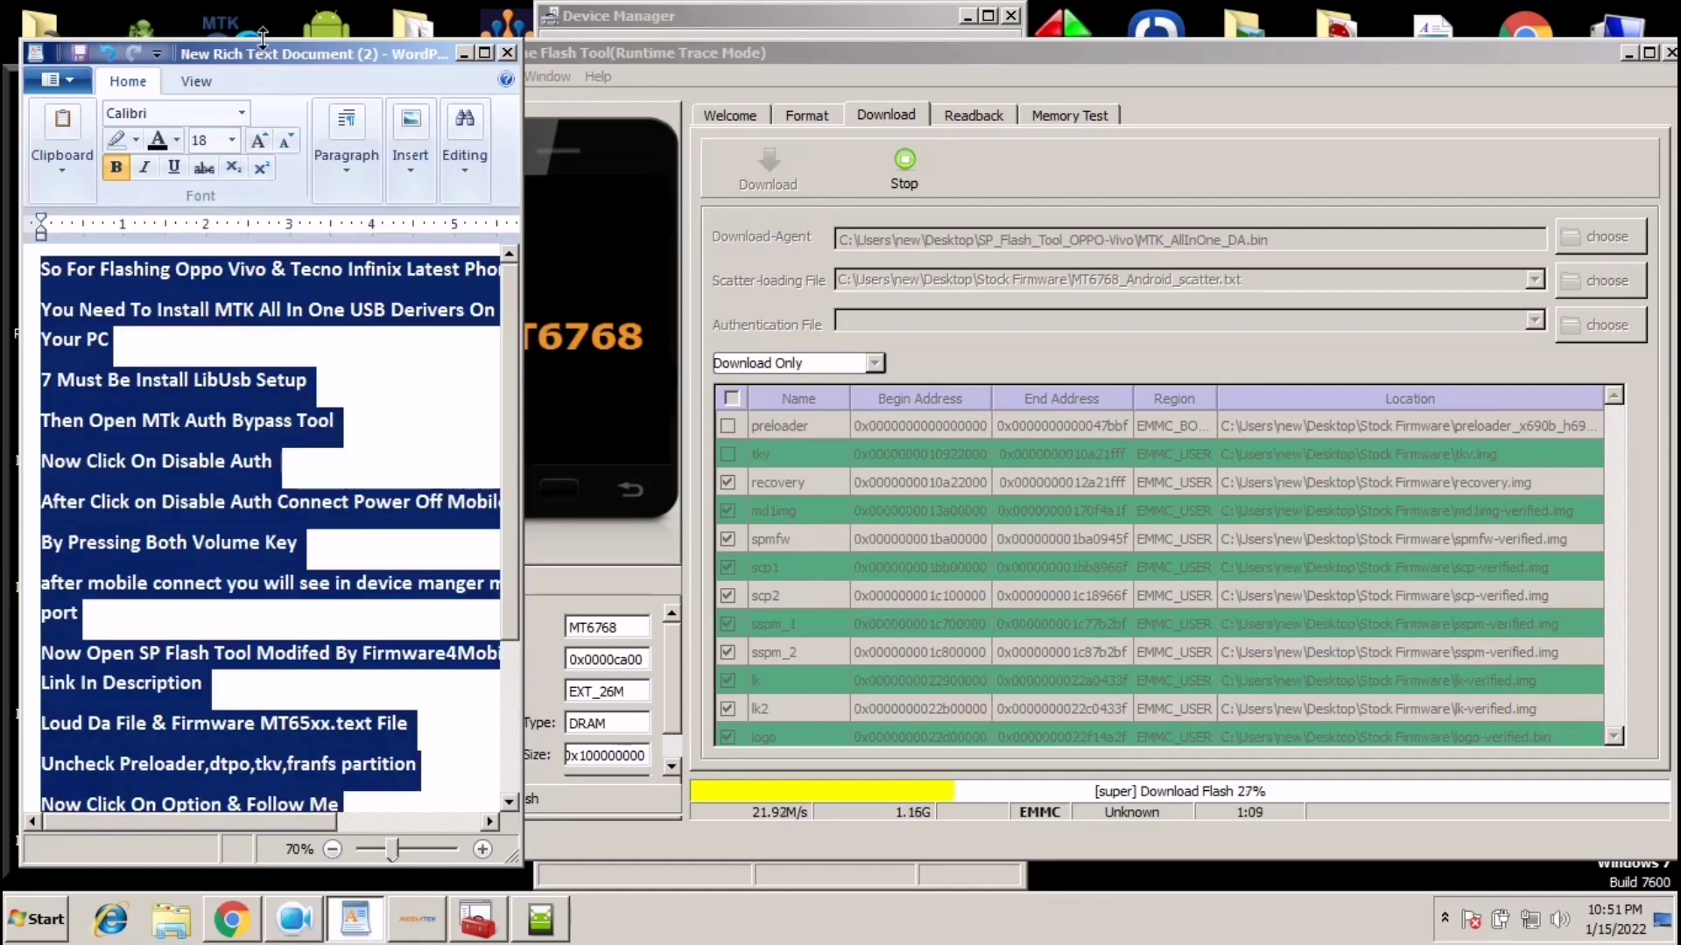
# Step: Make the notes window taller and wider, and set its zoom to 60% so more lines fit
pyautogui.moveTo(263, 38); pyautogui.dragTo(262, 5)
pyautogui.moveTo(523, 147); pyautogui.dragTo(625, 147)
pyautogui.click(431, 871)
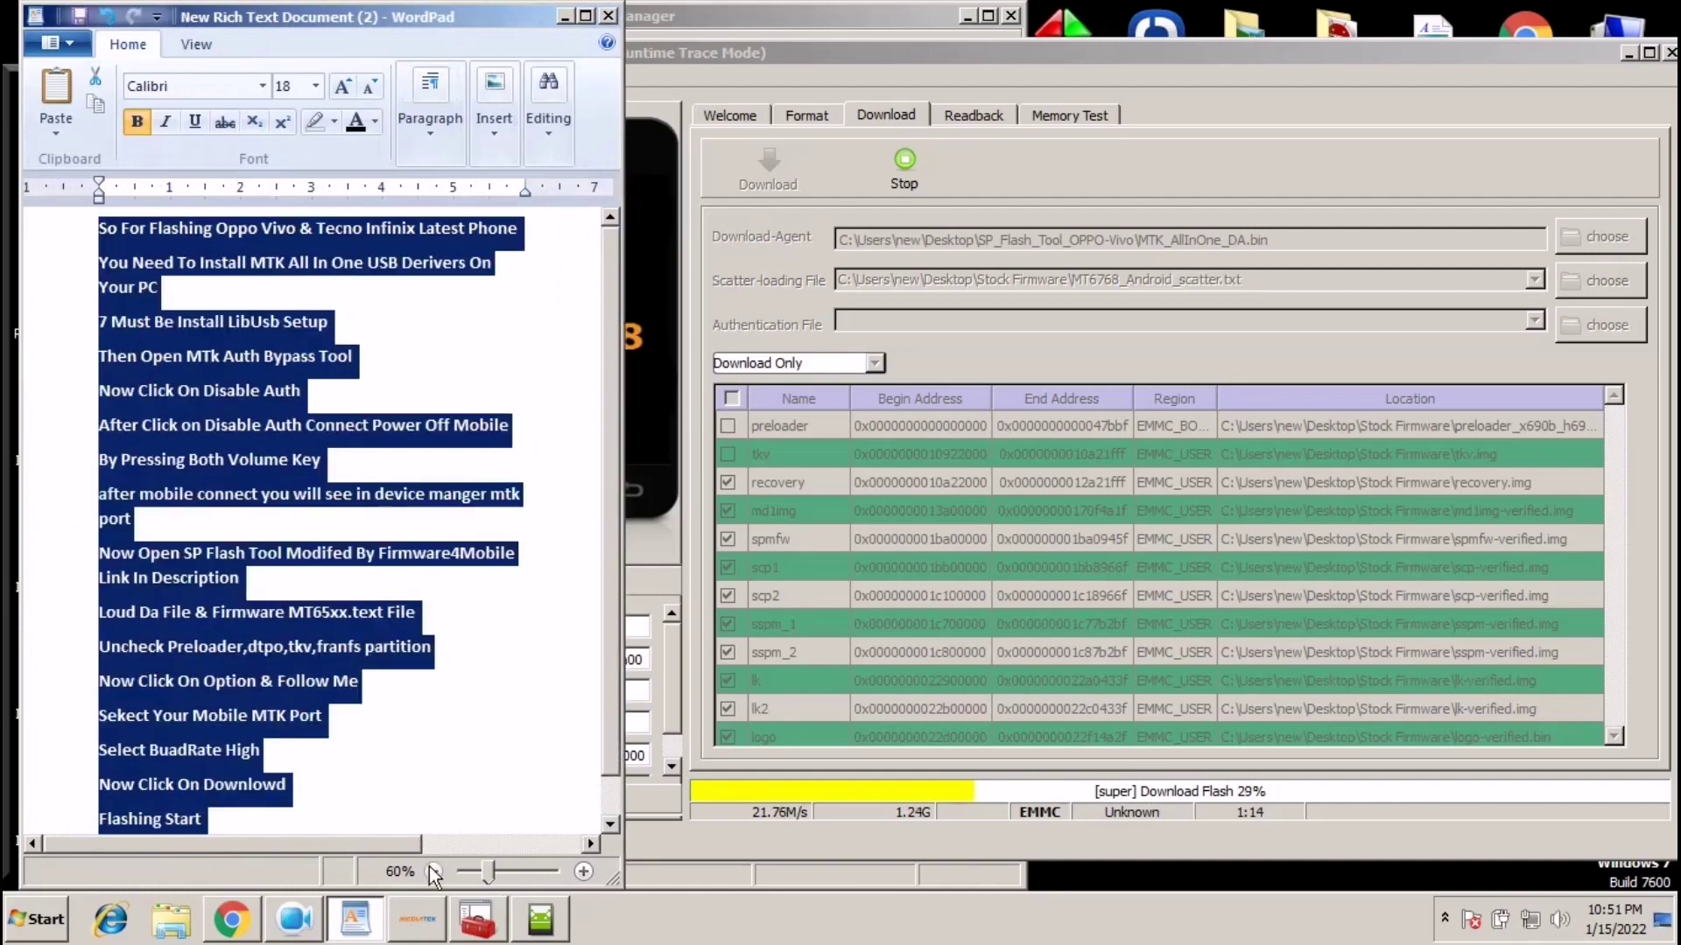
pyautogui.click(431, 870)
pyautogui.click(581, 872)
pyautogui.click(501, 627)
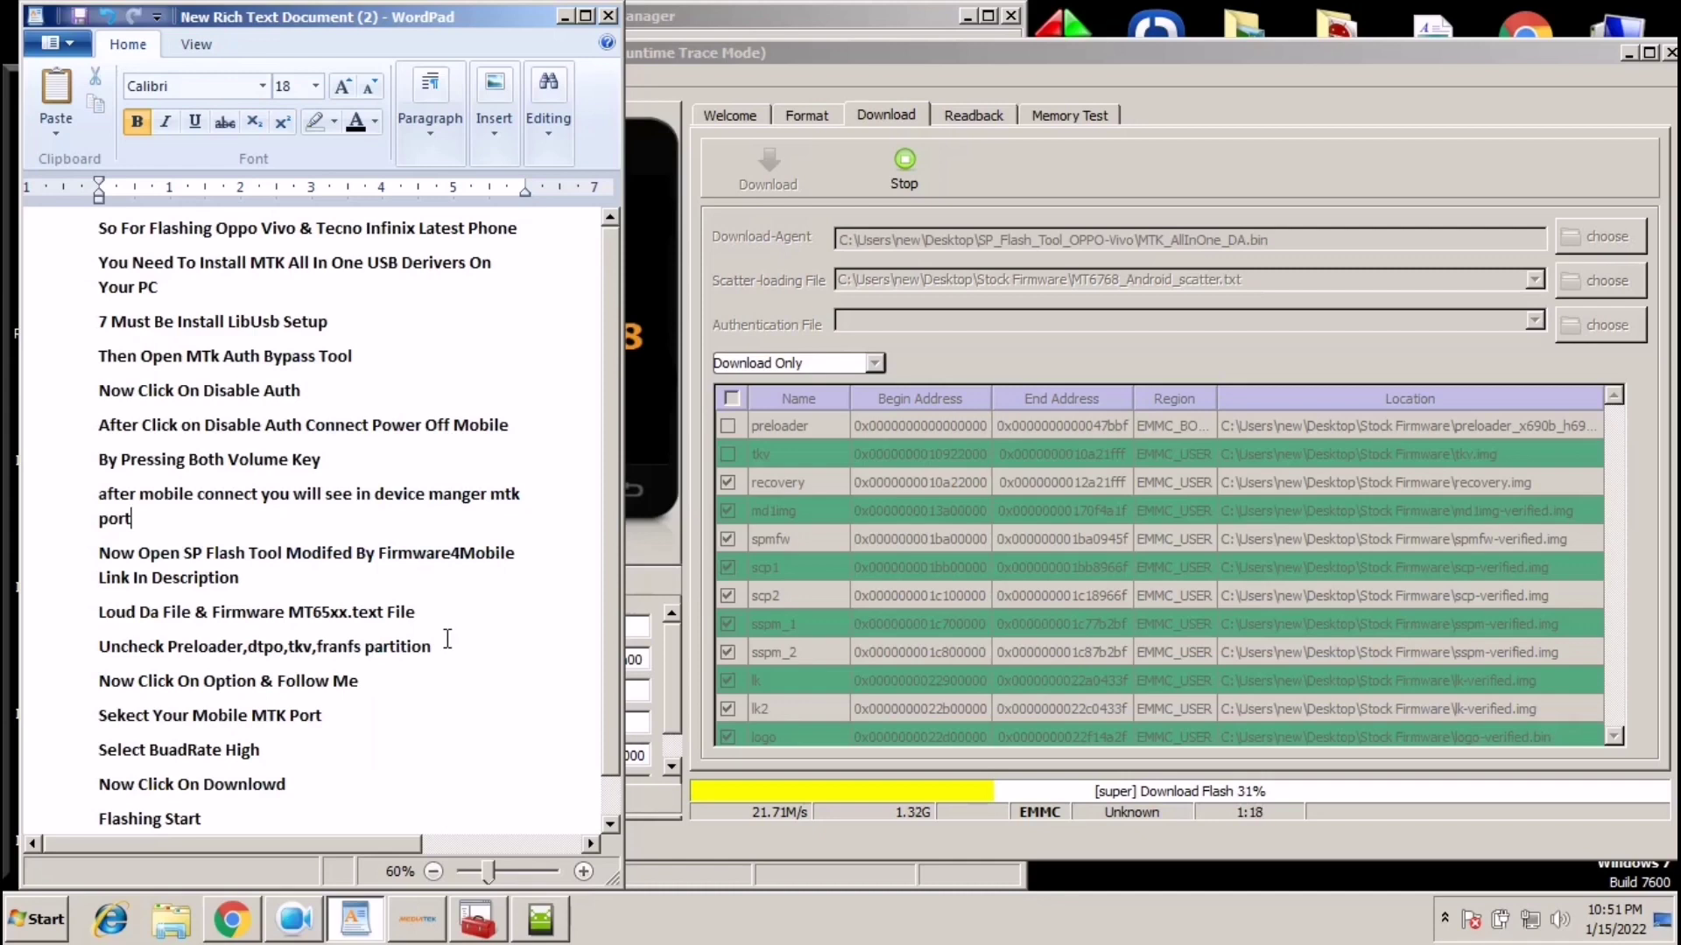
# Step: Review the opening note lines one by one and delete the stray "7" before "Must Be Install LibUsb Setup"
pyautogui.click(79, 243)
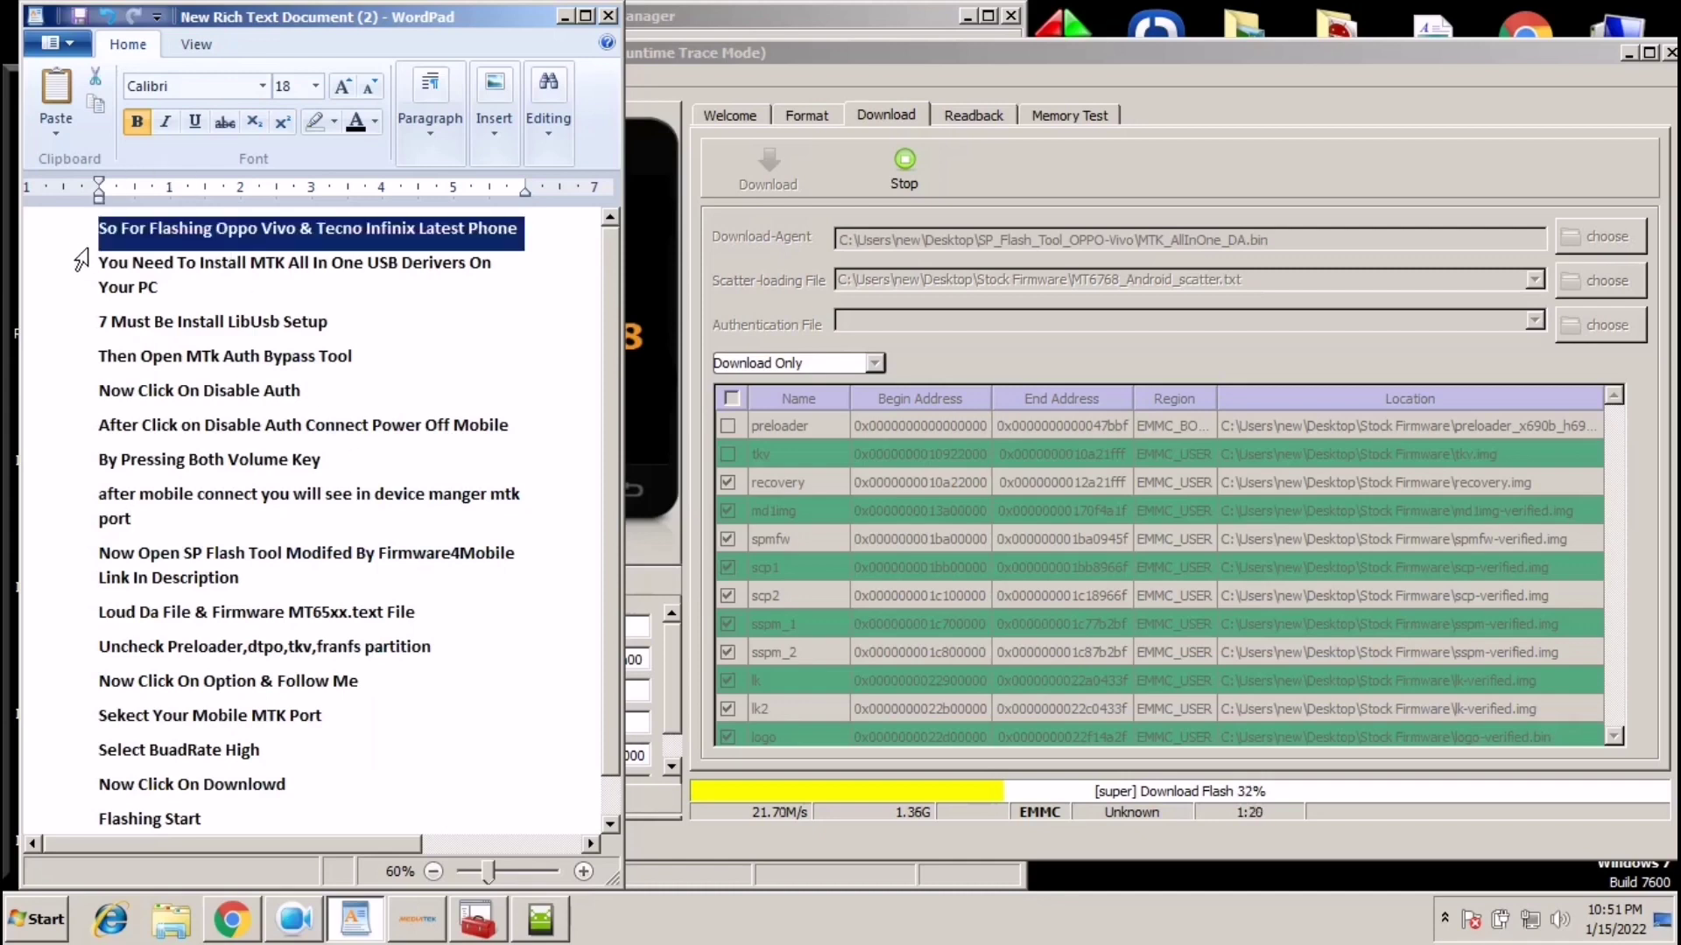
pyautogui.click(79, 265)
pyautogui.click(82, 294)
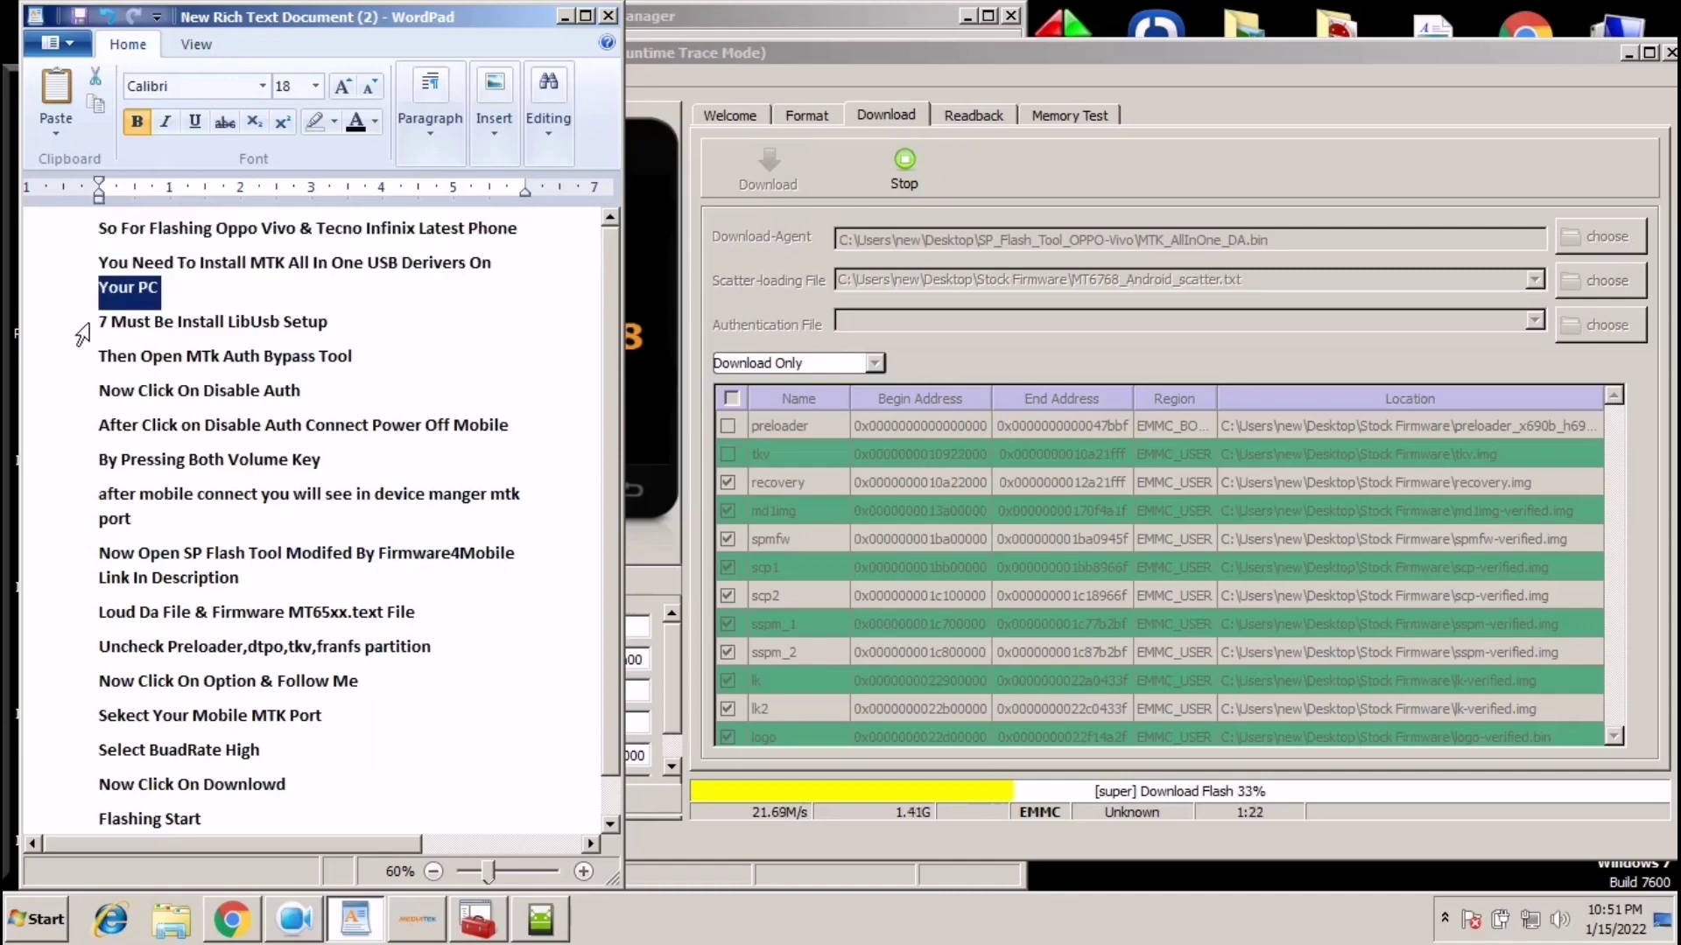
pyautogui.click(83, 326)
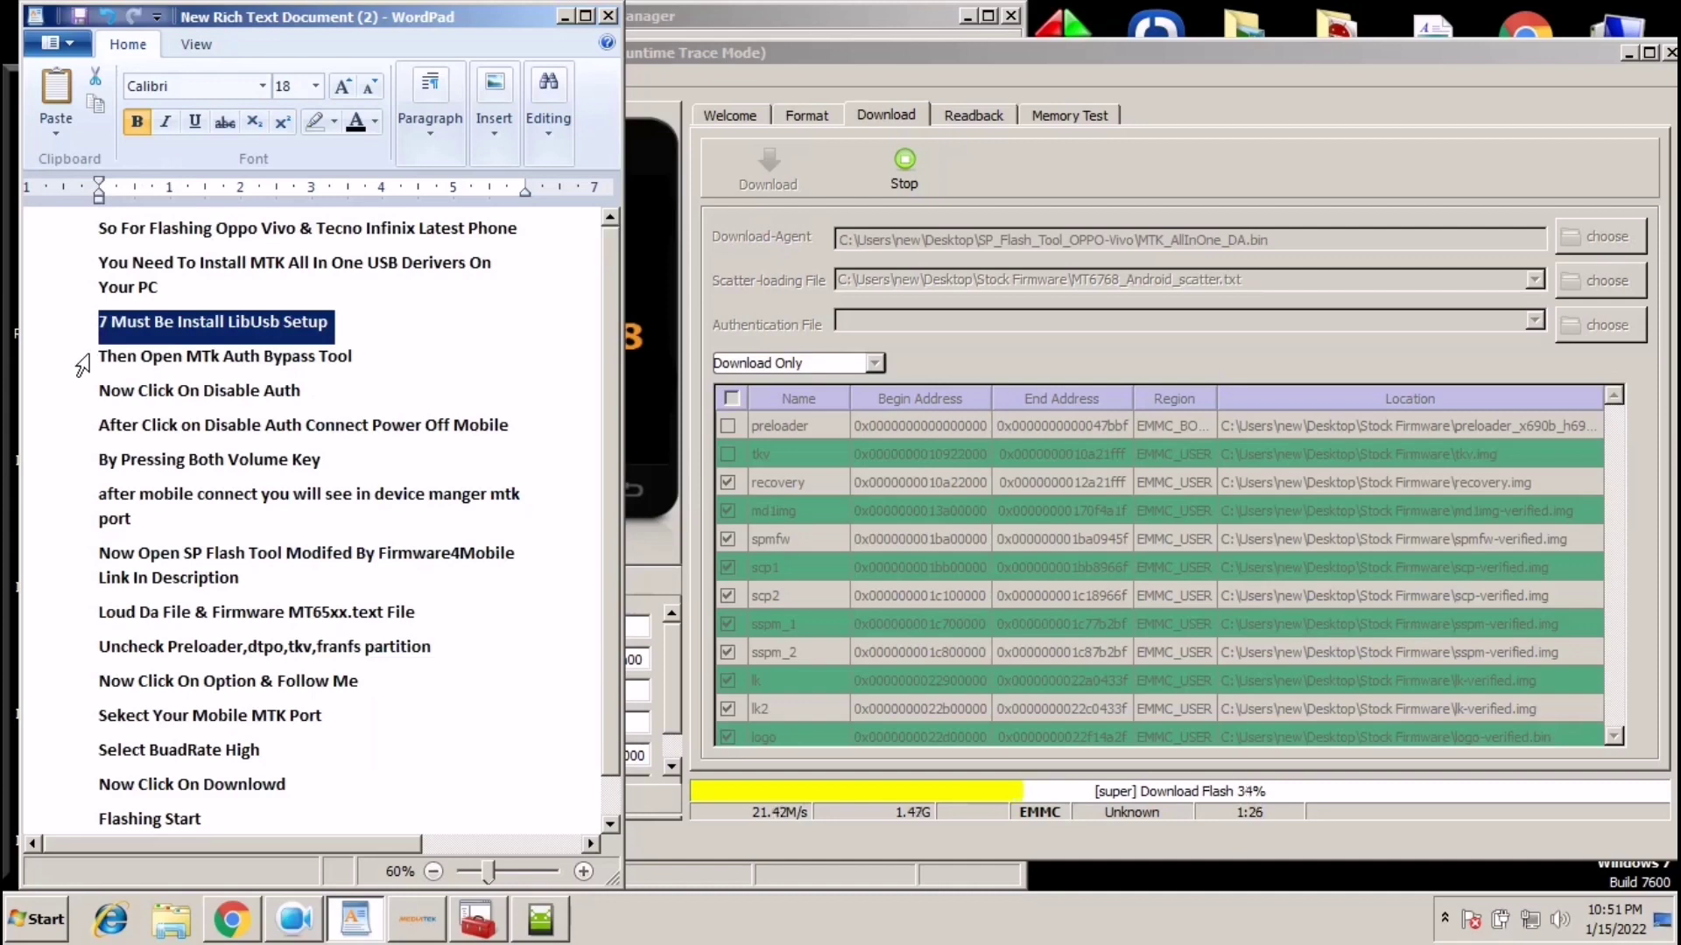
pyautogui.click(111, 323)
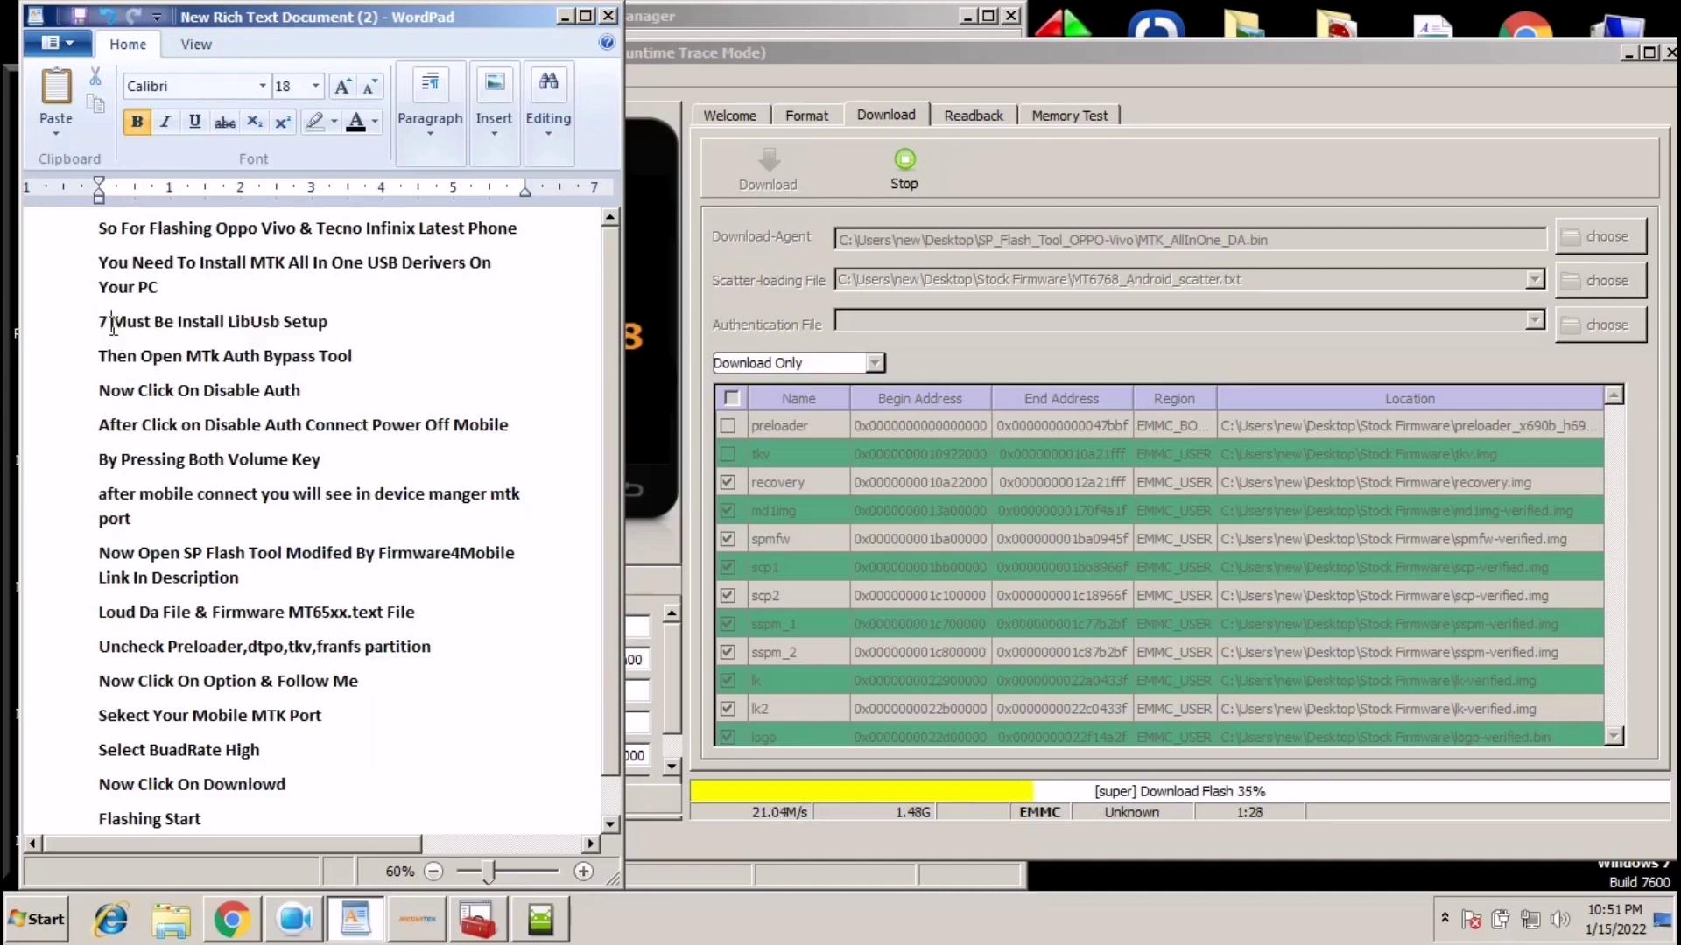
pyautogui.press('BackSpace')
pyautogui.press('BackSpace')
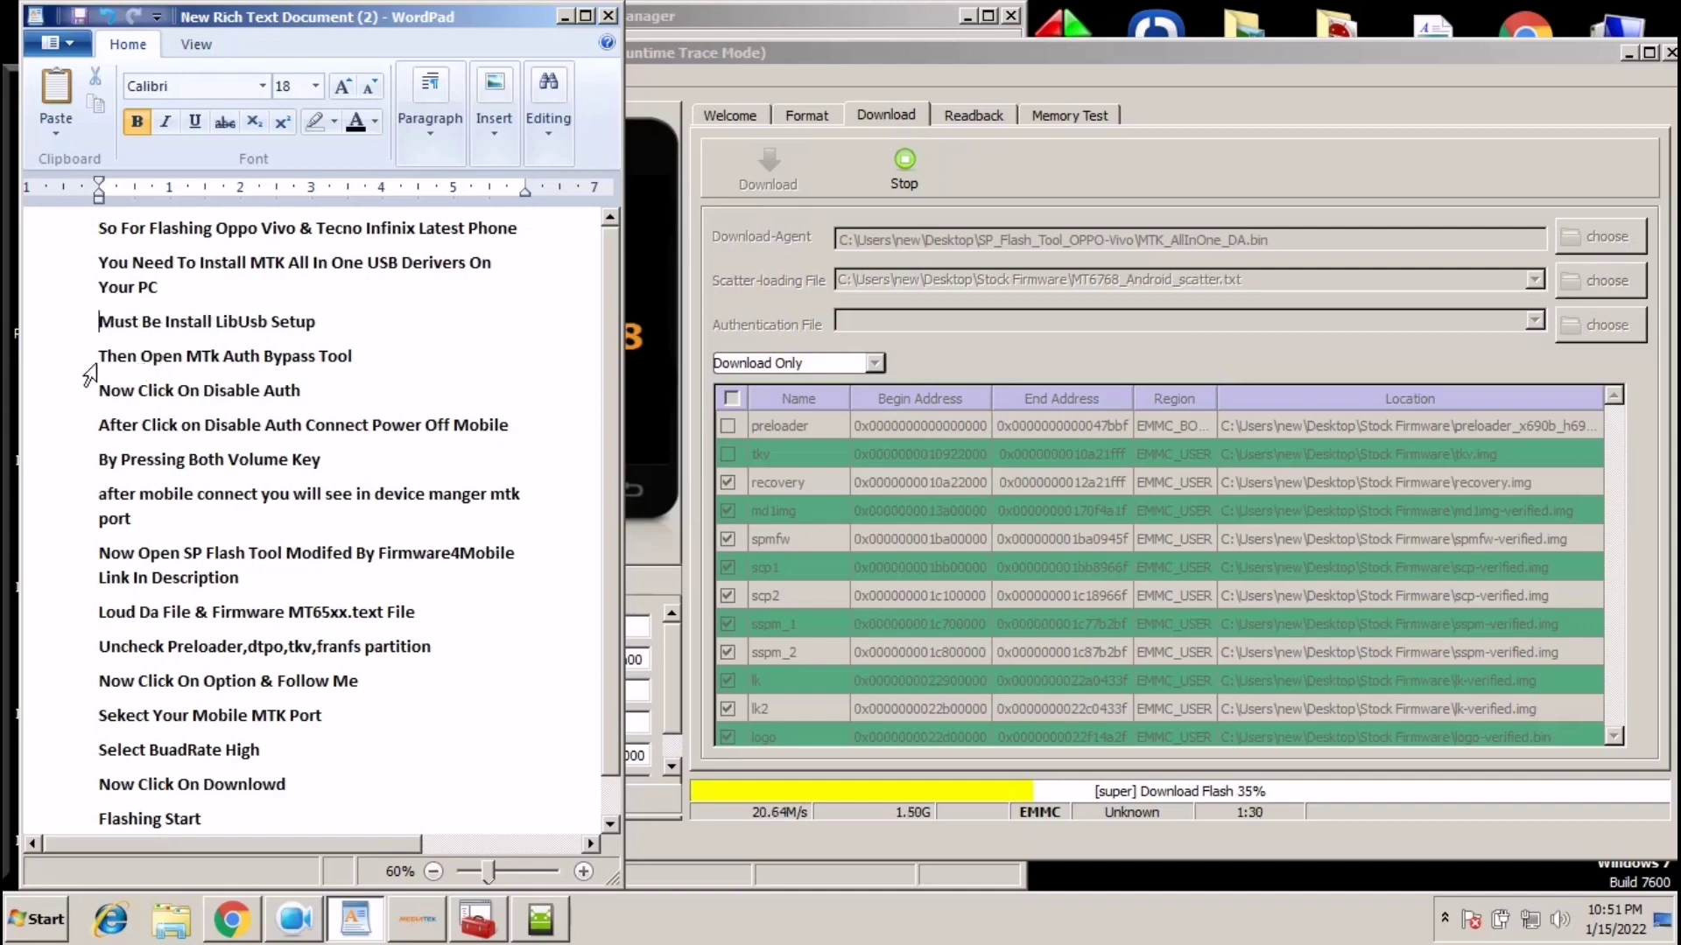
# Step: Review the written flashing steps line by line, from opening the MTK Auth Bypass Tool to unchecking the partitions
pyautogui.click(91, 367)
pyautogui.click(88, 399)
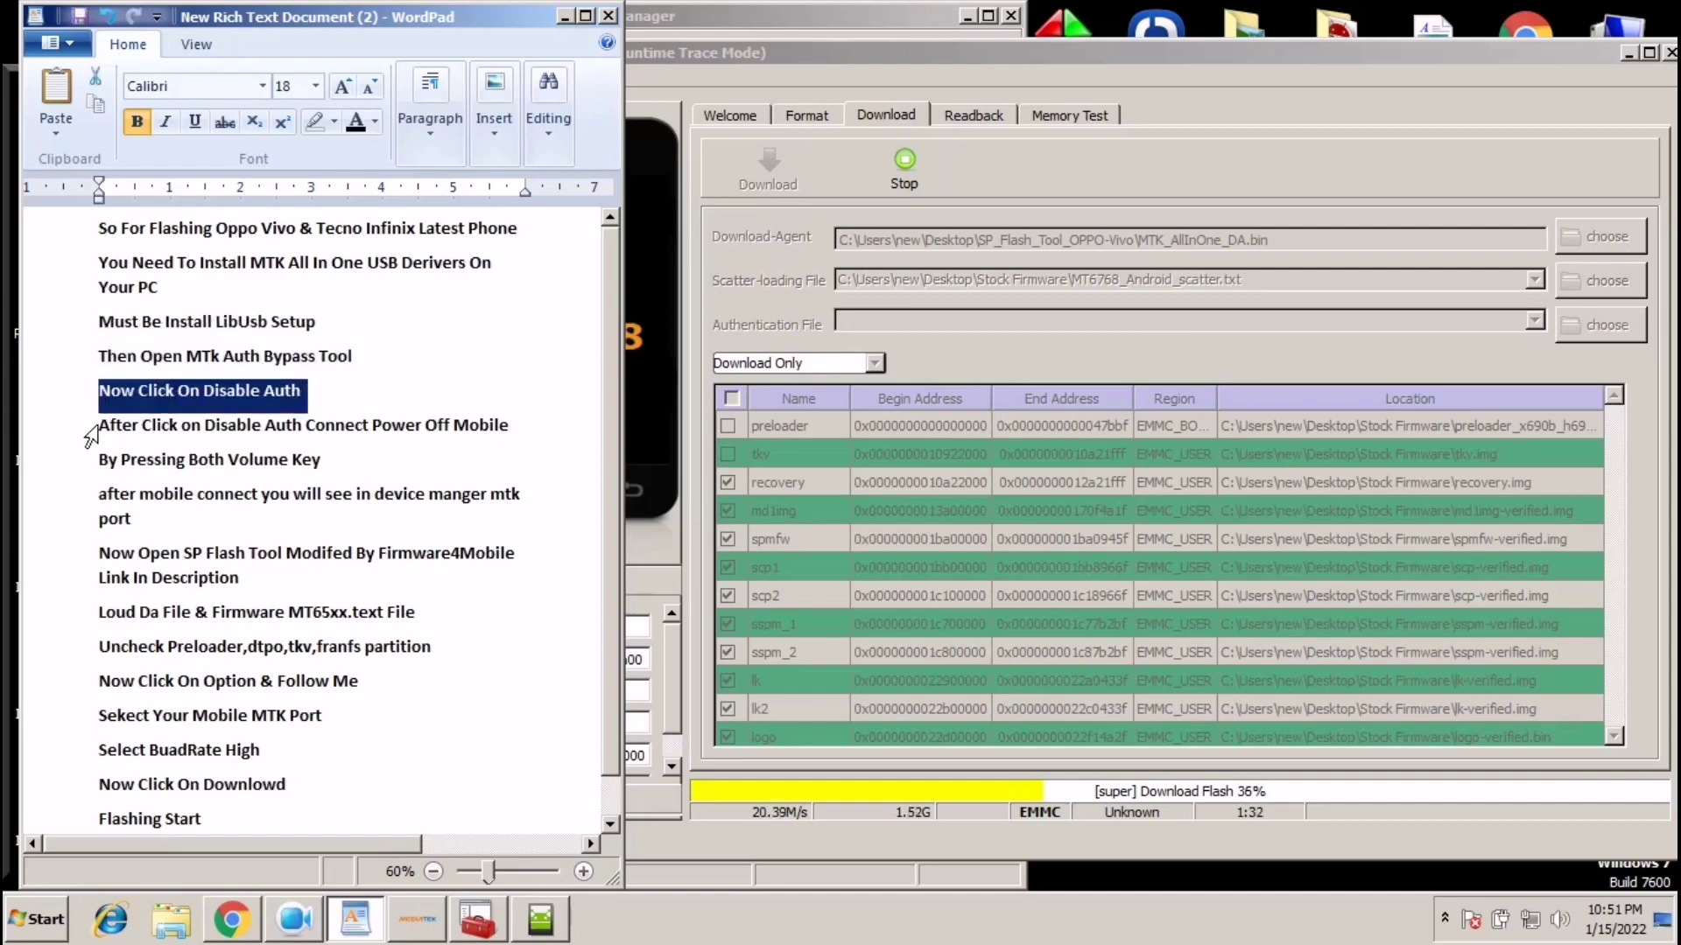
pyautogui.click(89, 429)
pyautogui.click(91, 473)
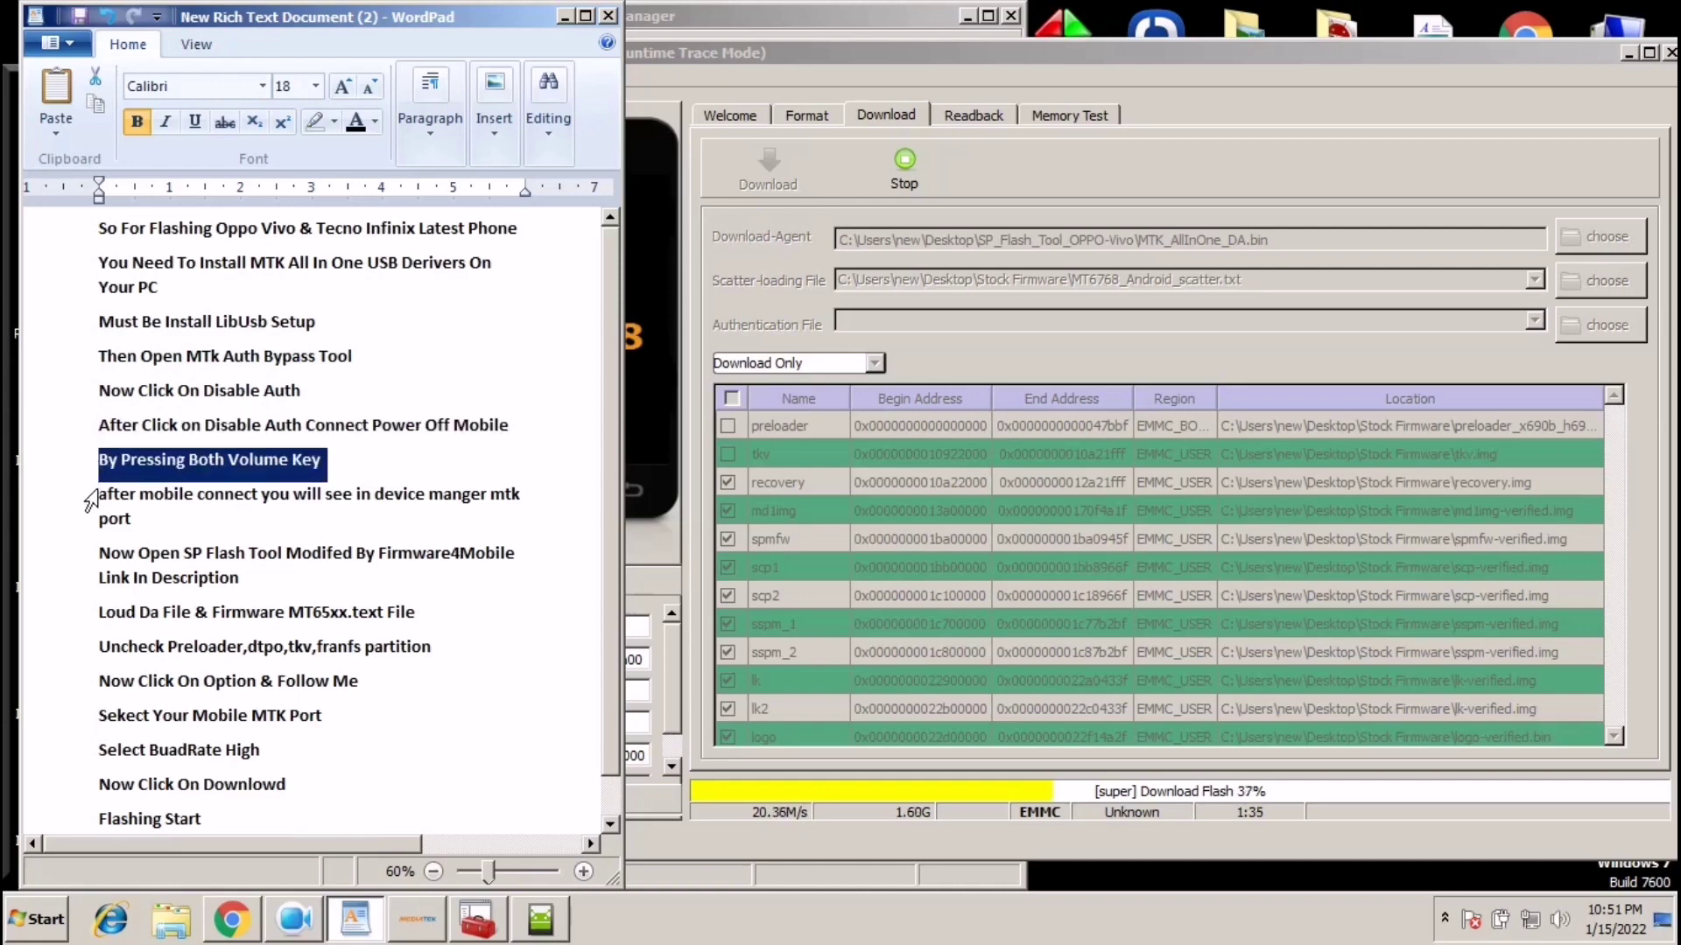
pyautogui.click(95, 495)
pyautogui.click(88, 501)
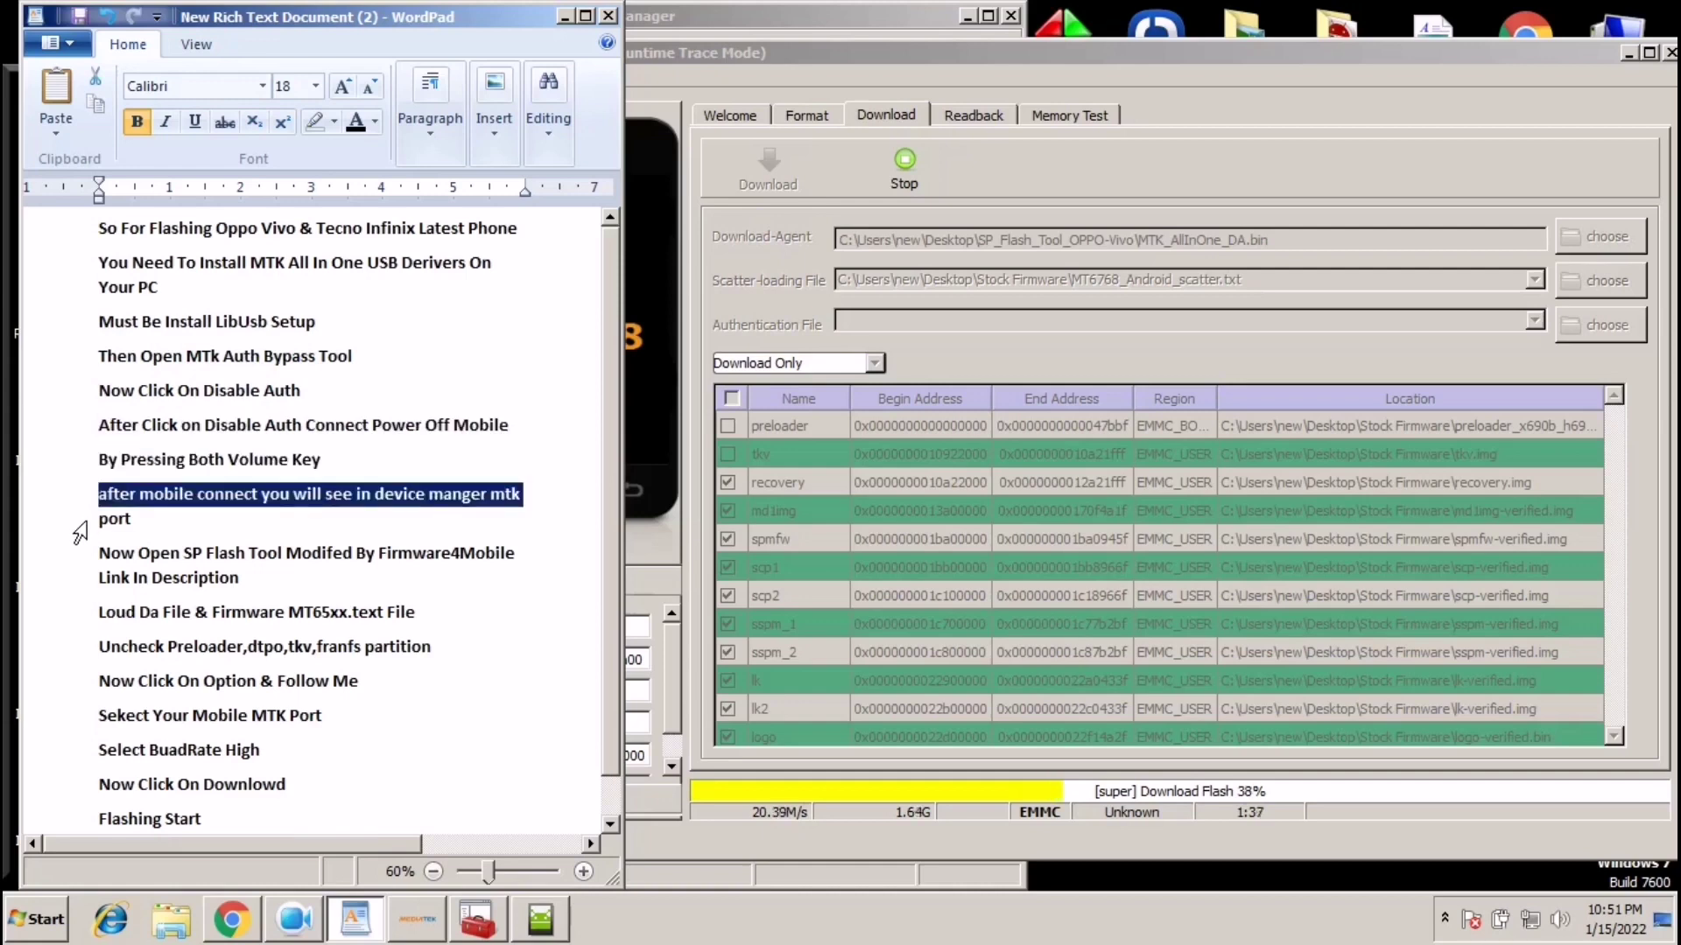
pyautogui.click(88, 516)
pyautogui.click(86, 561)
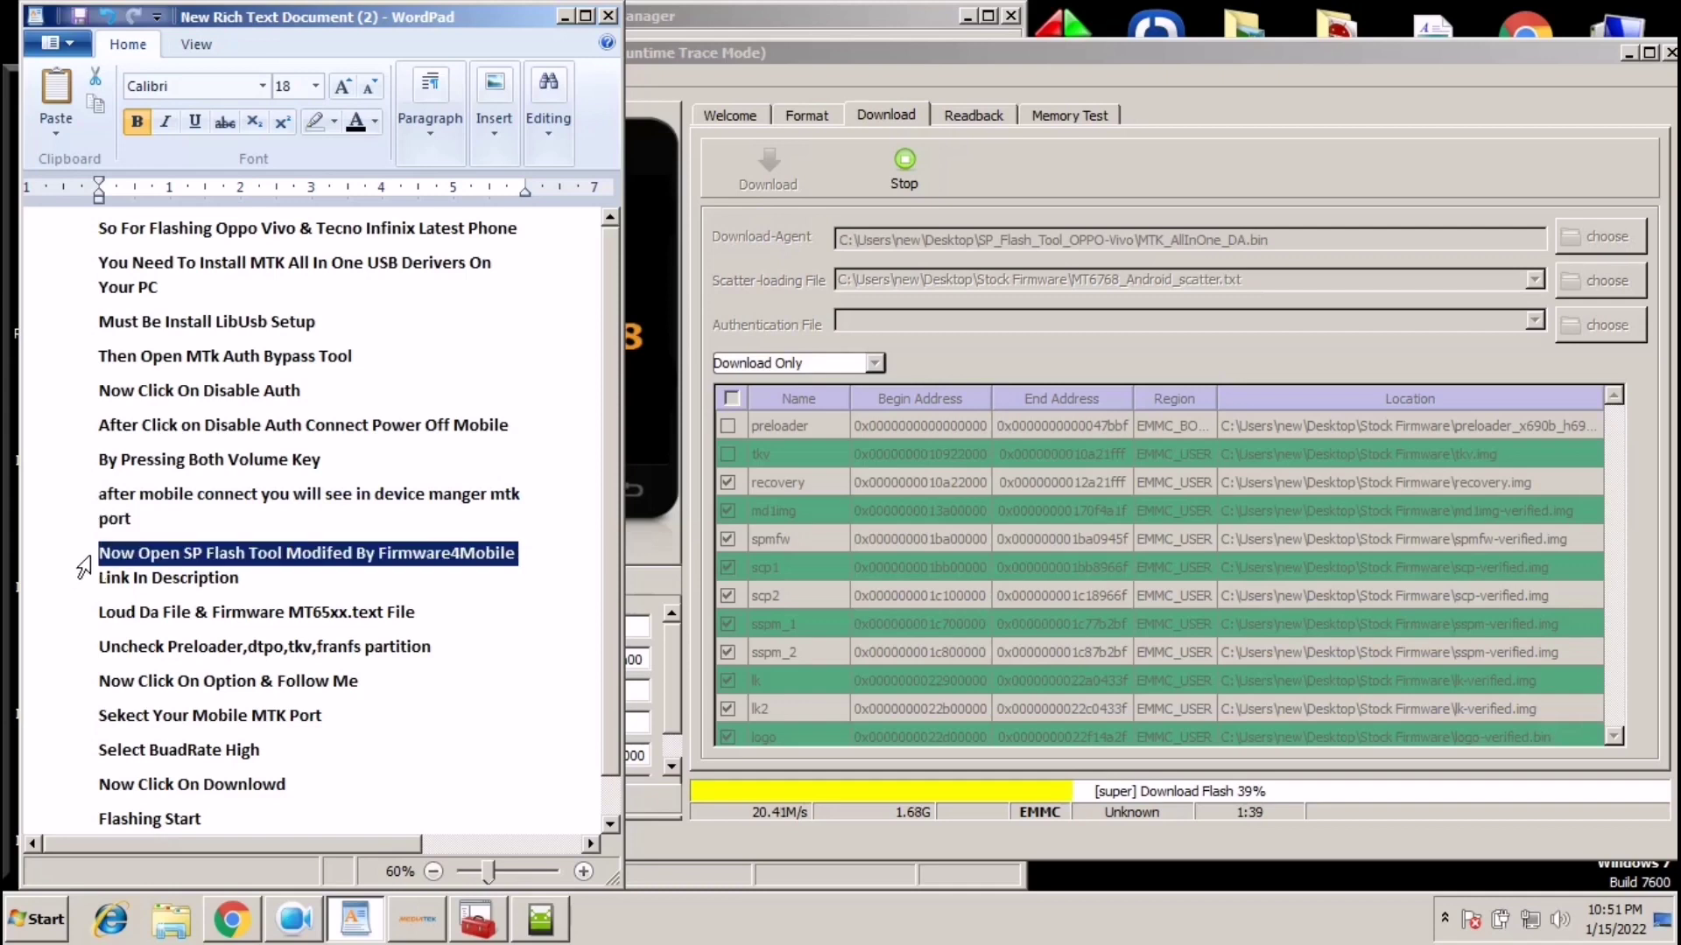
pyautogui.click(84, 580)
pyautogui.click(81, 617)
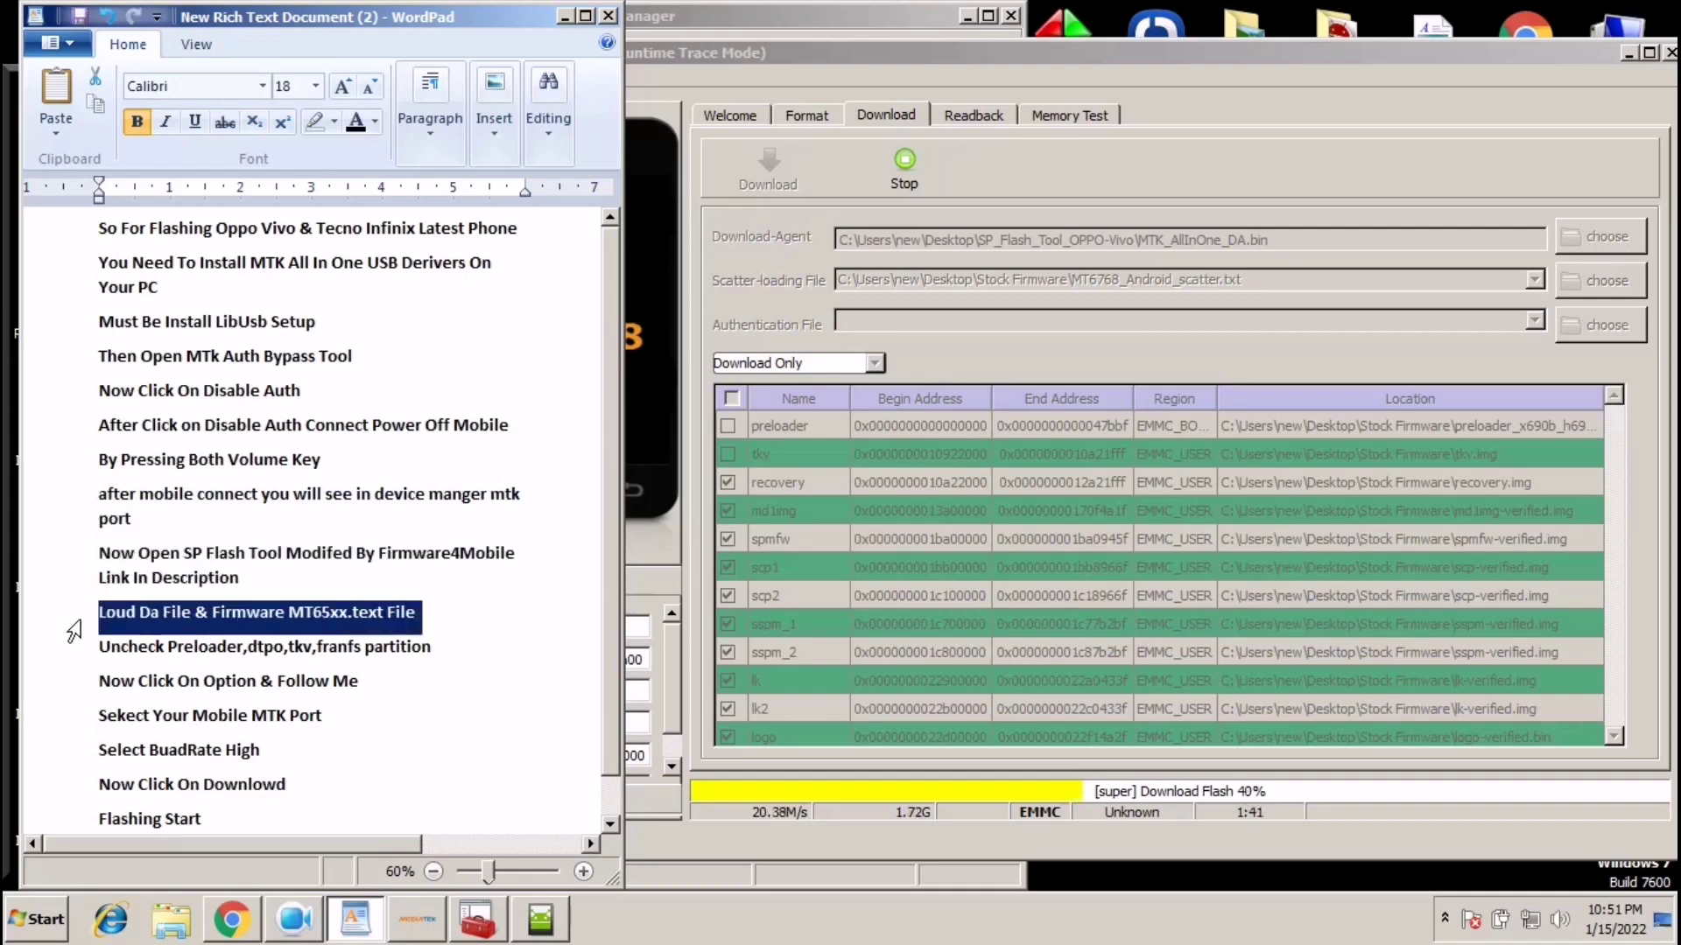
pyautogui.click(84, 649)
# Step: Add the line "All Files & Tools Link In Description" at the end of the notes and switch to Smart Phone Flash Tool
pyautogui.click(237, 788)
pyautogui.click(237, 829)
pyautogui.scroll(-1, 236, 829)
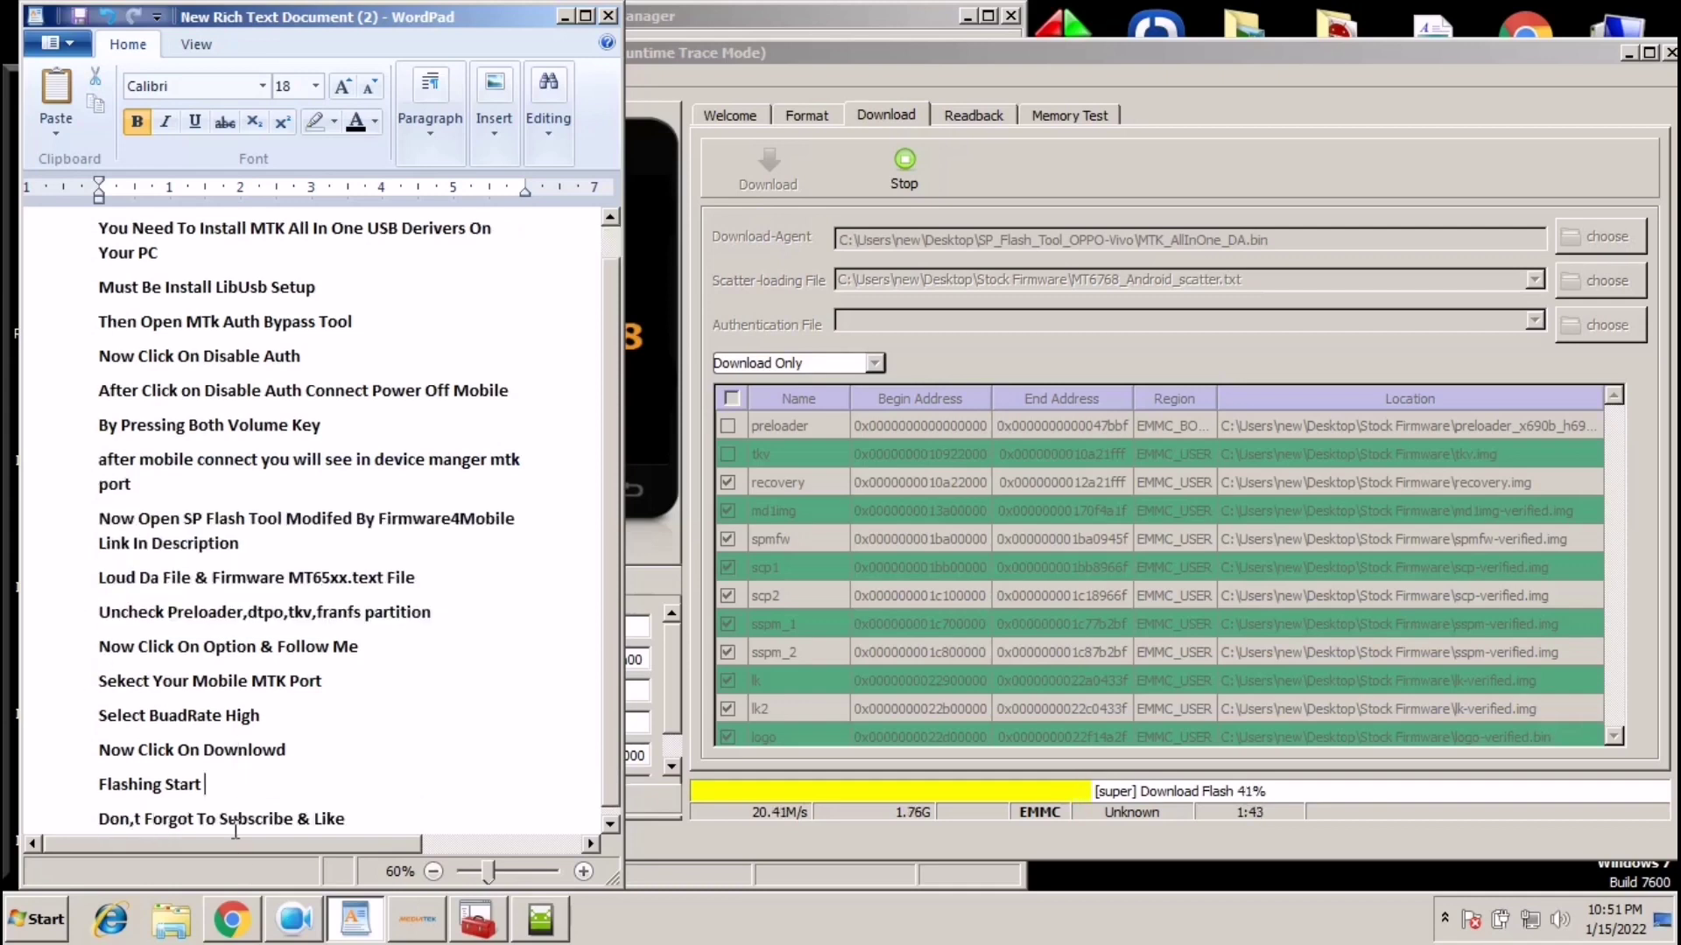
pyautogui.press('Return')
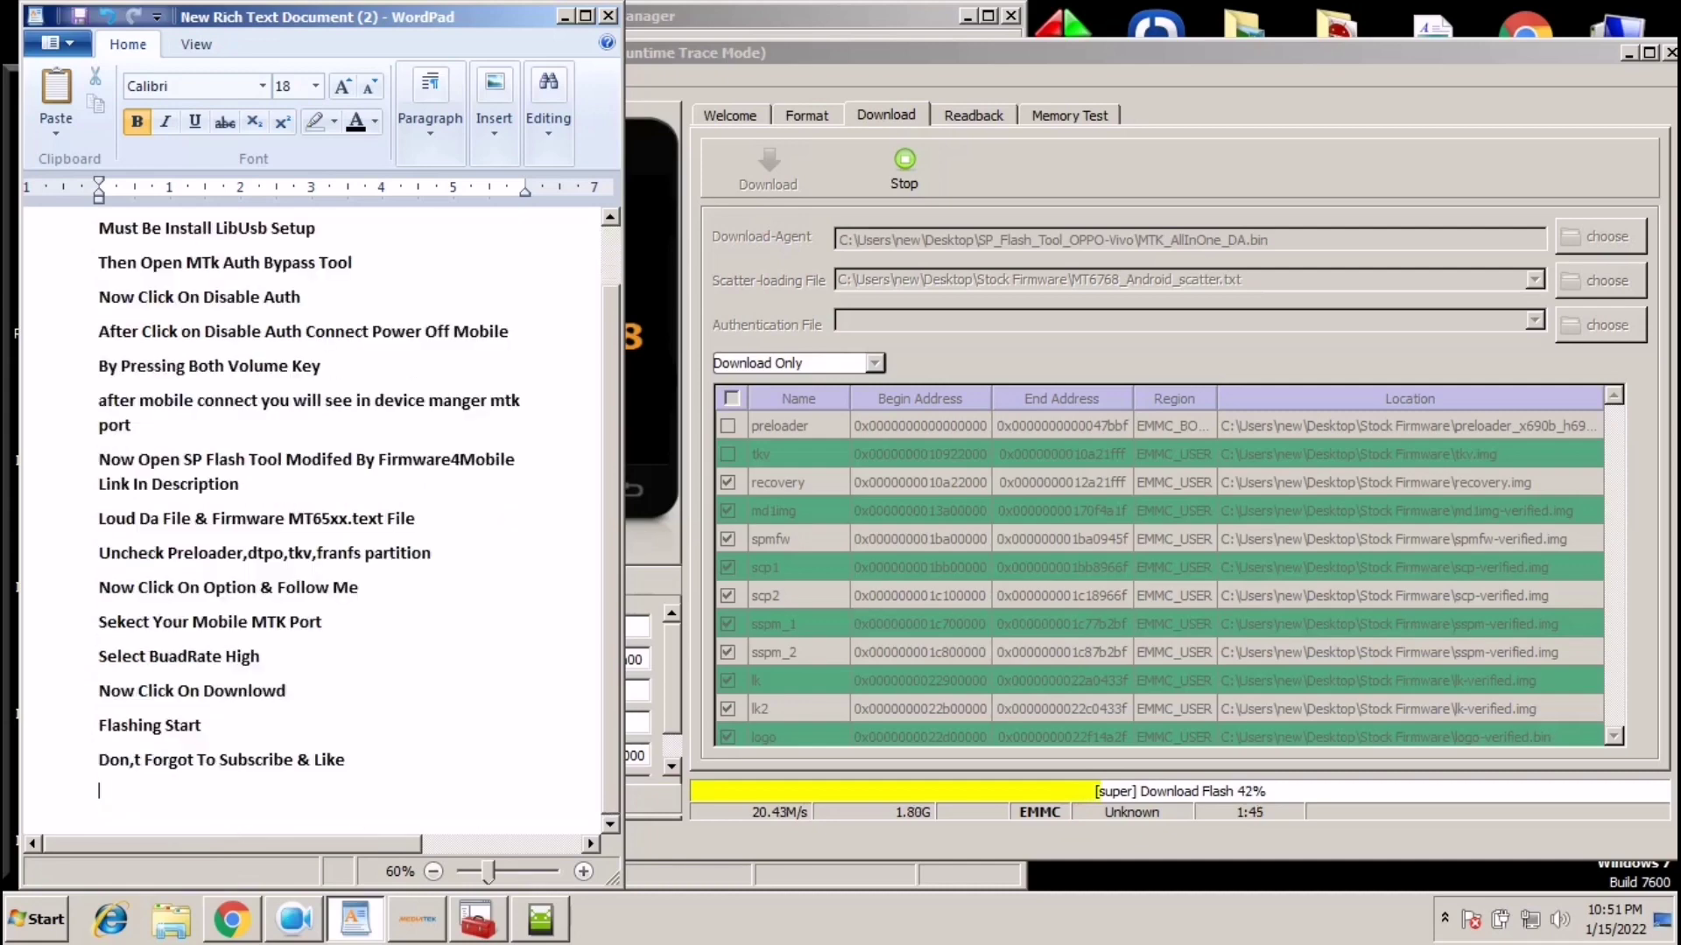
pyautogui.write('All Files &')
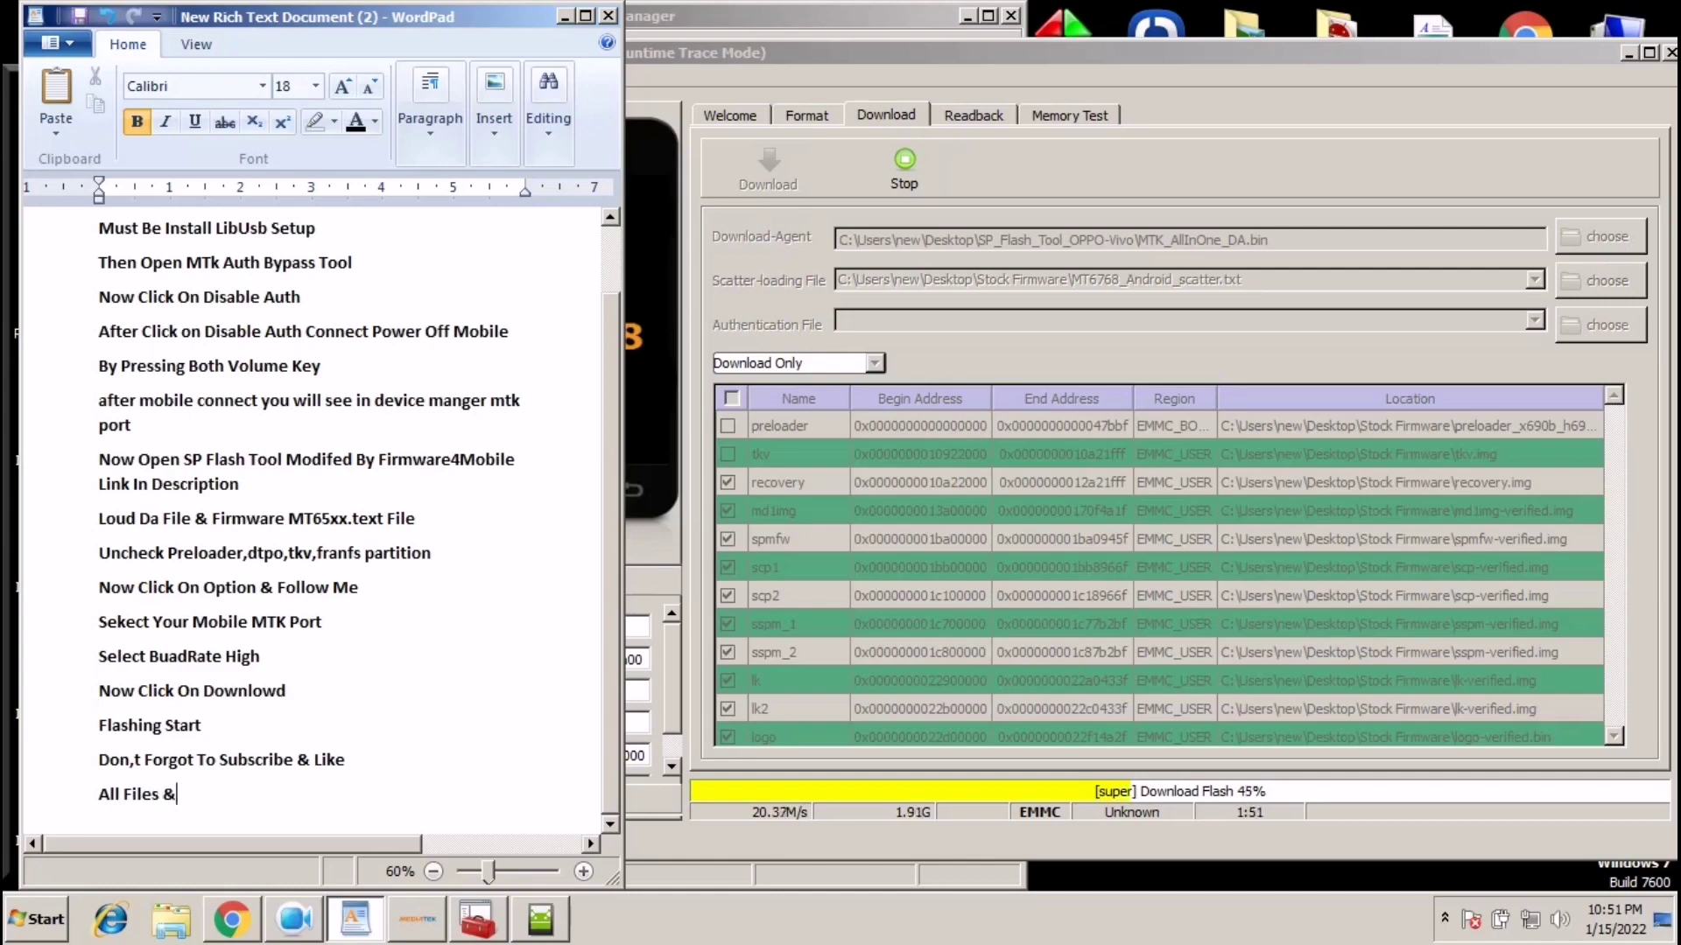
pyautogui.write(' Tools Link I')
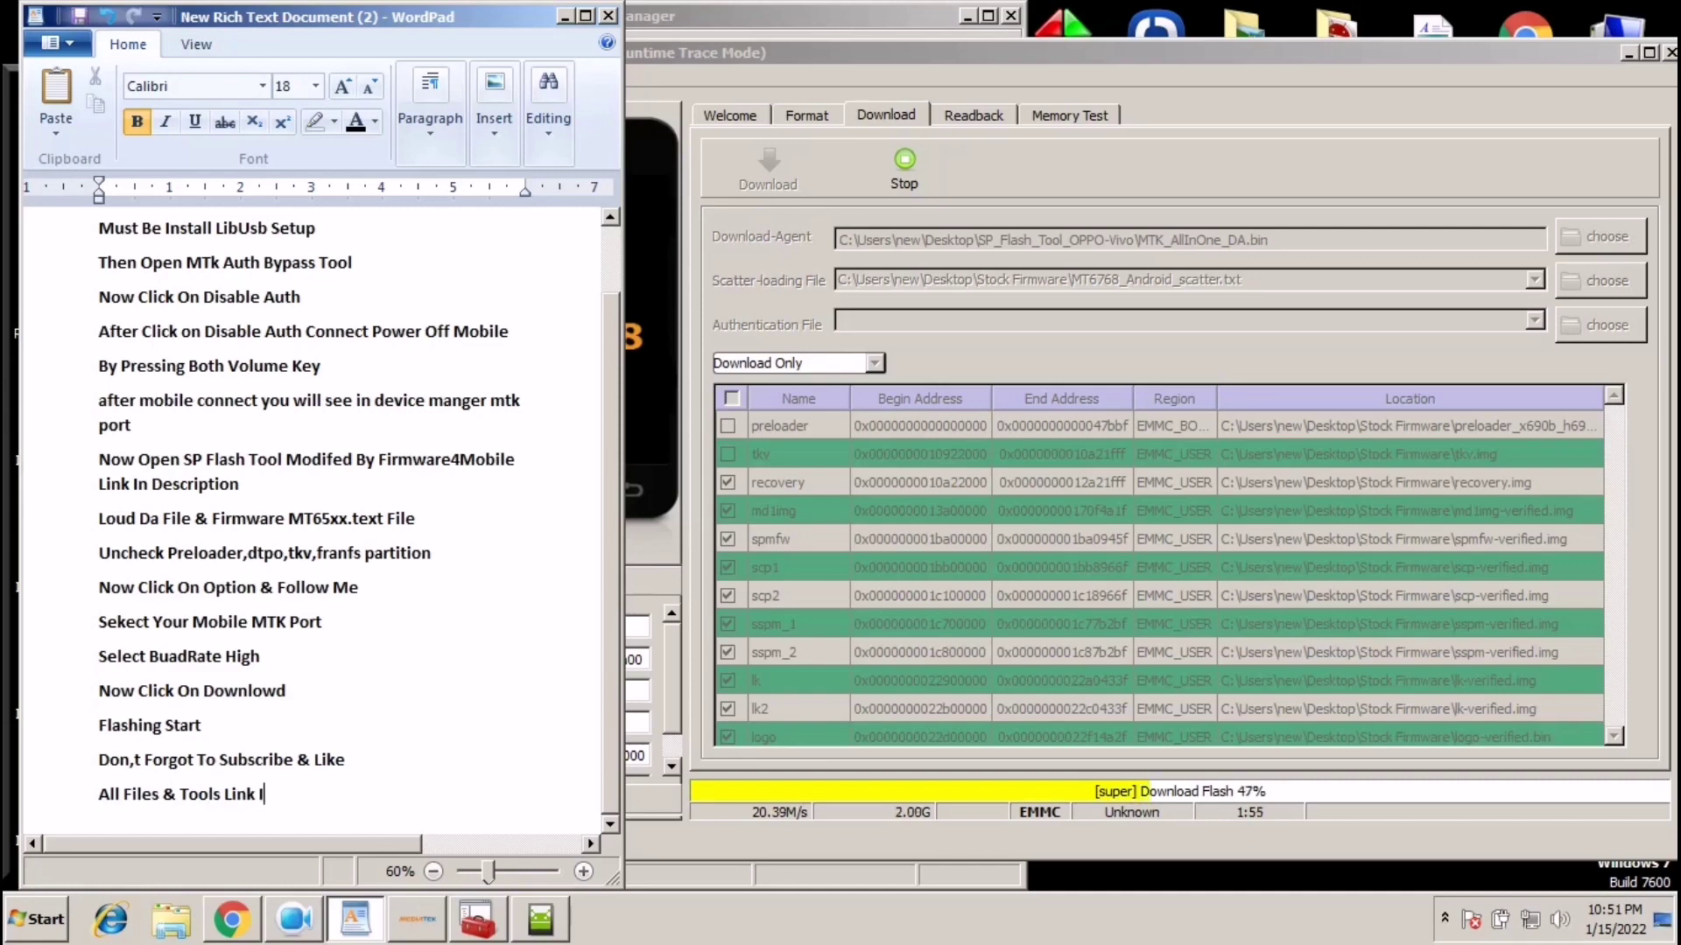
pyautogui.write('n Description')
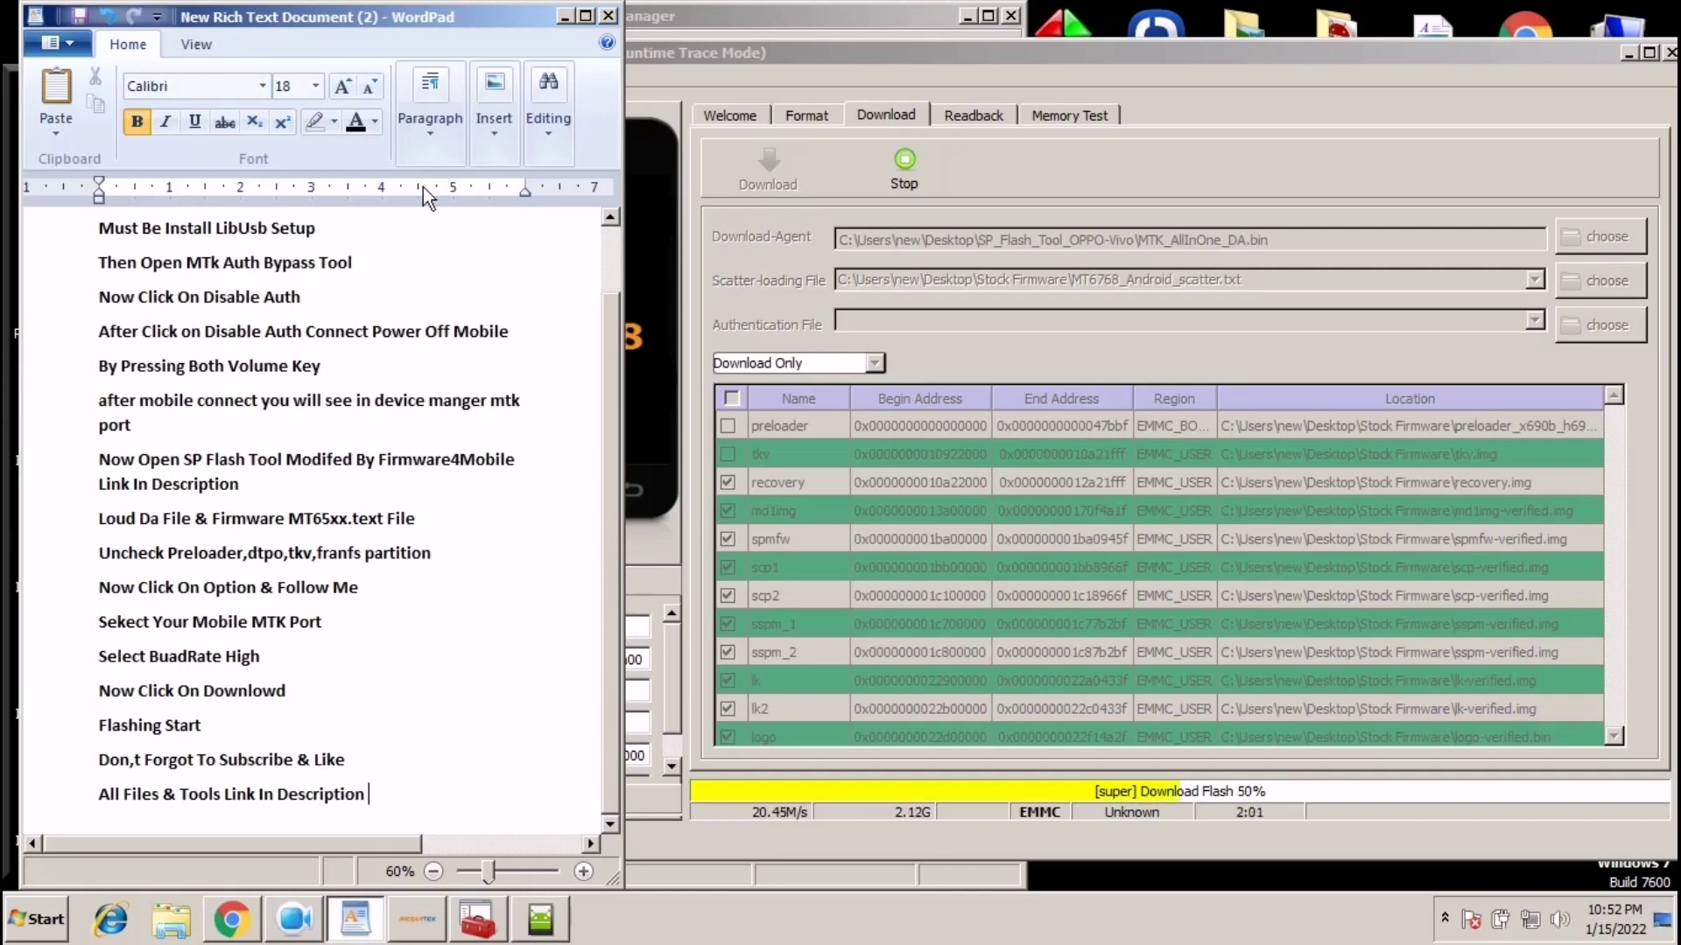
pyautogui.click(684, 56)
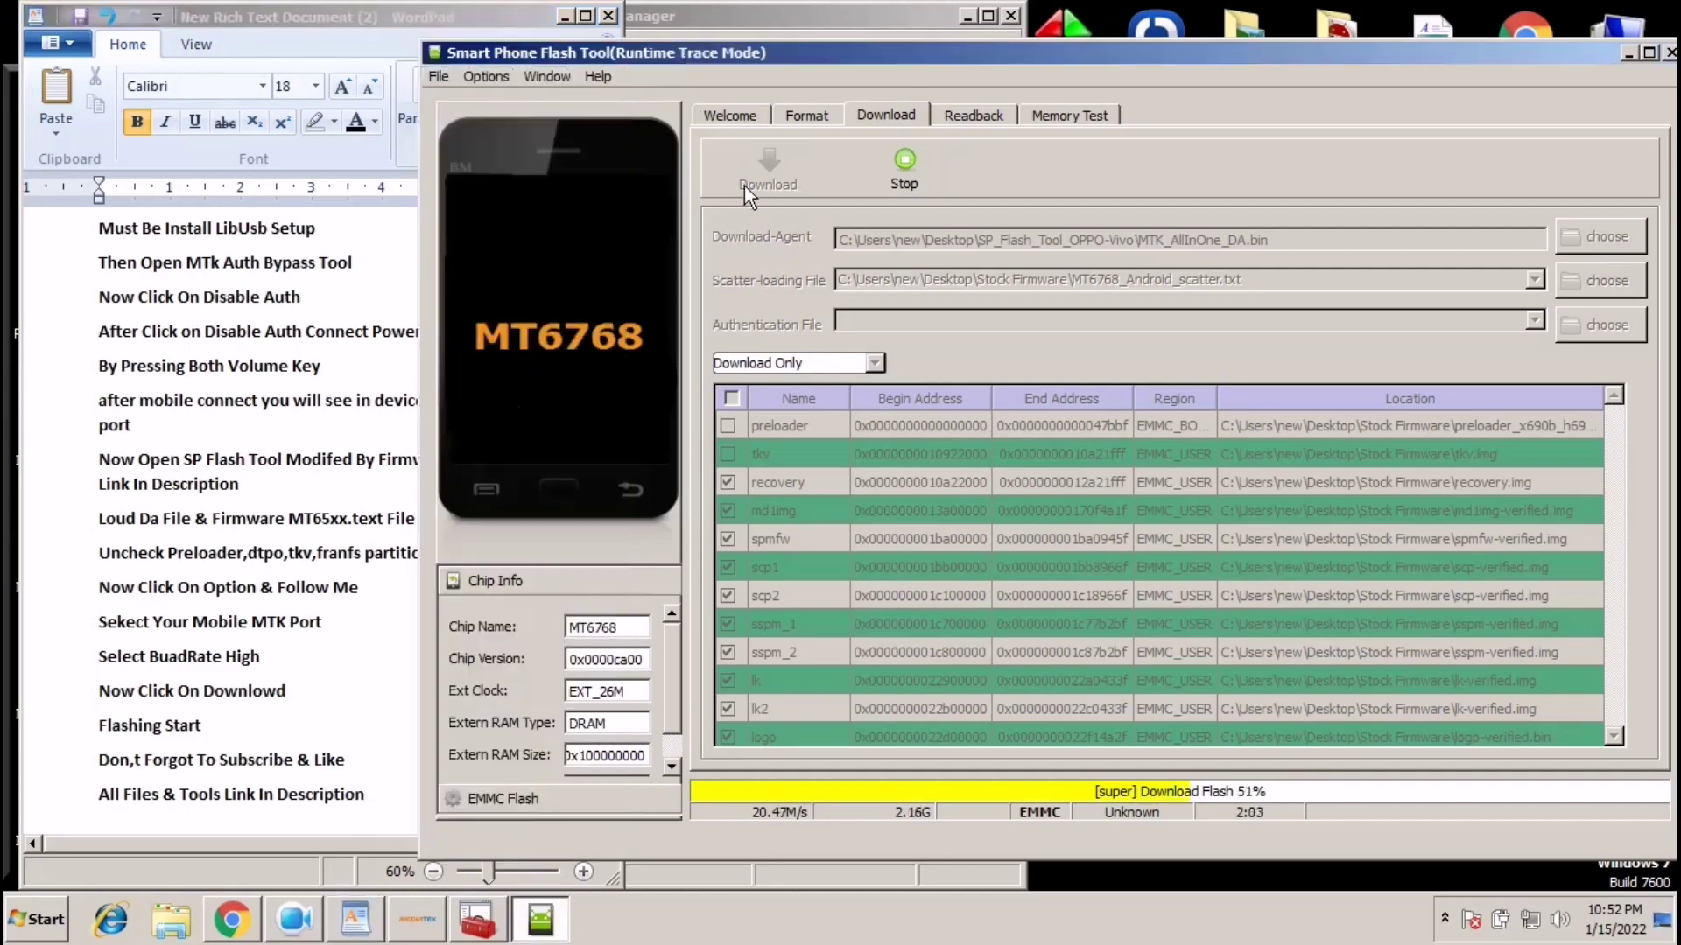
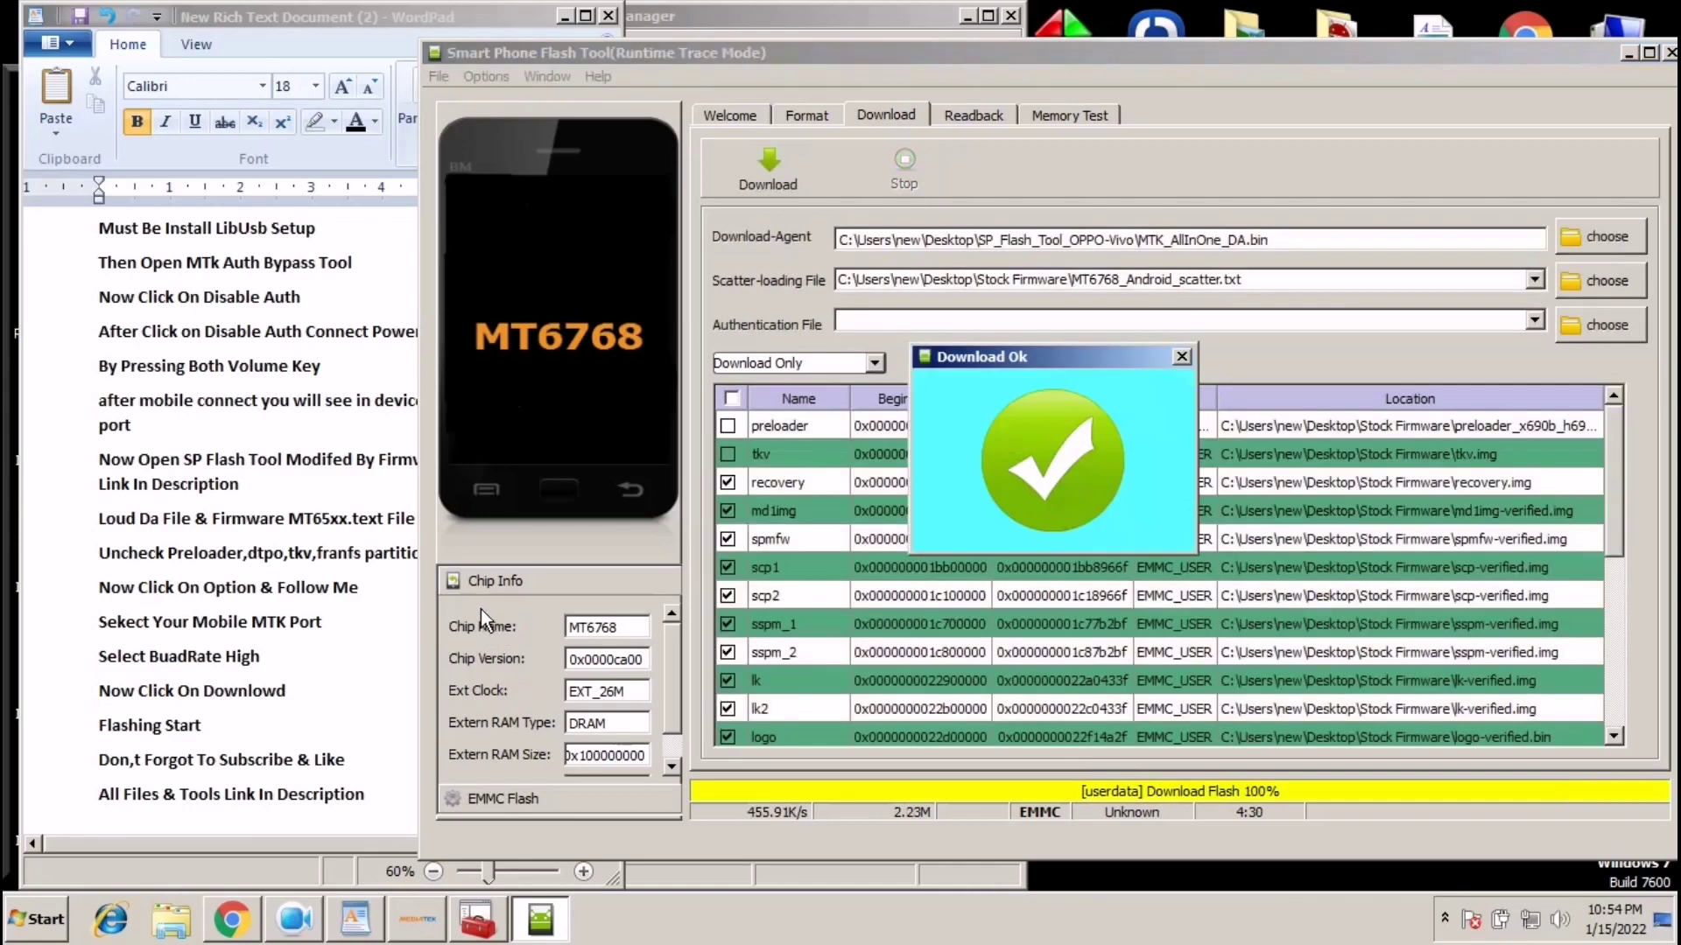
# Step: Dismiss the flashing completion notice and close Smart Phone Flash Tool
pyautogui.click(1181, 357)
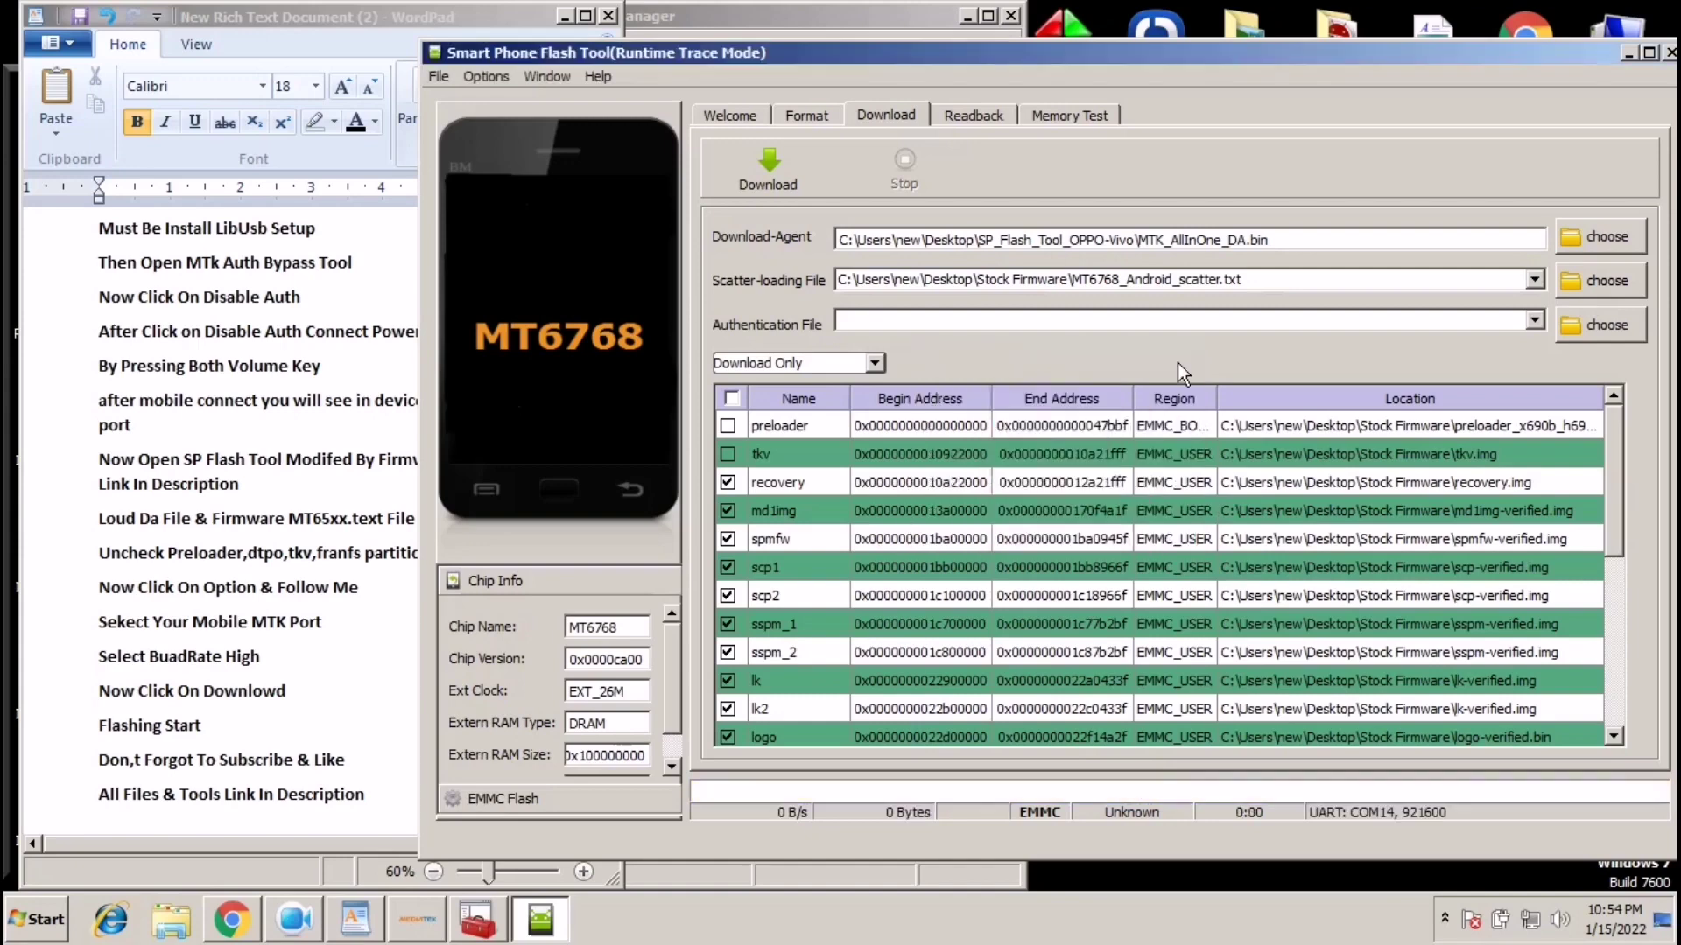
pyautogui.click(1668, 53)
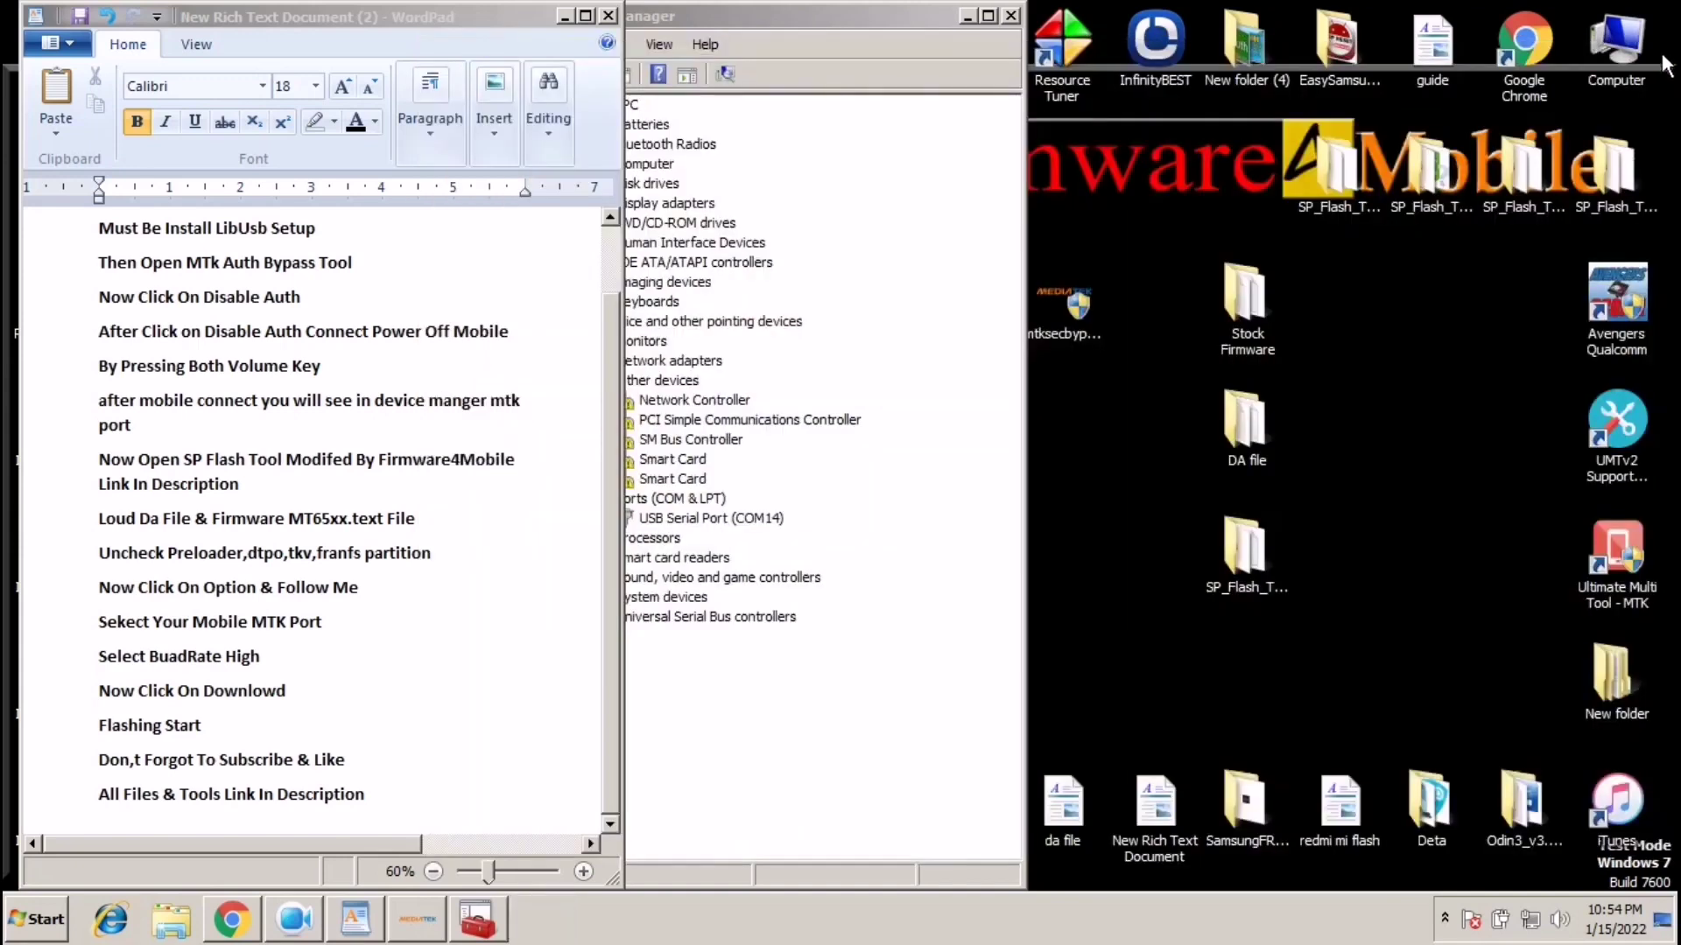
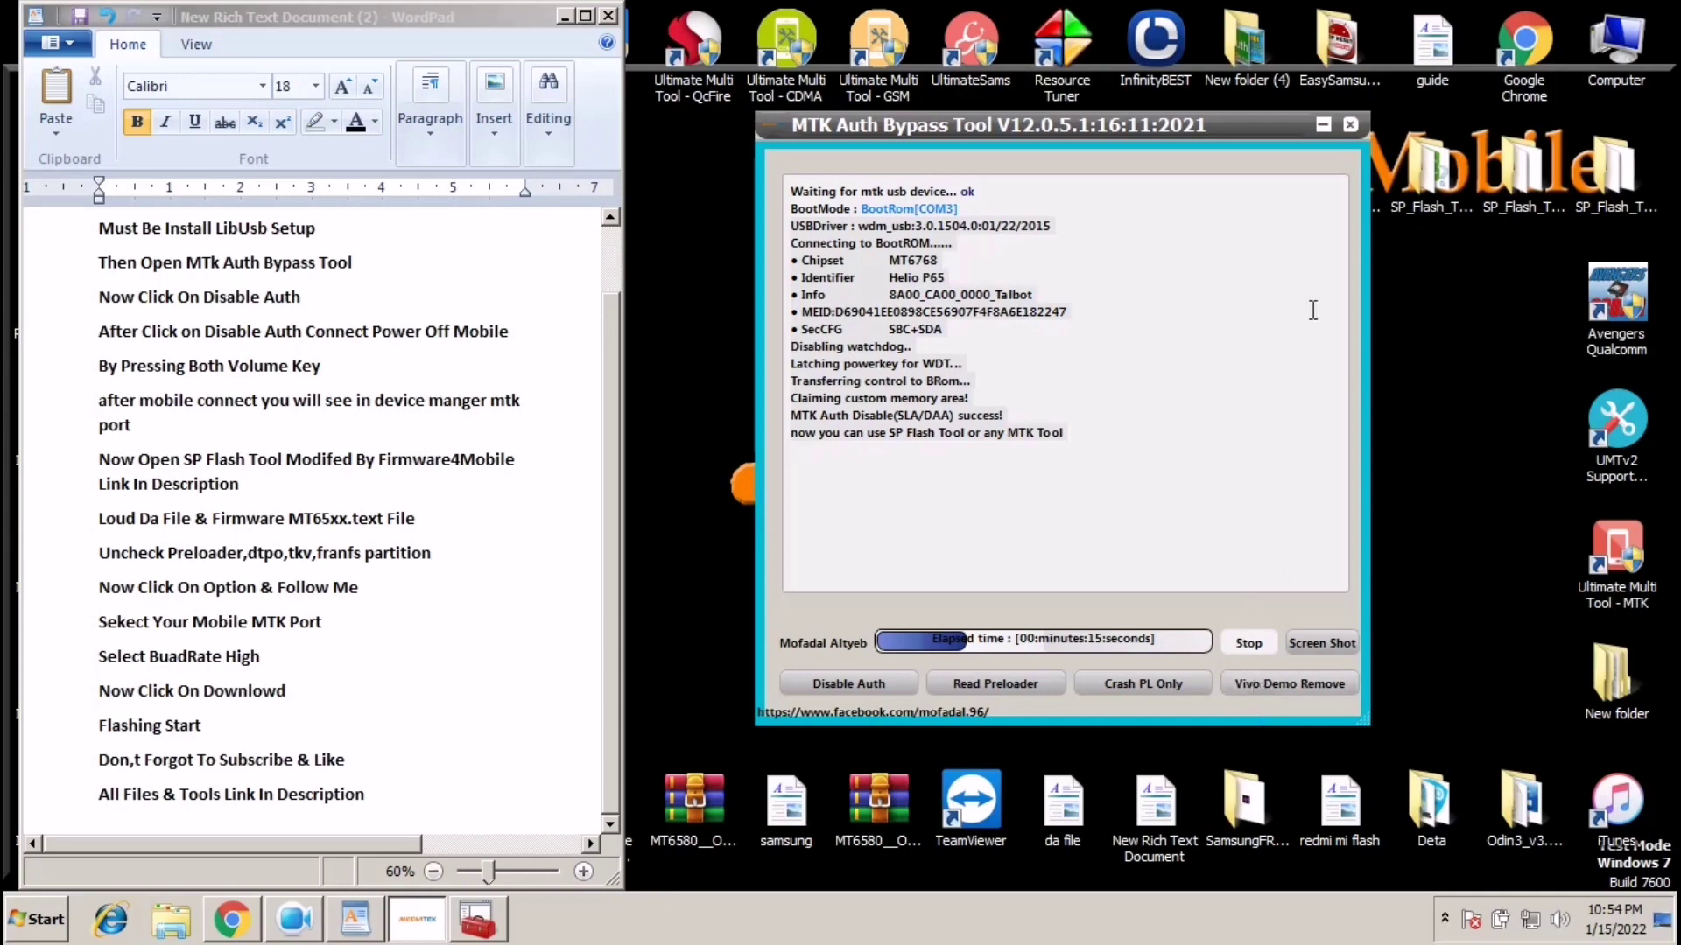
# Step: Close MTK Auth Bypass Tool and maximize the WordPad document with a cleared page at 110% zoom
pyautogui.click(1349, 125)
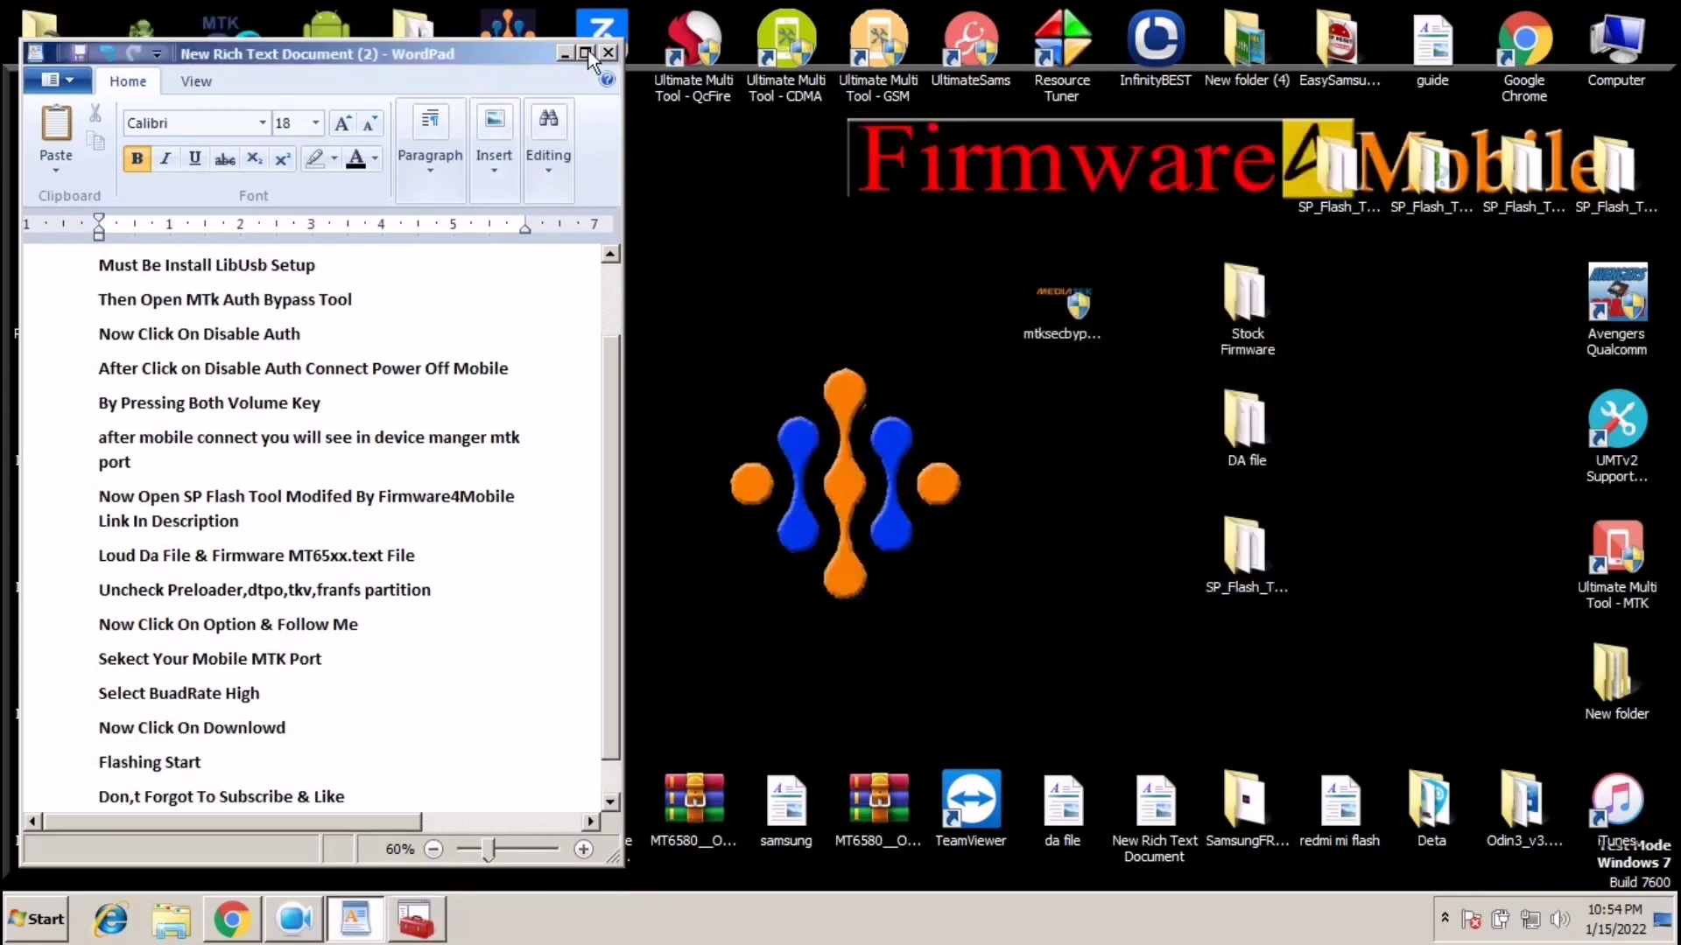
pyautogui.click(585, 16)
pyautogui.moveTo(595, 793); pyautogui.dragTo(596, 390)
pyautogui.click(1663, 879)
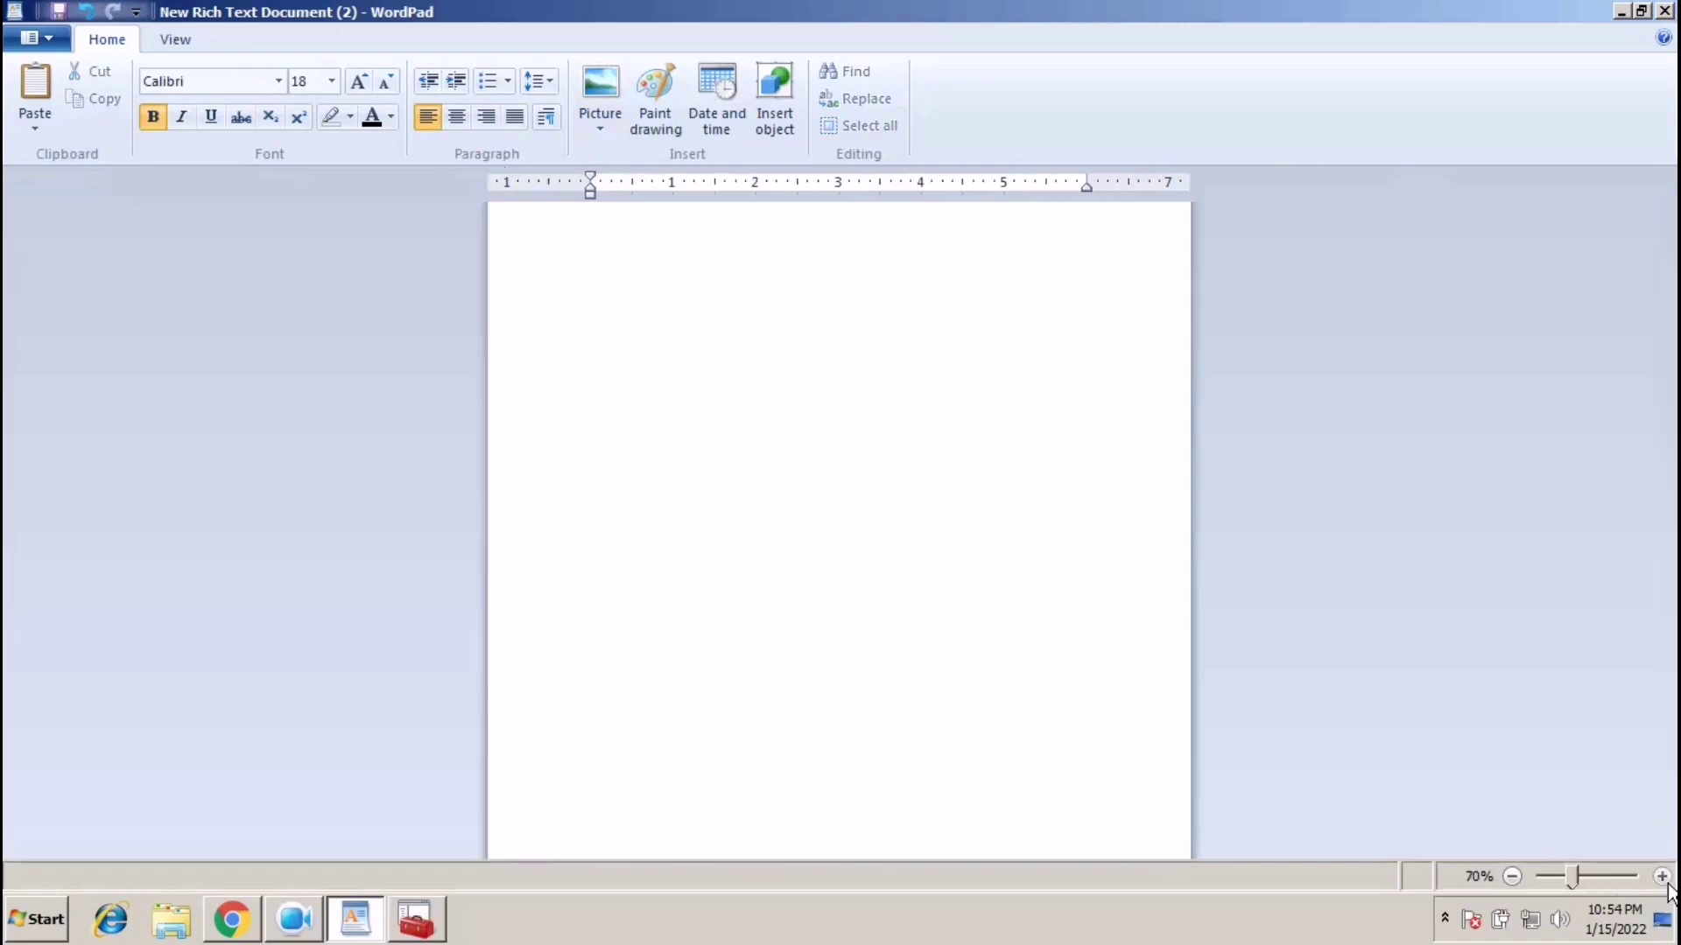
pyautogui.click(1663, 879)
pyautogui.click(1664, 879)
pyautogui.click(1663, 879)
pyautogui.click(1663, 879)
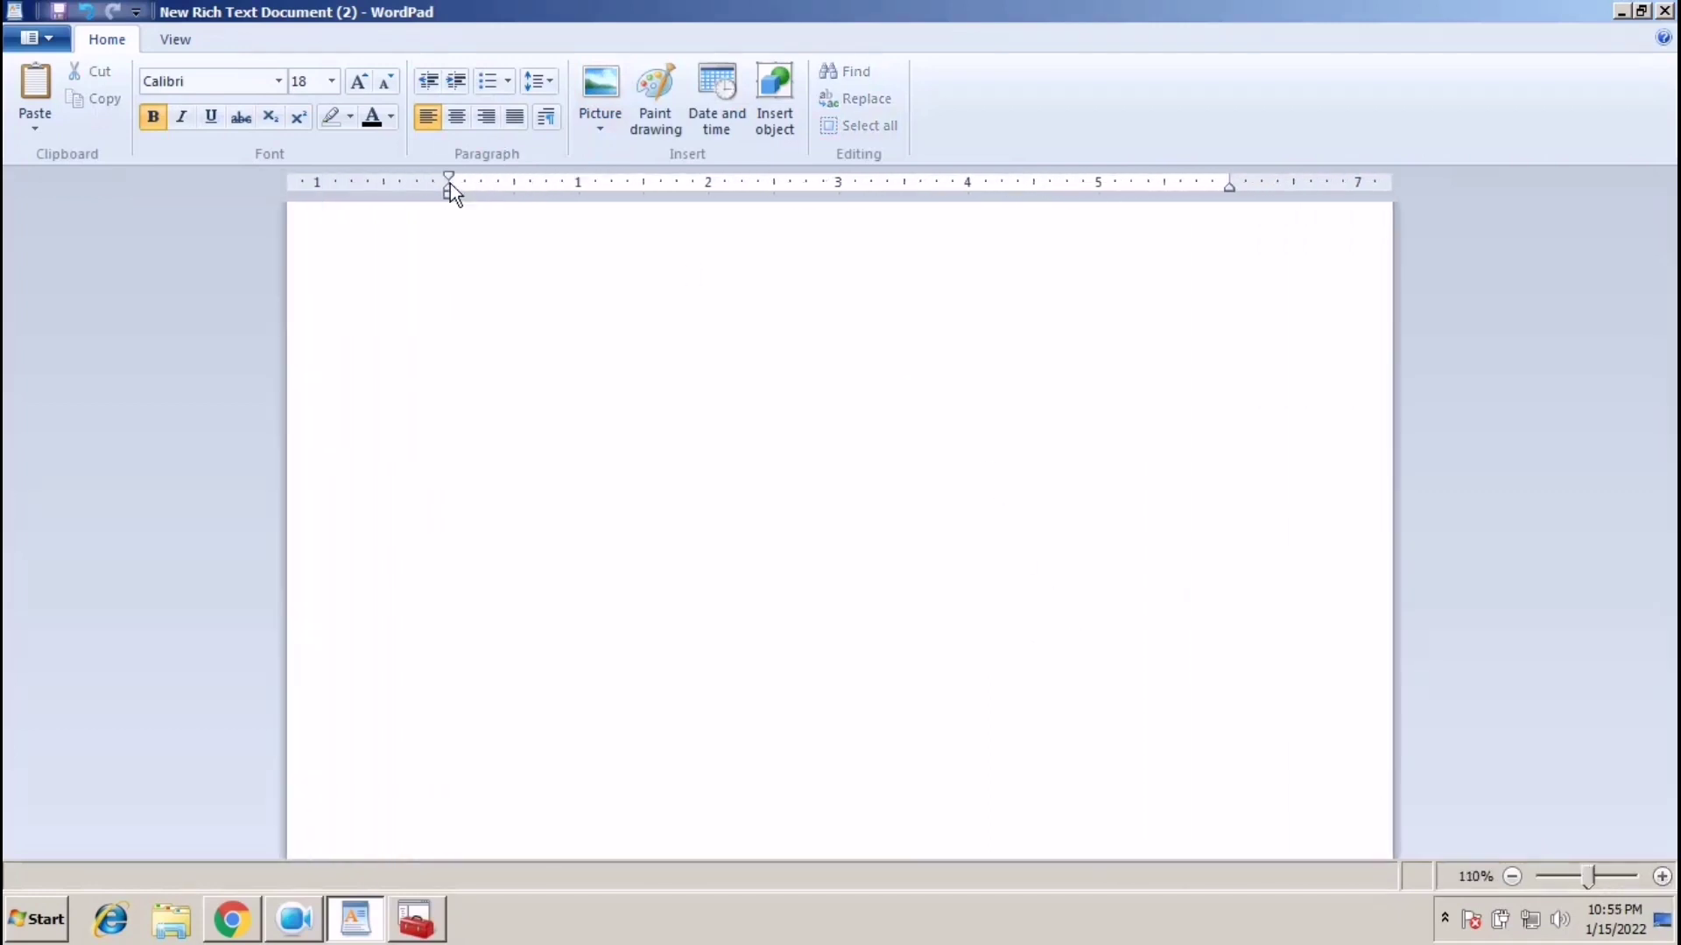
# Step: Write the centred closing line "i Hope You Understand For Any Help You Can Ask In Comment Section"
pyautogui.write('i Hope ')
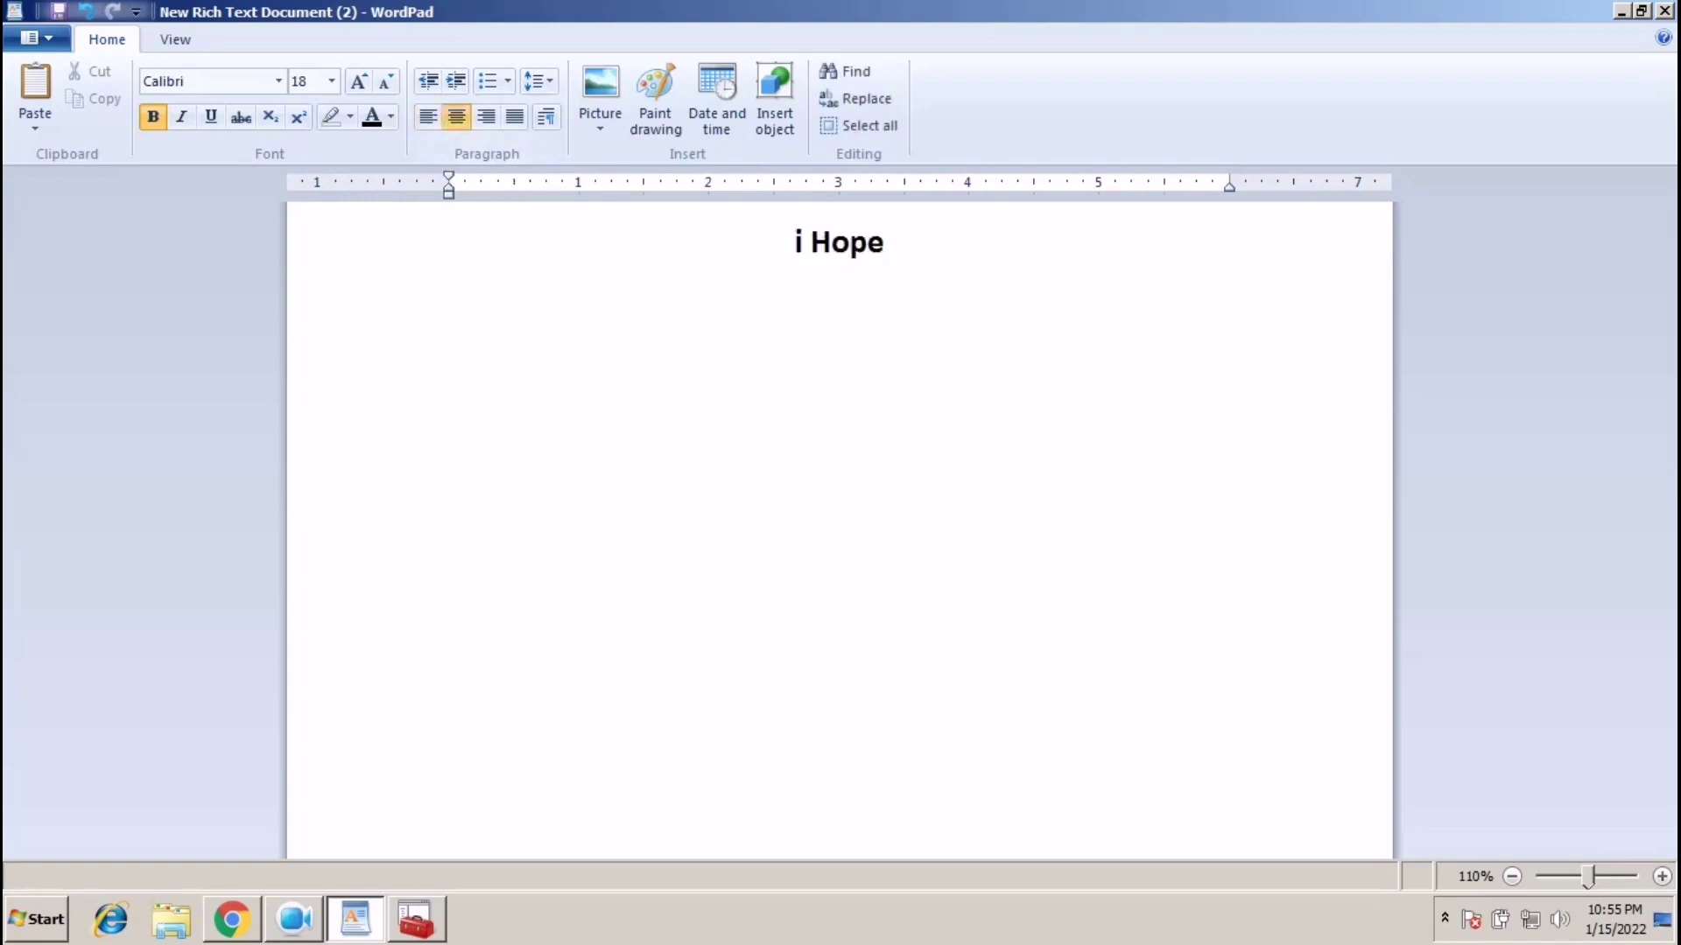
pyautogui.write('You ')
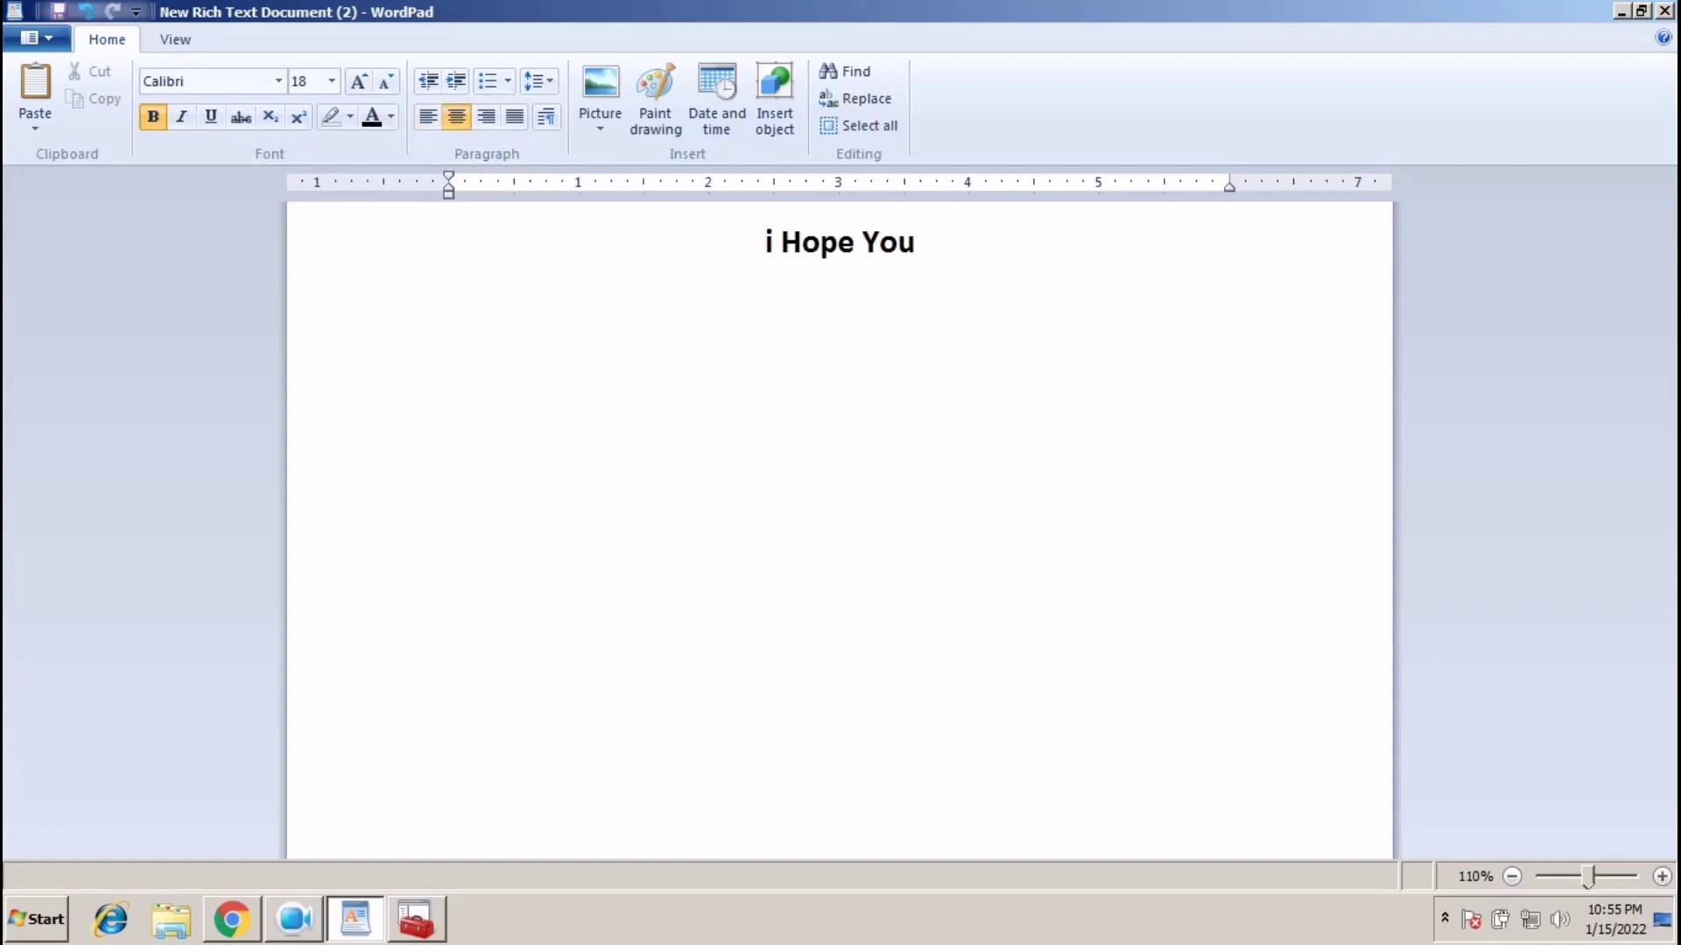
pyautogui.write('Unders')
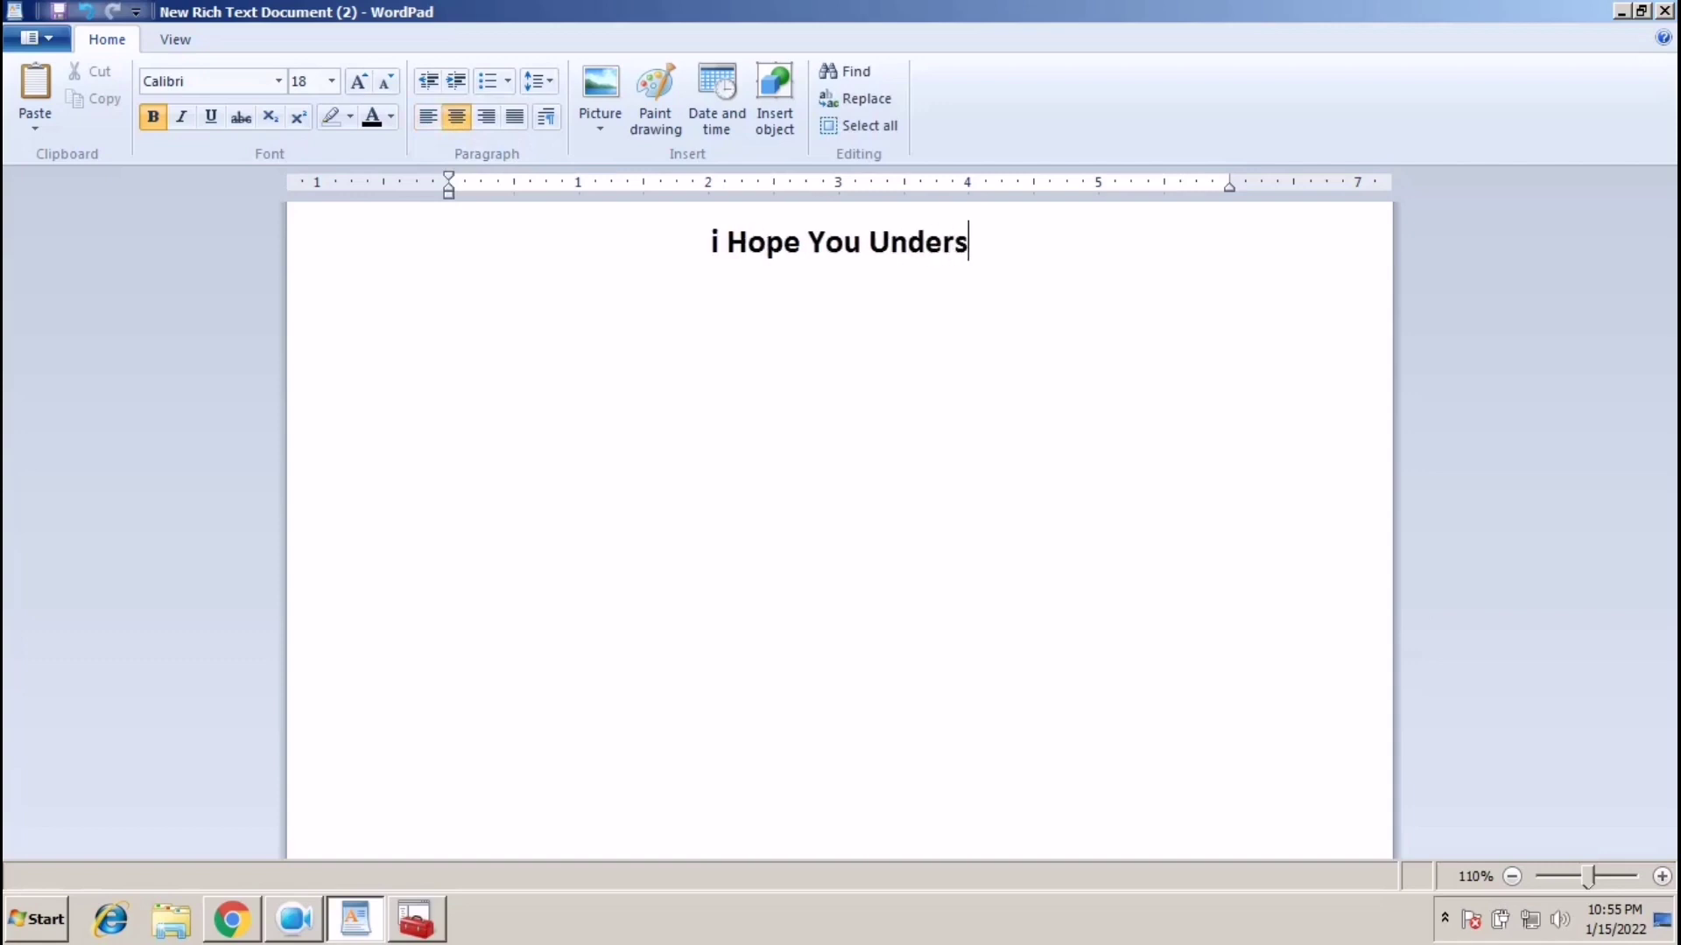
pyautogui.write('tand')
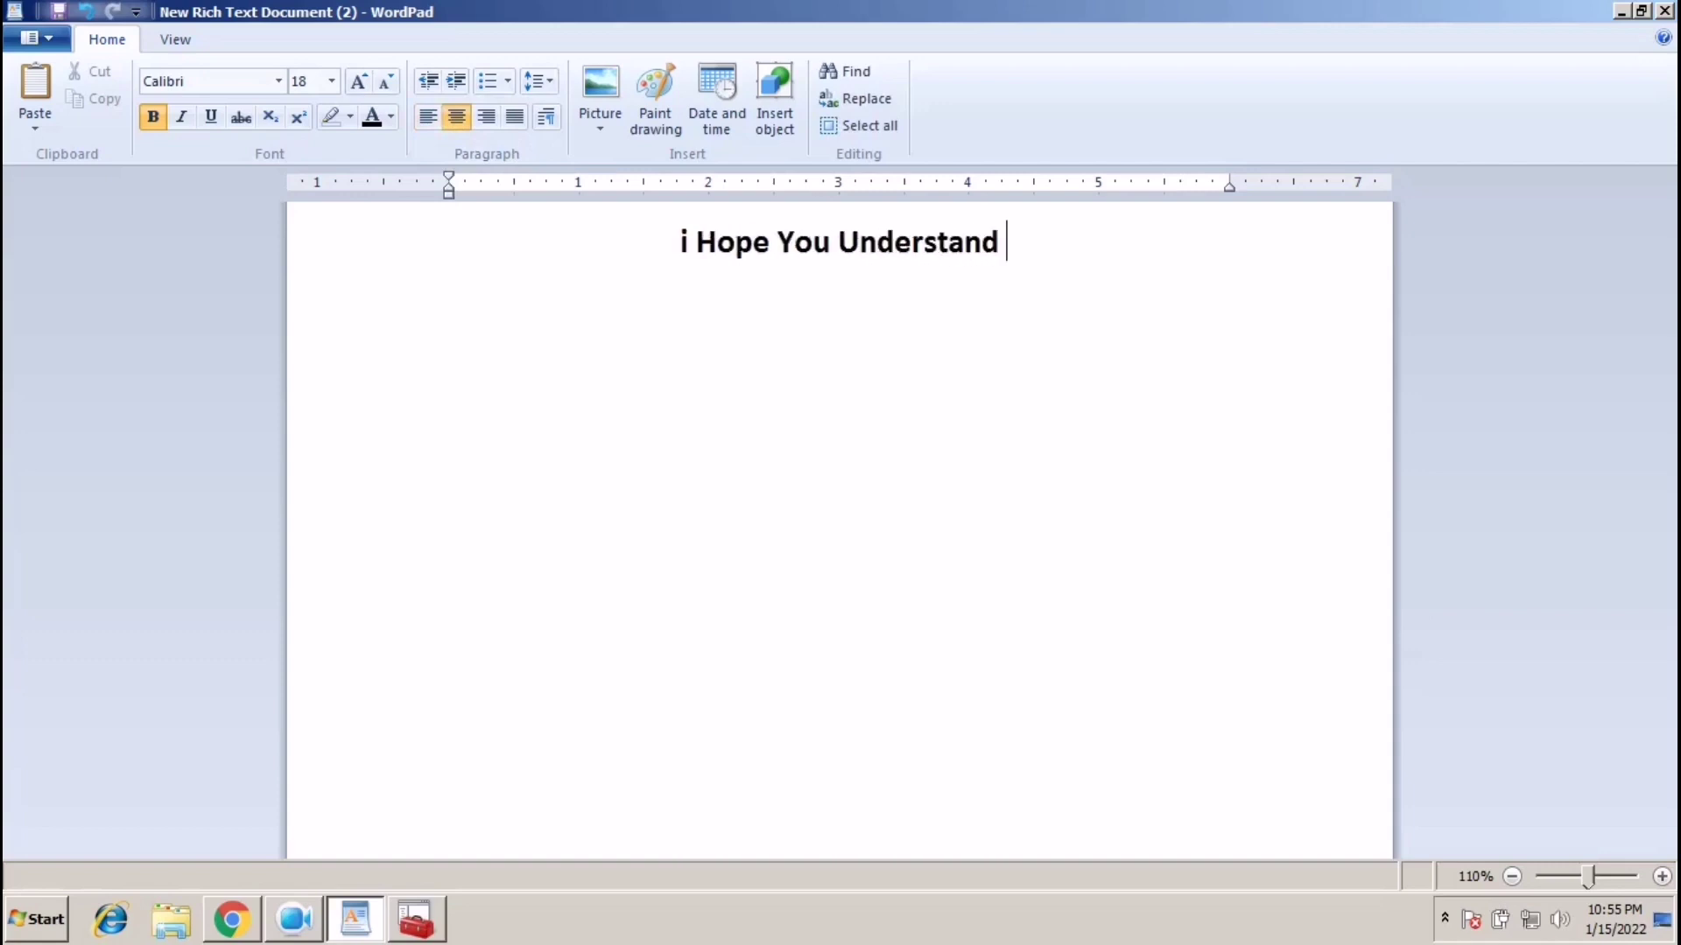
pyautogui.write(' For A')
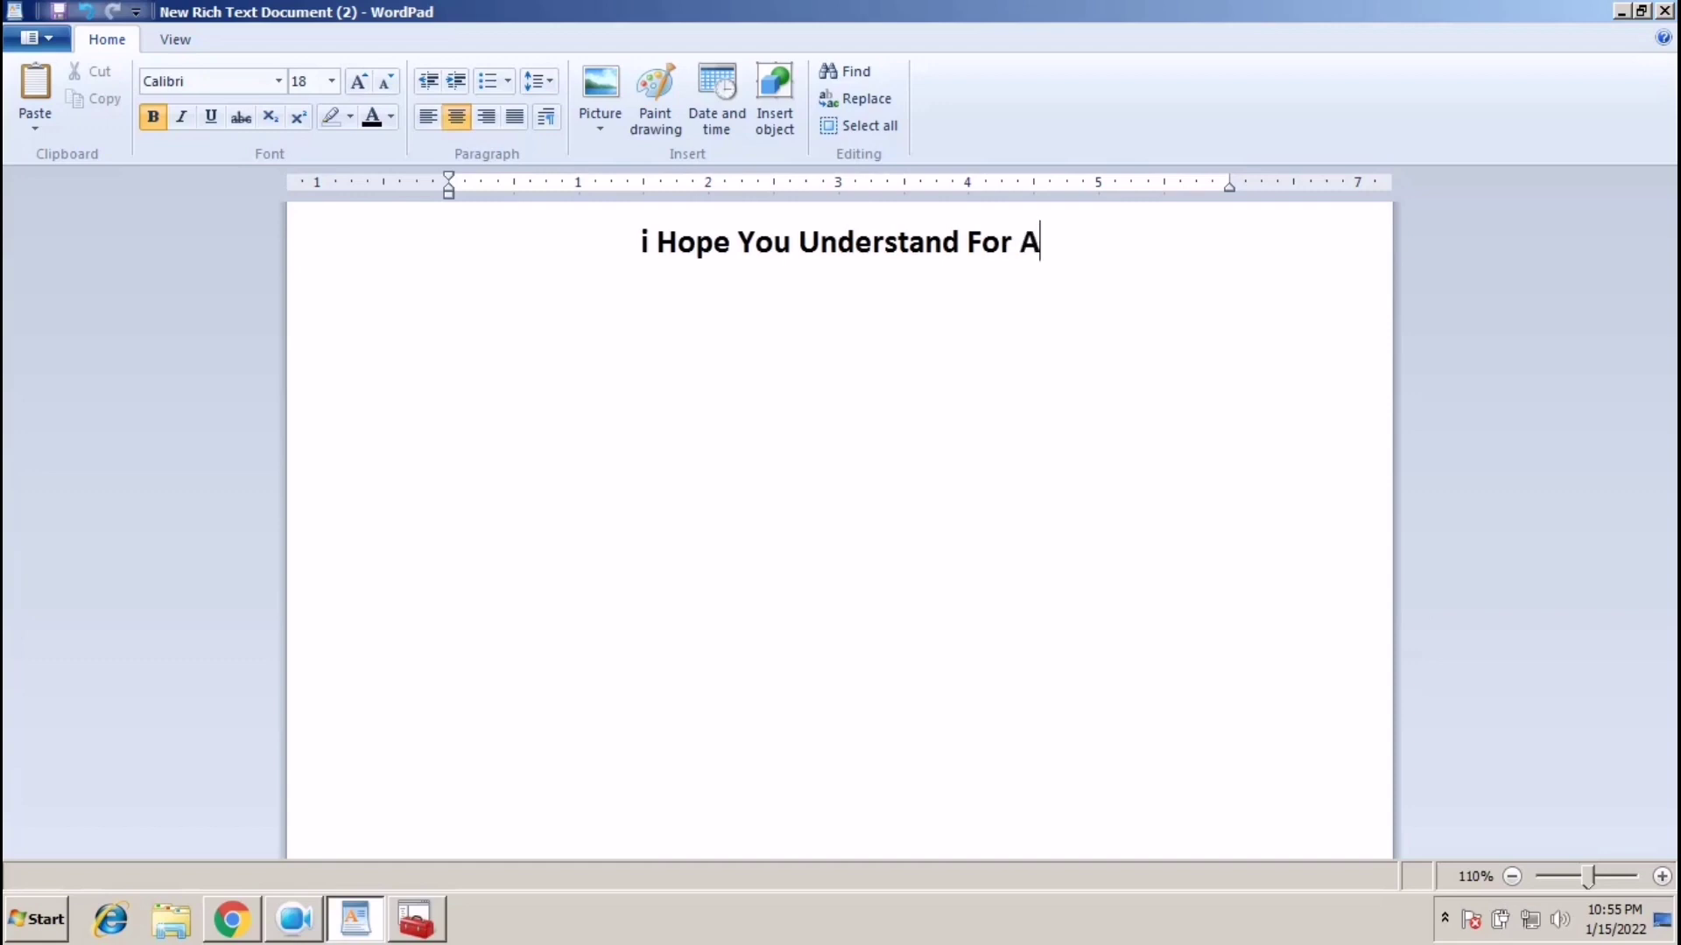
pyautogui.write('ny Help ')
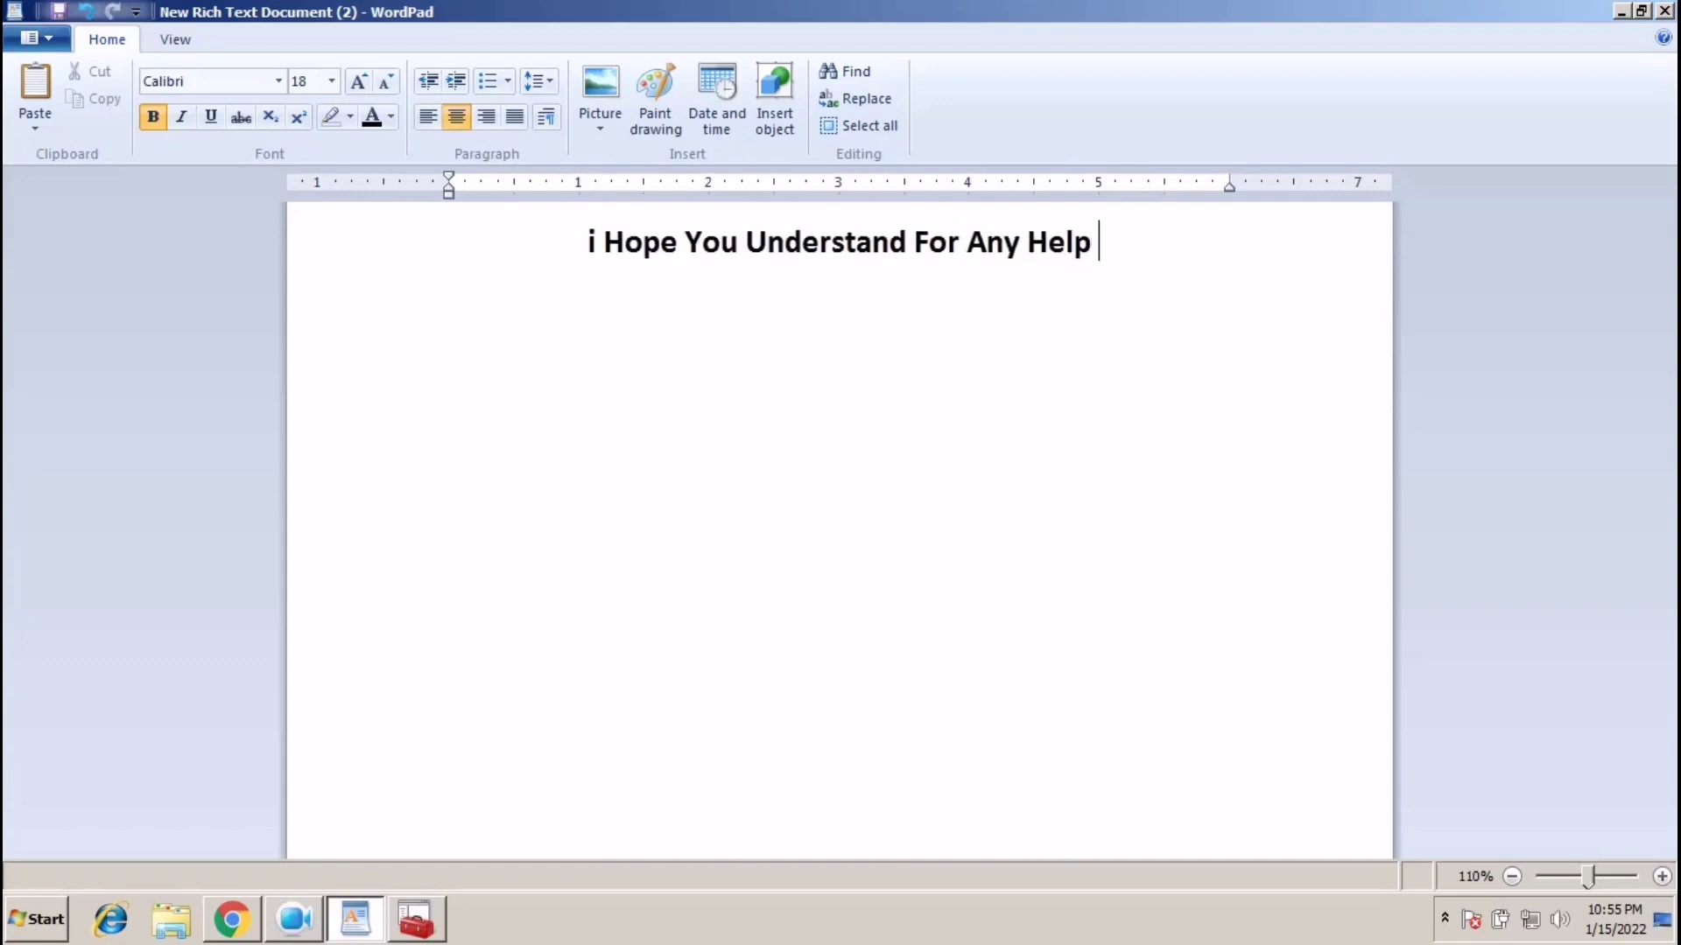
pyautogui.write('Y')
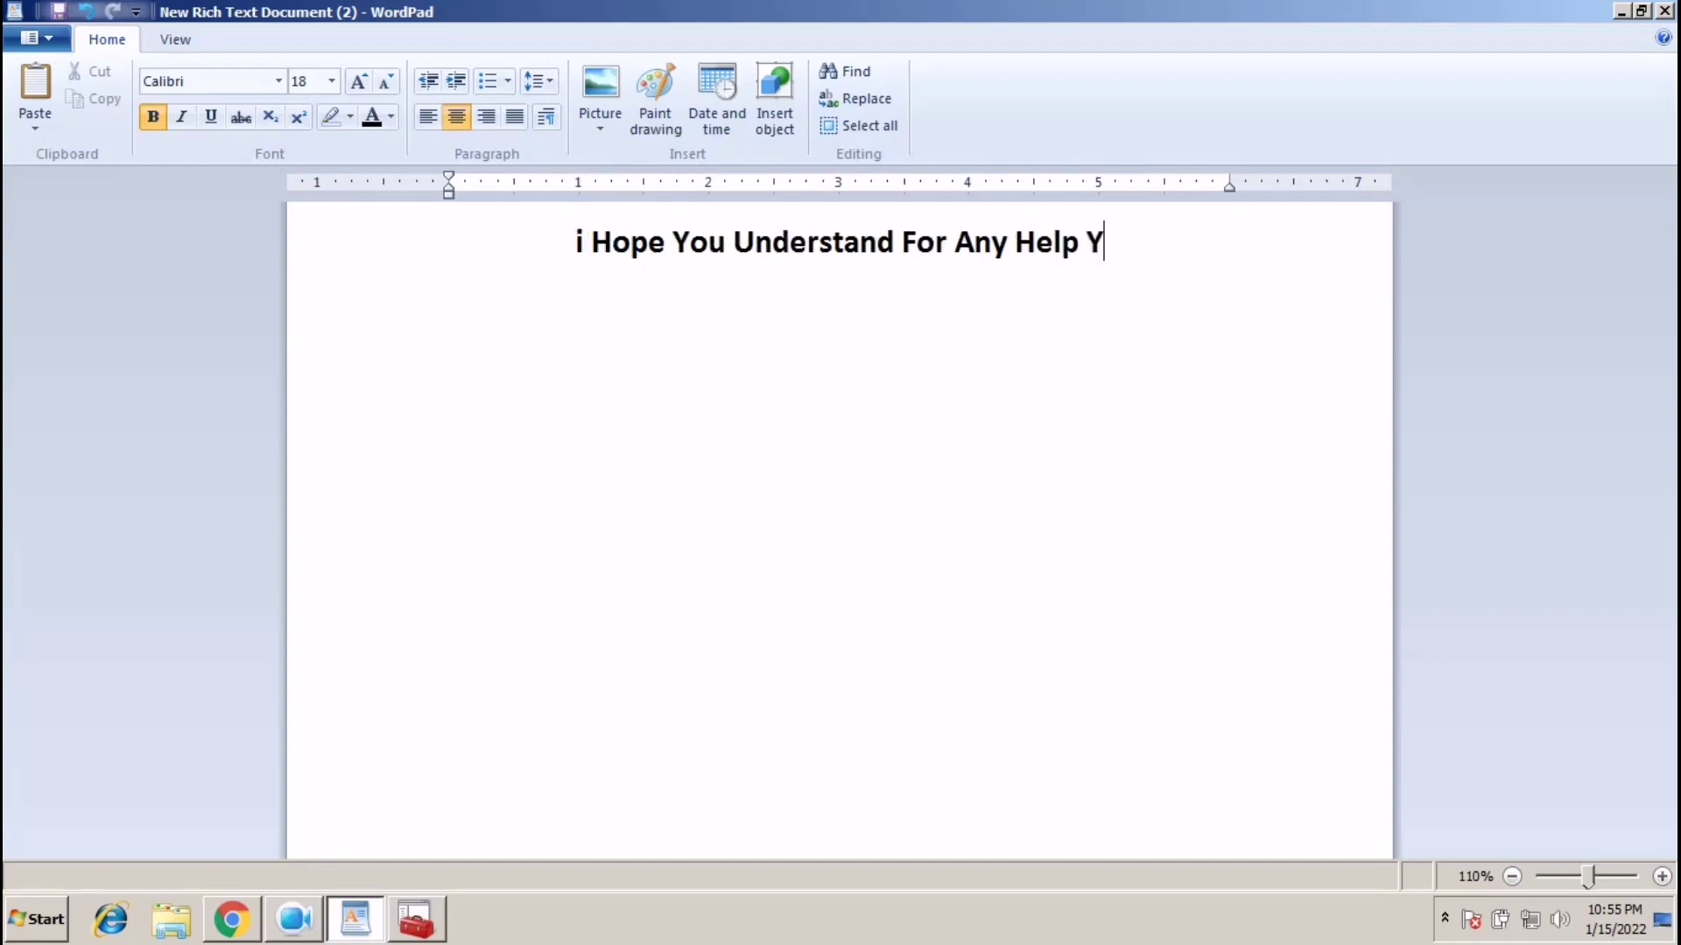
pyautogui.write('ou Can ')
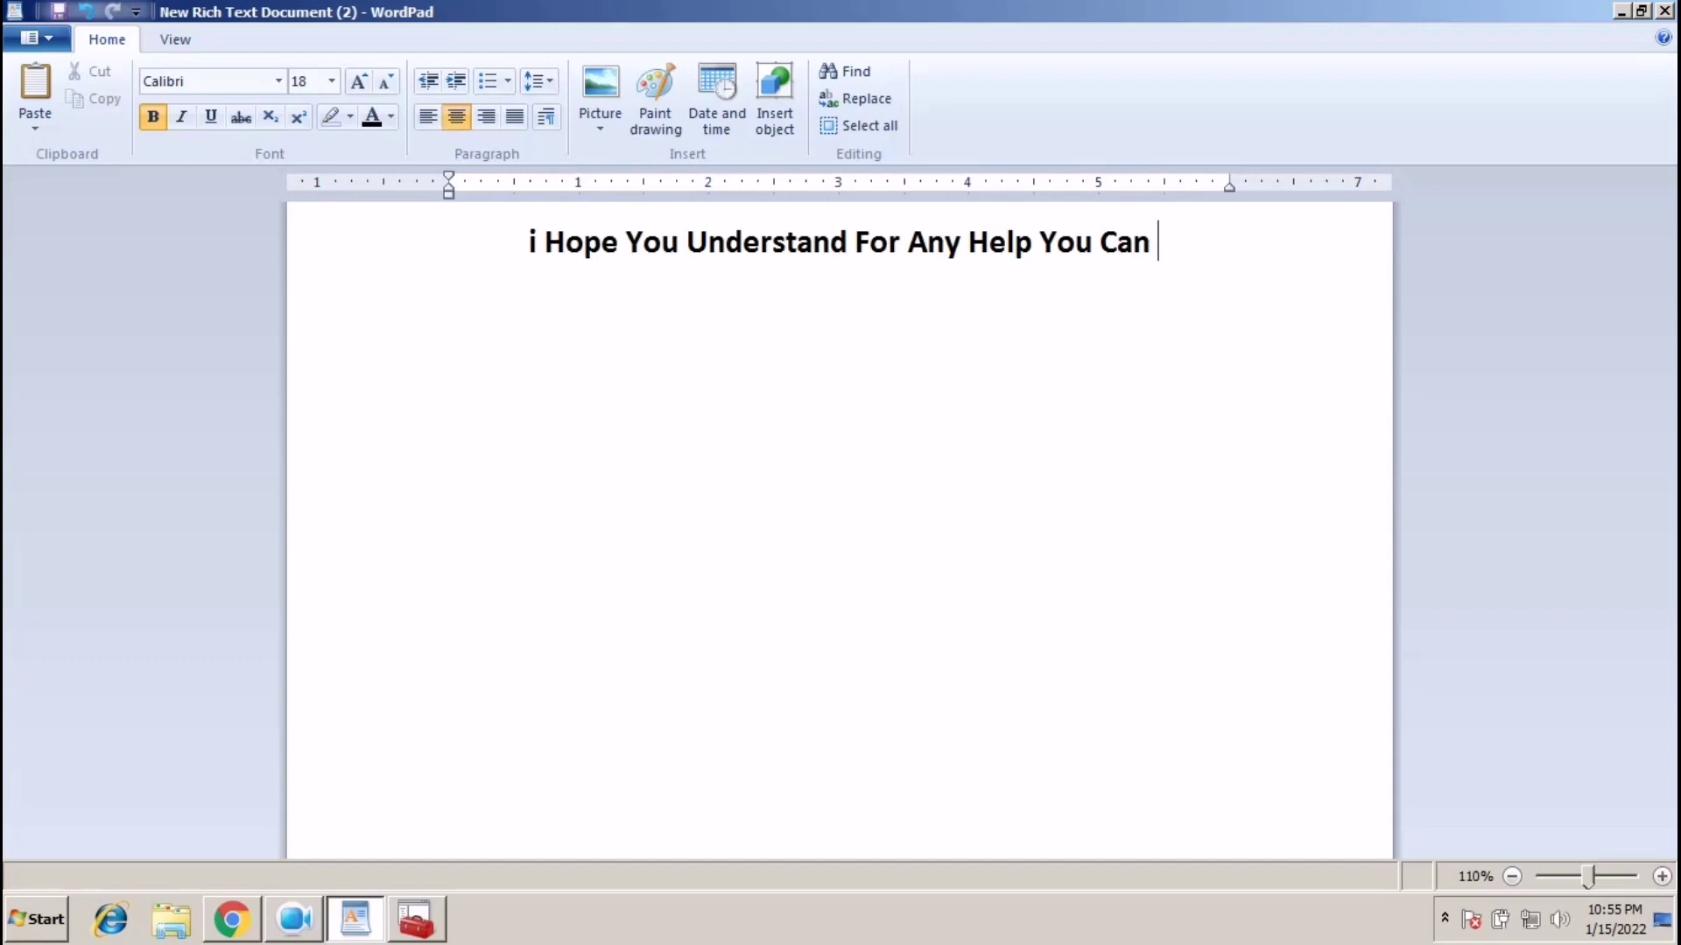
pyautogui.write('Ask I')
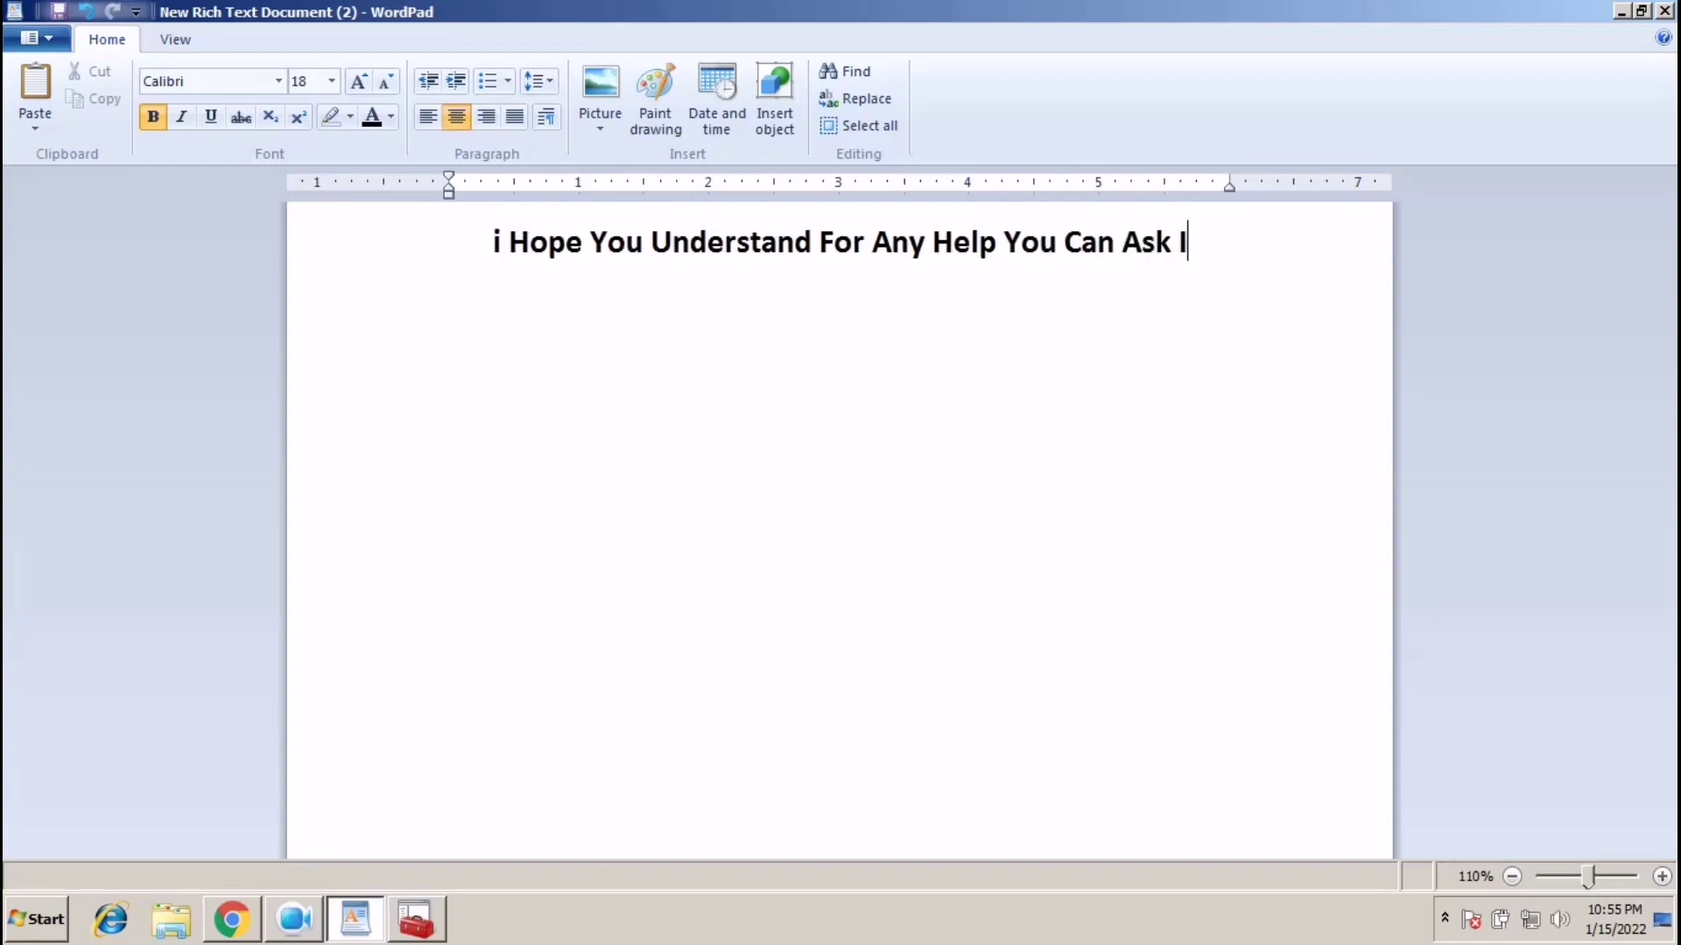
pyautogui.write('n ')
pyautogui.write('Co')
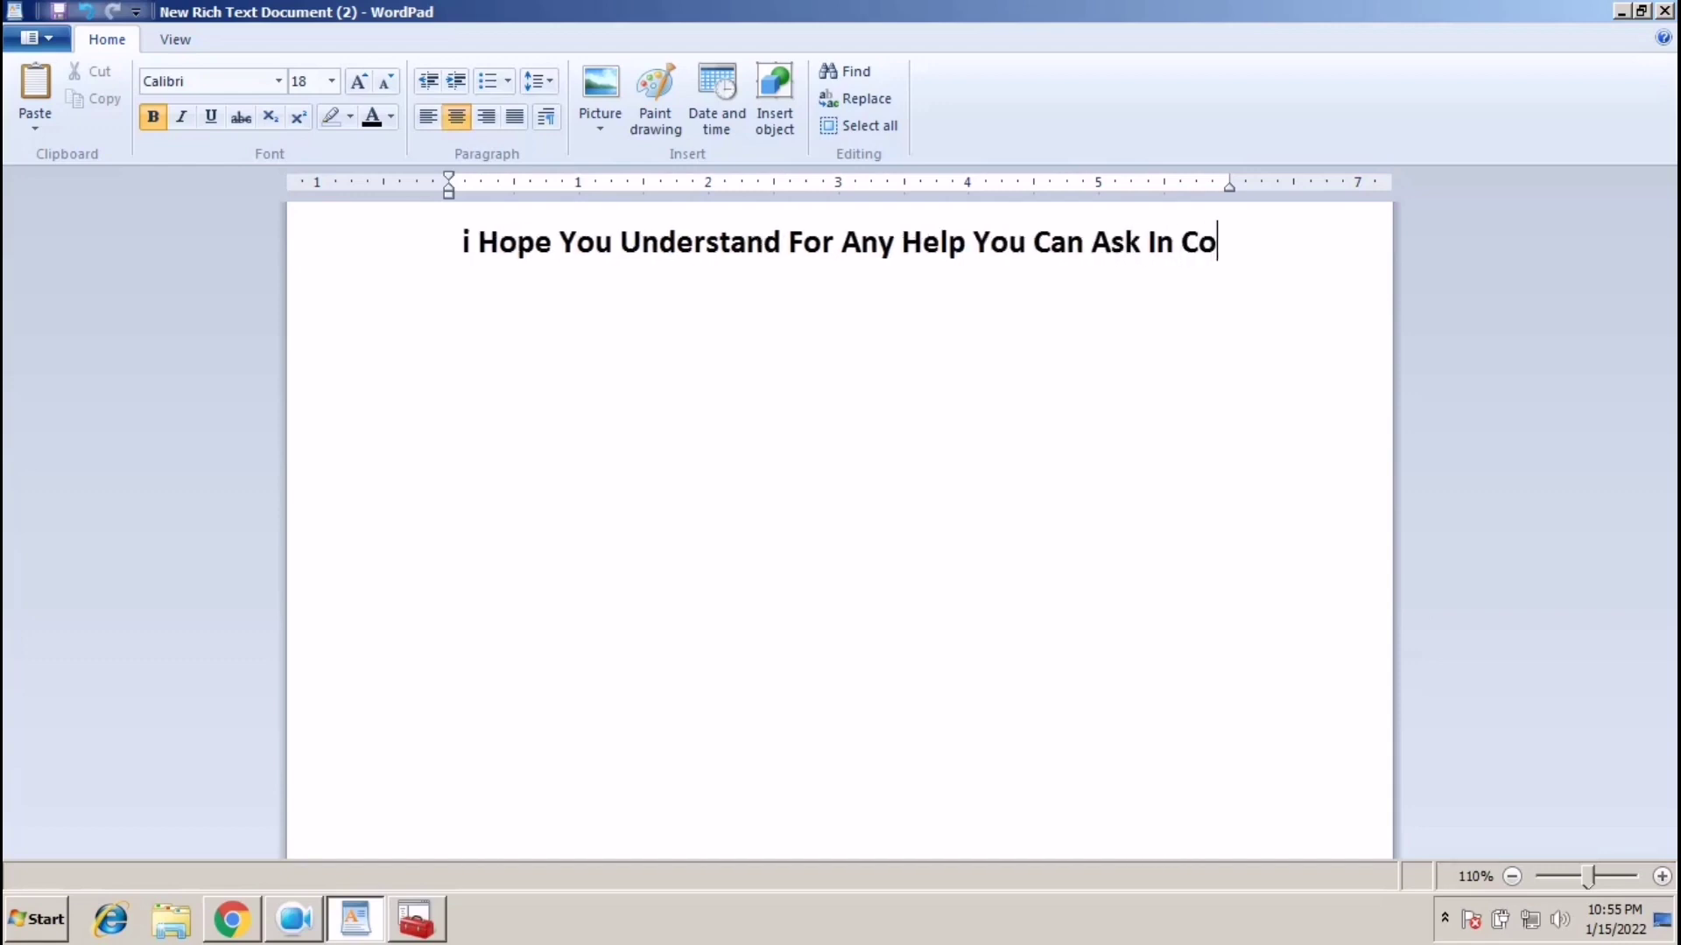
pyautogui.write('mment Section')
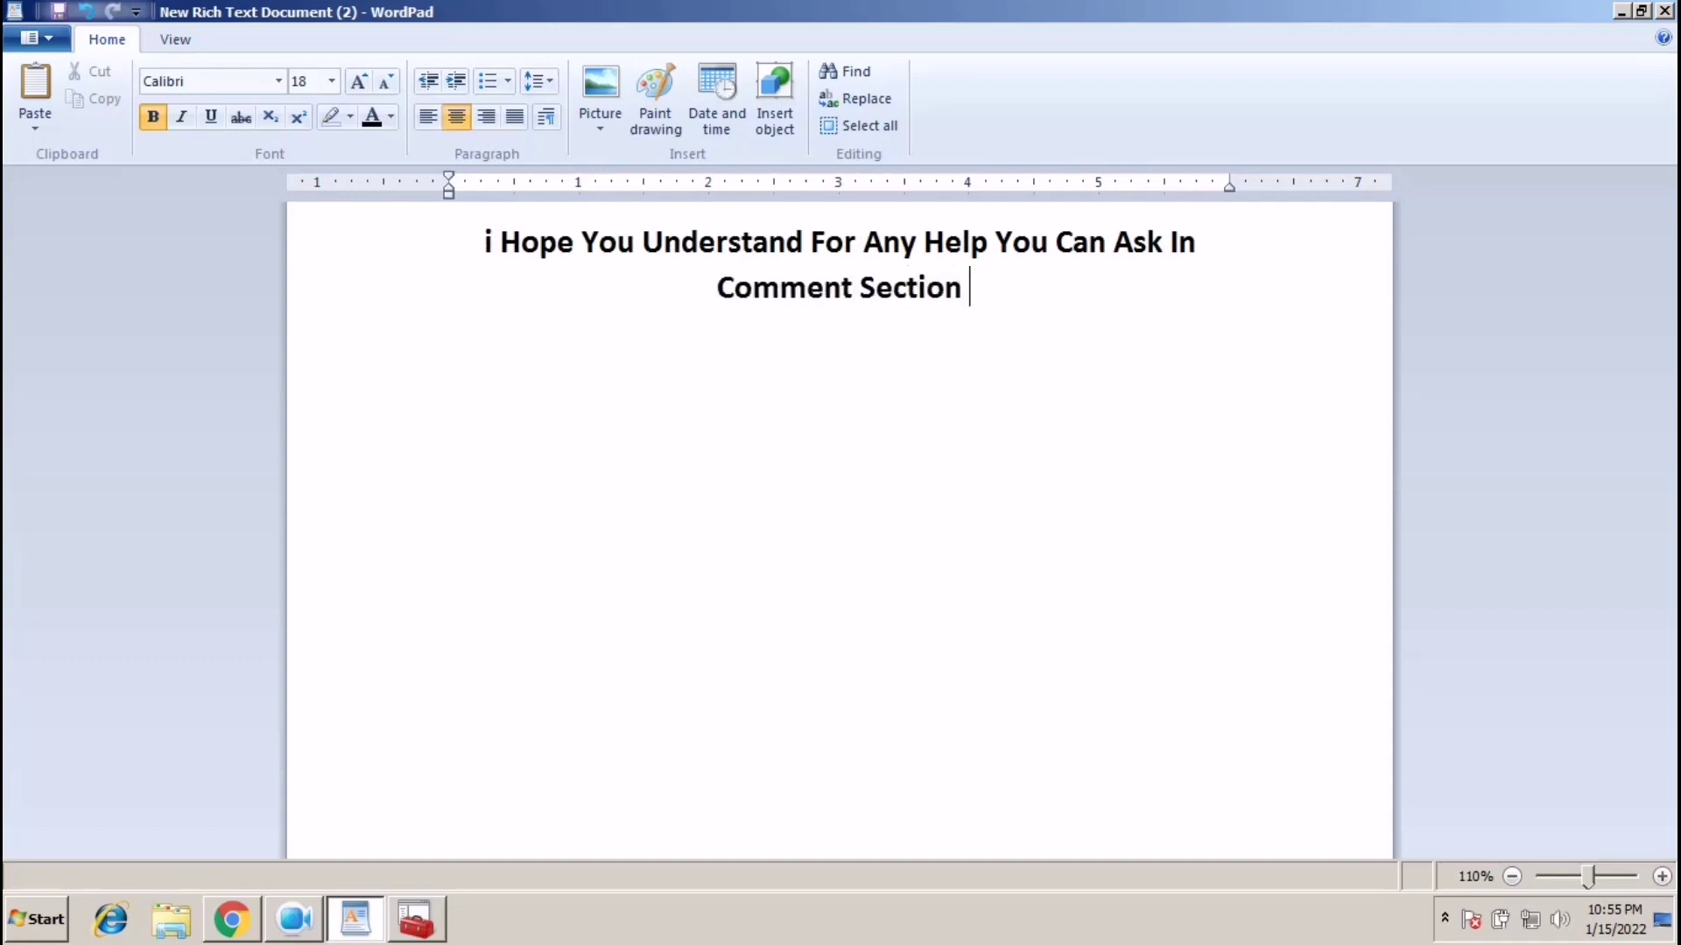
# Step: Add a second paragraph reading "Again I Rec Don,t Forgot To Subscribe My Channal"
pyautogui.press('Return')
pyautogui.write('Again Irec')
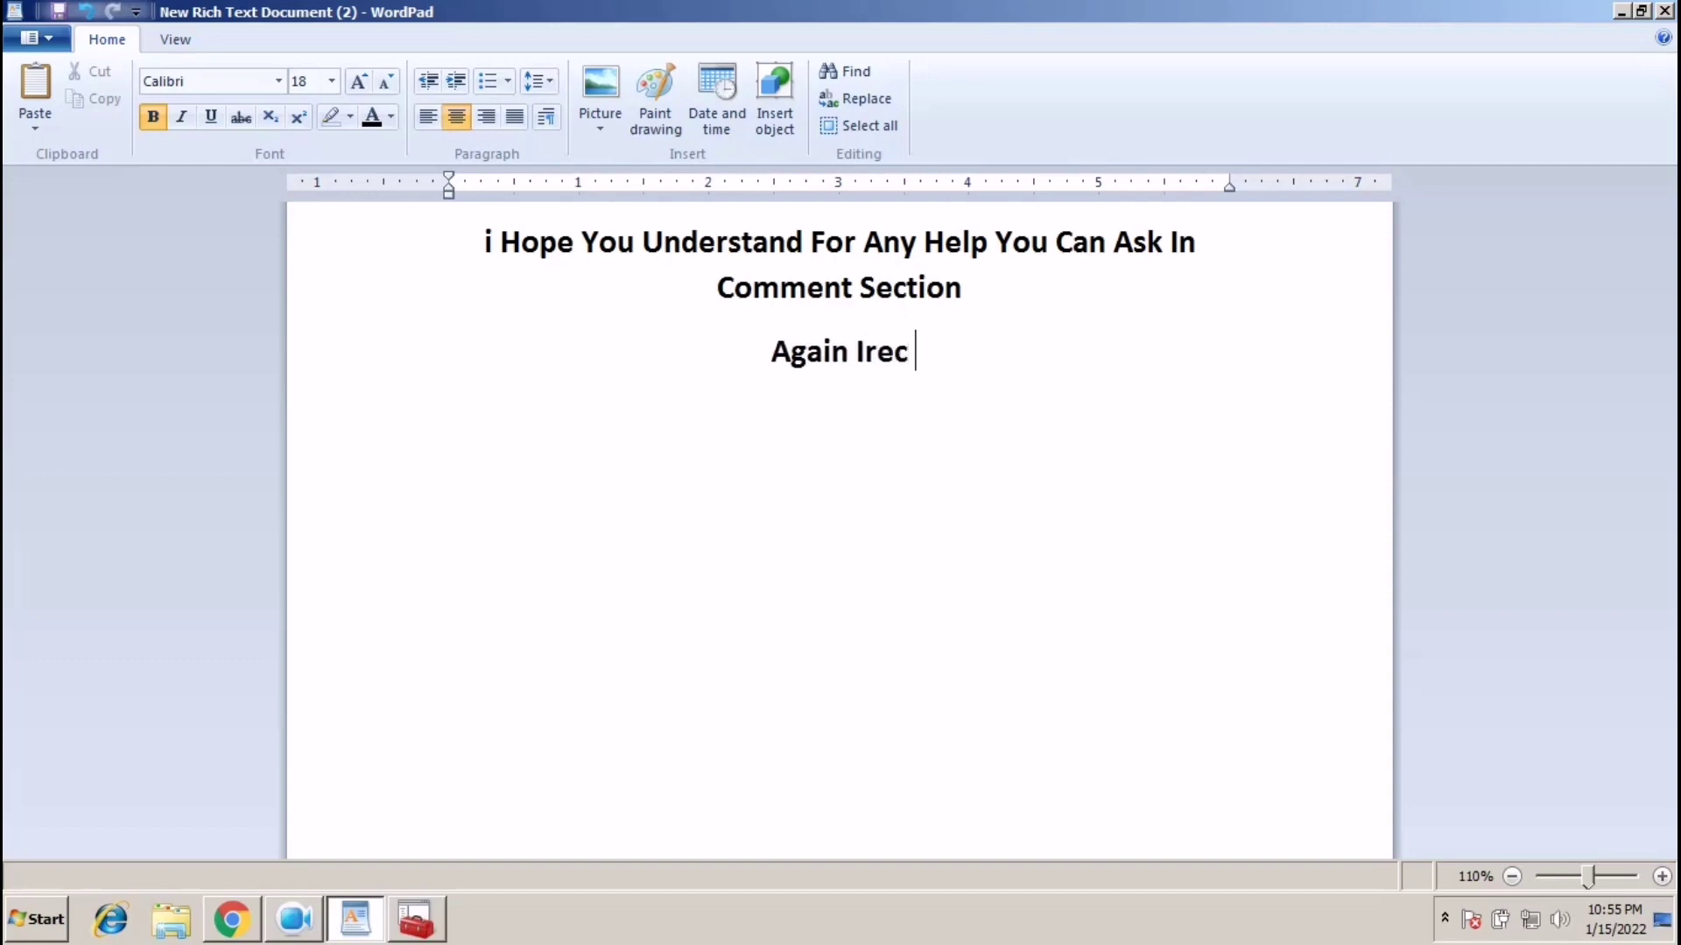
pyautogui.press('BackSpace')
pyautogui.press('BackSpace')
pyautogui.press('BackSpace')
pyautogui.write('R')
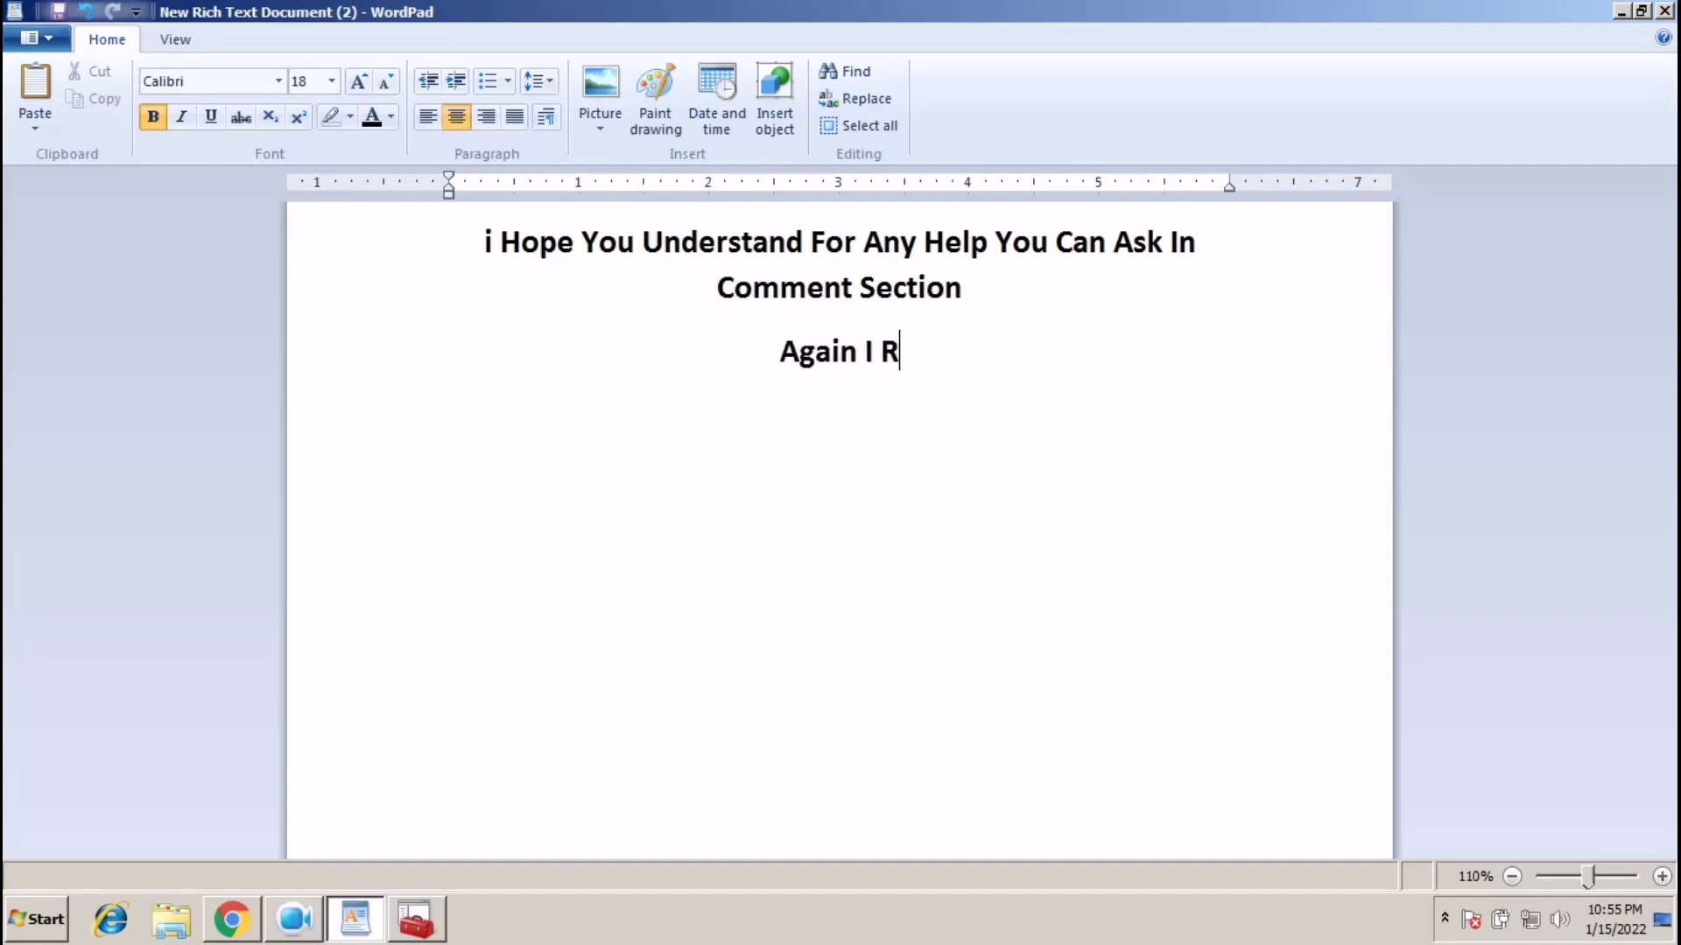
pyautogui.write('ec Do')
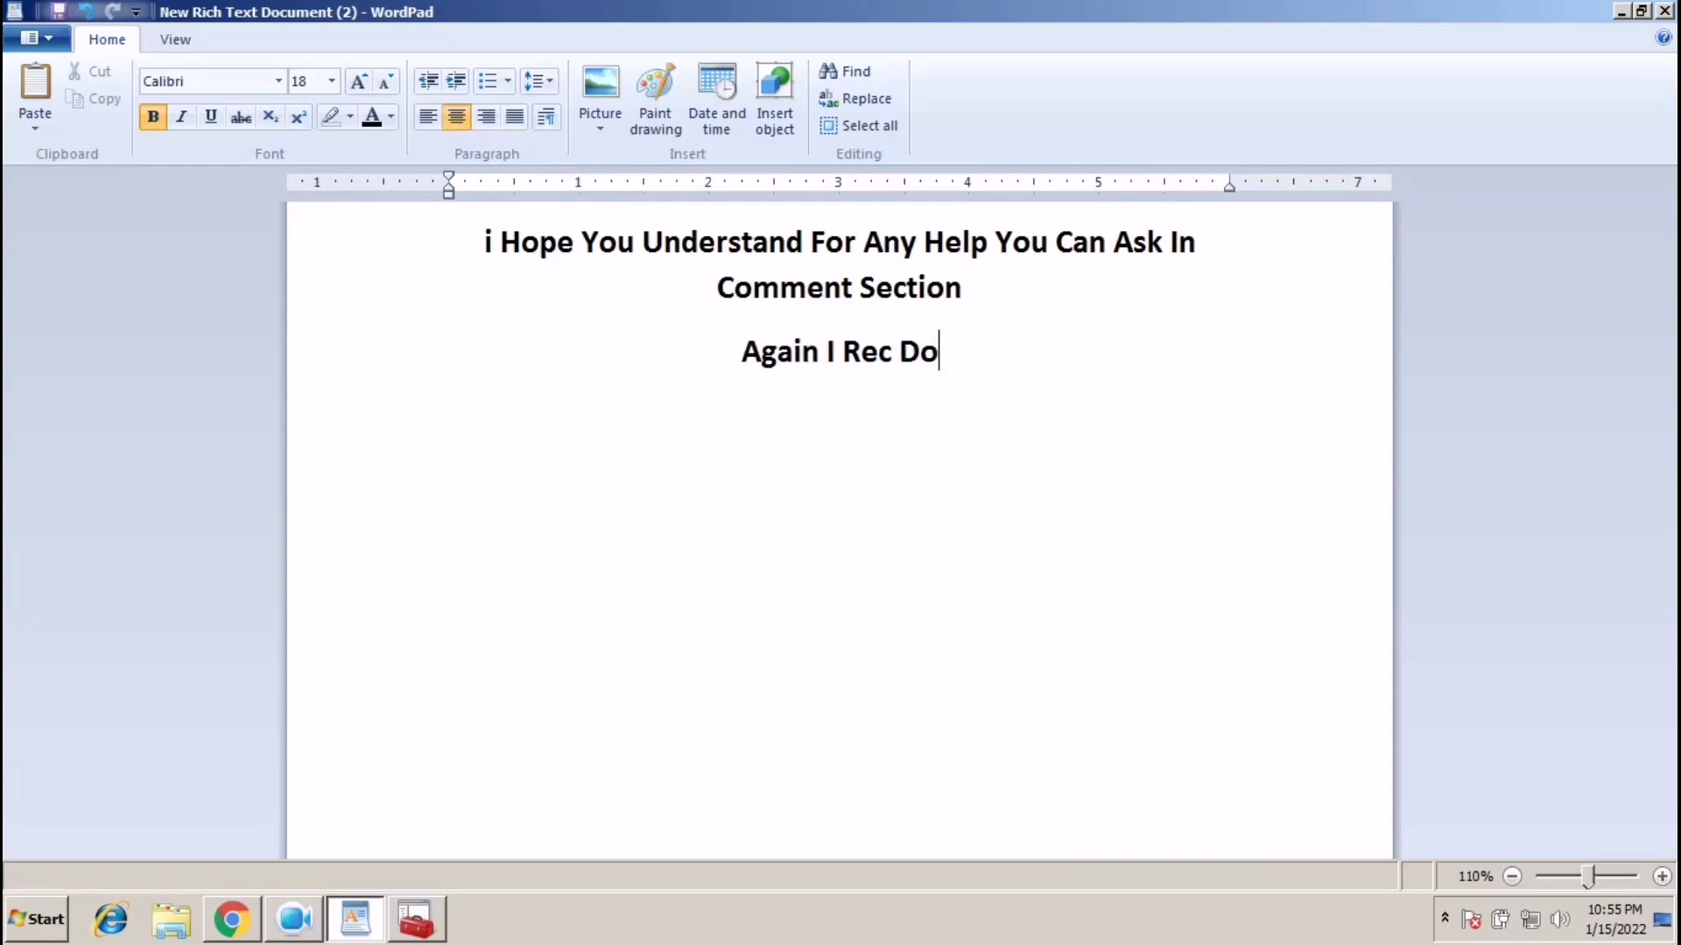
pyautogui.write('n,t For')
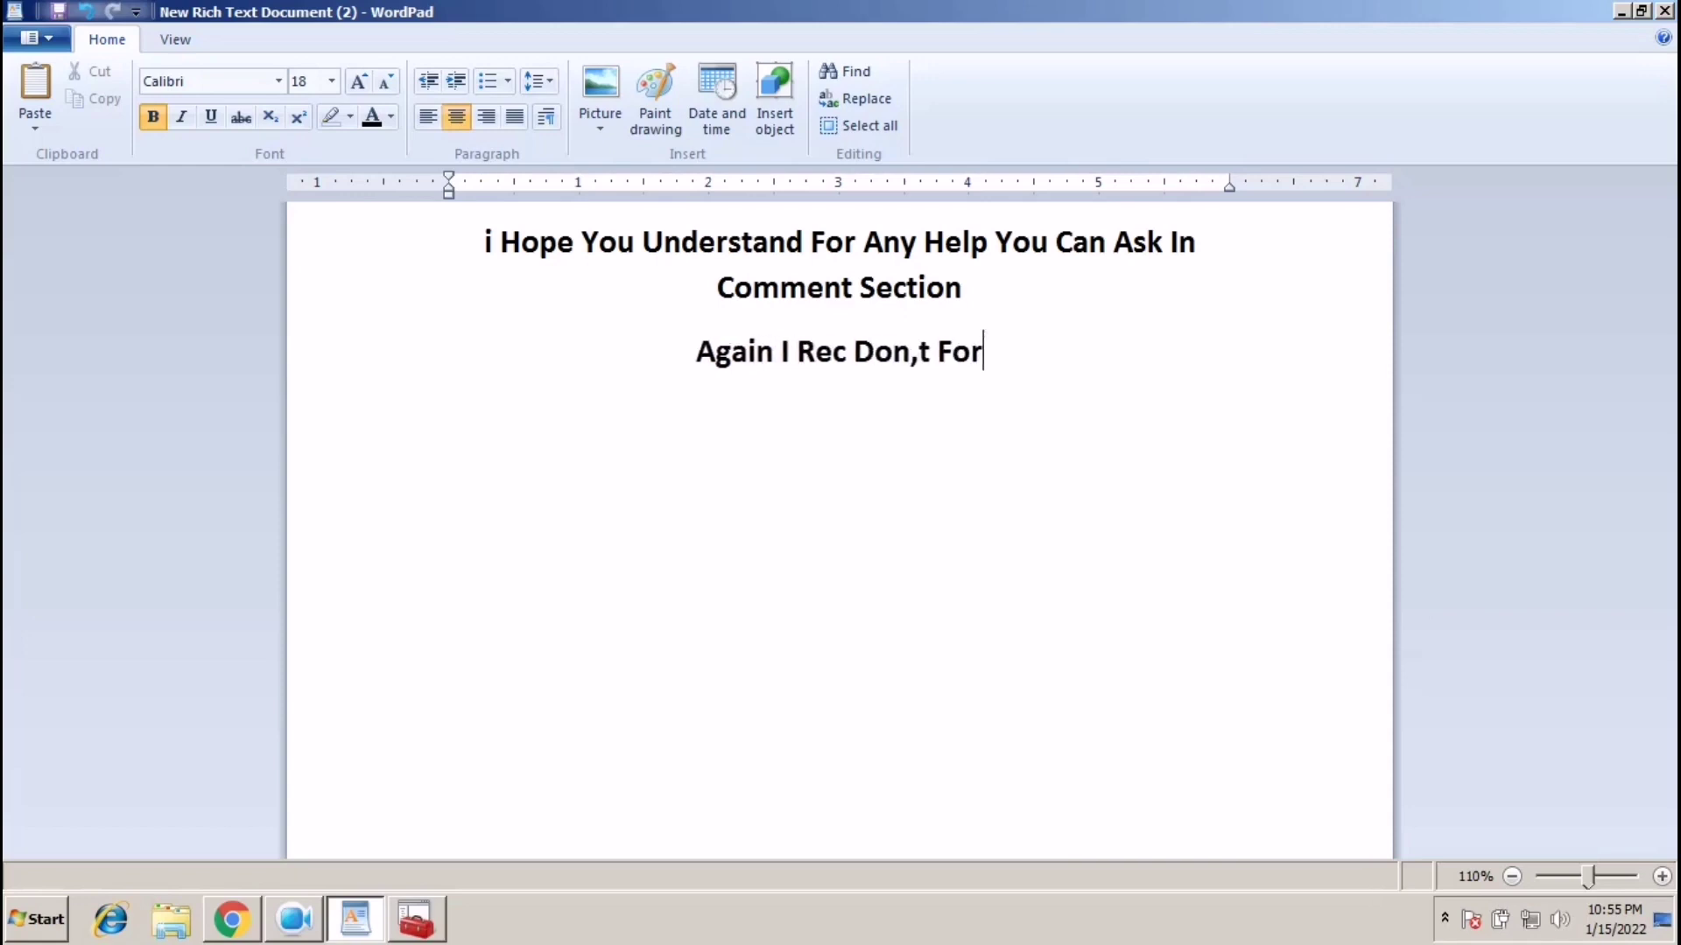
pyautogui.write('got To ')
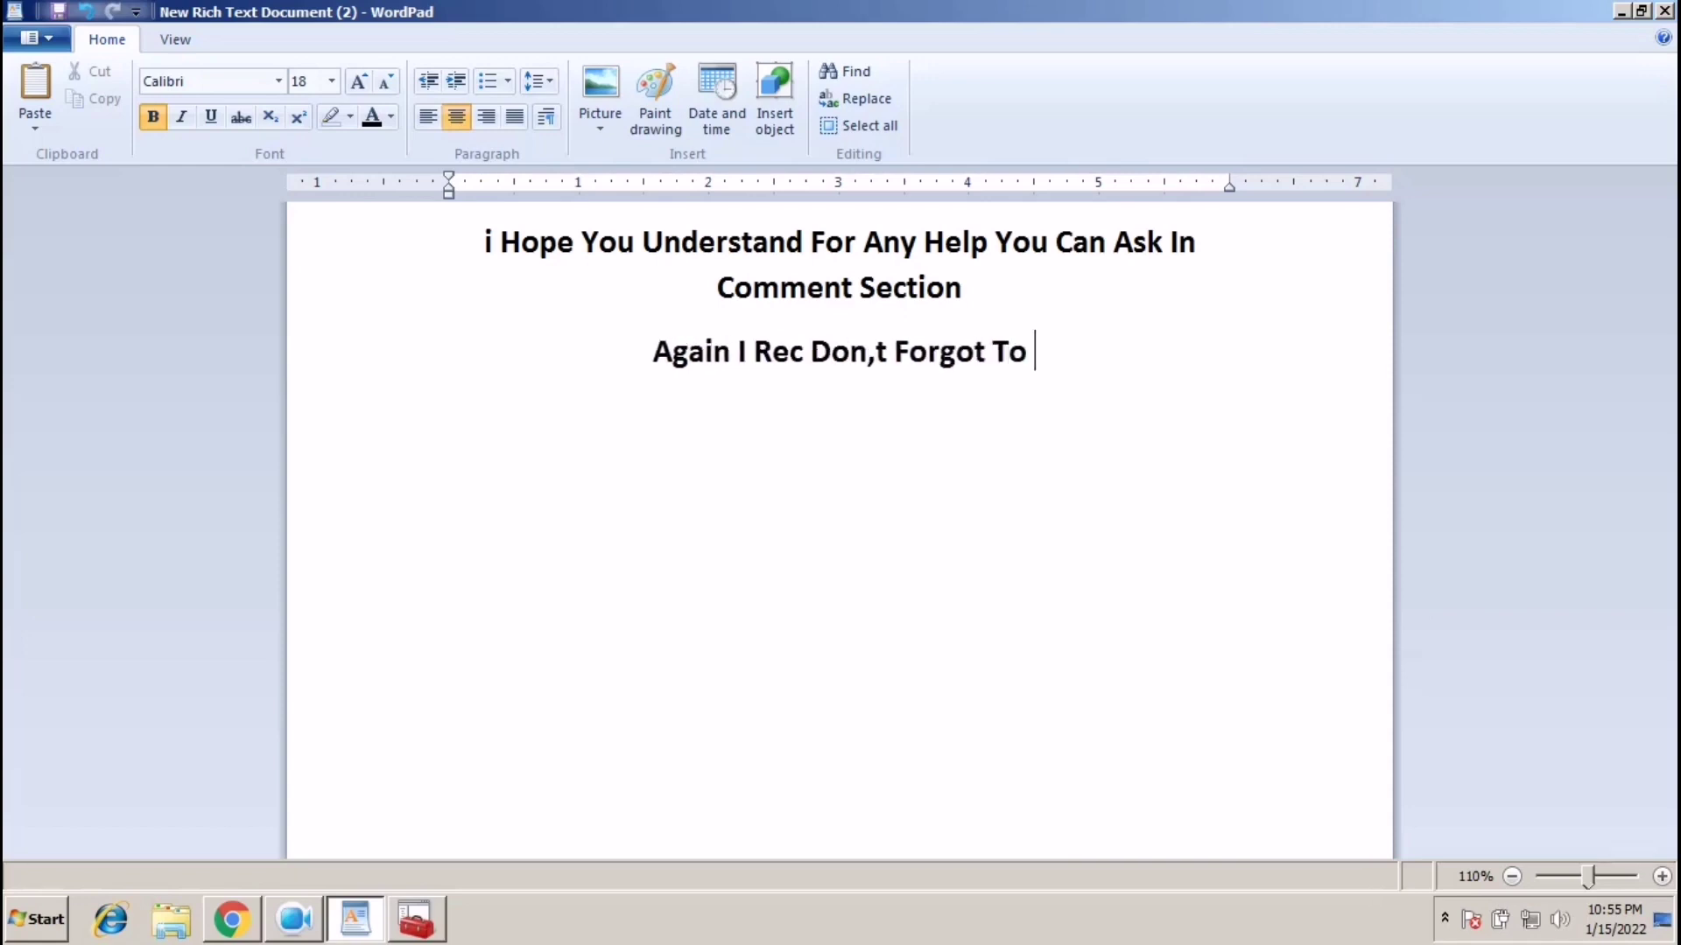
pyautogui.write('Subsc')
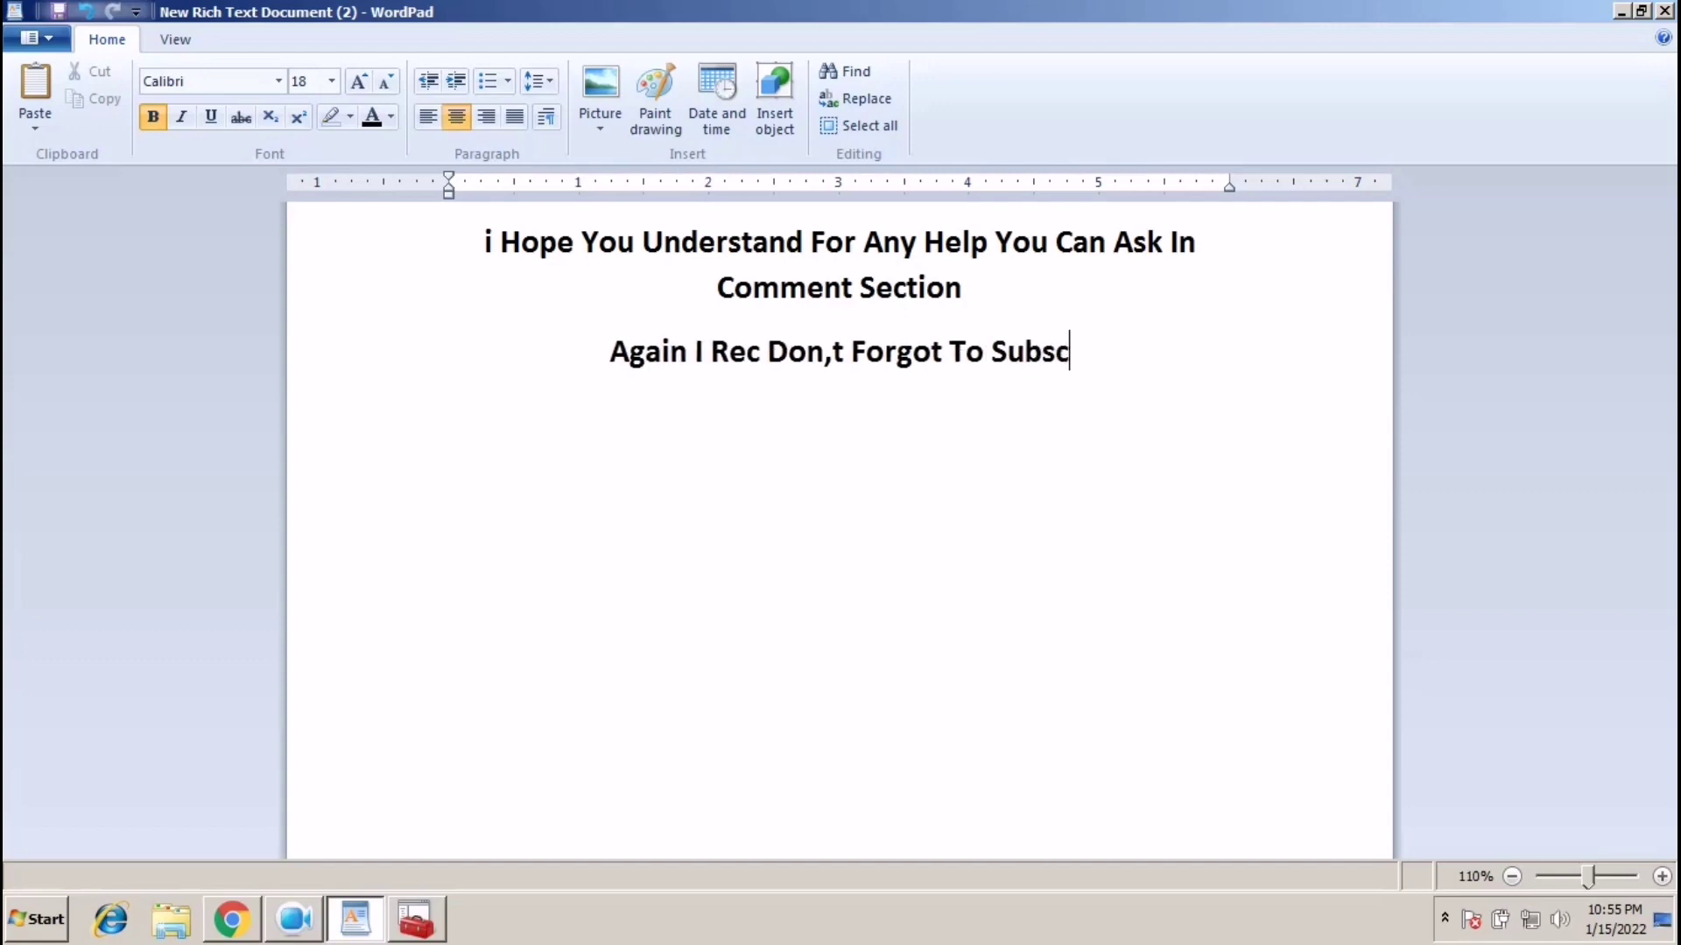
pyautogui.write('ribe M')
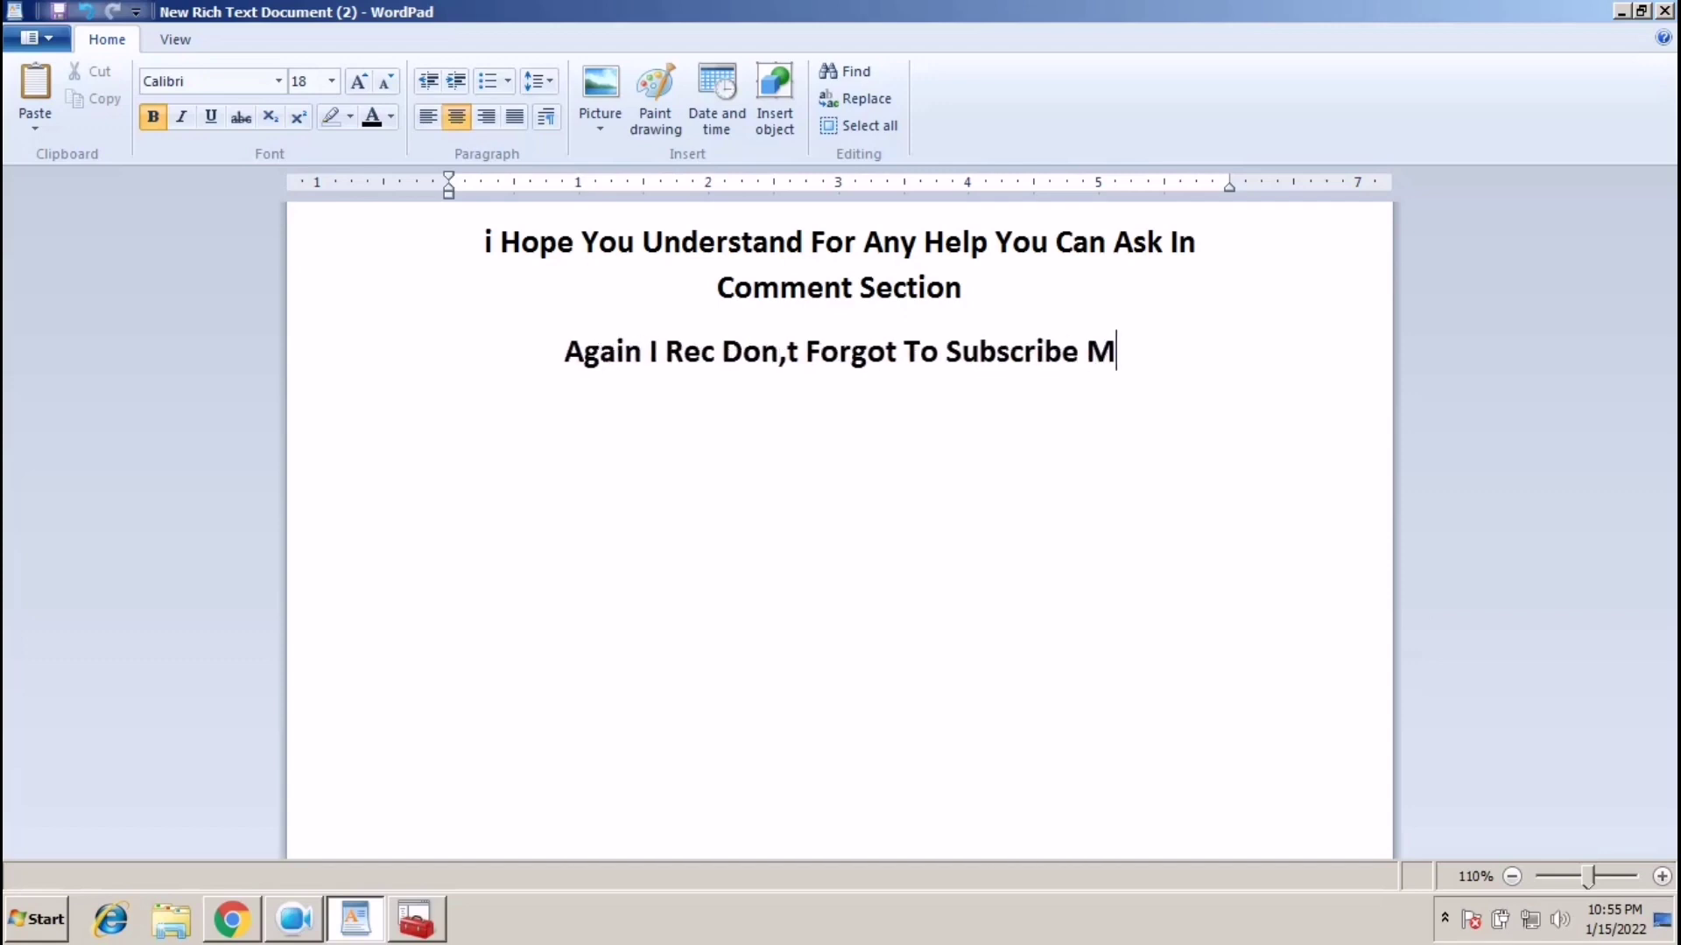
pyautogui.write('y Channa;')
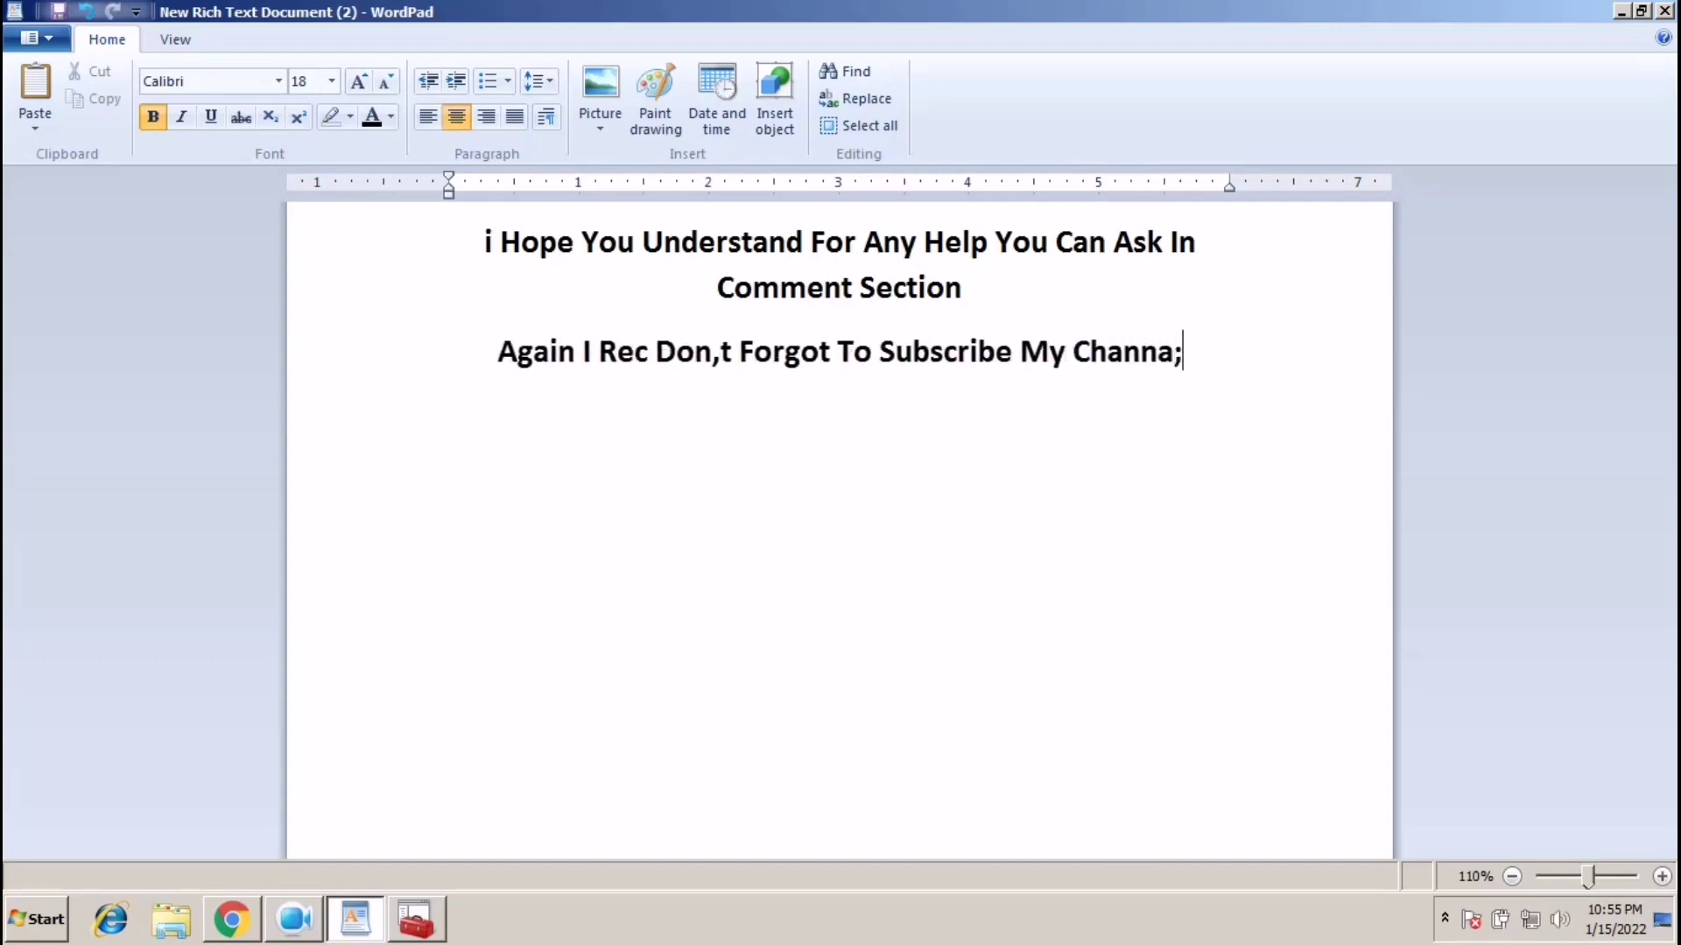
pyautogui.press('BackSpace')
pyautogui.write('k')
pyautogui.press('BackSpace')
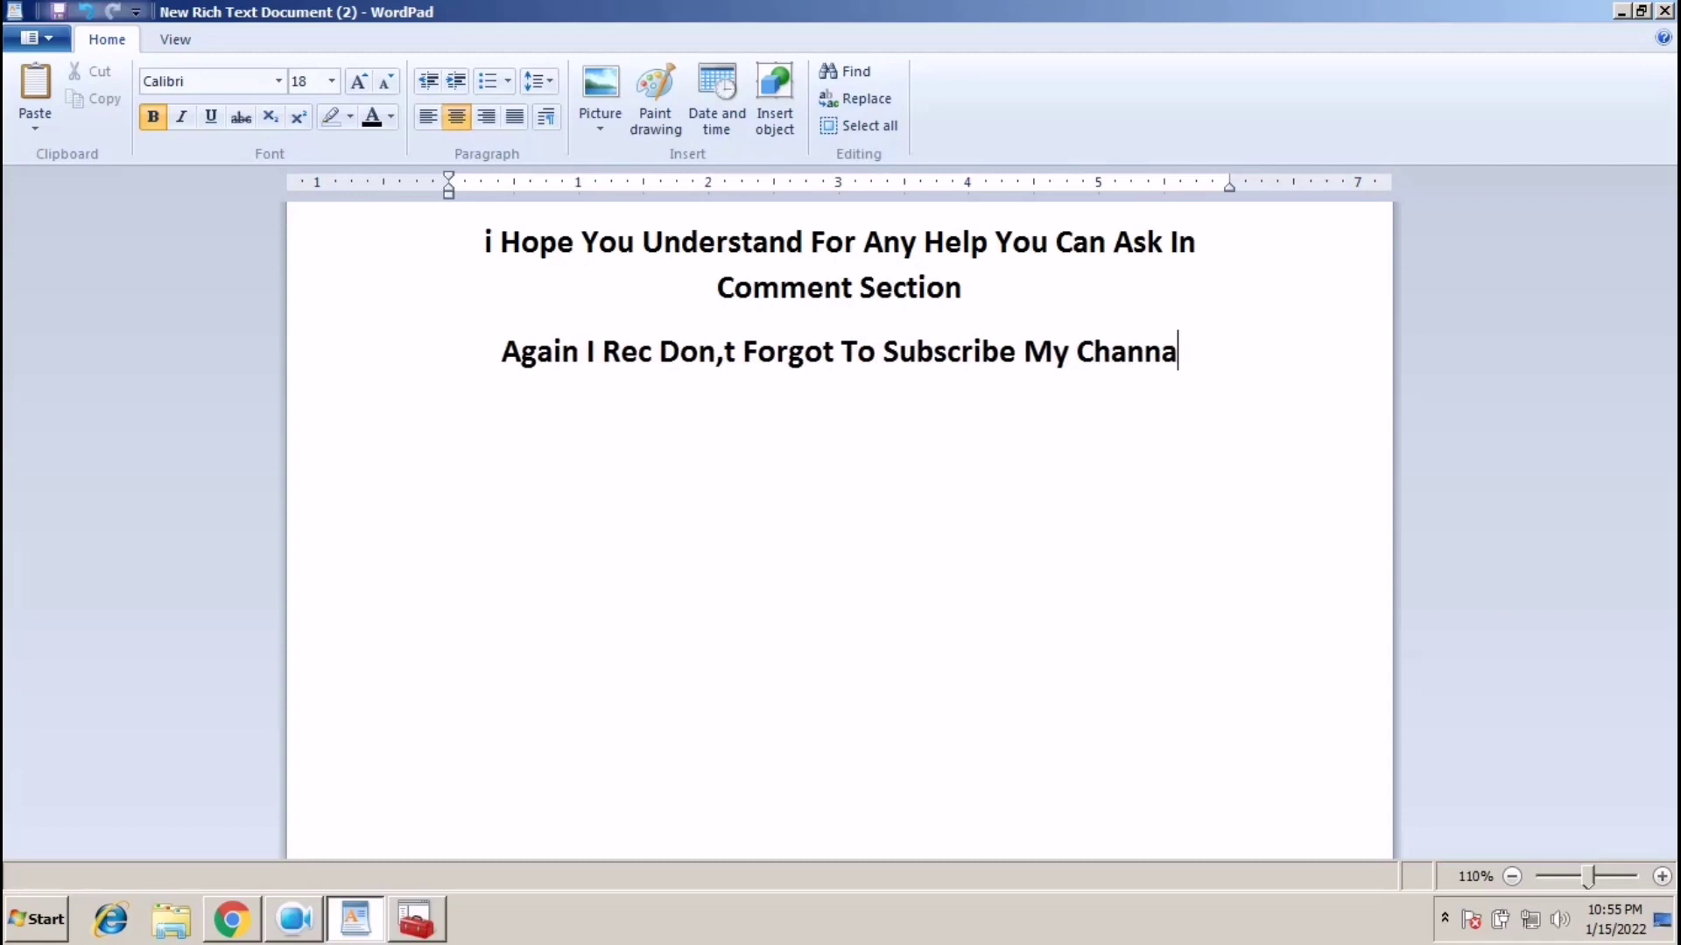
pyautogui.write('l')
# Step: Close the WordPad document without saving its changes and refresh the desktop
pyautogui.hotkey('alt', 'F4')
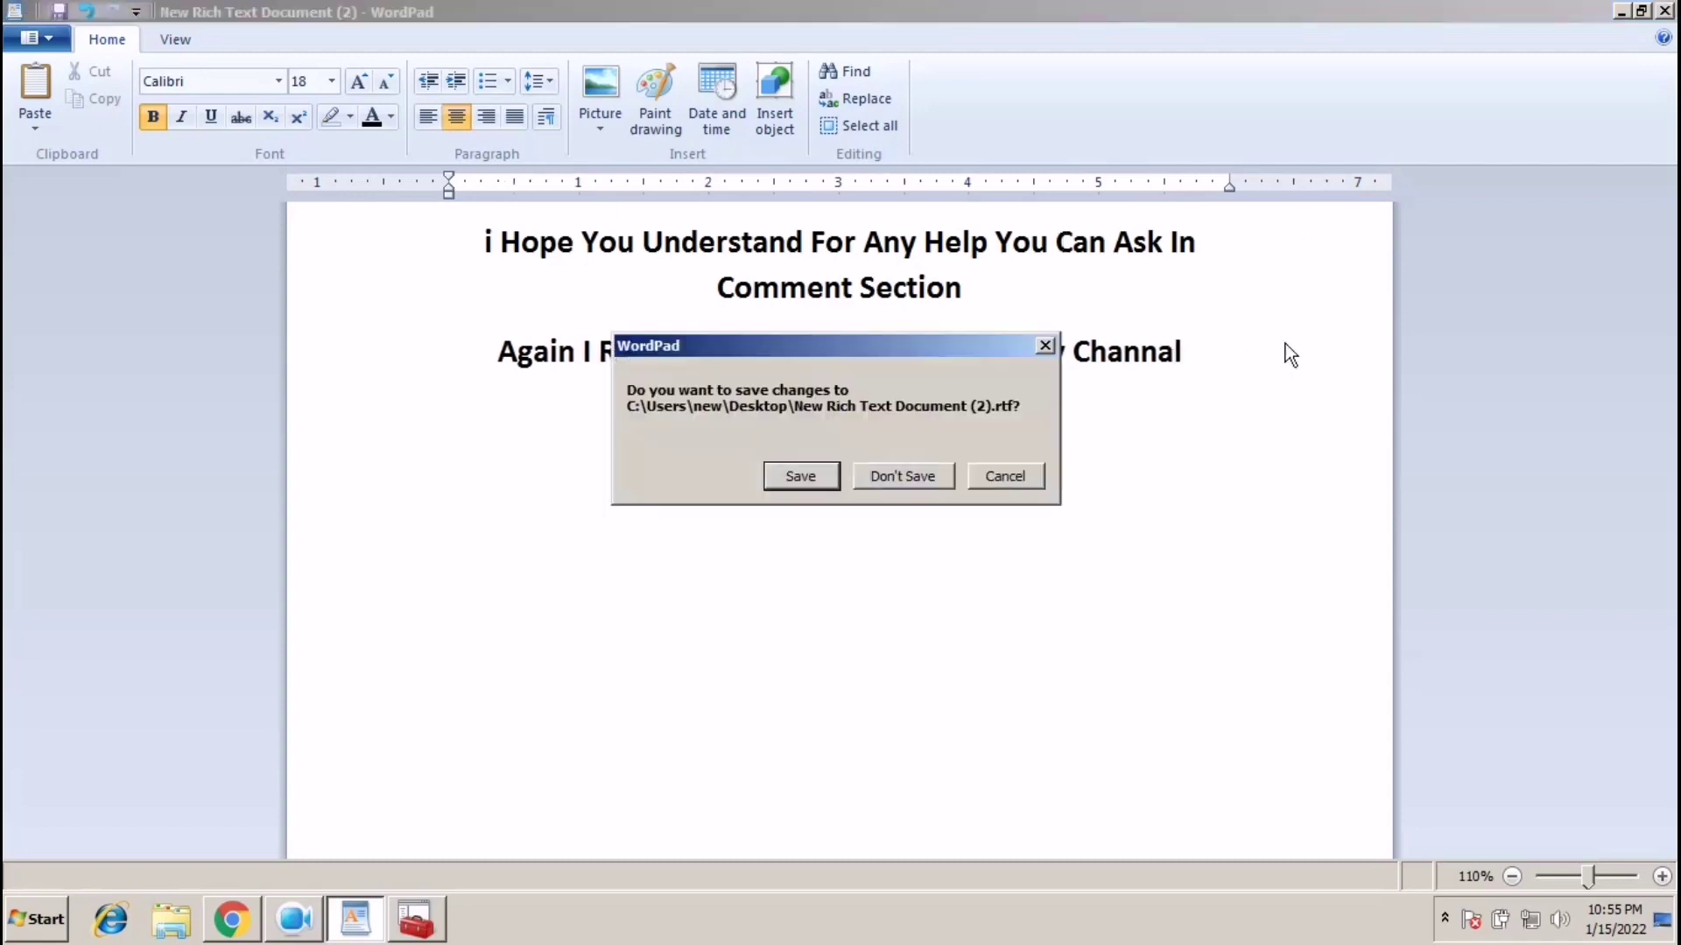
pyautogui.click(885, 481)
pyautogui.rightClick(740, 352)
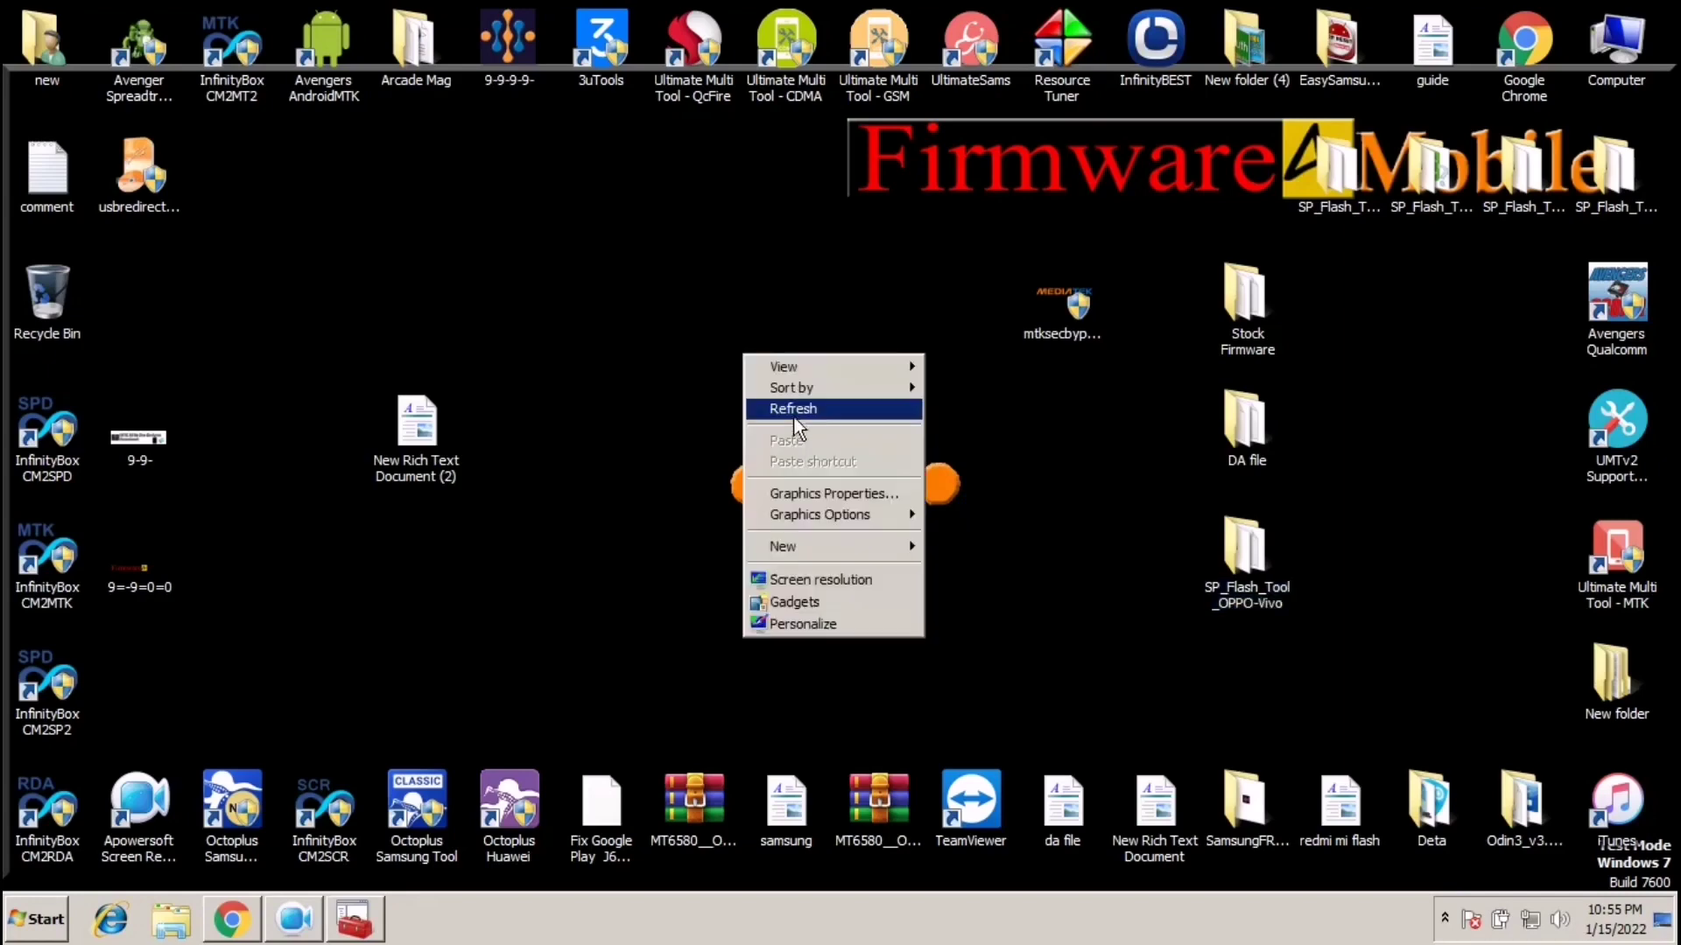
pyautogui.click(794, 412)
pyautogui.click(295, 919)
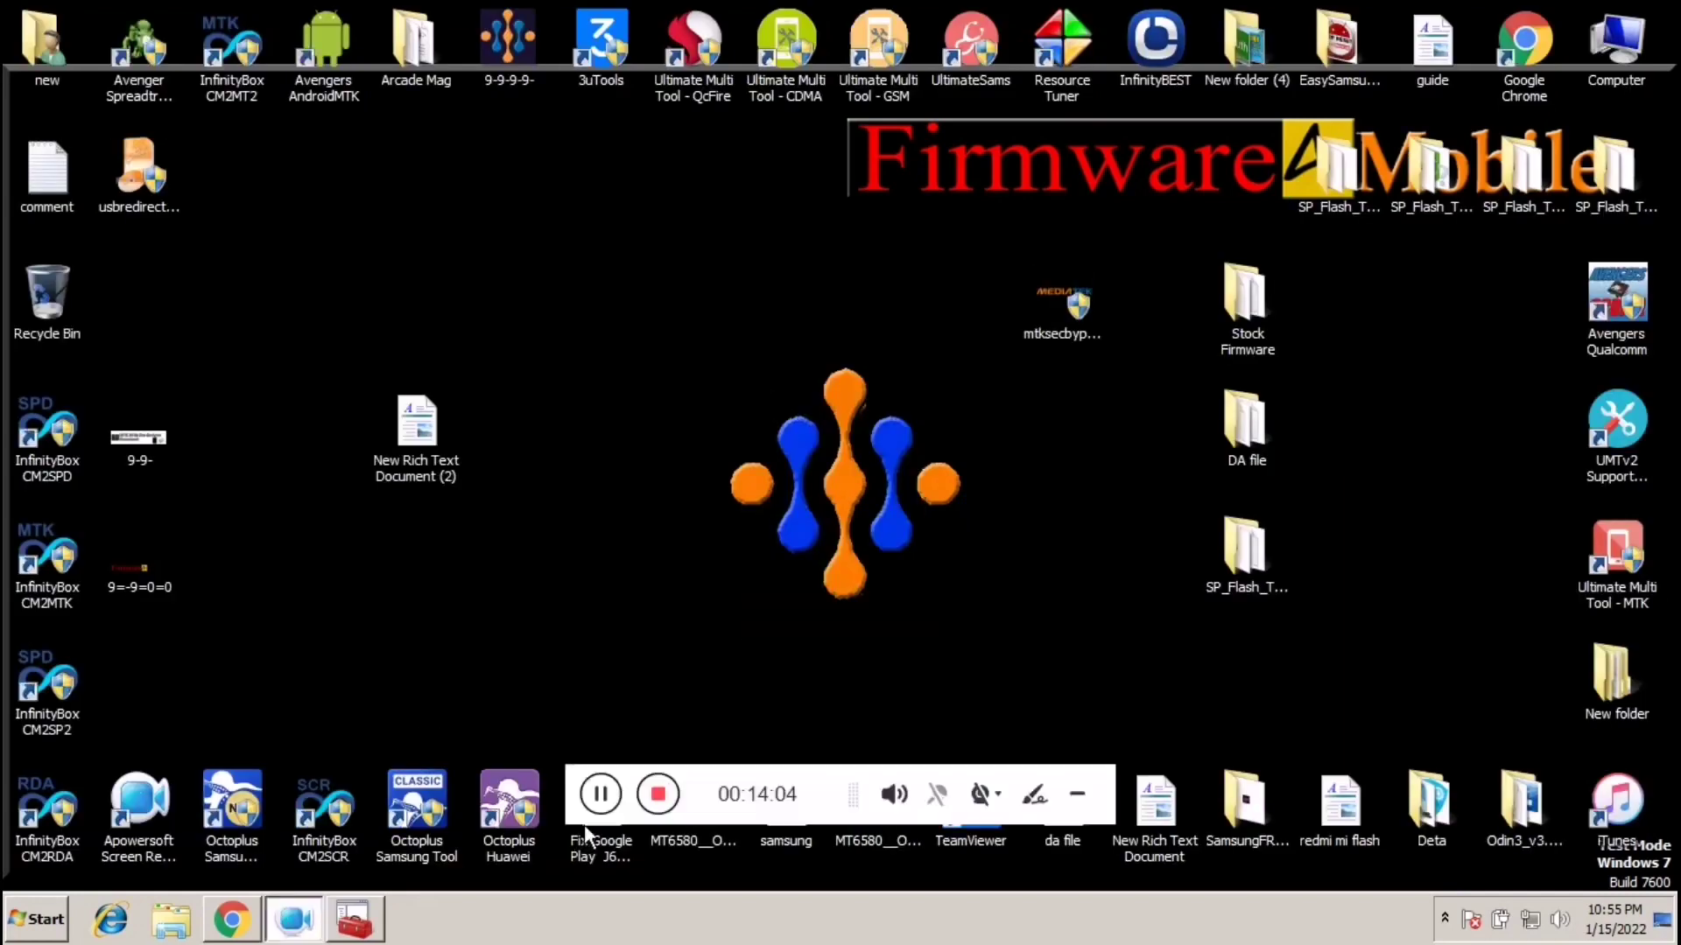